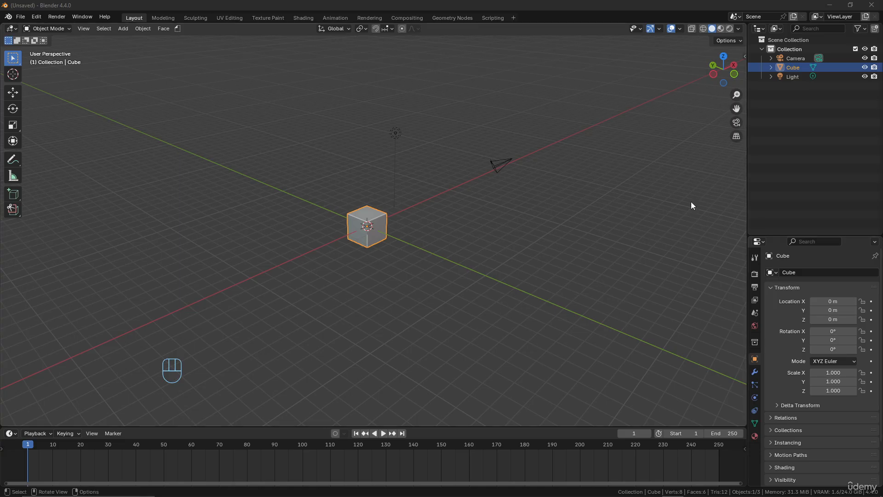
Delete the default cube, camera and light from the scene.
left_click_drag(323, 146, 526, 283)
key("x")
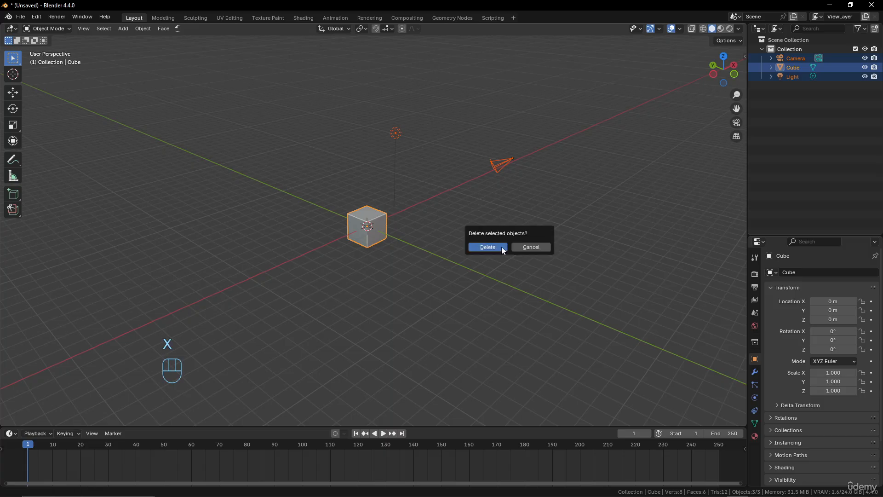
left_click(501, 248)
Add a UV sphere at the world origin and scale it uniformly by 5.
key("shift+a")
mouse_move(399, 62)
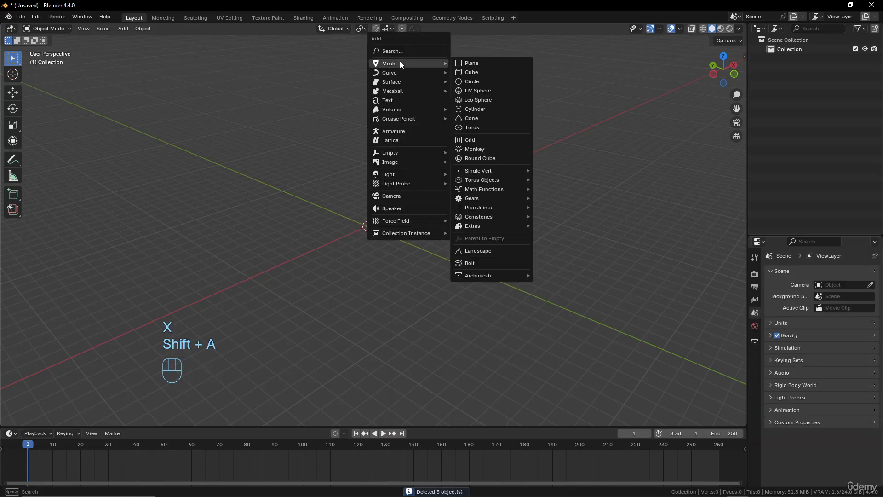
left_click(482, 90)
scroll(410, 239, "down", 4)
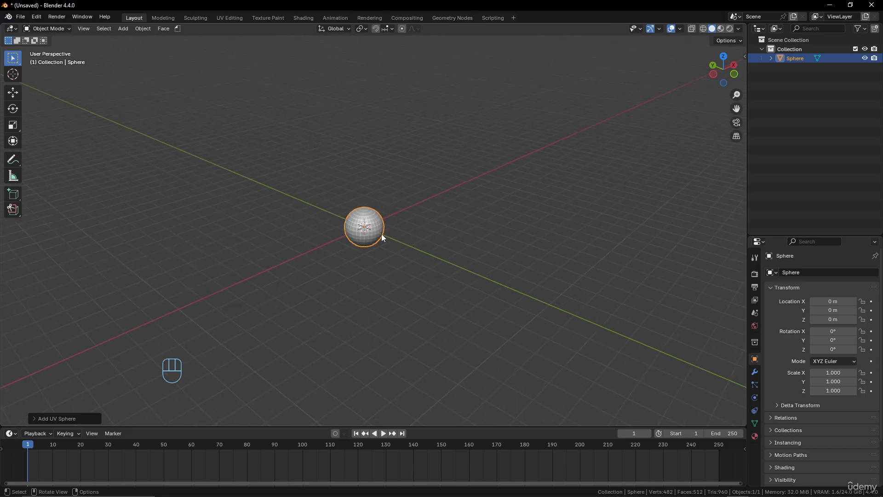
key("s")
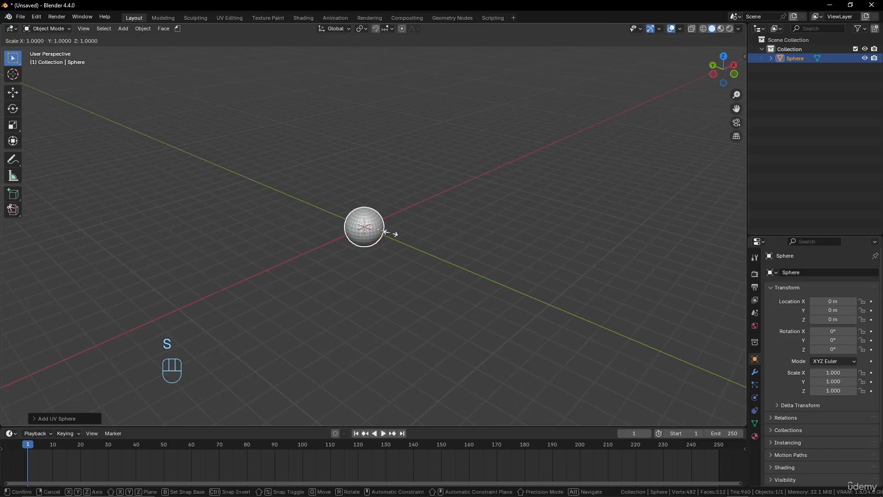
key("5")
left_click(395, 233)
scroll(403, 231, "down", 3)
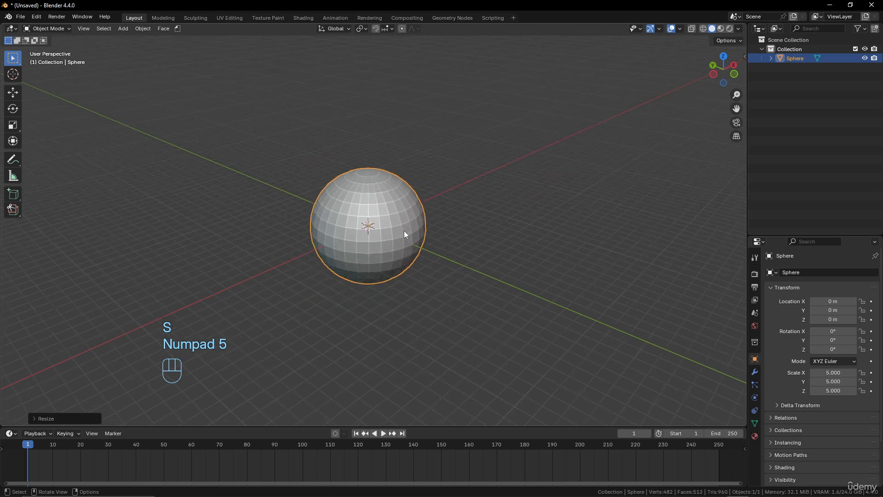
Shade the sphere smooth and give it a level 2 Subdivision modifier.
scroll(406, 228, "up", 3)
middle_click_drag(408, 227, 410, 215)
right_click(399, 202)
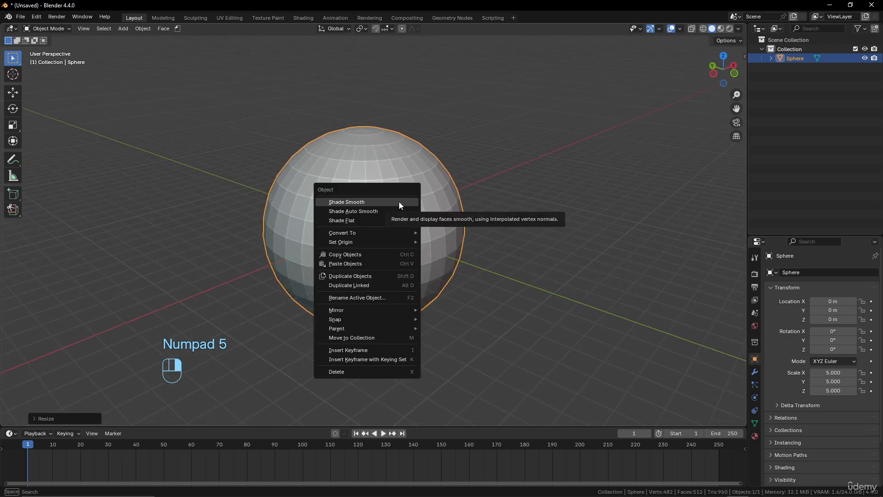
left_click(398, 202)
left_click(755, 372)
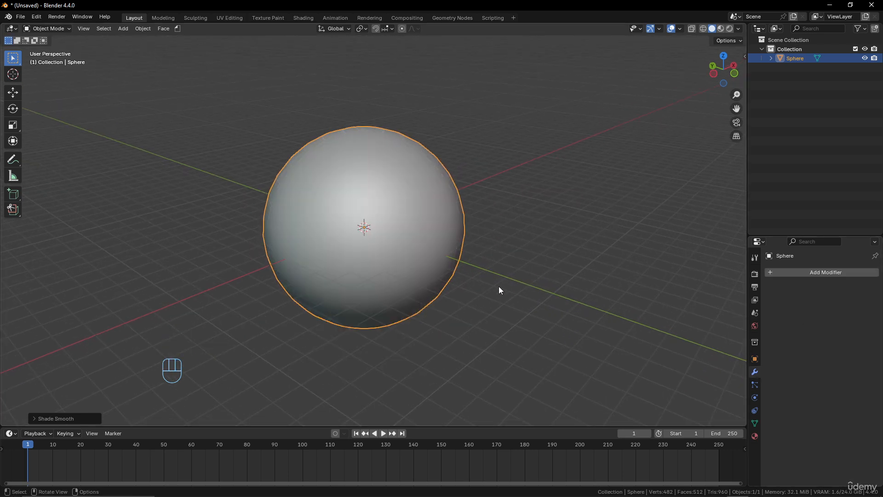
key("ctrl+2")
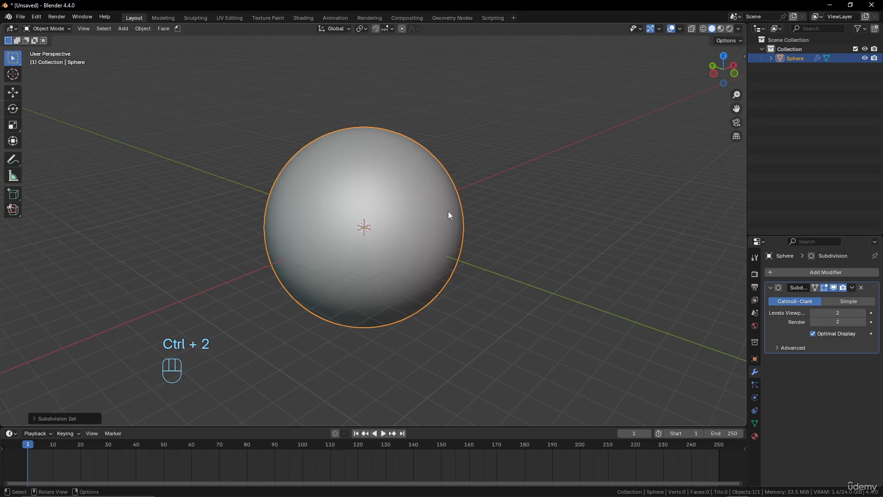
scroll(347, 177, "down", 4)
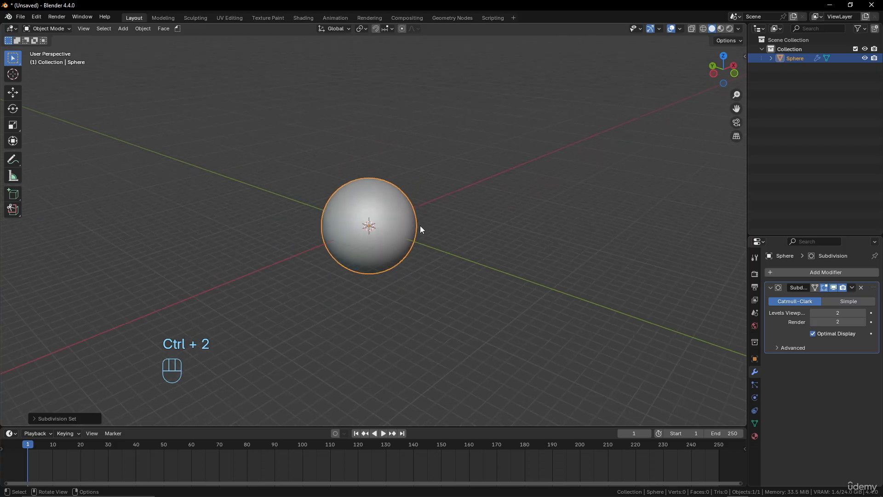
Rename the large sphere object as planet.
double_click(793, 56)
type("planet")
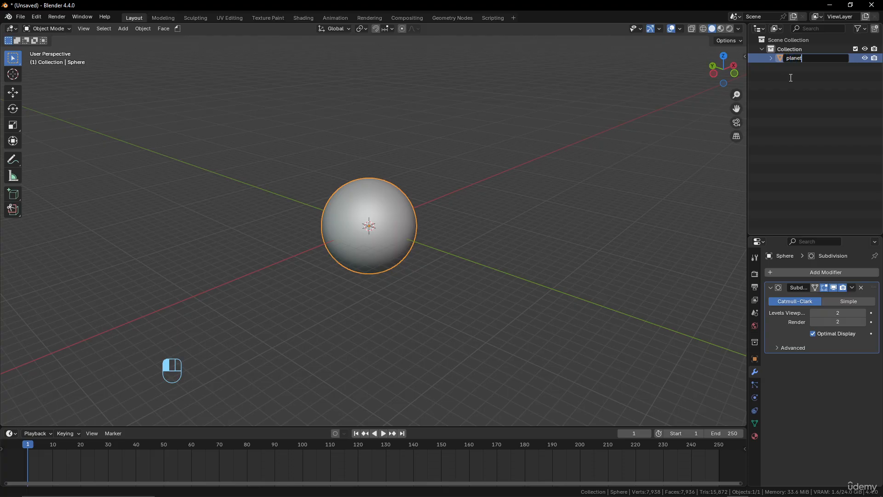
key("Return")
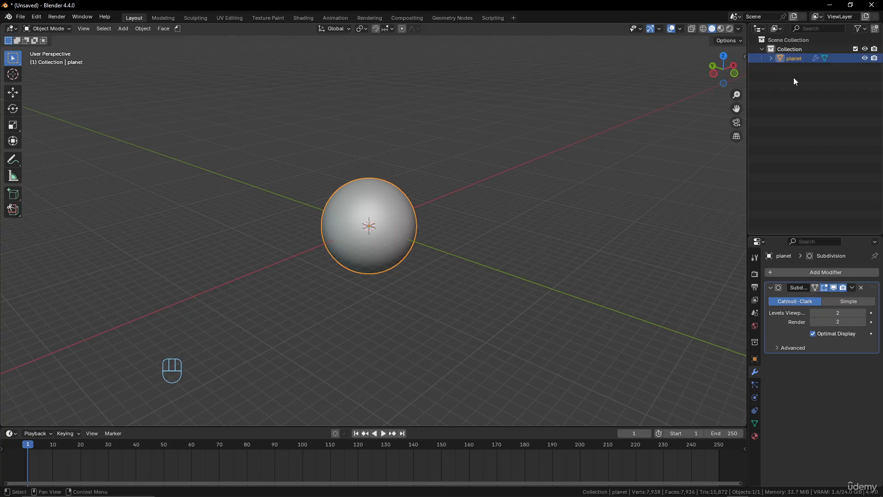
Add a second UV sphere at default size inside the planet.
scroll(348, 218, "up", 1)
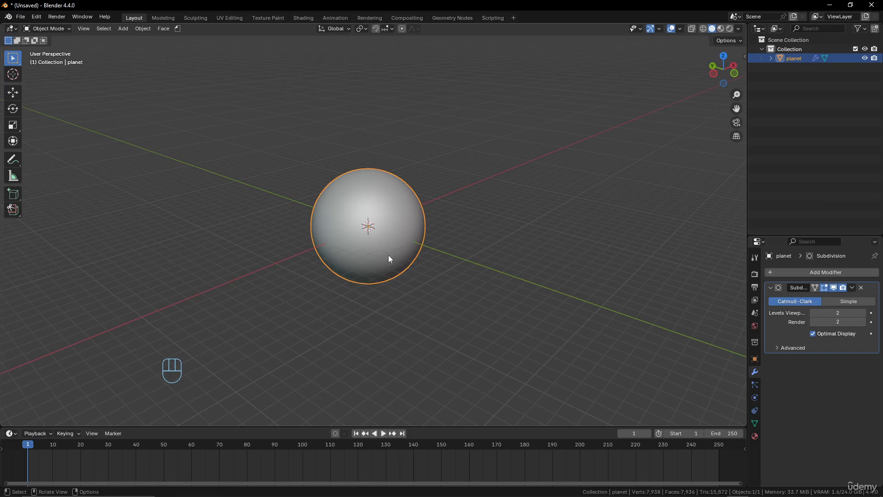
scroll(397, 270, "down", 3)
scroll(398, 269, "up", 2)
key("shift+a")
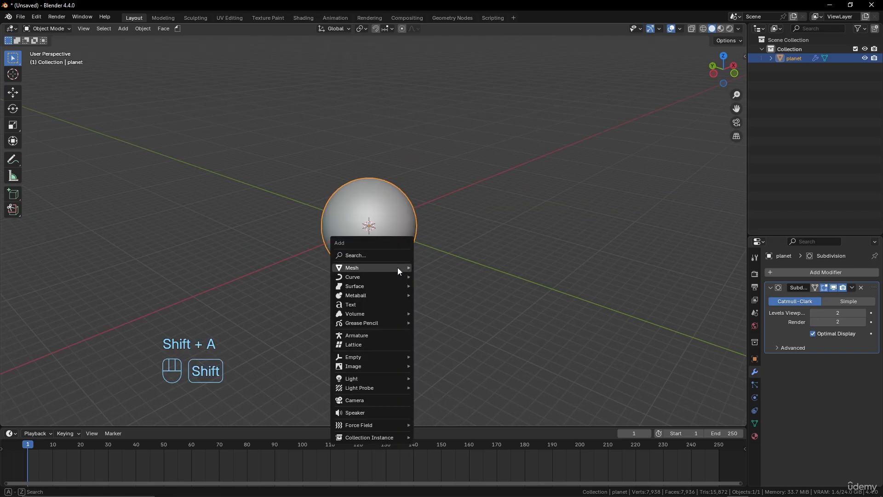
mouse_move(398, 271)
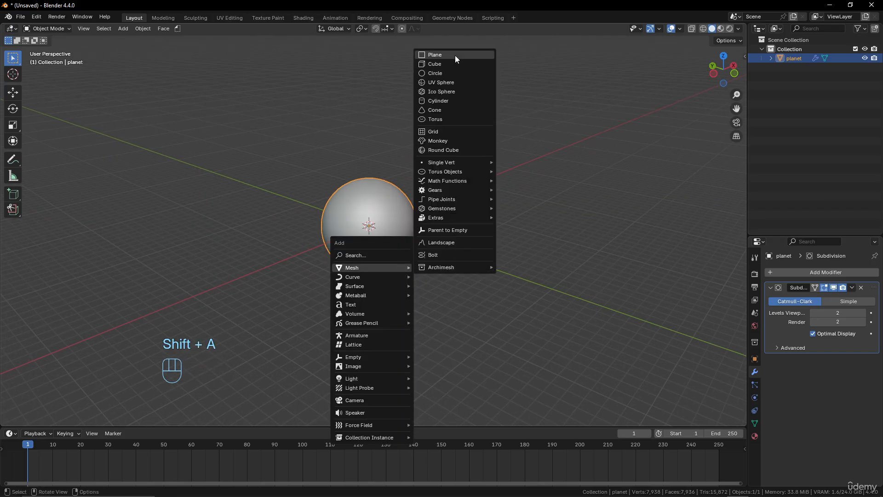
left_click(455, 82)
scroll(421, 278, "down", 4)
Move the small sphere out of the planet and place it a few planet widths away in open space.
middle_click_drag(420, 272, 394, 250)
scroll(384, 278, "up", 5)
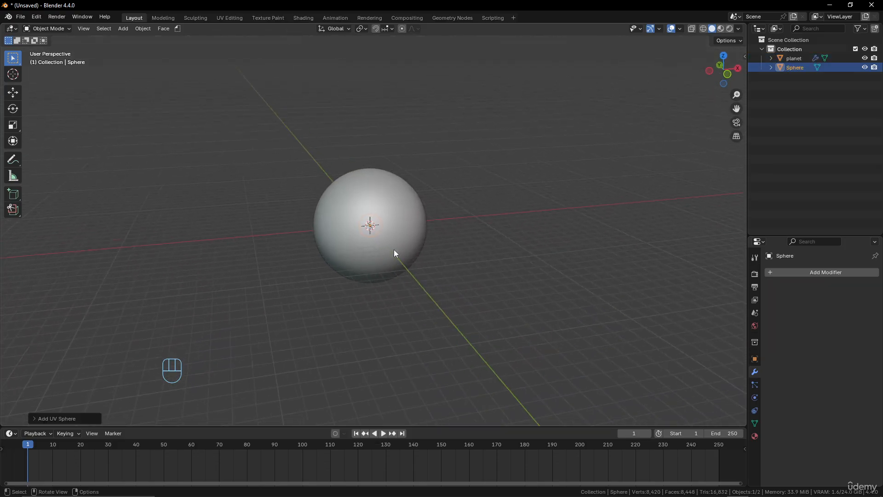
key("g")
left_click(221, 239)
scroll(278, 299, "down", 3)
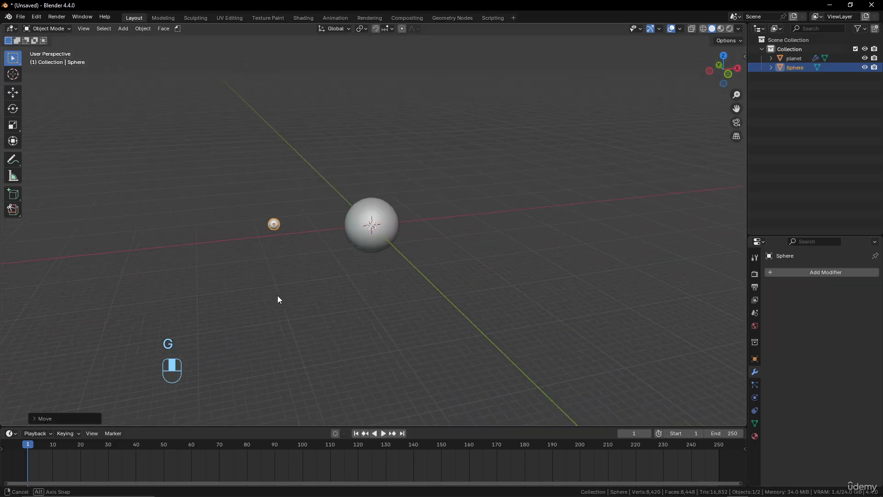
middle_click_drag(277, 299, 358, 311)
key("g")
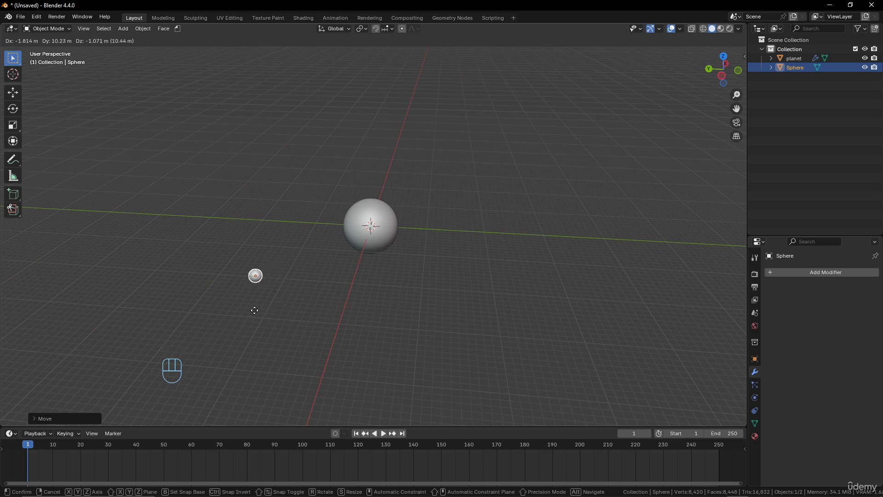
left_click(252, 309)
Sketch a freehand annotation looping around the planet twice, and undo it.
scroll(314, 313, "up", 2)
scroll(314, 313, "down", 1)
middle_click_drag(313, 313, 345, 297, "shift")
scroll(368, 278, "up", 3)
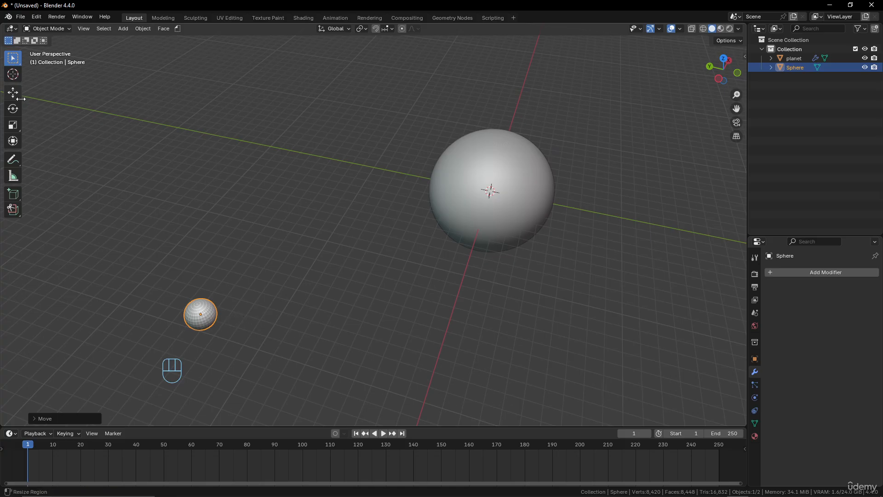
left_click(12, 159)
mouse_move(317, 325)
left_mouse_down()
mouse_move(371, 330)
mouse_move(615, 270)
mouse_move(601, 113)
mouse_move(398, 123)
mouse_move(374, 227)
mouse_move(516, 277)
mouse_move(652, 211)
mouse_move(561, 88)
mouse_move(362, 137)
mouse_move(429, 301)
mouse_move(637, 298)
mouse_move(664, 272)
left_mouse_up()
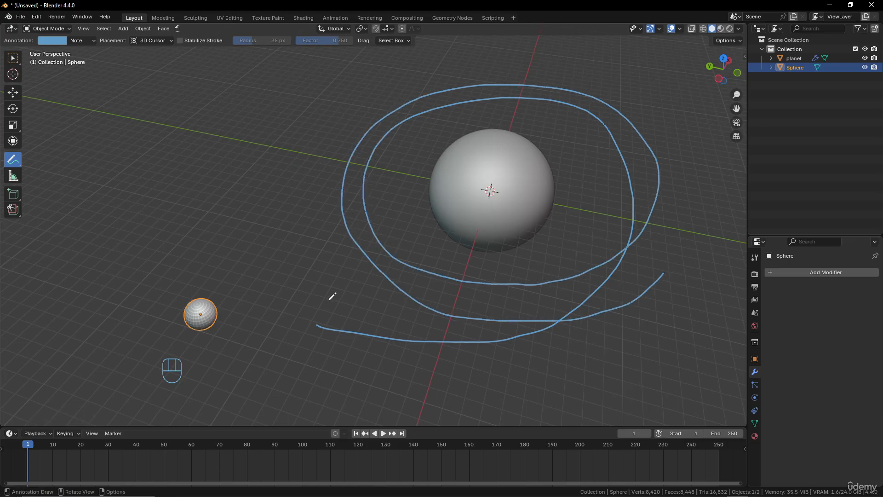
left_click(13, 57)
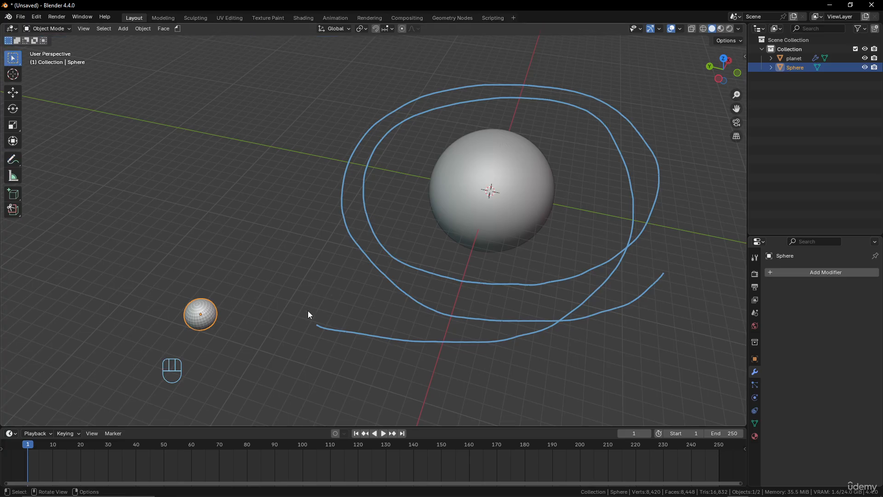
mouse_move(309, 320)
left_mouse_down("ctrl")
mouse_move(329, 332)
mouse_move(463, 341)
mouse_move(441, 338)
left_mouse_up("ctrl")
key("ctrl+z")
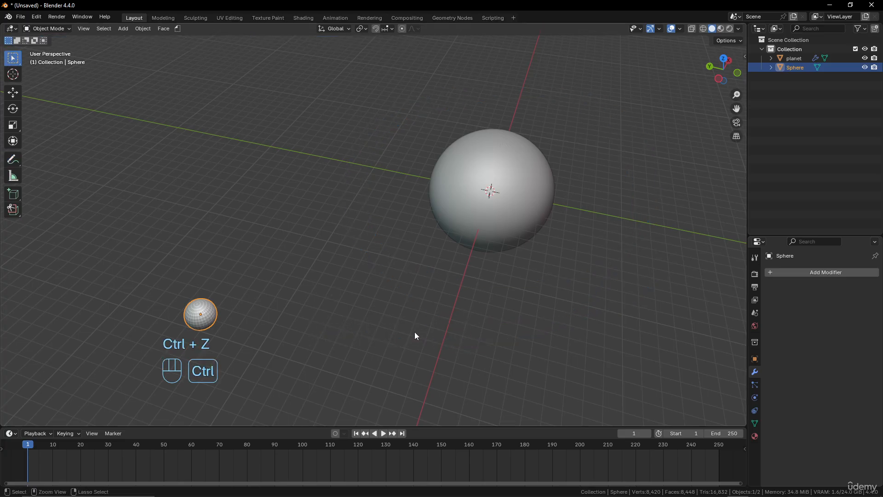
Rename the small sphere object as generator.
mouse_move(415, 332)
middle_mouse_down()
mouse_move(357, 303)
mouse_move(391, 274)
mouse_move(238, 259)
middle_mouse_up()
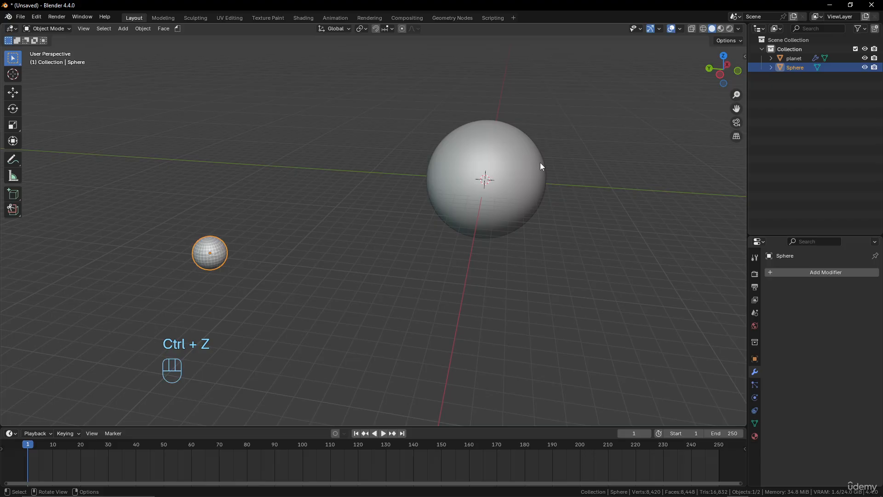
double_click(788, 69)
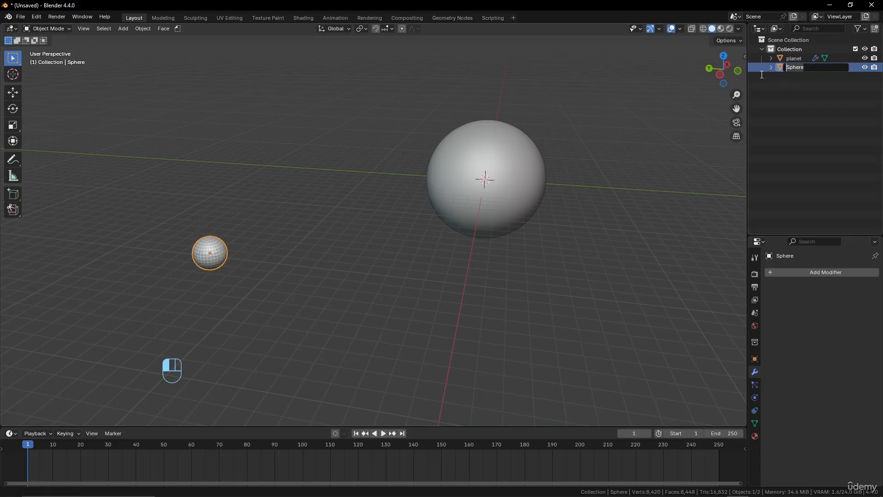
type("generator")
key("Return")
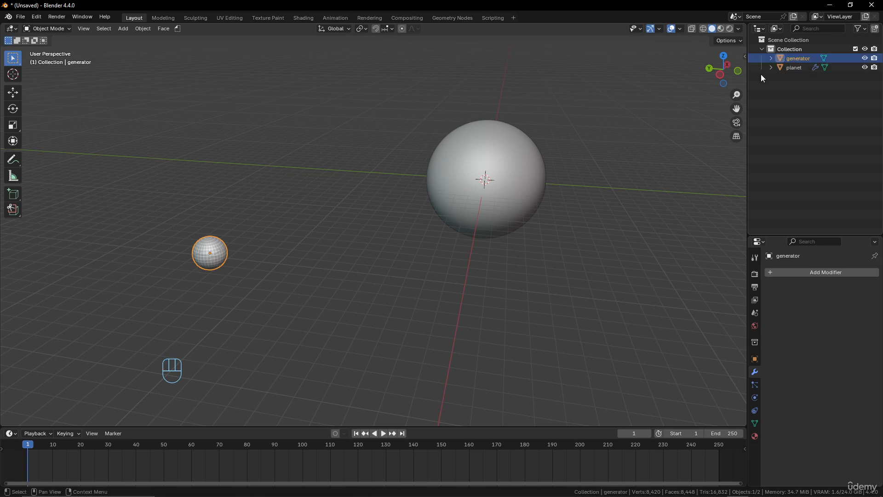
Create a new collection under the scene collection and name it asteroids.
scroll(373, 228, "down", 3)
middle_click_drag(373, 228, 461, 270)
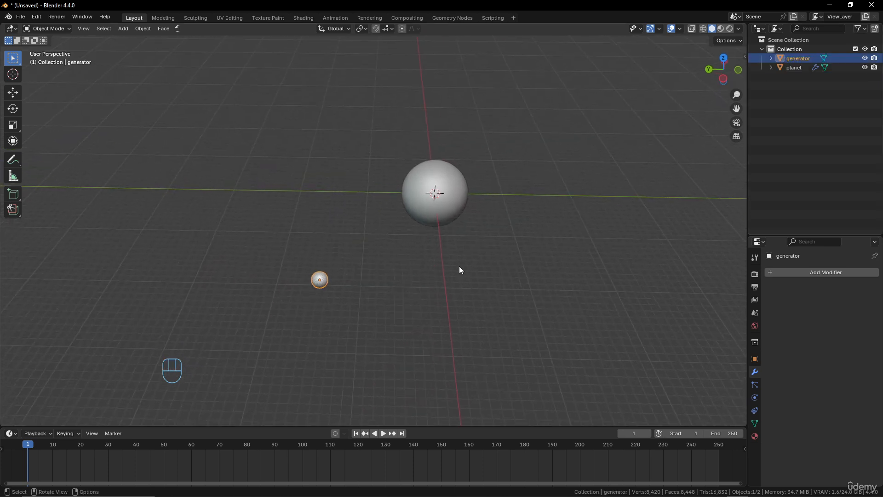
scroll(473, 272, "up", 2)
left_click(790, 76)
right_click(791, 76)
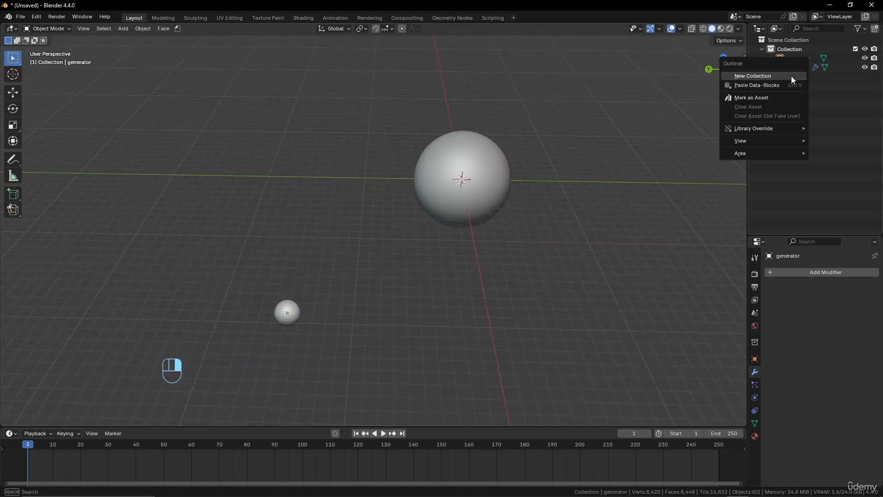
left_click(791, 76)
double_click(798, 79)
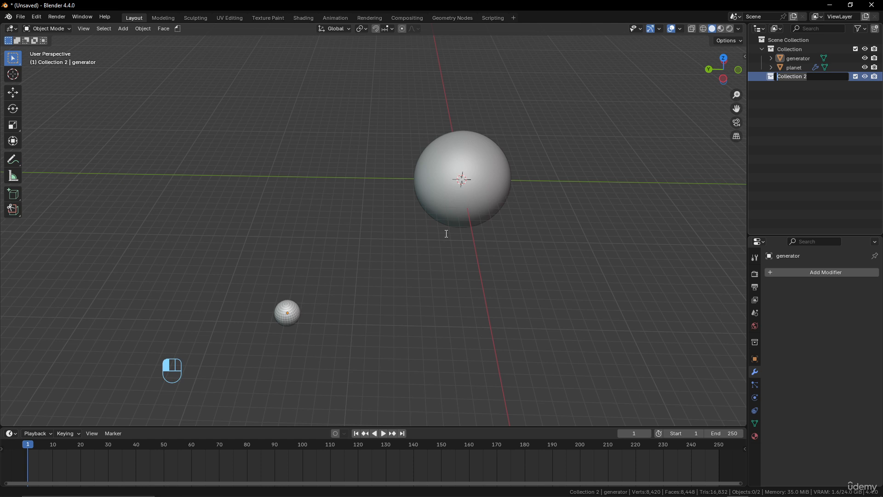
type("asteroids")
key("Return")
Hide the generator and planet objects in the viewport.
scroll(442, 164, "down", 2)
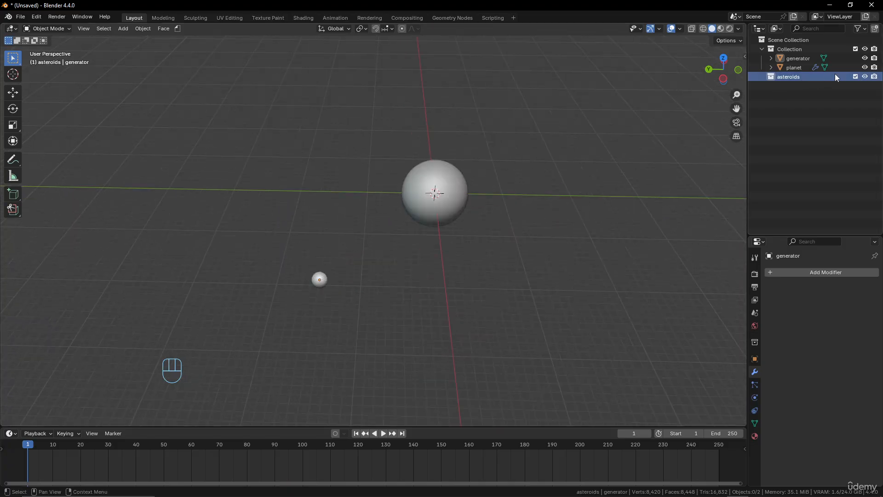
left_click(865, 58)
left_click(864, 68)
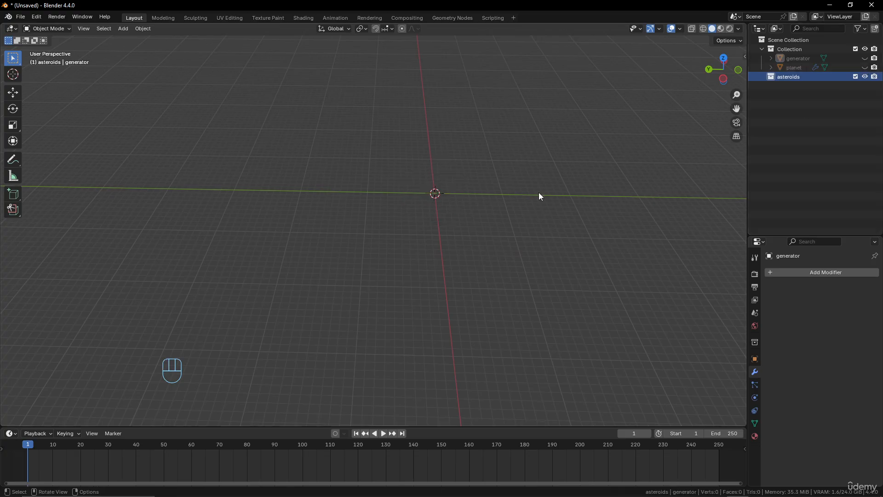
Add one rock mesh to the asteroids collection with the Rock Generator.
middle_click_drag(539, 192, 424, 217)
key("shift+a")
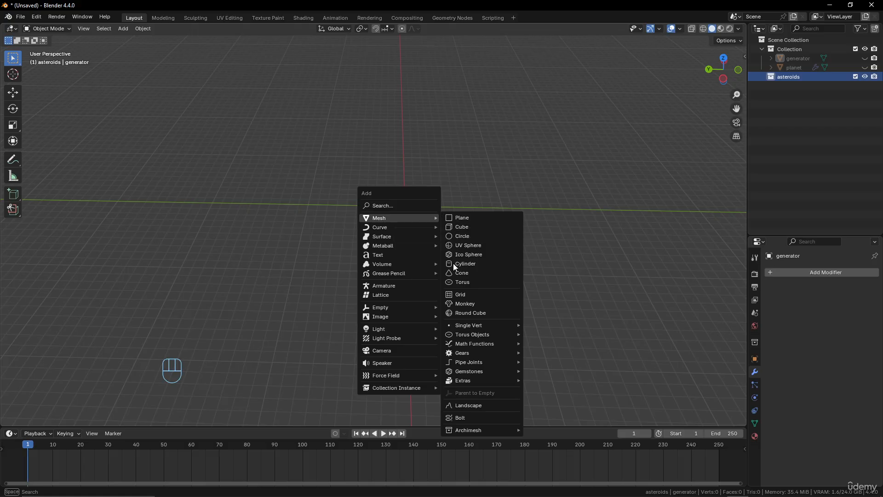
mouse_move(464, 380)
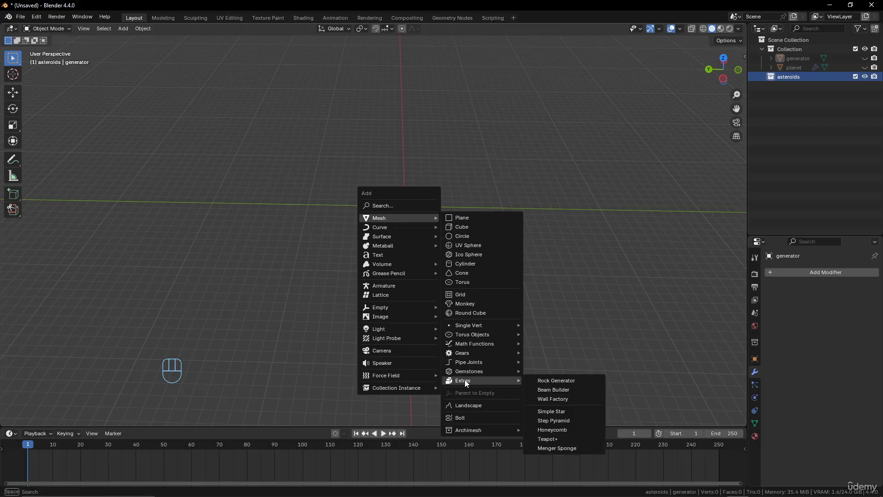
left_click(559, 381)
Set both the viewport detail and the render detail of the generated rock to 1.
middle_click_drag(410, 266, 422, 272)
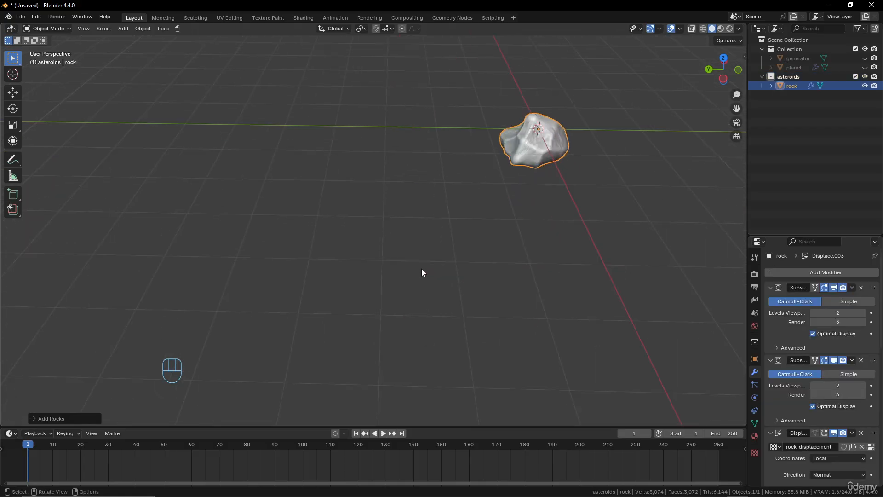
middle_click_drag(516, 223, 380, 270, "shift")
scroll(396, 279, "up", 3)
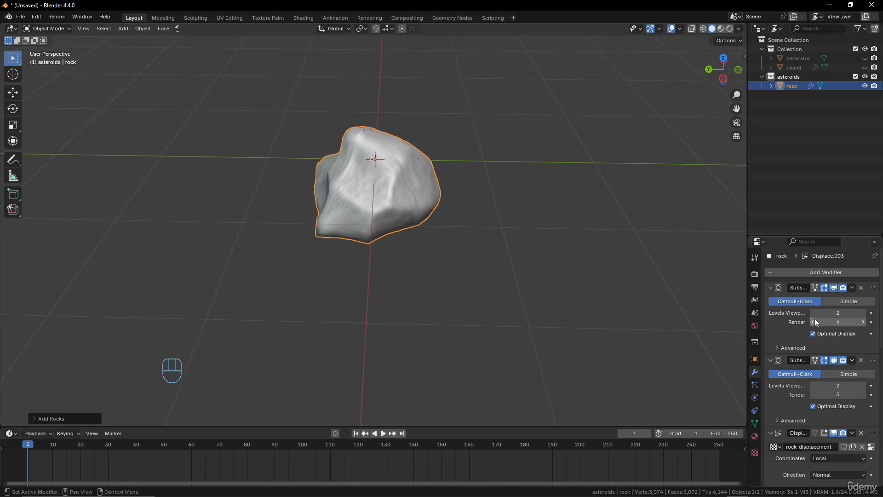
middle_click_drag(357, 234, 346, 208)
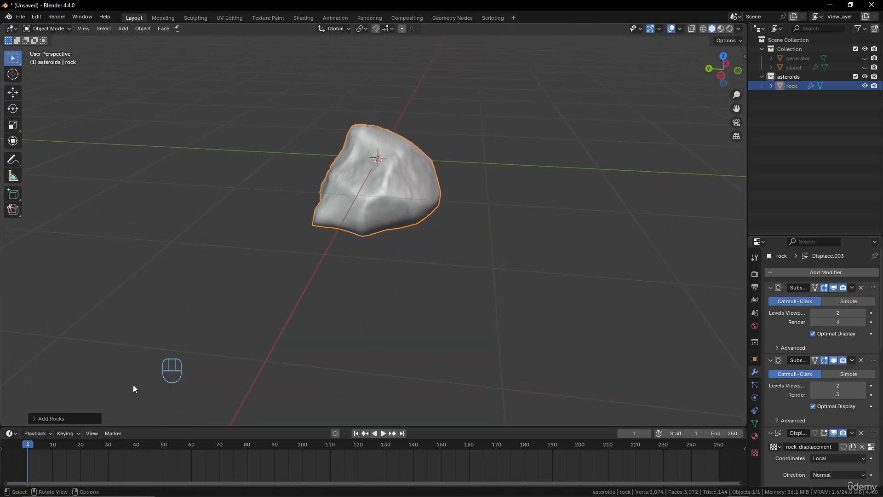
left_click(36, 418)
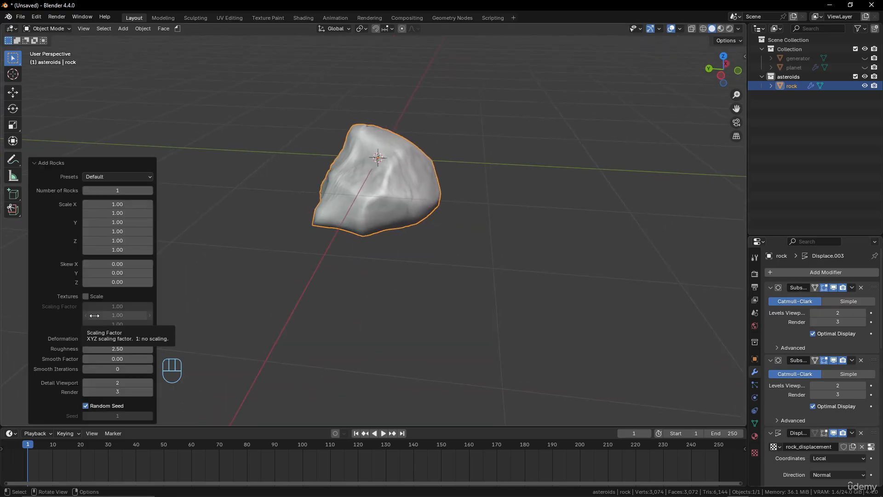
left_click(85, 382)
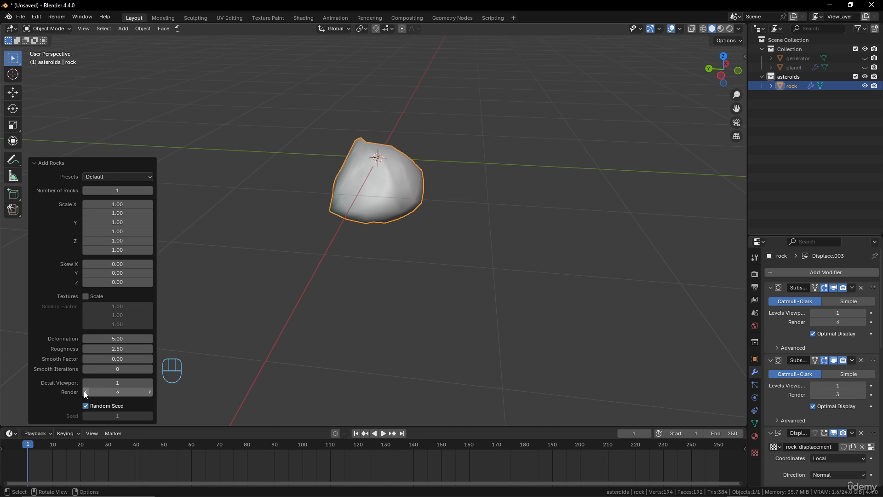
left_click(84, 391)
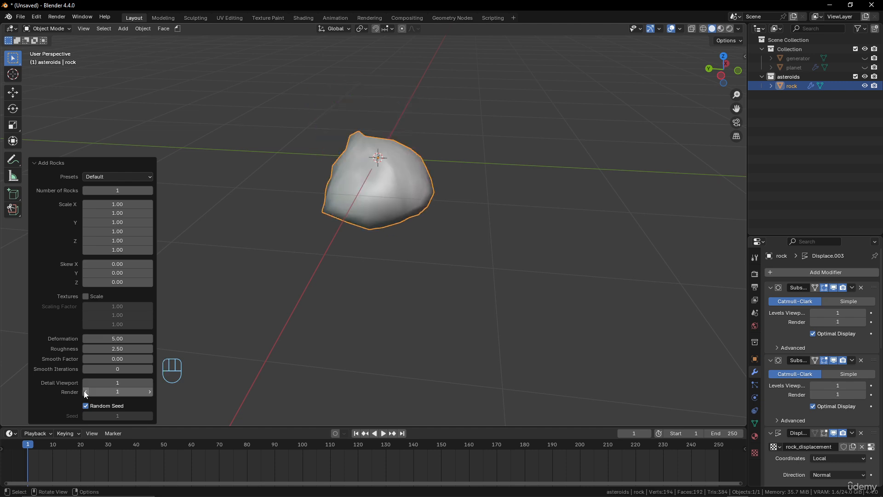
left_click(84, 391)
Raise the generated rock's roughness to 2.89.
middle_click_drag(331, 248, 399, 180)
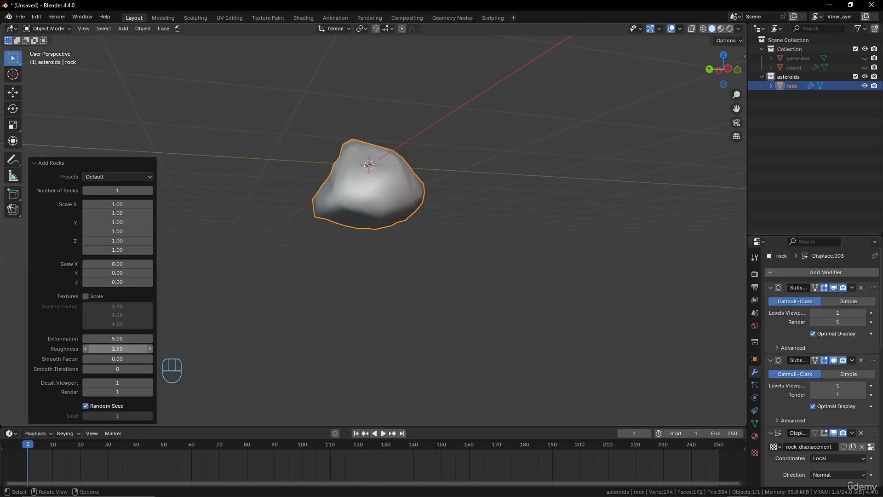
mouse_move(128, 349)
left_mouse_down()
mouse_move(116, 347)
mouse_move(145, 345)
mouse_move(130, 345)
left_mouse_up()
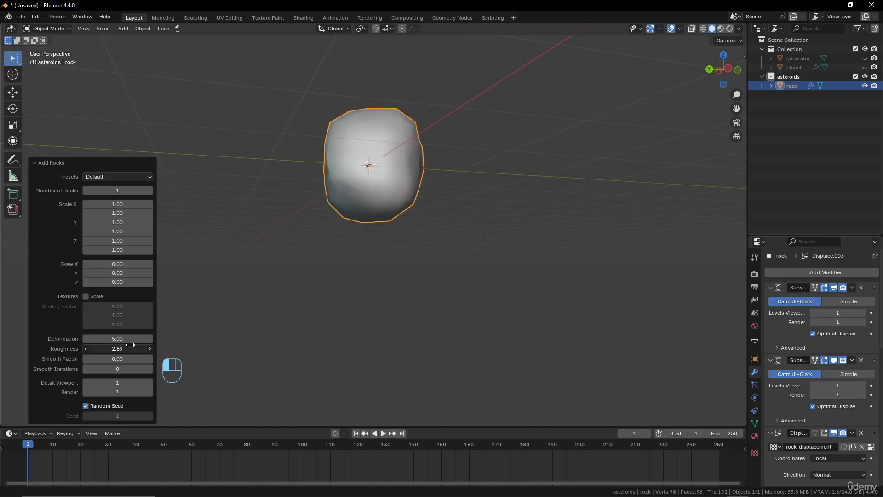
middle_click_drag(404, 239, 359, 132)
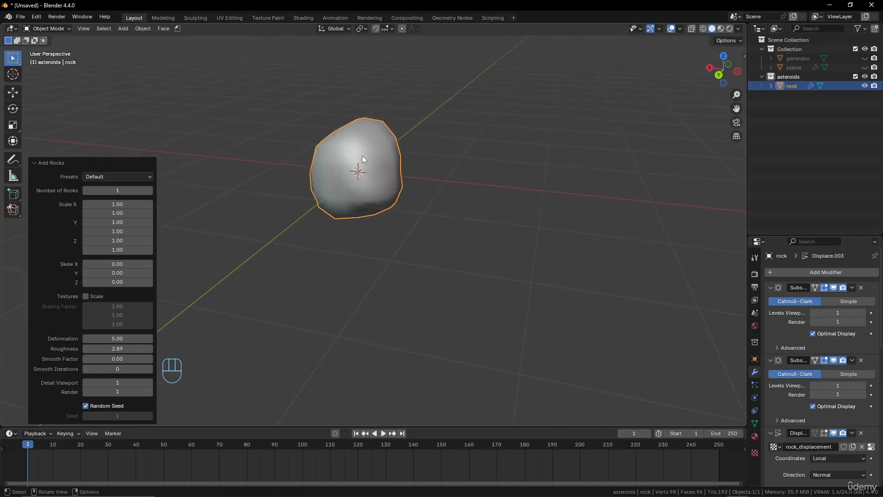
Increase the number of generated rocks to 8.
left_click(150, 191)
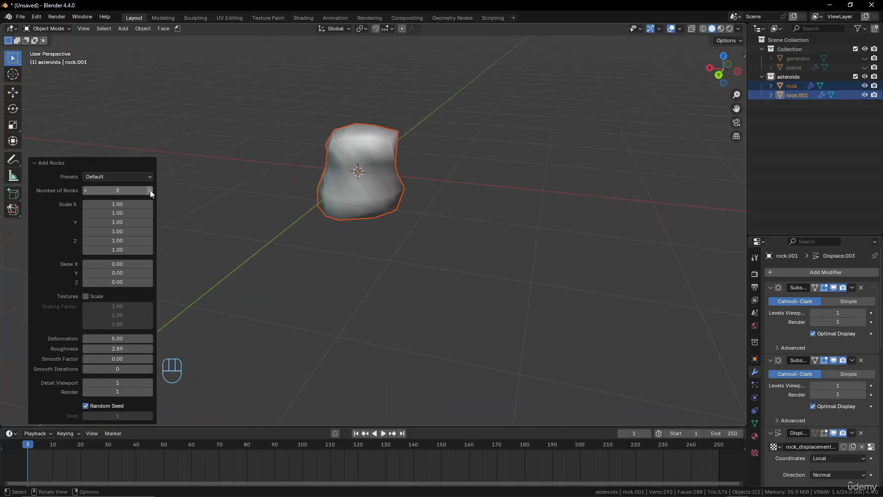
left_click(151, 190)
left_click(150, 190)
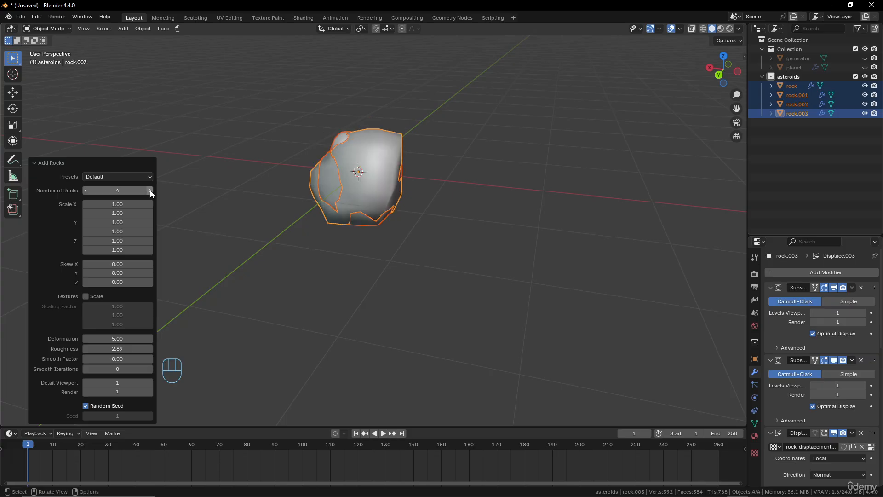
left_click(150, 191)
left_click(151, 190)
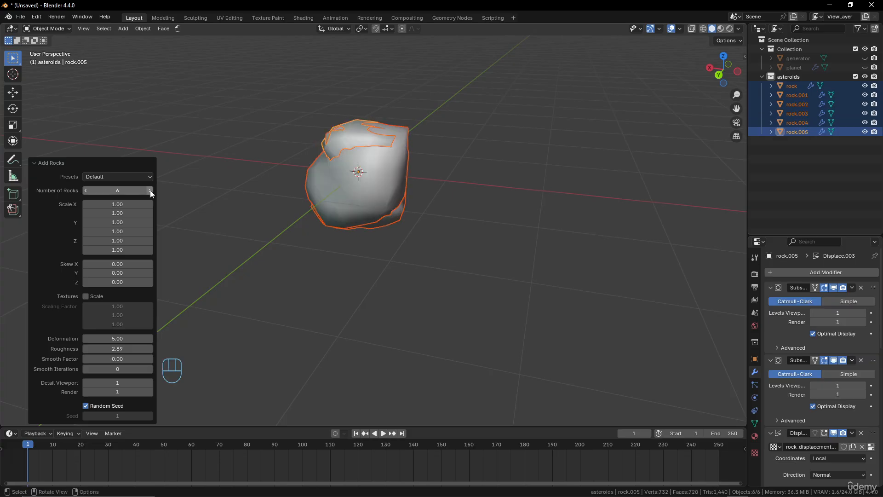
left_click(151, 191)
left_click(150, 191)
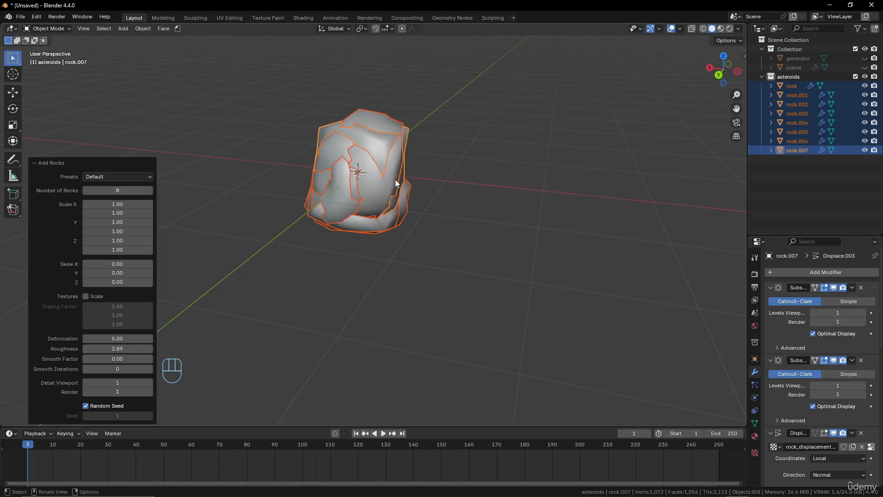
middle_click_drag(395, 179, 426, 194)
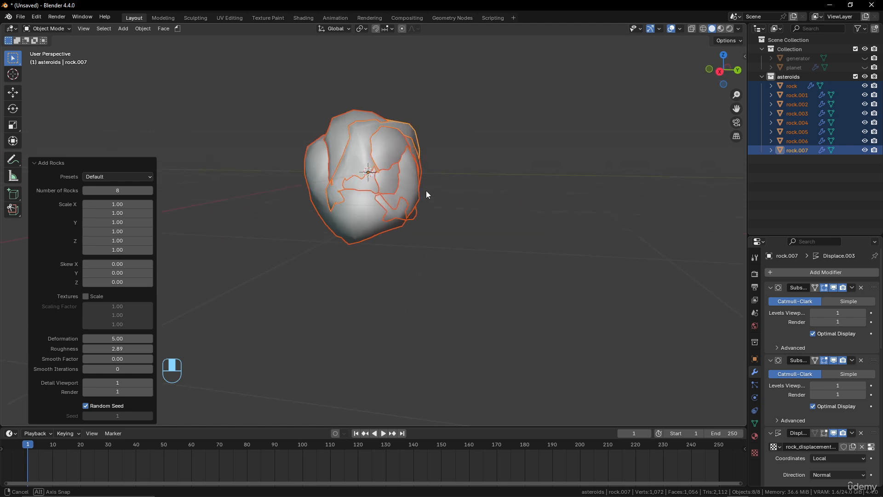
Turn off the random seed for the generated rocks and set the seed to 4.
left_click(86, 406)
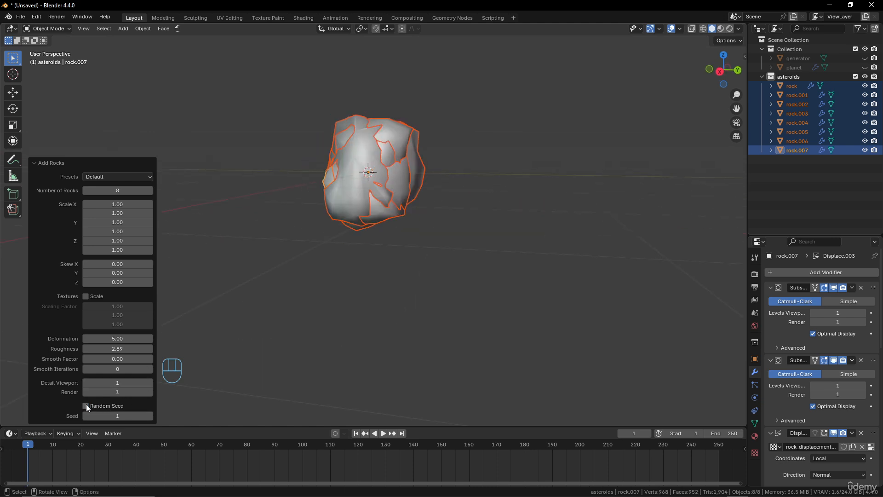
left_click(150, 416)
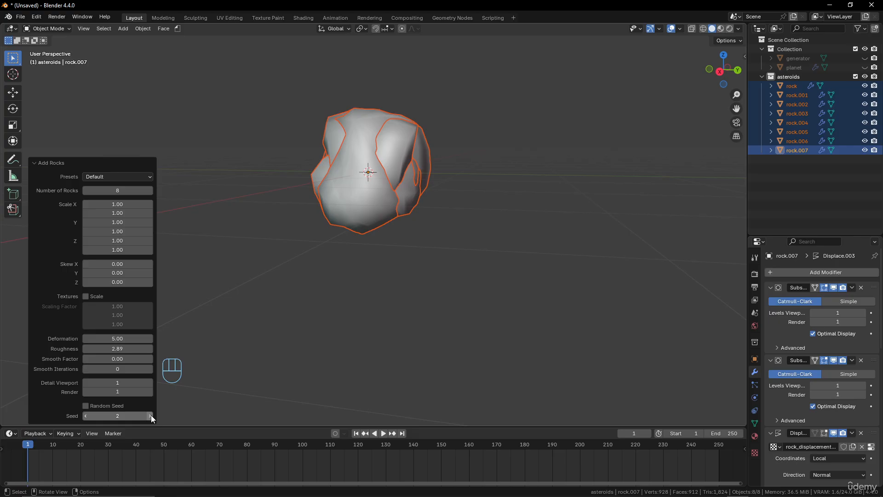
left_click(151, 416)
left_click(151, 416)
middle_click_drag(365, 230, 461, 278)
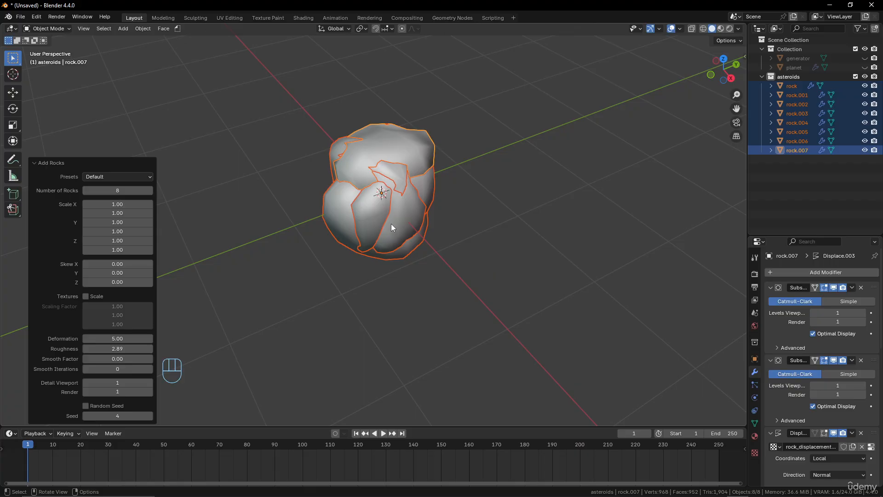
Move rock.007 out of the overlapping pile along the positive X axis.
middle_click_drag(391, 224, 374, 214)
scroll(374, 214, "down", 2)
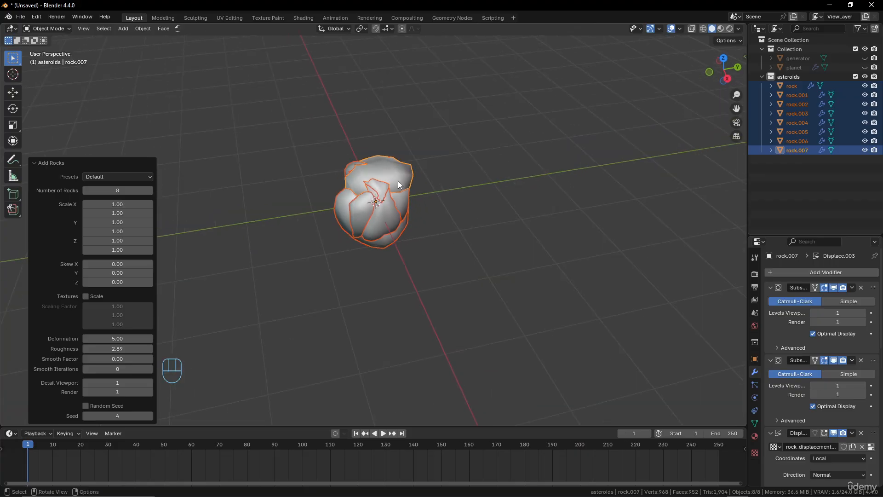
left_click(399, 177)
key("g")
key("x")
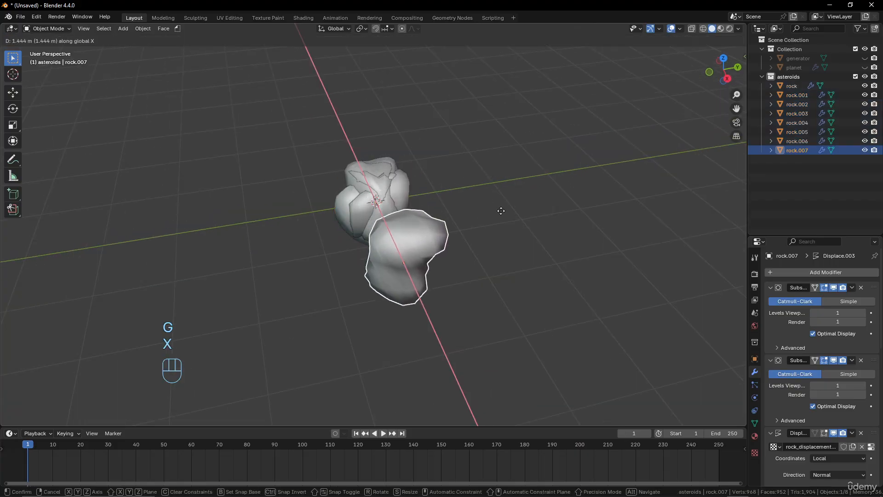
left_click(510, 233)
Move rock and rock.005 out of the pile along negative X, placing rock.005 beyond rock.
middle_click_drag(510, 233, 437, 264)
left_click(405, 197)
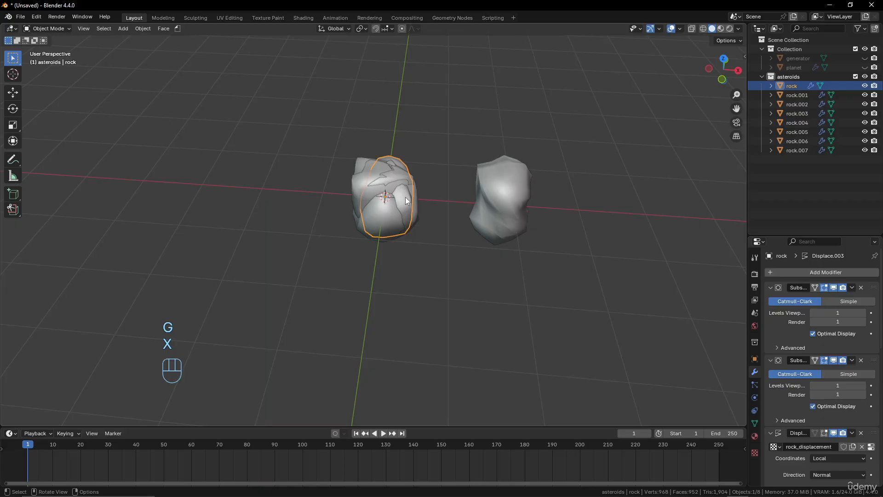
key("g")
key("x")
left_click(310, 198)
left_click(418, 209)
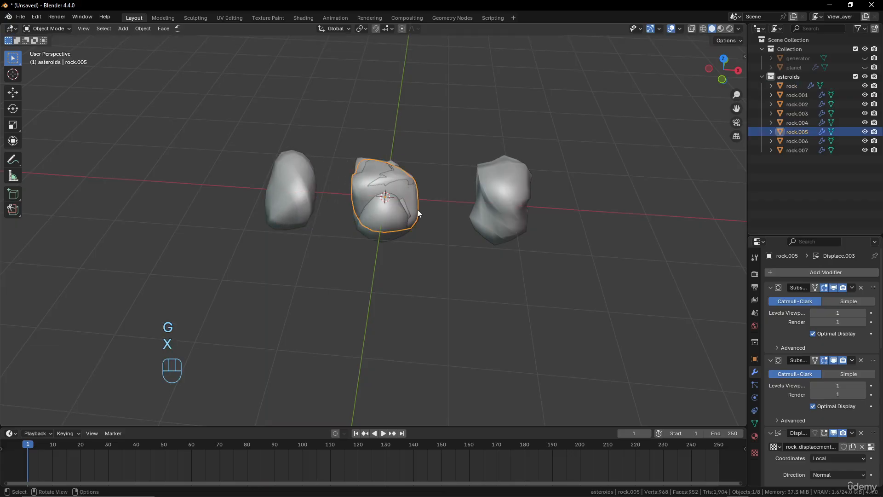
key("g")
key("x")
left_click(243, 202)
Move rock.001 beyond rock.005, by about -4.23 m in X, -0.27 m in Y and 0.21 m in Z.
left_click(412, 211)
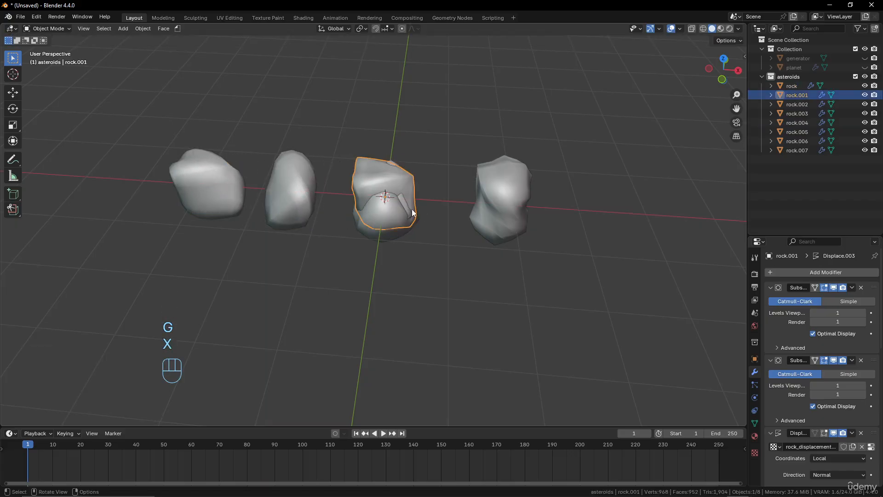
scroll(411, 210, "down", 3)
key("g")
key("x")
key("c")
left_click(260, 200)
Move rock.004 about 5.82 m along negative X, placing it beyond rock.001.
left_click(383, 217)
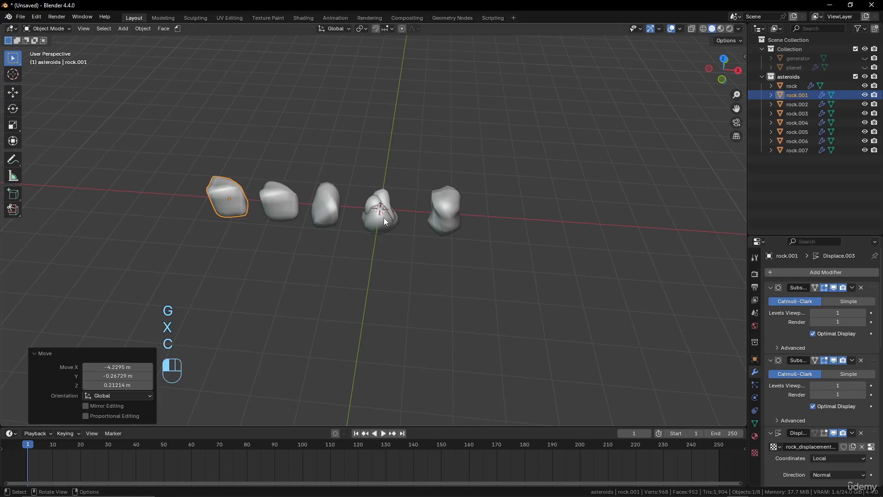
key("g")
key("x")
left_click(206, 214)
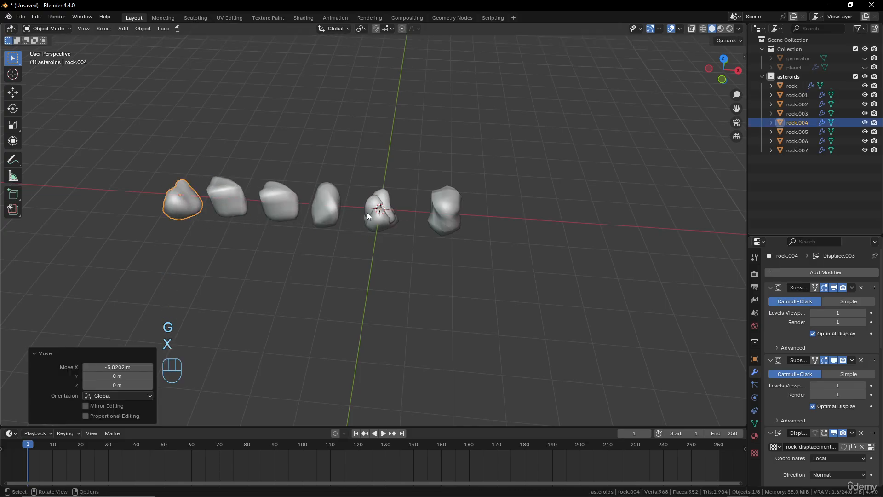
Move rock.002 and rock.003 along negative X to the far end of the row, leaving rock.006 at the origin.
left_click(386, 220)
key("g")
key("x")
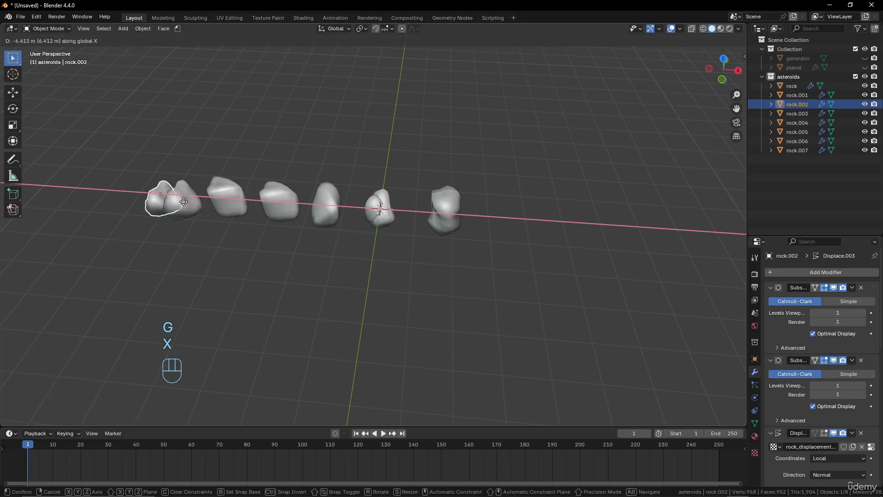
left_click(160, 201)
left_click(384, 214)
key("g")
key("x")
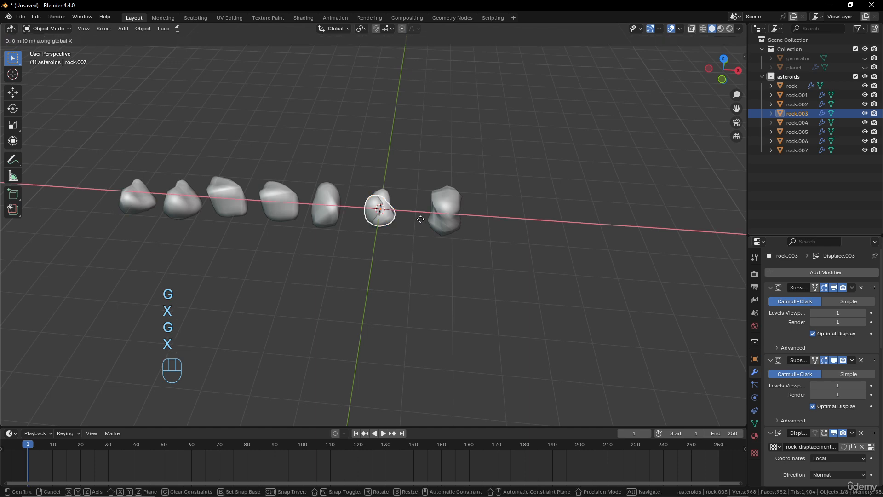
left_click(376, 212)
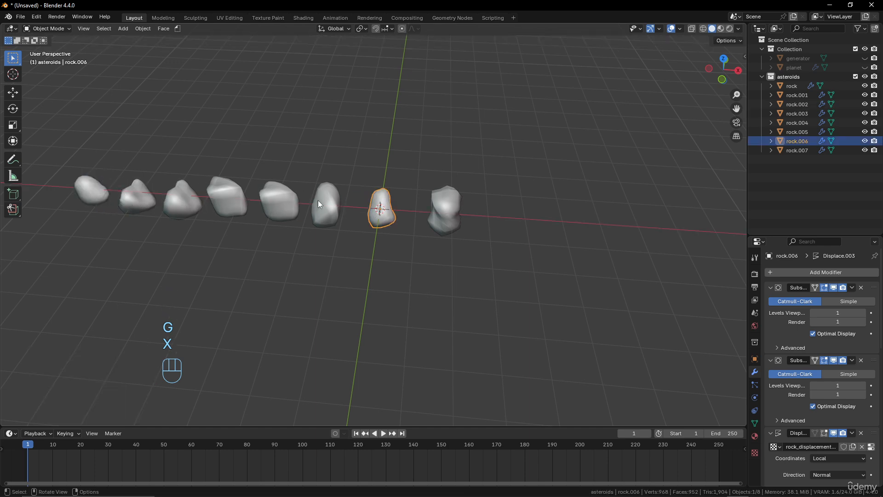
middle_click_drag(318, 200, 383, 204)
Enter Edit Mode on rock.004 and raise one of its upper vertices about 0.47 m along Z.
left_click(255, 208)
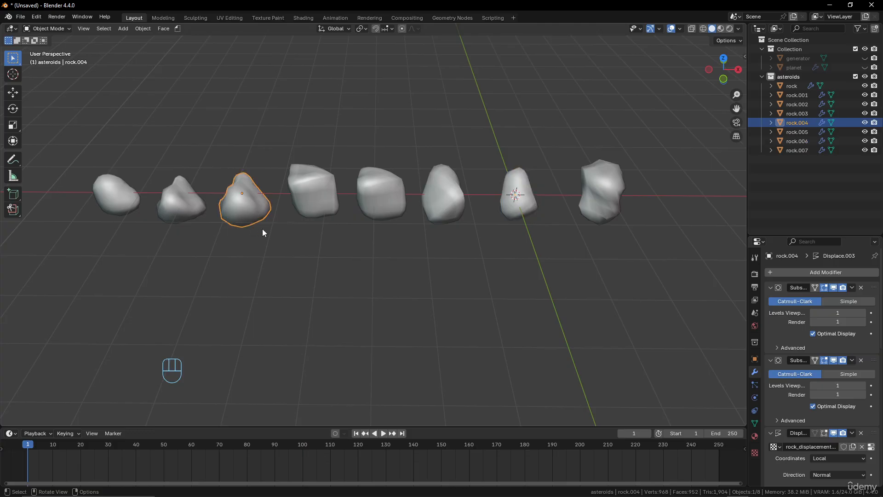
middle_click_drag(262, 228, 372, 205)
left_click(280, 294)
left_click(361, 190)
key("Tab")
scroll(361, 190, "up", 6)
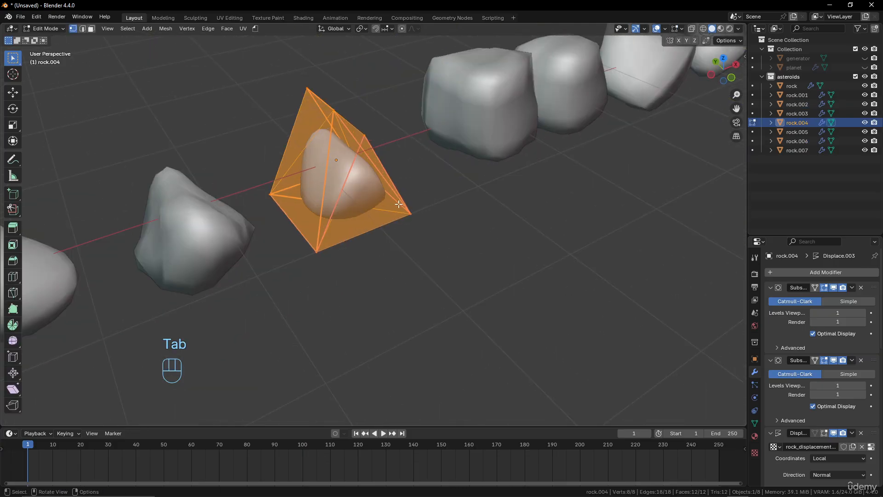
left_click(365, 138)
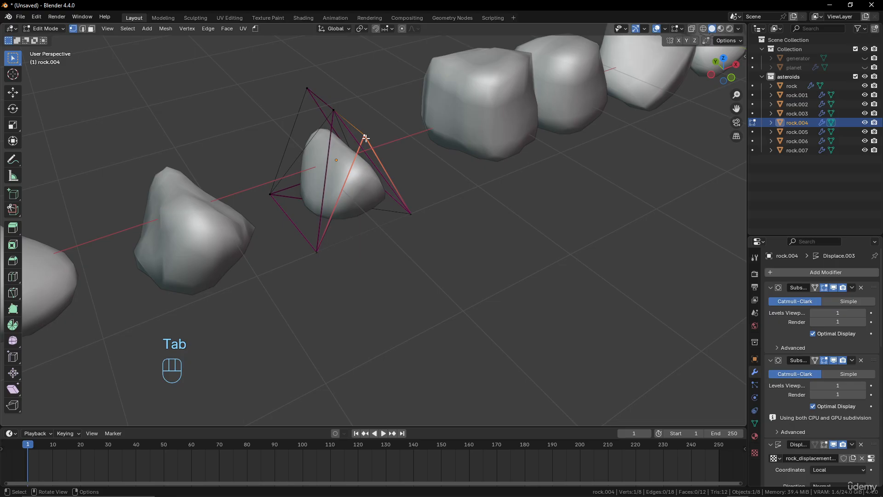
key("g")
key("z")
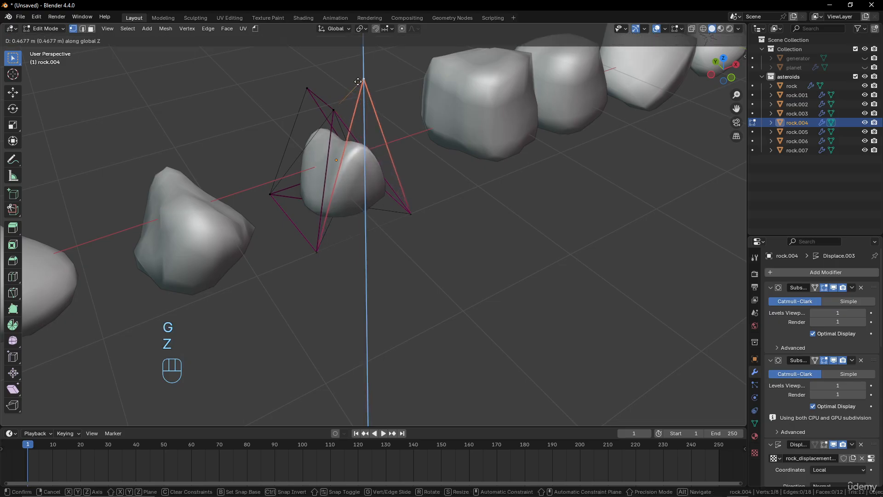
left_click(358, 81)
Pull two bottom vertices of rock.004 downward, lowering the second one about 0.62 m and shifting it about -0.15 m in X.
left_click(317, 252)
middle_click_drag(317, 252, 309, 171)
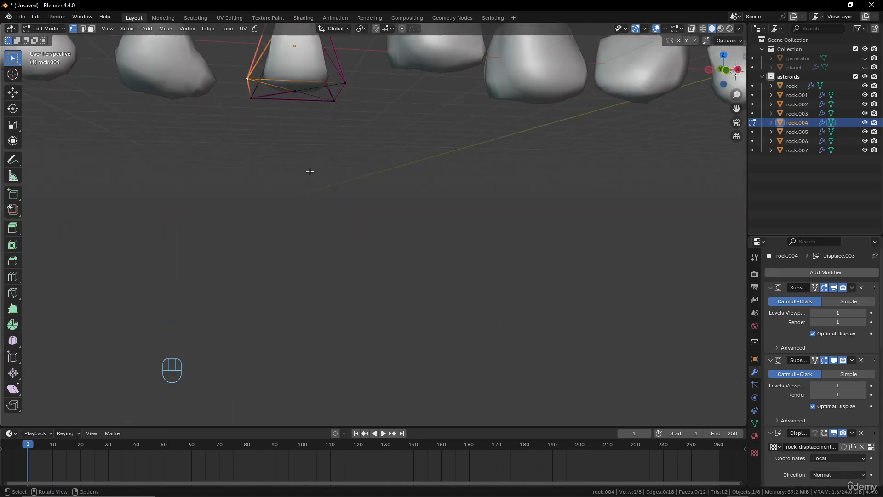
key("g")
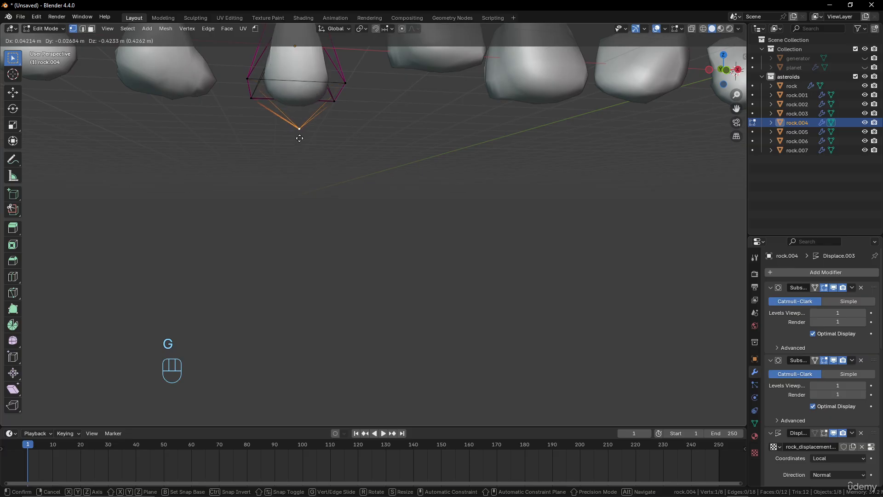
left_click(298, 142)
left_click(242, 82)
key("g")
left_click(227, 150)
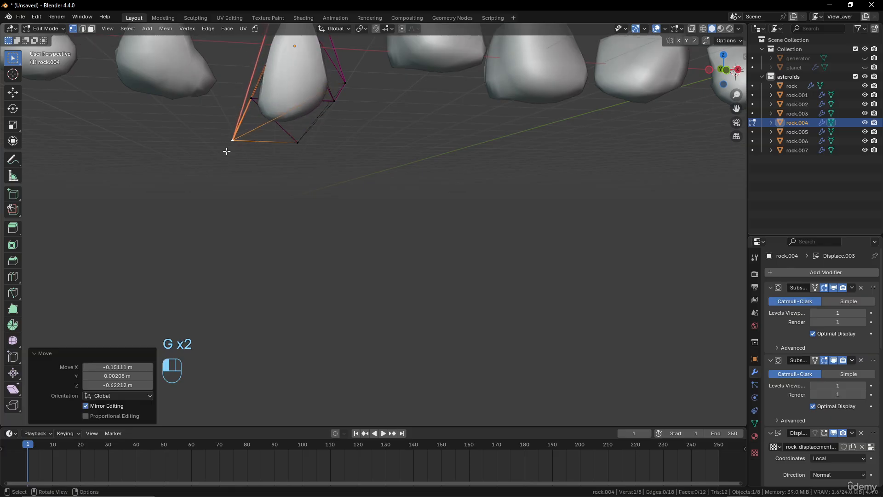
Raise another upper vertex of rock.004 and return to Object Mode.
middle_click_drag(226, 150, 349, 188)
left_click(433, 157)
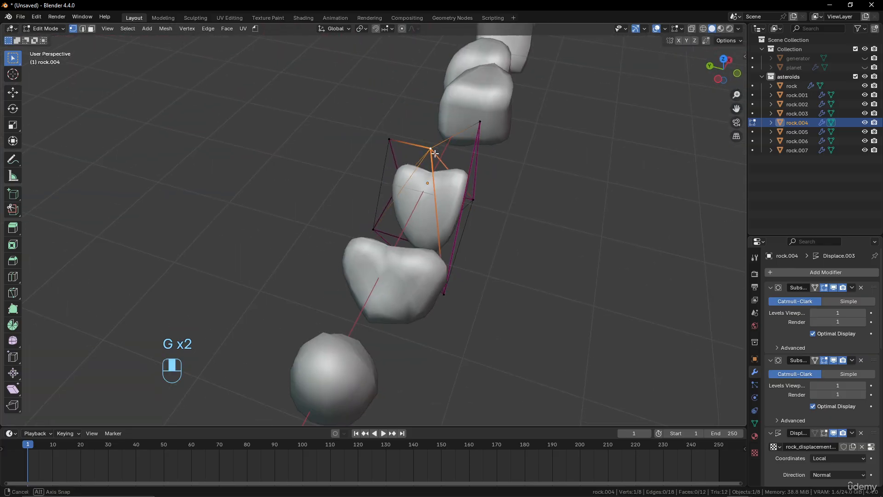
key("g")
left_click(434, 98)
middle_click_drag(433, 98, 380, 259)
key("Tab")
scroll(428, 217, "up", 1)
scroll(399, 255, "down", 3)
scroll(384, 238, "up", 3)
Enter Edit Mode on rock.001, pull one upper corner vertex upward into a peak, and return to Object Mode.
left_click(390, 242)
key("Tab")
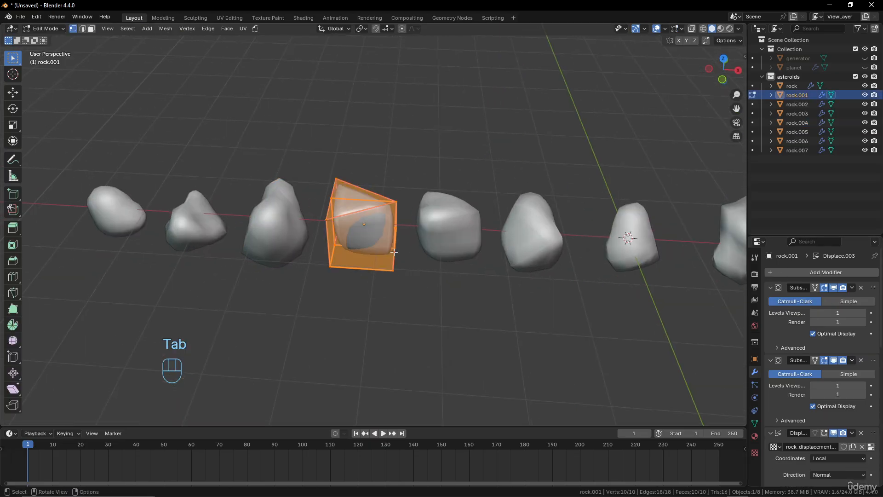
left_click(397, 208)
key("g")
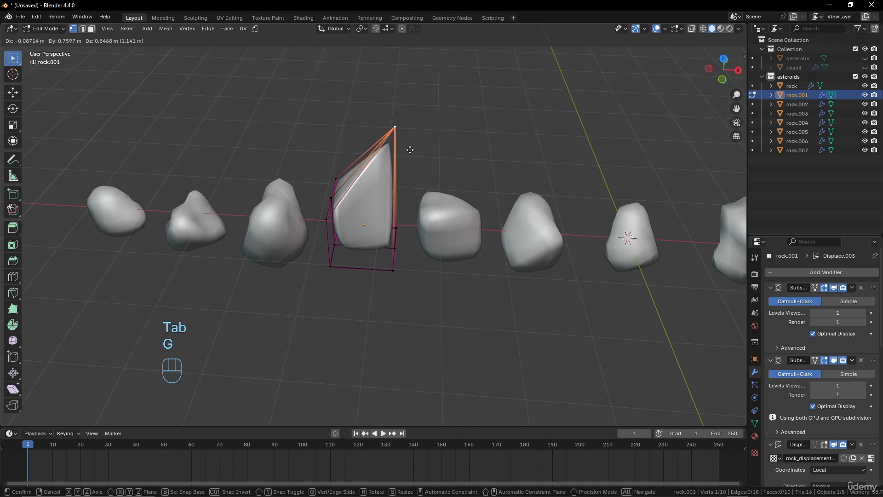
left_click(411, 166)
key("Tab")
scroll(426, 200, "down", 5)
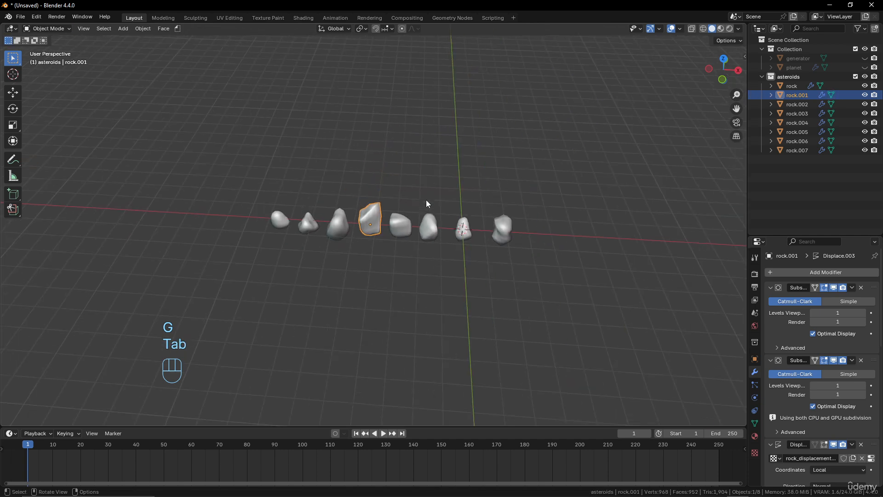
Lower the peak vertex of rock.001 slightly, pull the opposite upper vertex outward along negative X and upward, and leave Edit Mode.
scroll(438, 215, "up", 4)
key("Tab")
key("g")
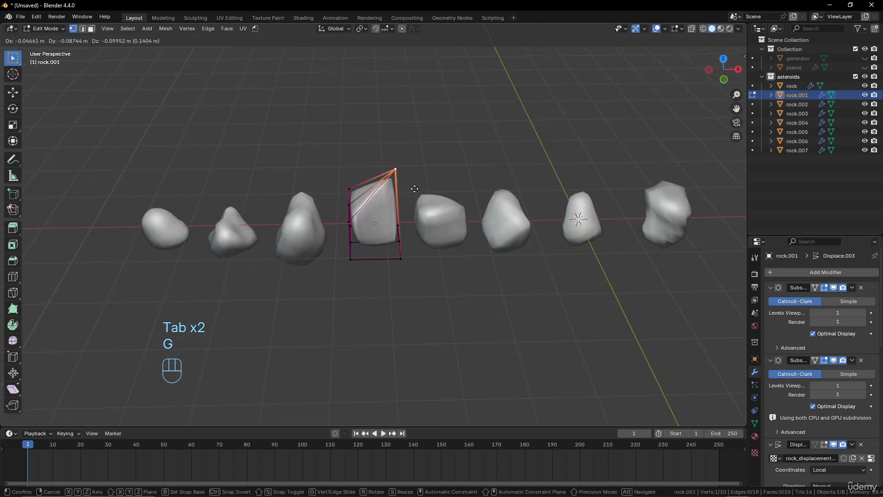
left_click(349, 203)
key("g")
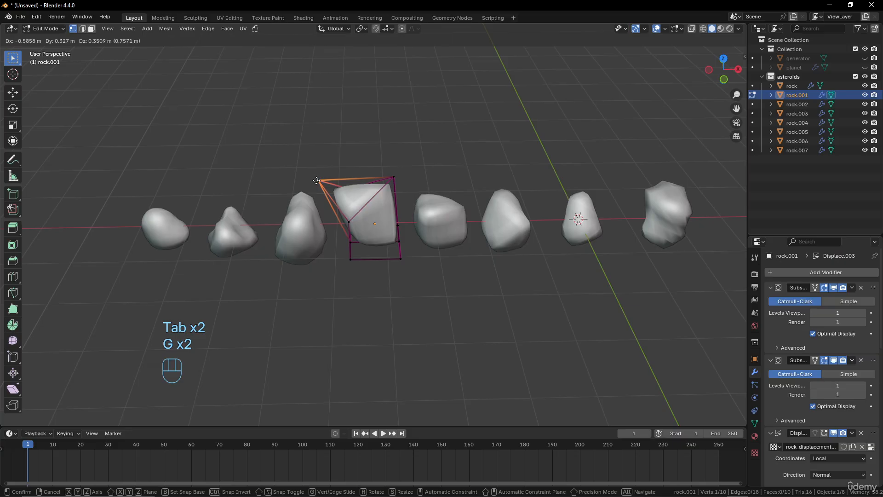
left_click(322, 186)
key("Tab")
scroll(426, 197, "down", 5)
scroll(427, 197, "up", 4)
middle_click_drag(426, 197, 457, 199)
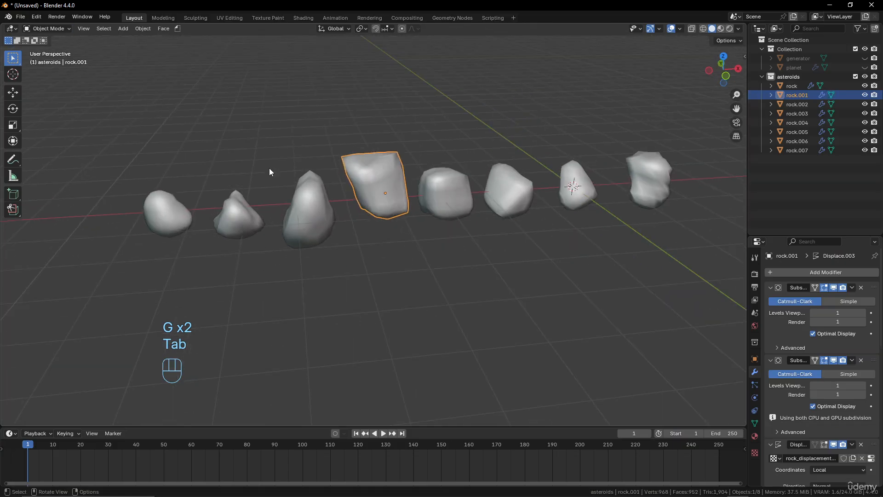
Select all eight rocks of the asteroids collection together, keeping rock.001 as the active object.
scroll(339, 232, "down", 2)
middle_click_drag(339, 232, 328, 248)
scroll(316, 254, "up", 3)
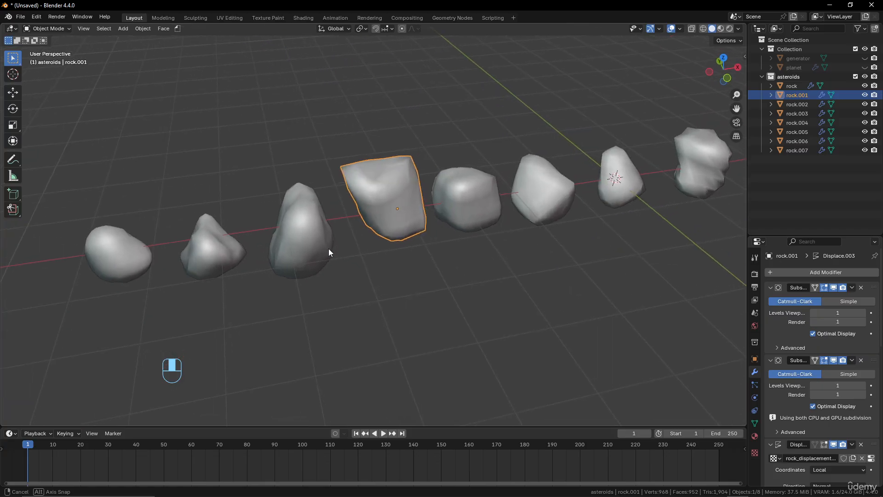
scroll(328, 248, "down", 3)
scroll(329, 248, "up", 2)
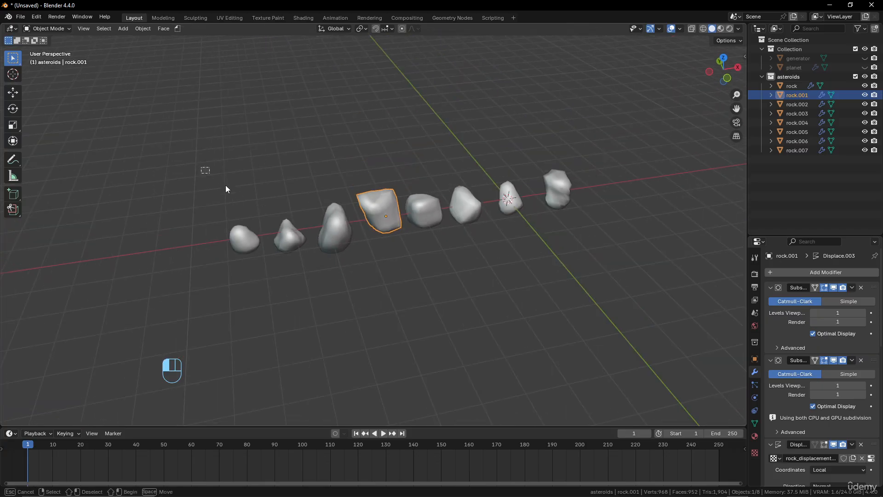
left_click_drag(225, 185, 585, 266)
middle_click_drag(585, 267, 544, 268)
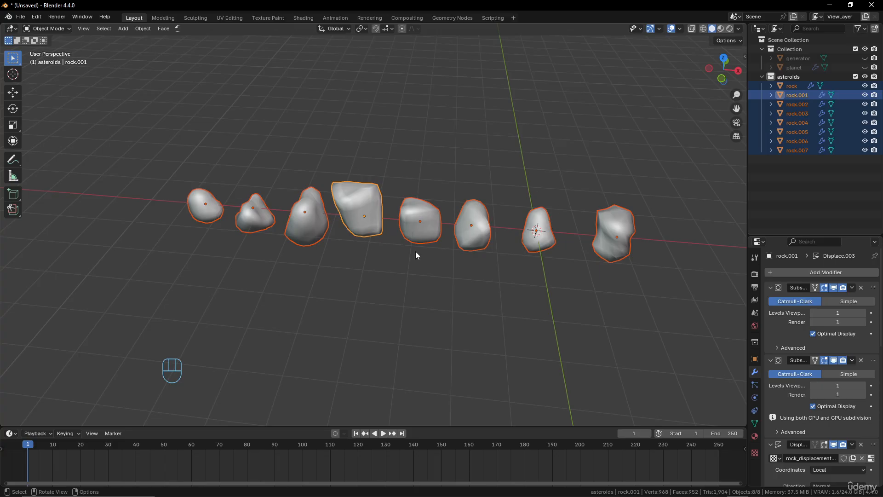
scroll(819, 329, "down", 8)
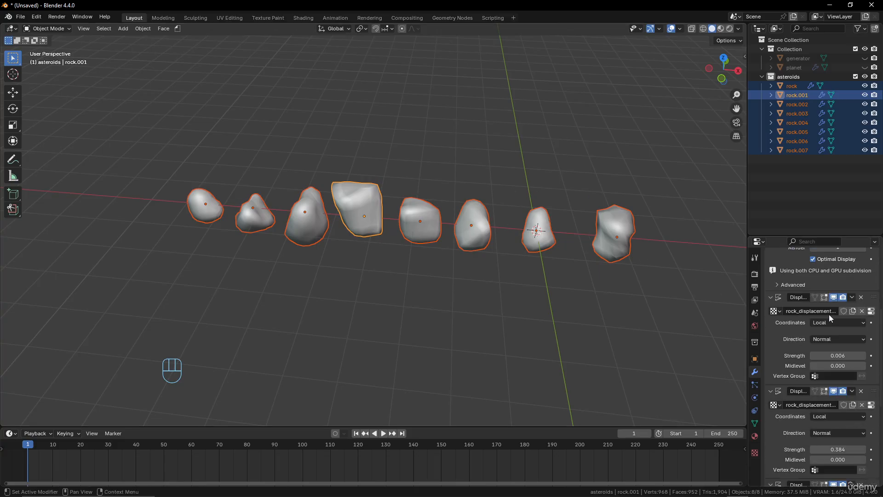
middle_click_drag(542, 216, 408, 241)
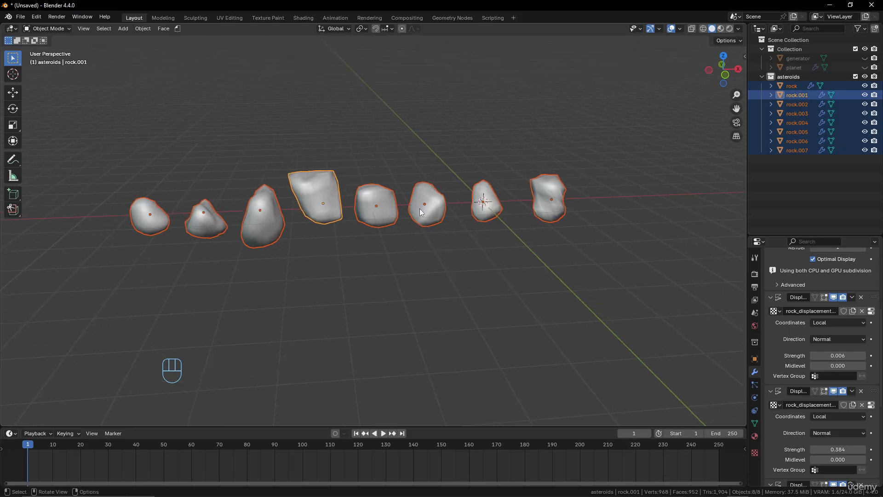
Search the add-ons list in Preferences for "mo" to look for a modifier tool.
left_click(36, 17)
left_click(59, 135)
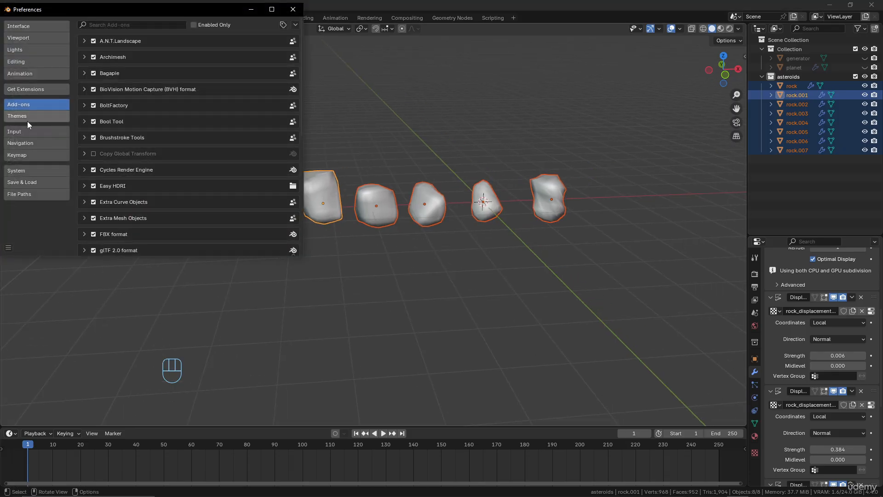
left_click(138, 25)
type("mo")
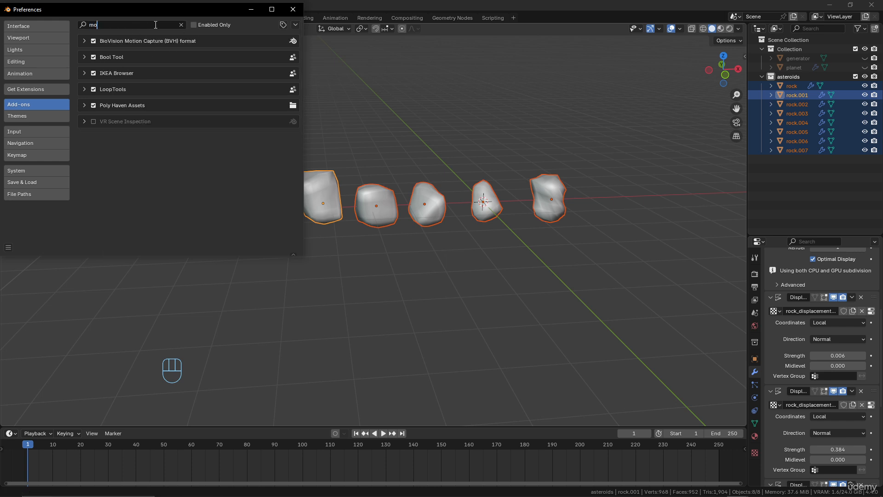
Search the online extensions for "modi", install Modifier Tools, and close Preferences.
left_click(35, 89)
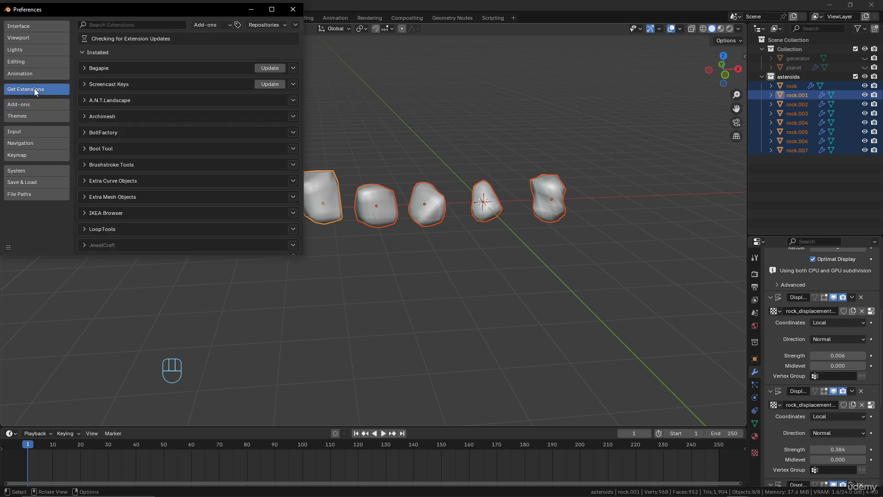
left_click(148, 27)
type("modi")
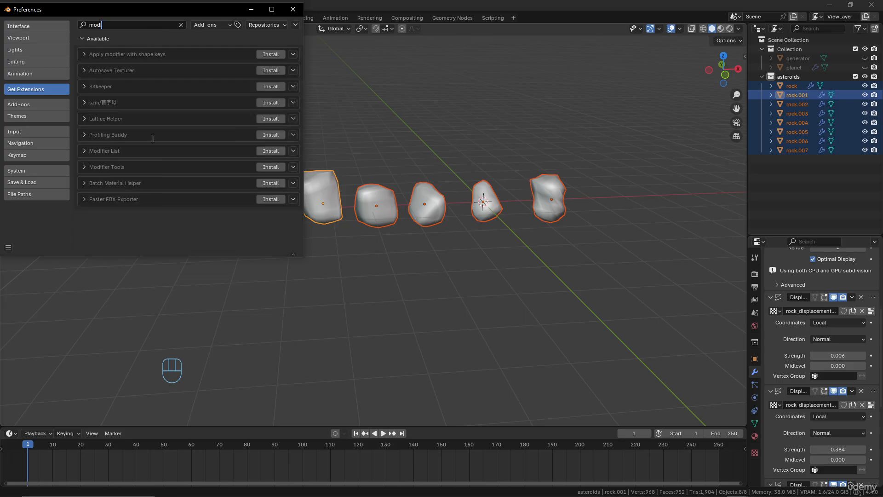
left_click(275, 167)
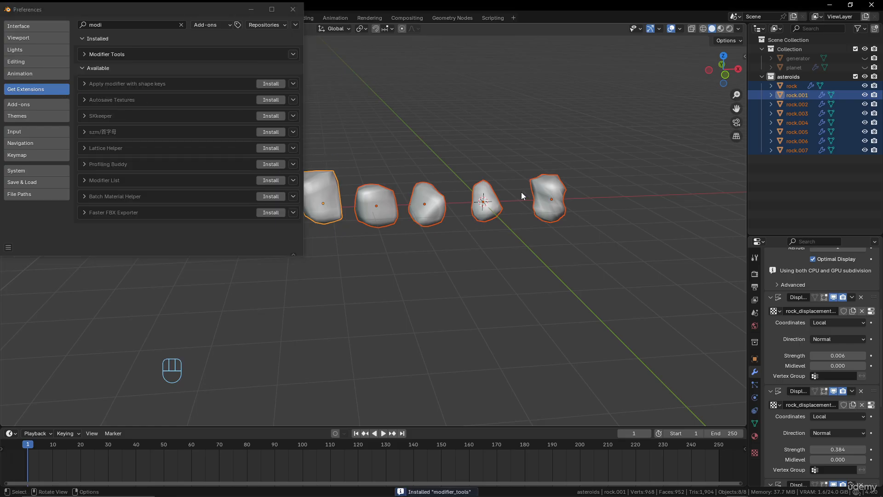
scroll(812, 304, "up", 9)
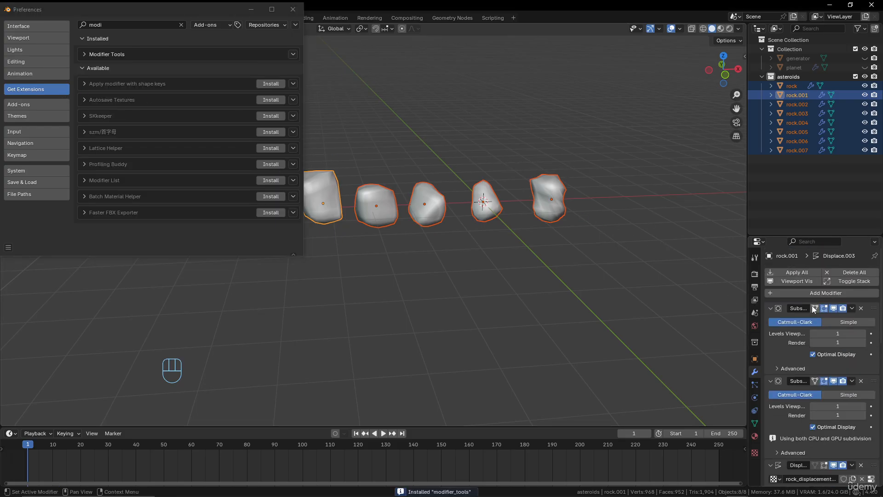
left_click(293, 9)
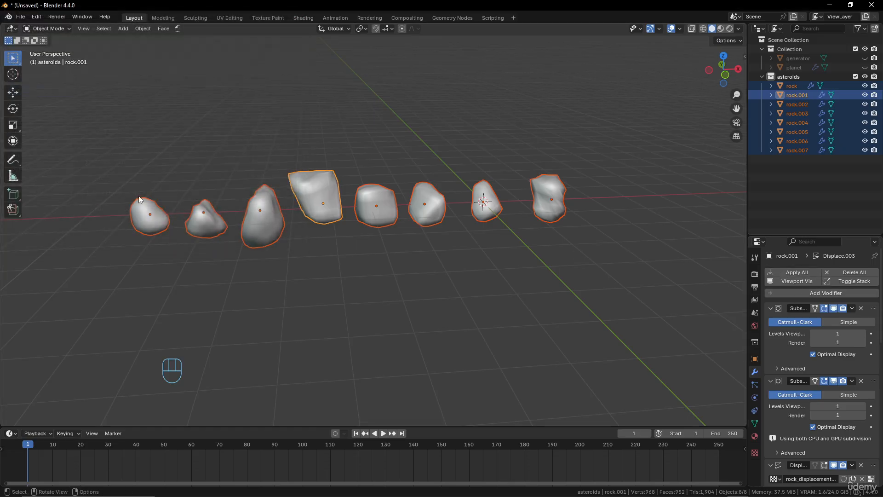
Apply all modifiers on the eight selected rocks at once and check their meshes in Edit Mode.
left_click(809, 274)
middle_click_drag(620, 244, 493, 255)
key("Tab")
key("Tab")
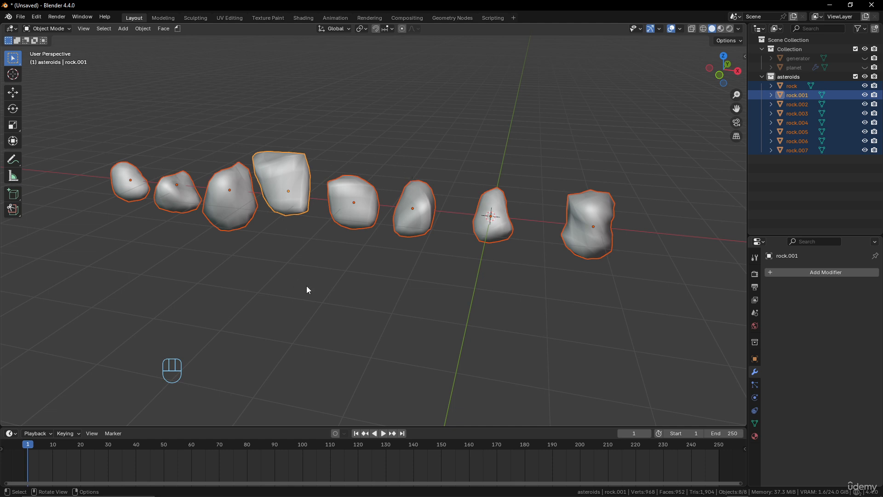
Hide the asteroids collection and make the generator sphere and the planet visible.
left_click(864, 76)
left_click(864, 58)
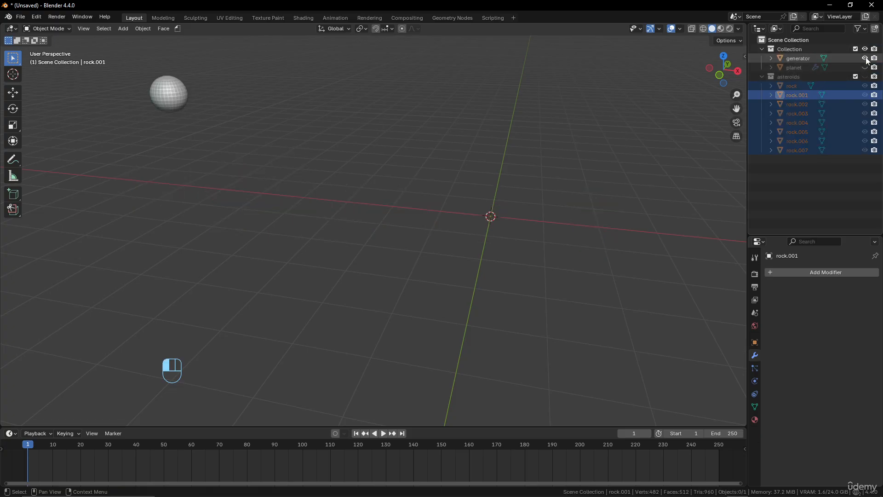
left_click(864, 67)
scroll(483, 188, "down", 6)
middle_click_drag(482, 188, 296, 258)
Select the generator sphere and add an emitter particle system to it.
left_click(246, 266)
scroll(337, 314, "up", 2)
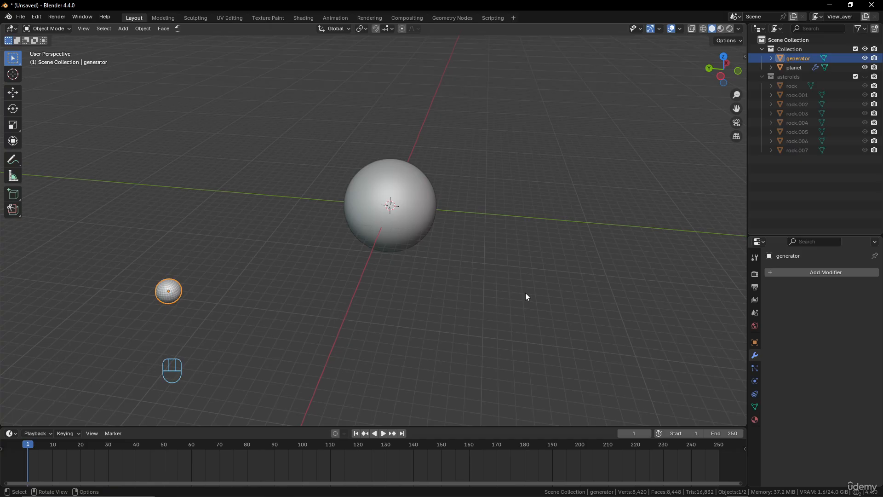
left_click(755, 368)
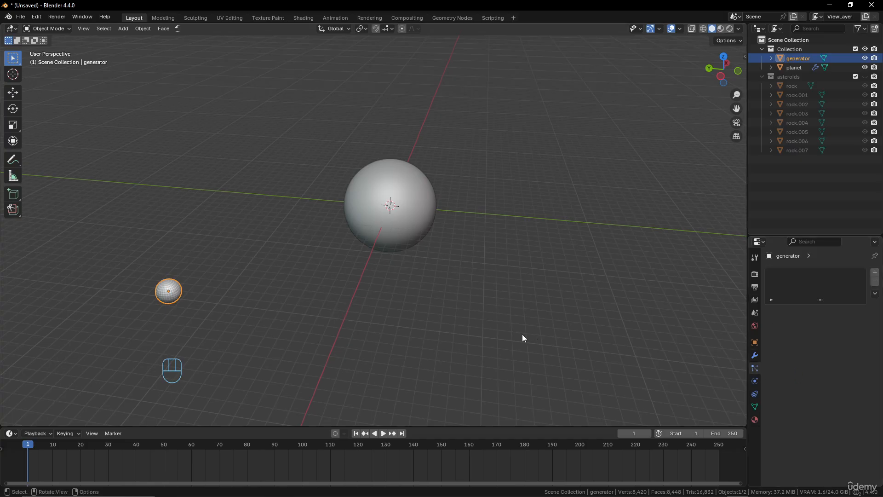
left_click(755, 381)
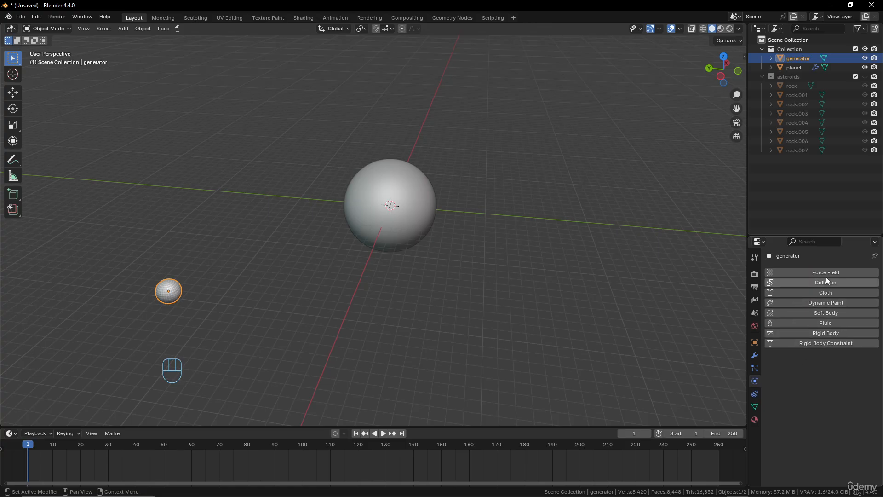
left_click(756, 367)
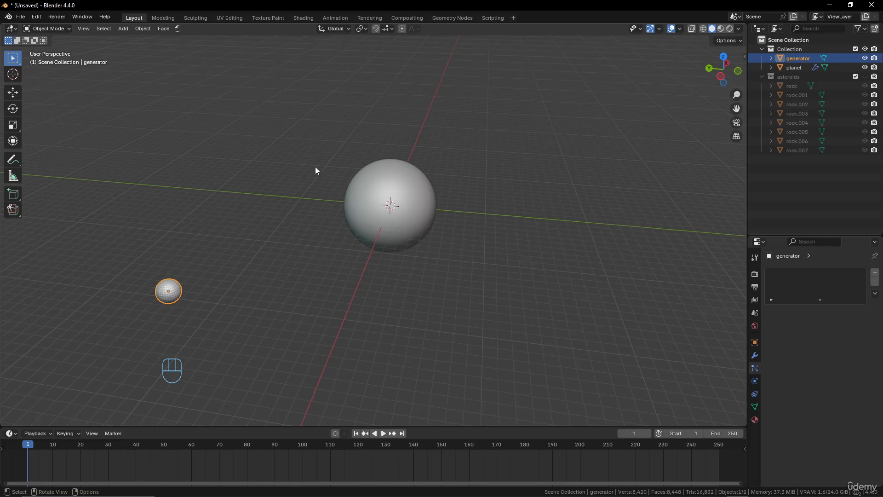
middle_click_drag(307, 257, 427, 239)
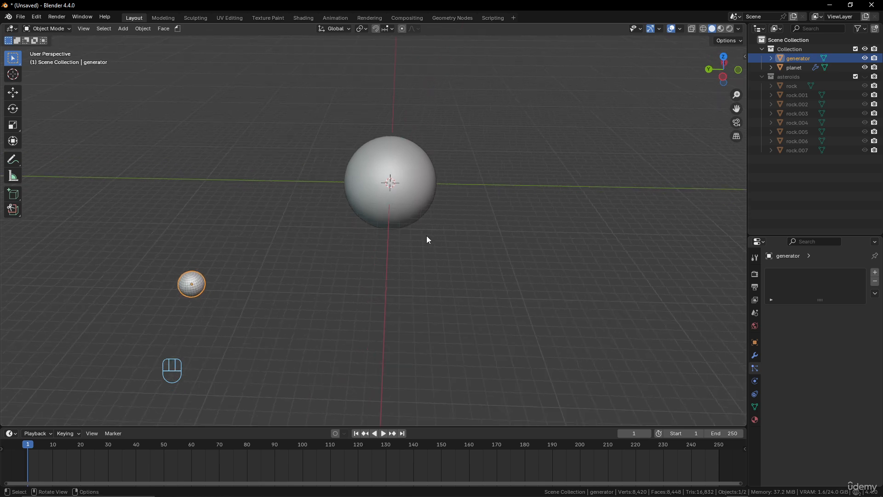
left_click(874, 274)
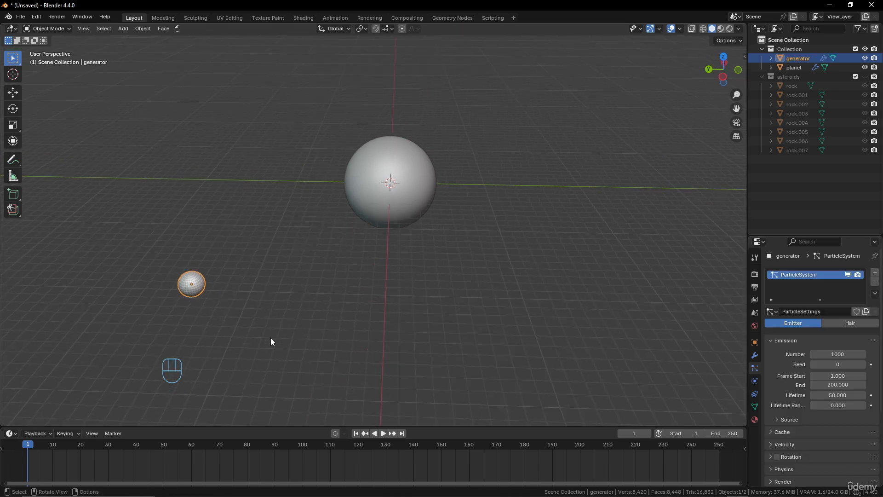
middle_click_drag(264, 353, 322, 285, "shift")
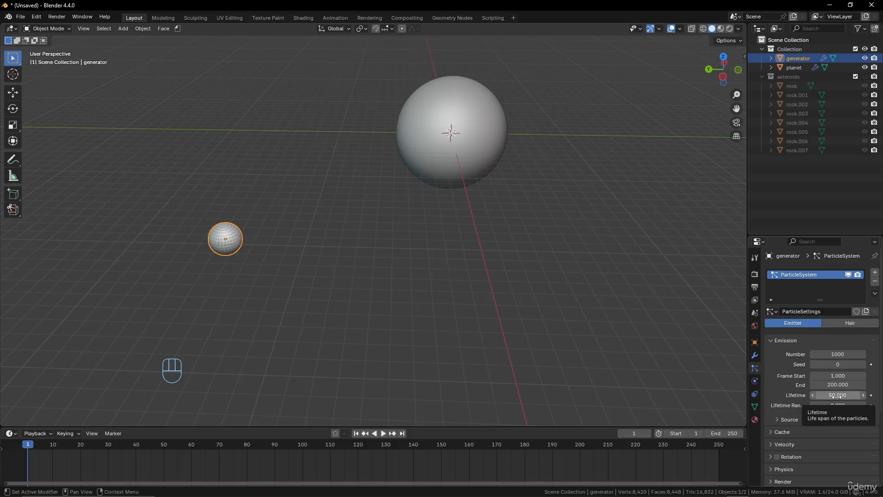
Play the animation to examine how the generator's particles fall and how long they live.
left_click(383, 433)
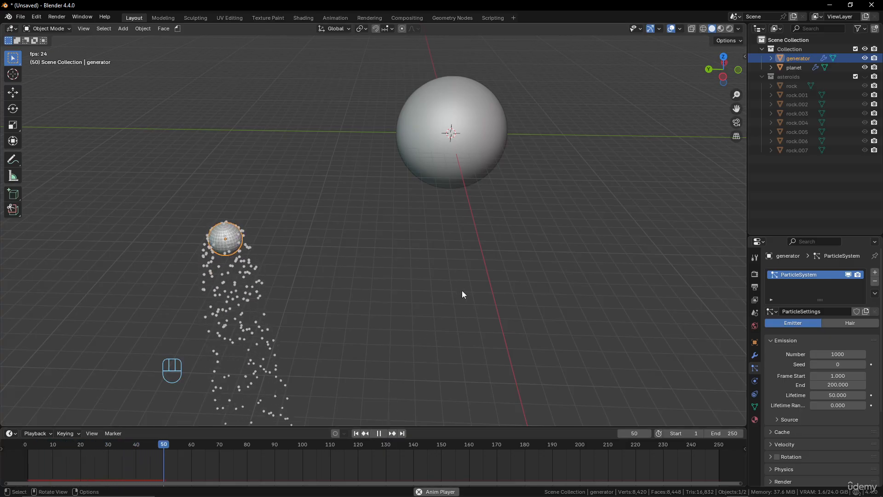
scroll(289, 203, "down", 5)
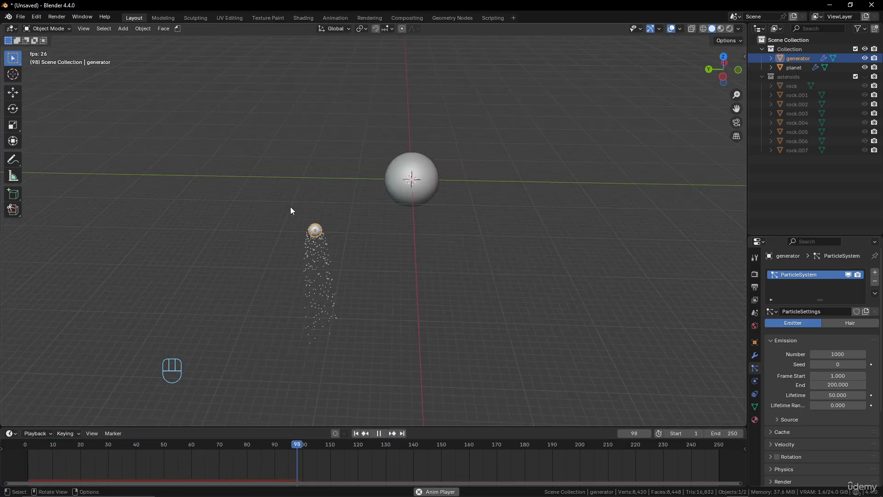
scroll(304, 221, "up", 3)
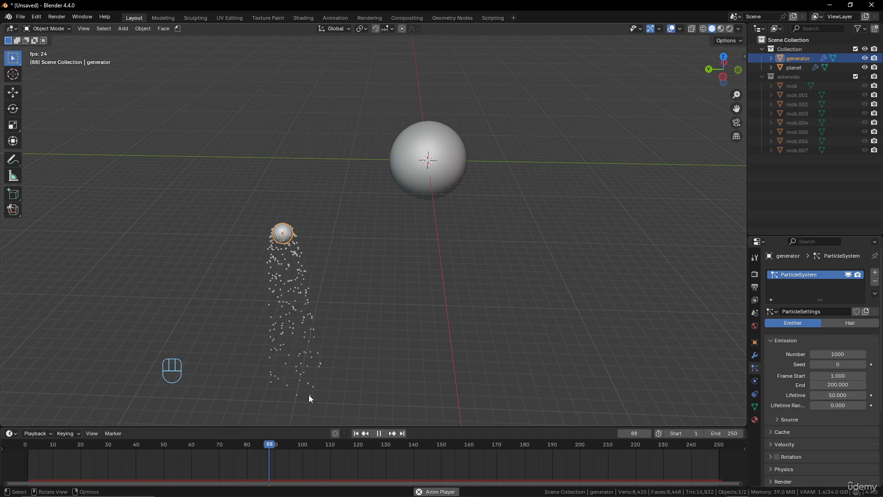
Set the Lifetime of the generator's particles to 100 frames.
left_click(833, 395)
type("100")
key("Return")
key("KP_0")
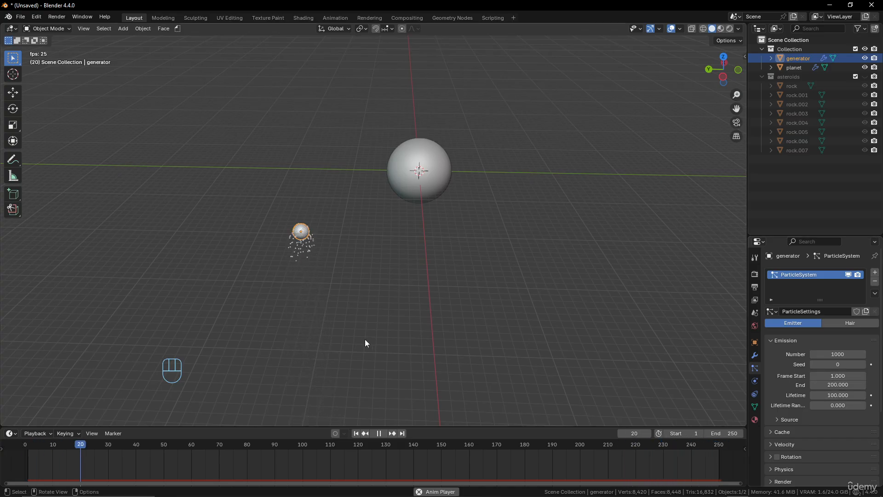
Stop the animation playback and set the scene's end frame to 500.
left_click(378, 433)
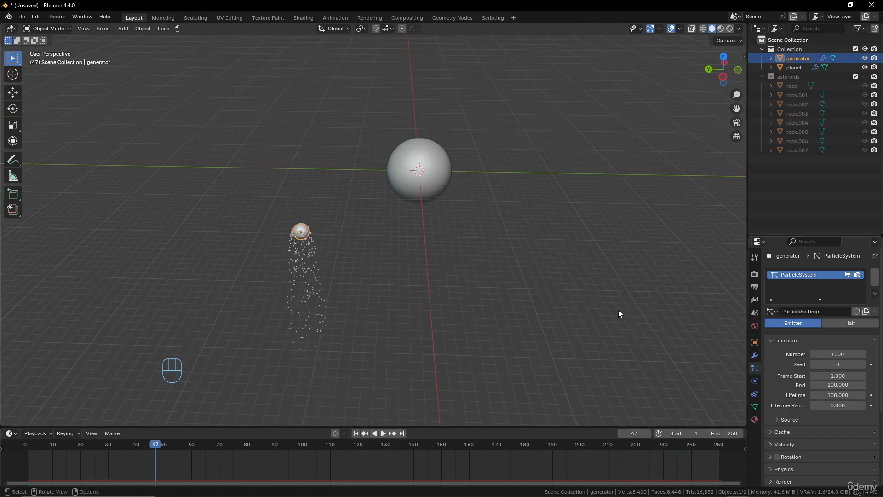
left_click(725, 433)
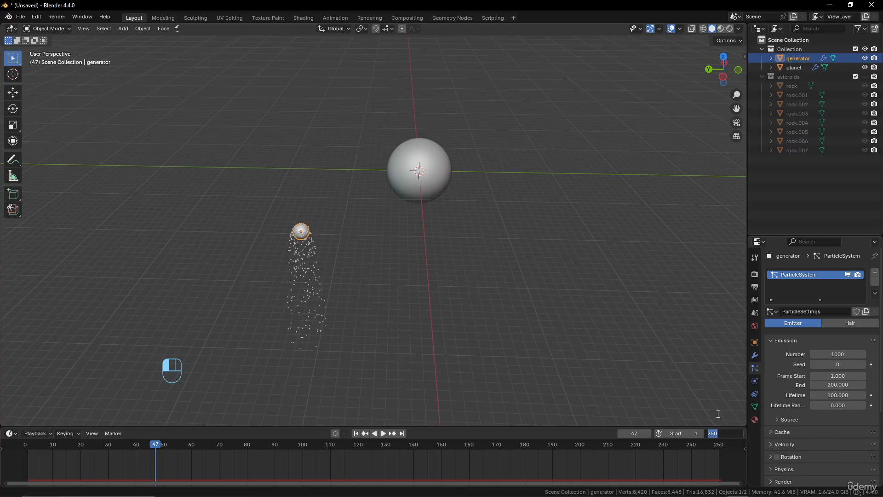
type("500")
key("Return")
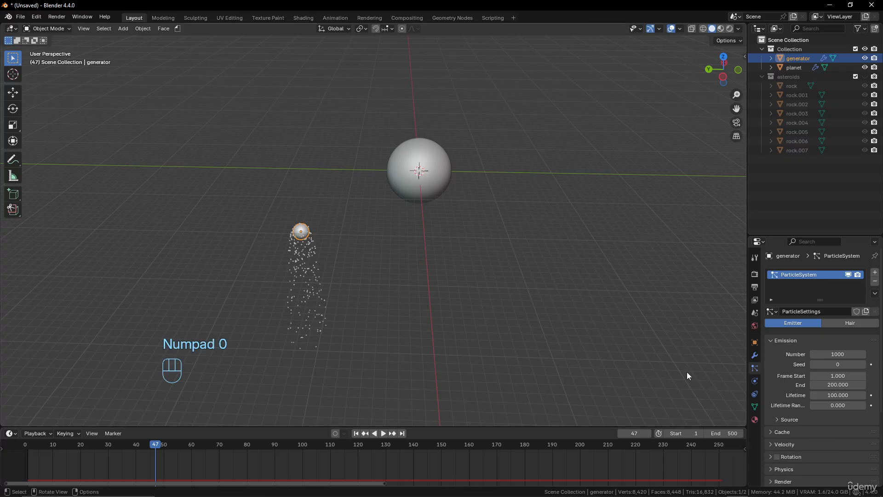
Set the emission End frame of the generator's particles to 500.
left_click(833, 385)
type("500")
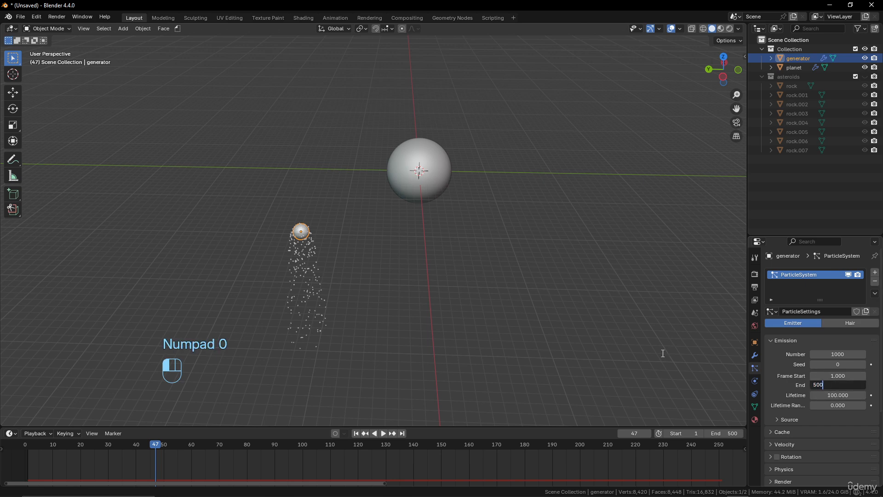
key("Return")
scroll(479, 347, "down", 3)
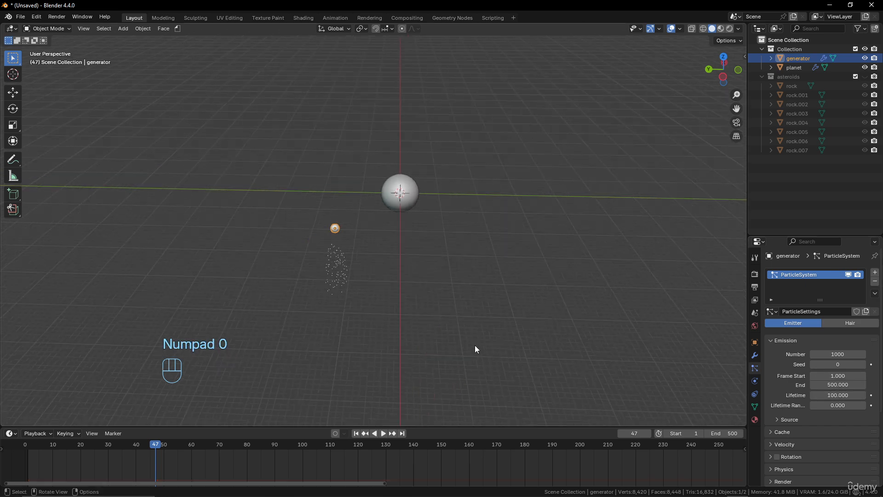
scroll(474, 349, "up", 4)
scroll(474, 349, "down", 2)
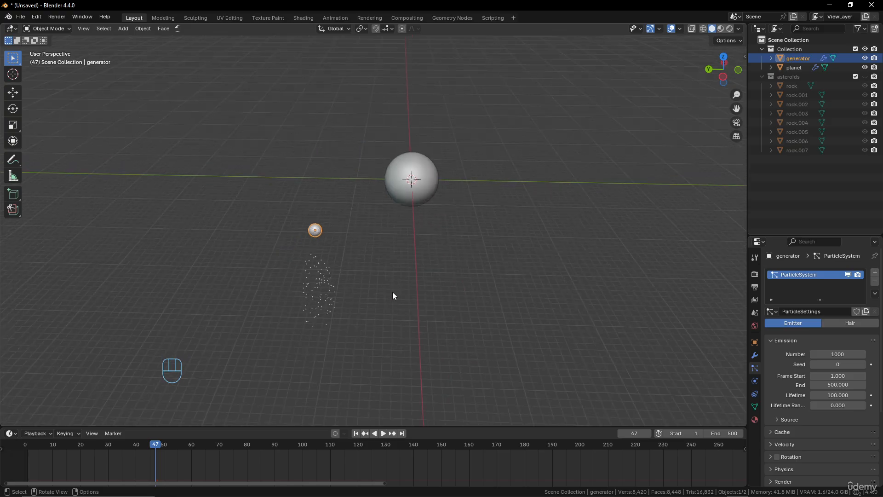
scroll(349, 308, "up", 1)
scroll(349, 309, "up", 1)
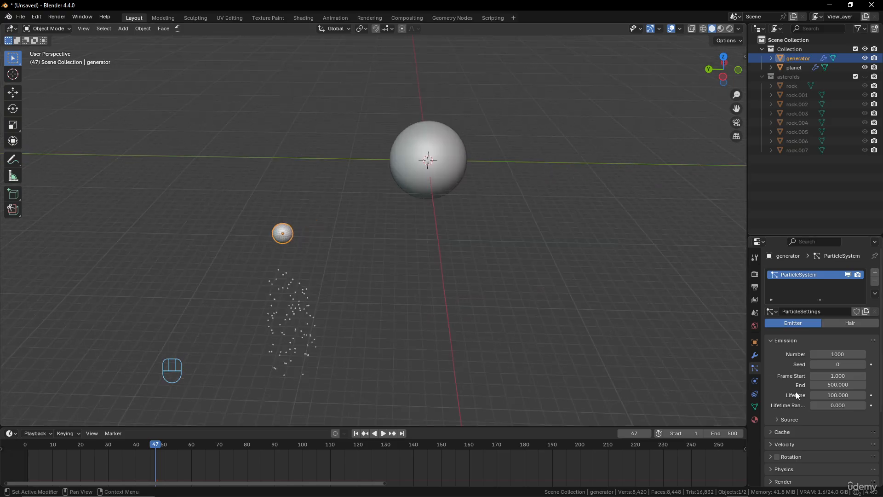
Set the Lifetime of the generator's particles to 500 frames and their emission End frame to 200.
left_click(832, 395)
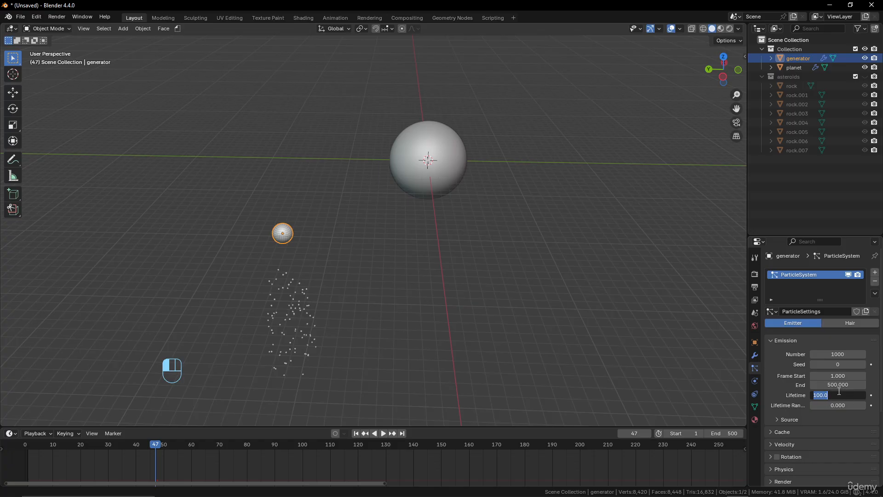
type("500")
key("Return")
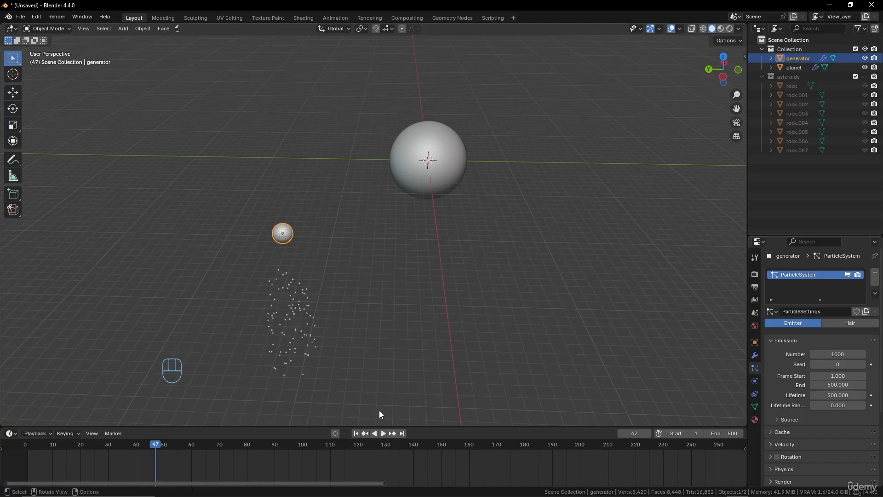
left_click(834, 385)
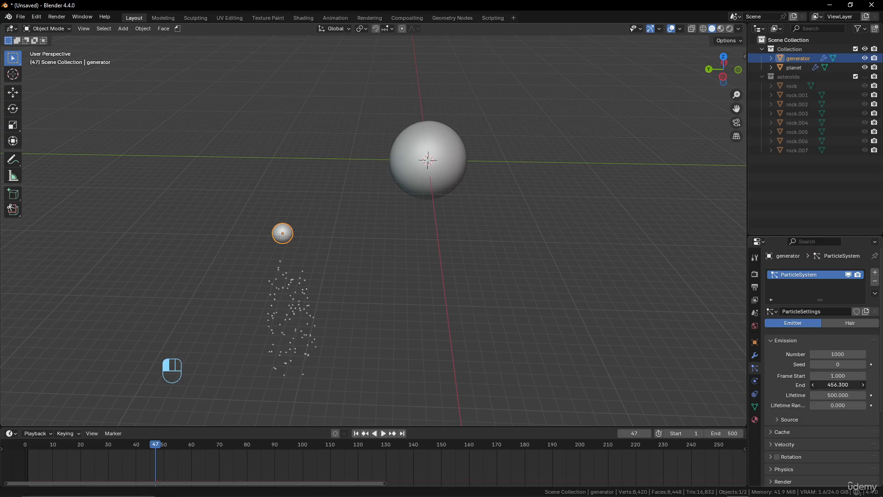
left_click_drag(833, 385, 806, 385)
type("200")
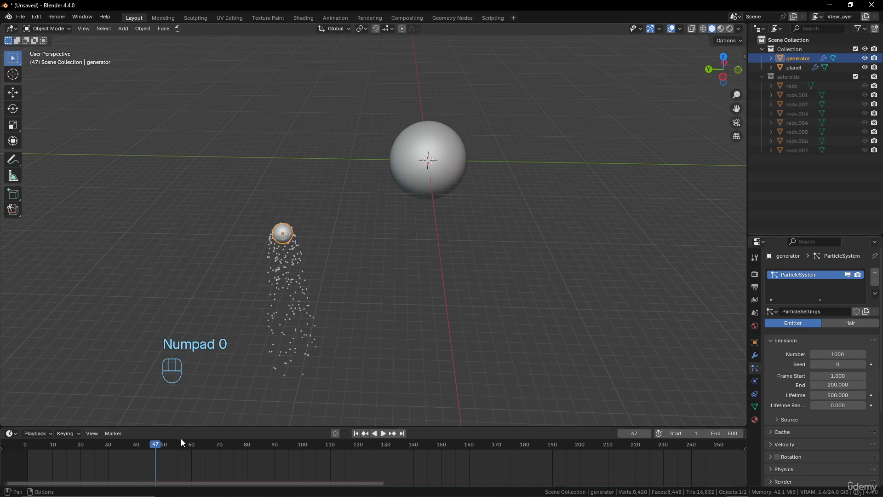
Scrub the timeline forward to frame 292 to examine how the particles behave once emission has ended.
left_click_drag(155, 447, 657, 481)
scroll(598, 470, "down", 12)
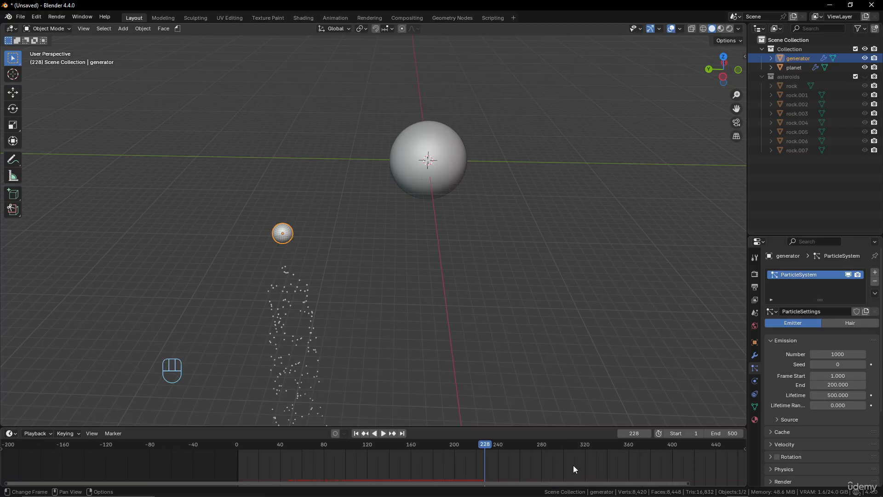
middle_click_drag(572, 464, 414, 464)
left_click_drag(339, 443, 412, 451)
scroll(334, 343, "down", 10)
scroll(391, 353, "up", 6)
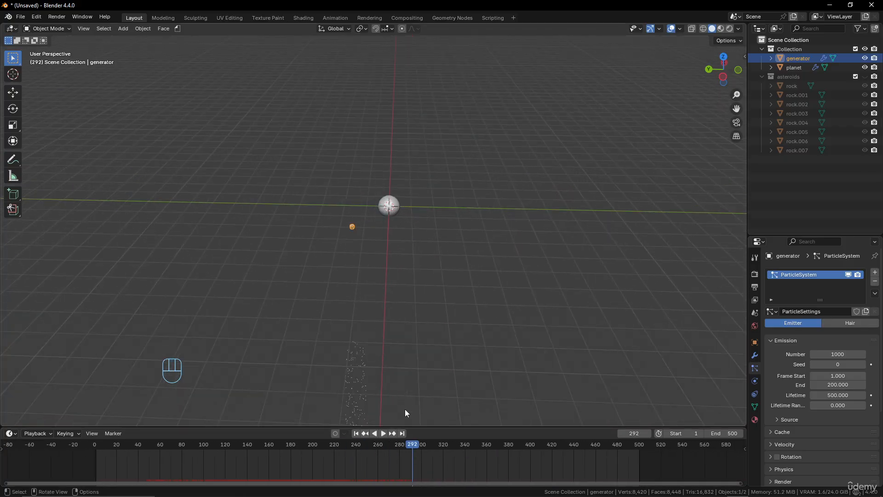
scroll(407, 419, "up", 5)
scroll(391, 400, "down", 3)
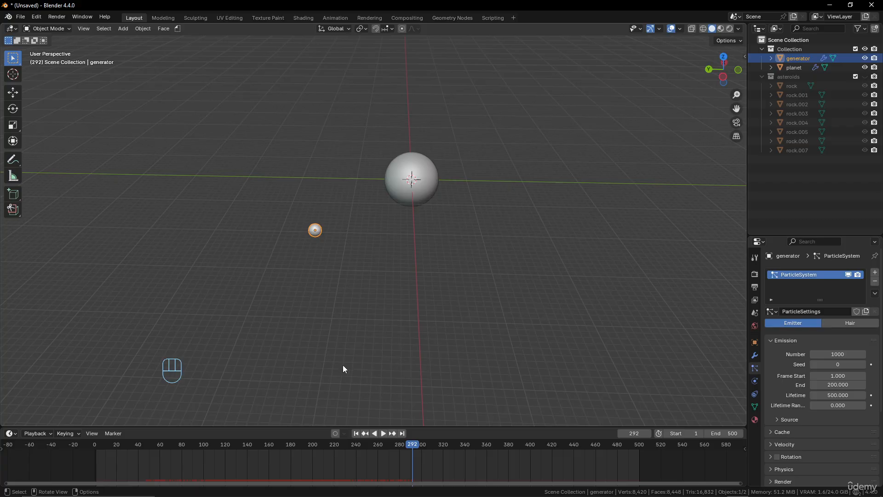
scroll(414, 287, "up", 4)
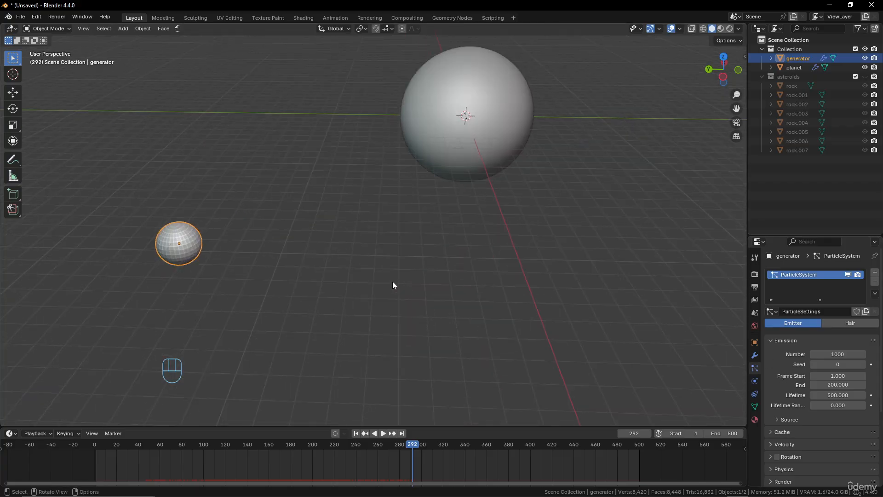
scroll(387, 283, "down", 2)
scroll(397, 252, "down", 2)
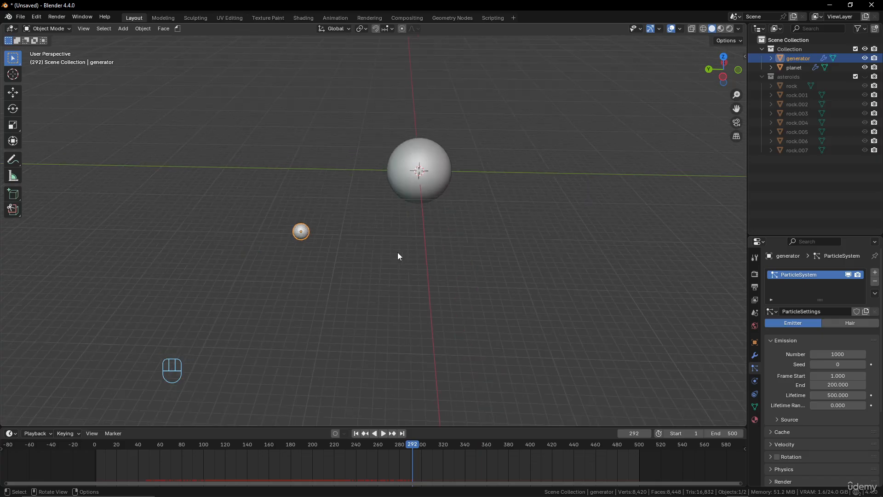
scroll(398, 252, "up", 1)
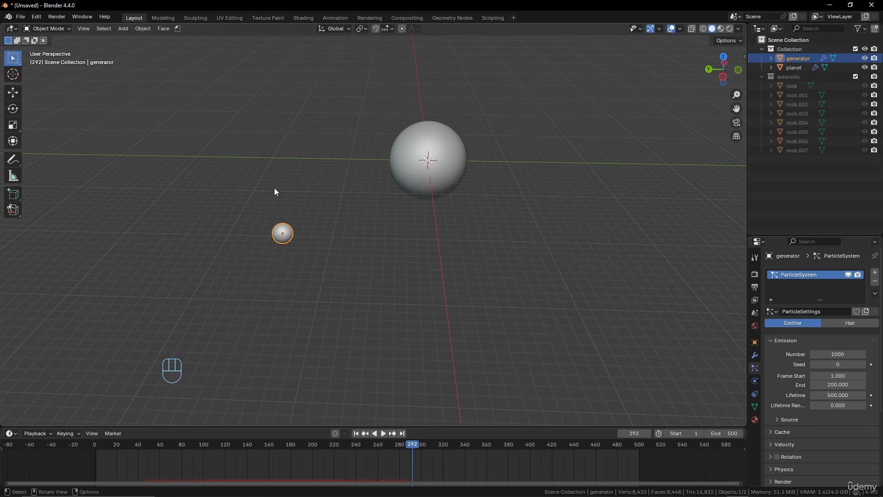
scroll(268, 261, "up", 3)
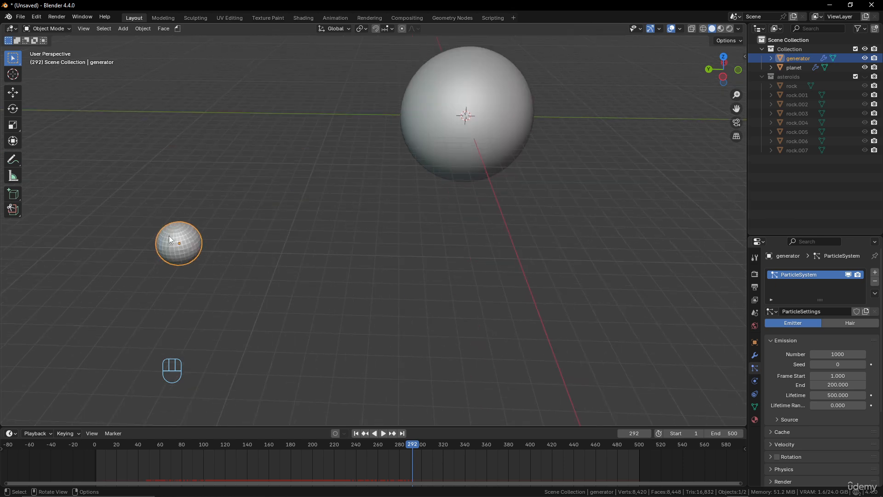
middle_click_drag(191, 236, 291, 258, "shift")
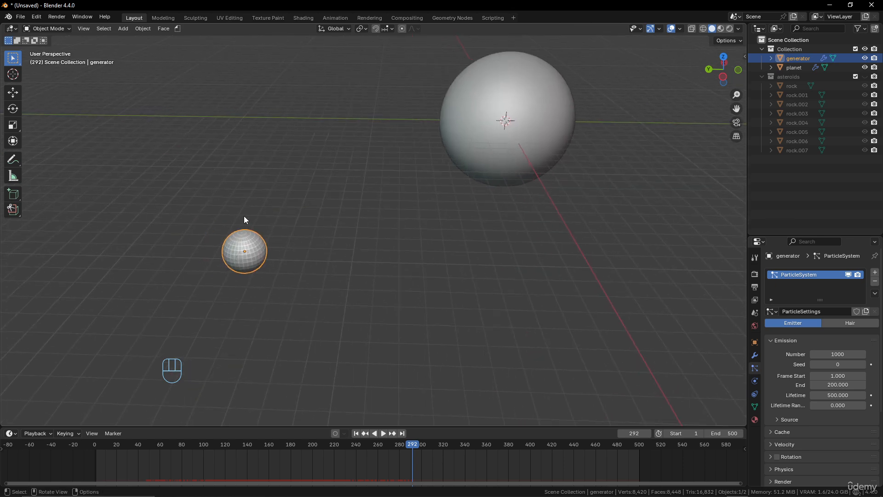
Set the Normal velocity of the generator's particles to 10 m/s.
left_click(776, 420)
scroll(801, 376, "down", 1)
scroll(800, 376, "down", 6)
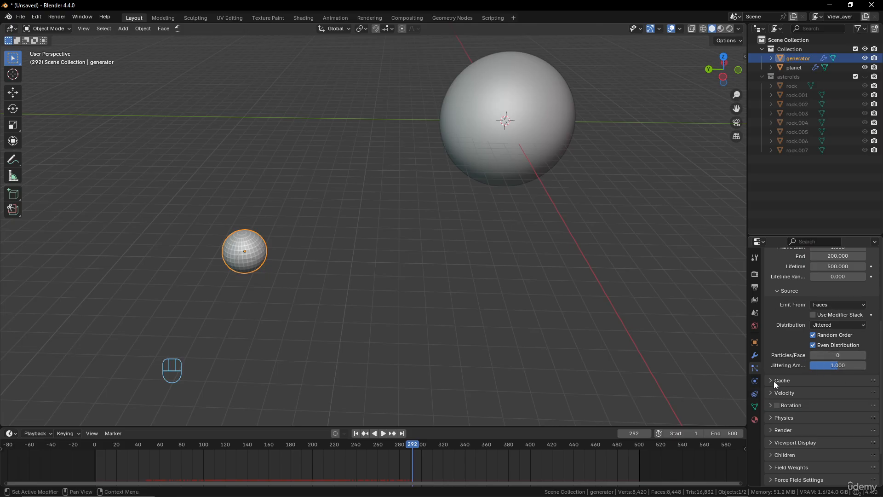
left_click(772, 393)
scroll(531, 330, "down", 3)
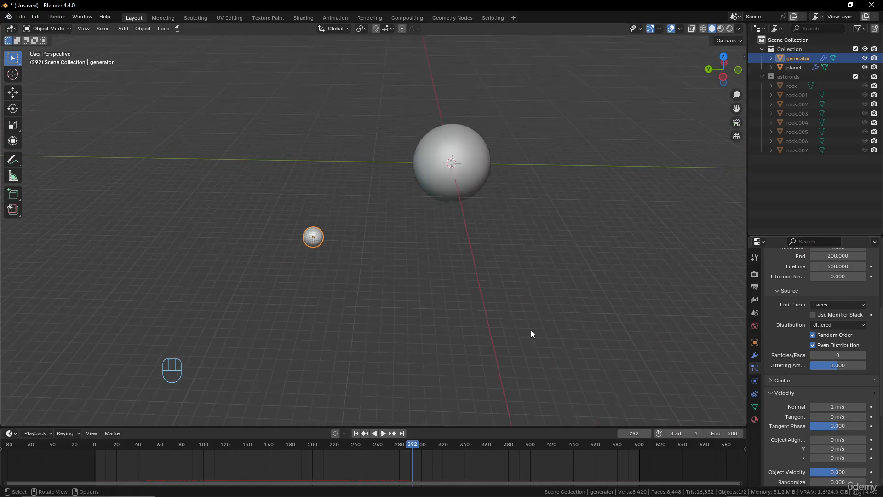
scroll(536, 330, "up", 2)
left_click(836, 406)
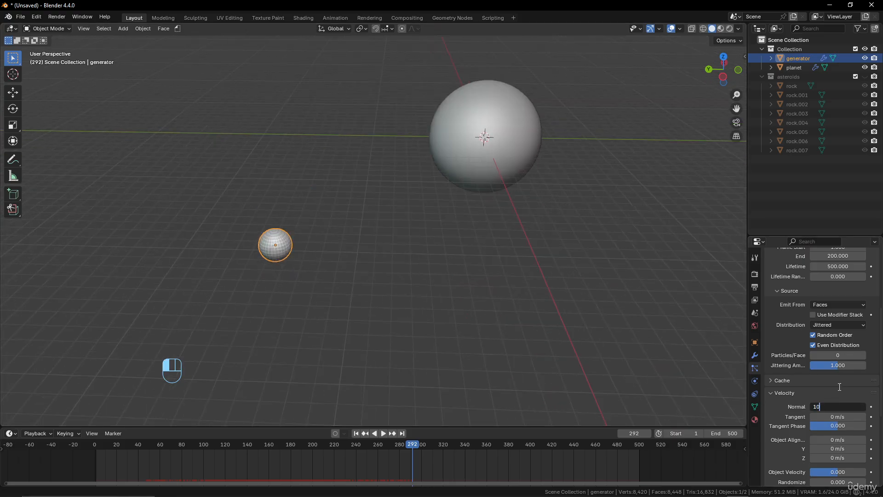
key("Return")
Play the animation from frame 1 to examine how the faster particles spread from the generator, and stop it.
left_click(356, 434)
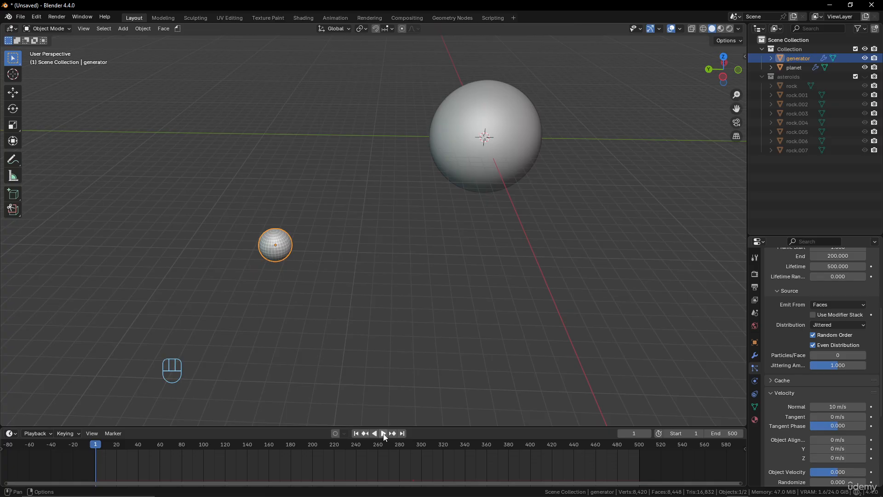
left_click(383, 433)
scroll(315, 363, "down", 3)
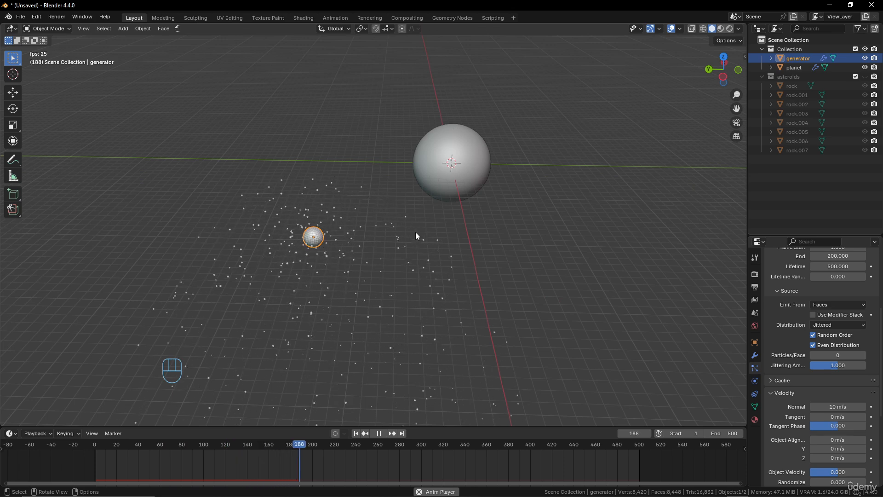
scroll(434, 304, "down", 5)
scroll(434, 305, "up", 4)
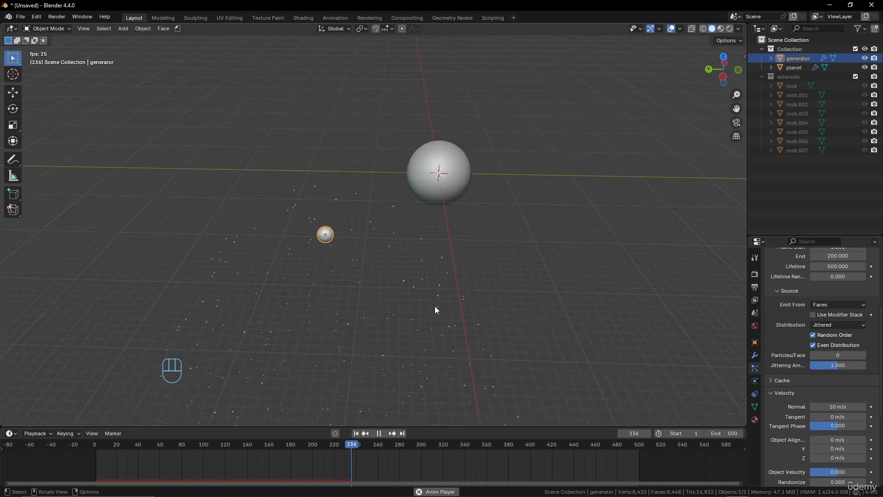
scroll(434, 305, "up", 1)
left_click(379, 433)
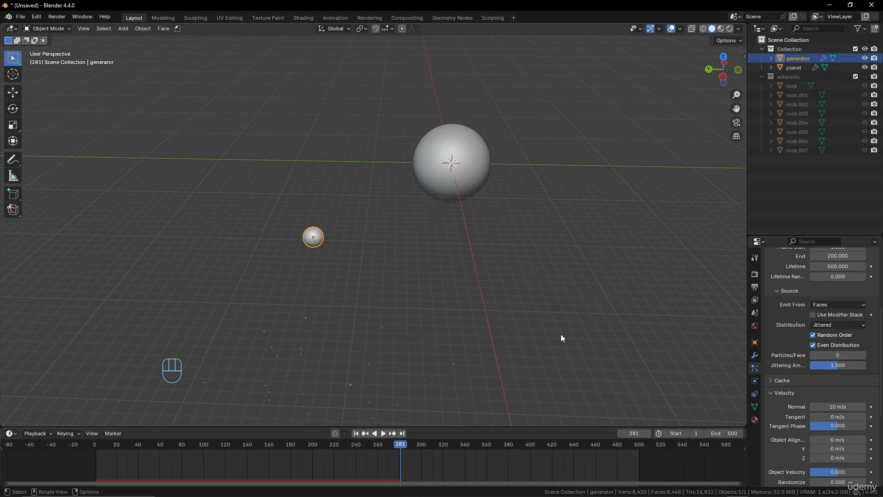
Set the scene's Z gravity to 0 m/s².
left_click(754, 313)
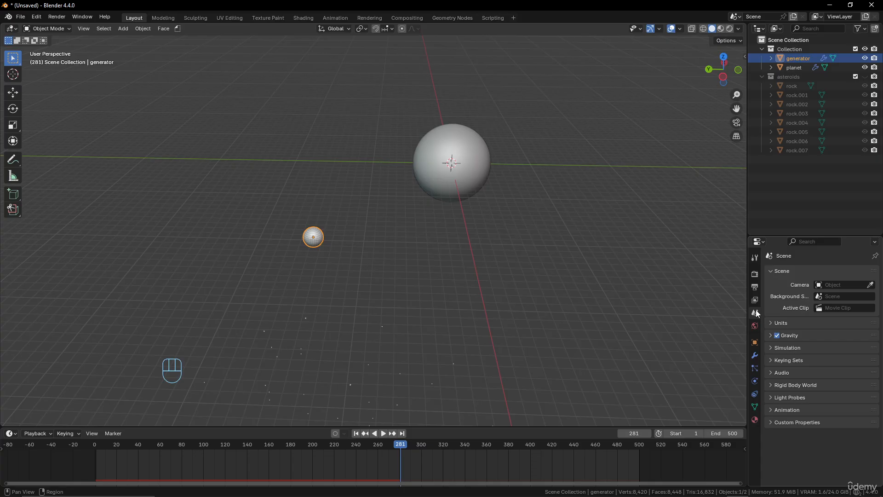
left_click(771, 335)
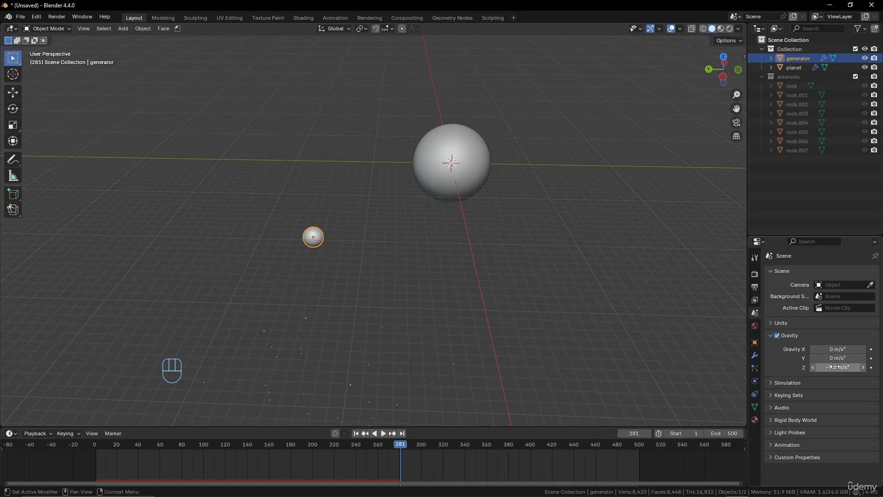
double_click(837, 367)
type("0")
key("Return")
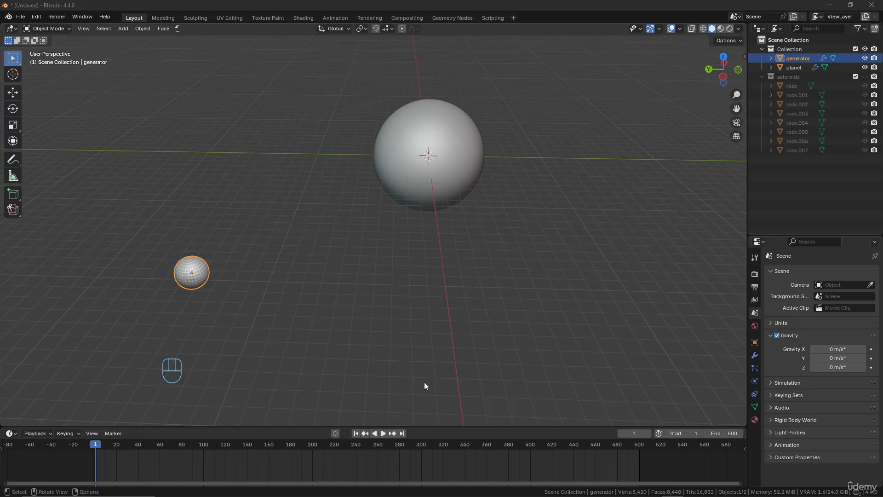
Play the animation to examine how the particles spread without gravity, stop it and return to frame 1.
left_click(383, 433)
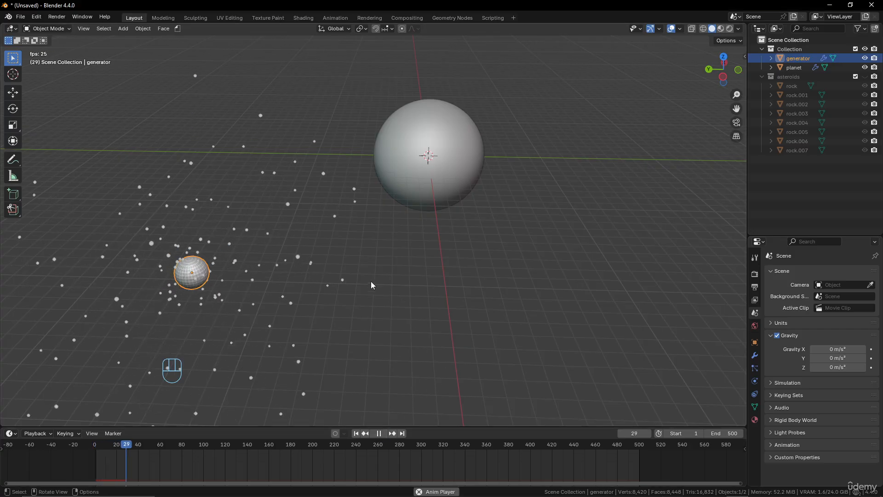
scroll(371, 281, "down", 3)
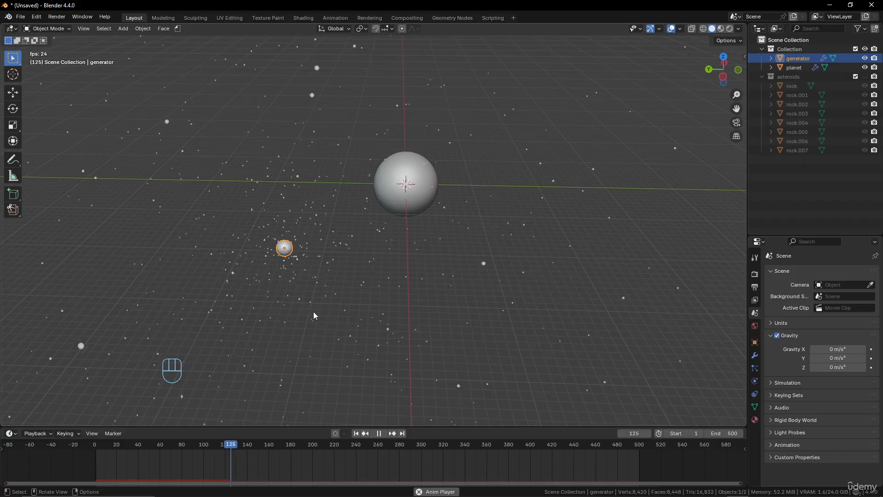
middle_click_drag(251, 220, 313, 217)
scroll(313, 216, "down", 3)
scroll(437, 245, "up", 4)
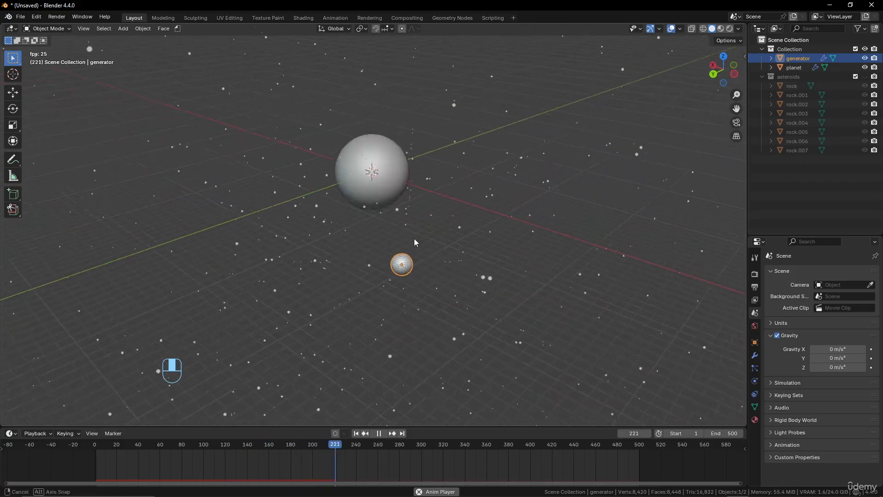
left_click(379, 433)
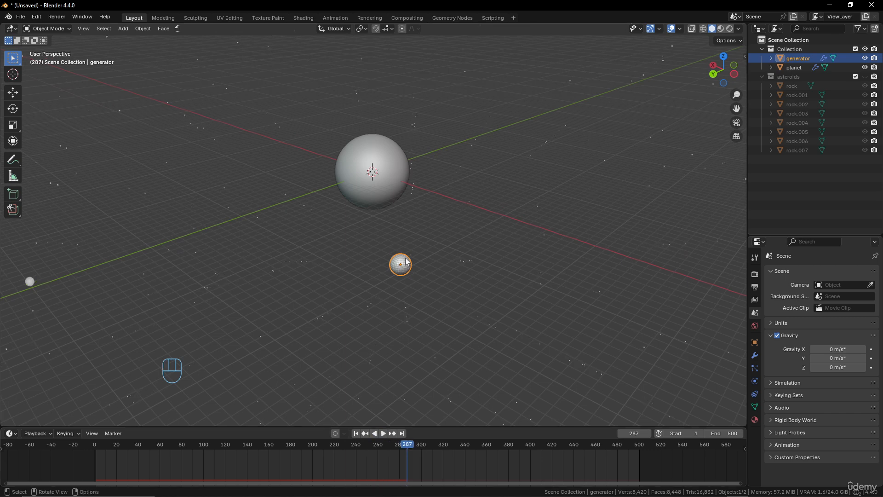
left_click(356, 433)
Add a Vortex force field at the world origin, in the planet's centre.
middle_click_drag(432, 297, 352, 295)
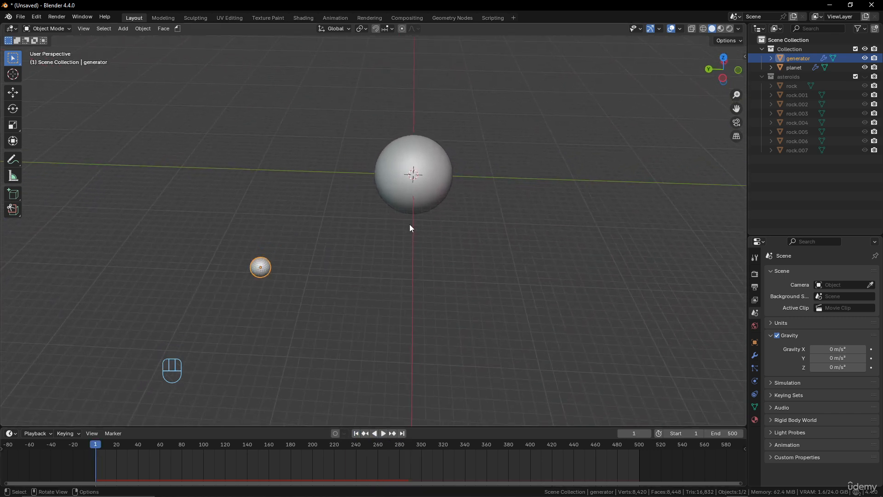
key("shift+a")
mouse_move(409, 225)
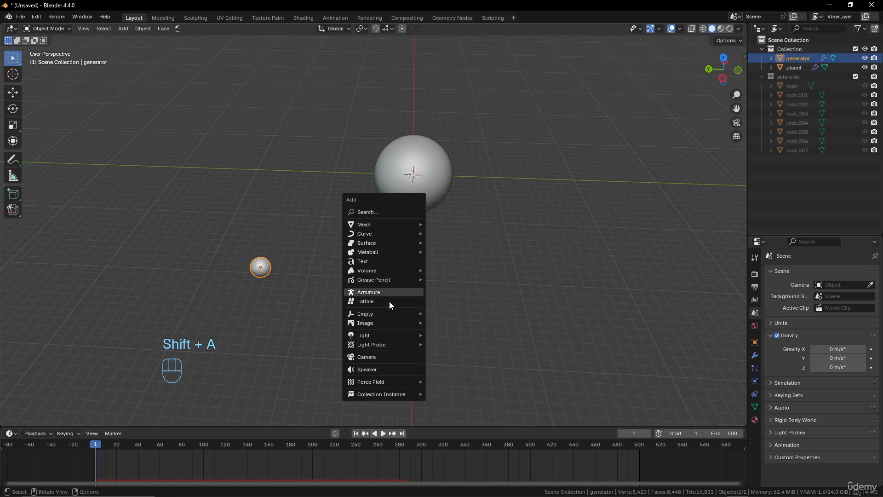
mouse_move(405, 381)
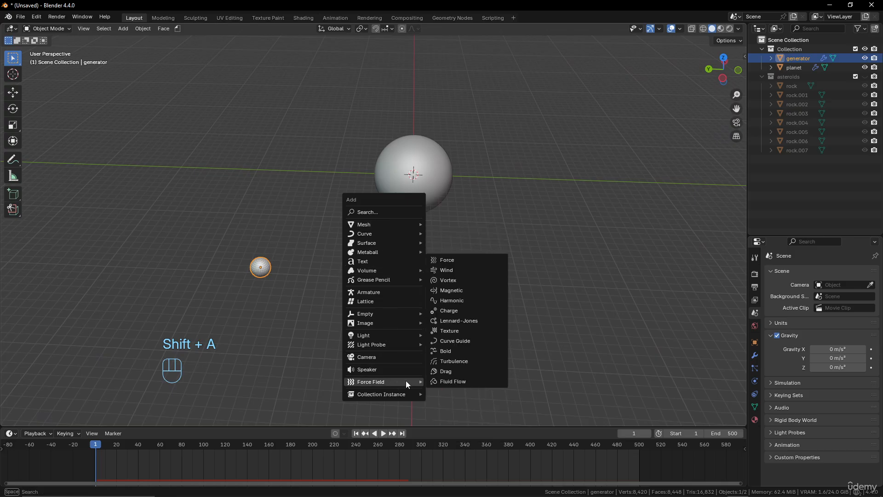
left_click(447, 280)
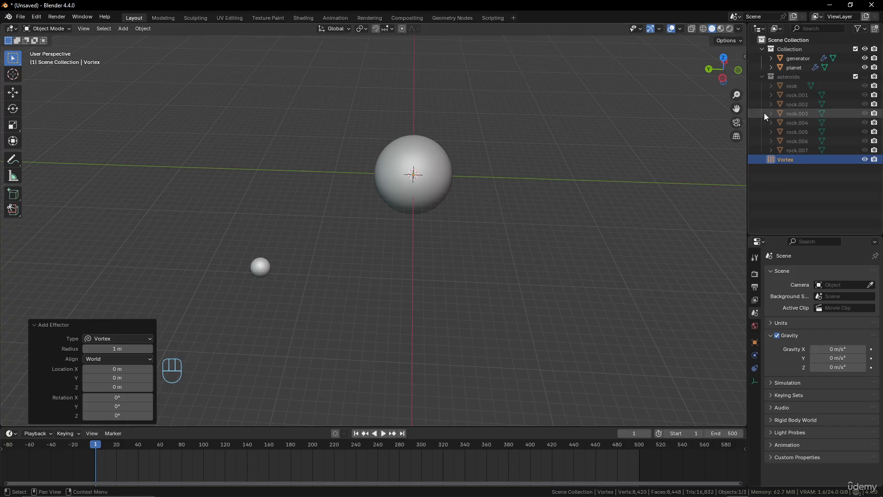
scroll(509, 193, "up", 3)
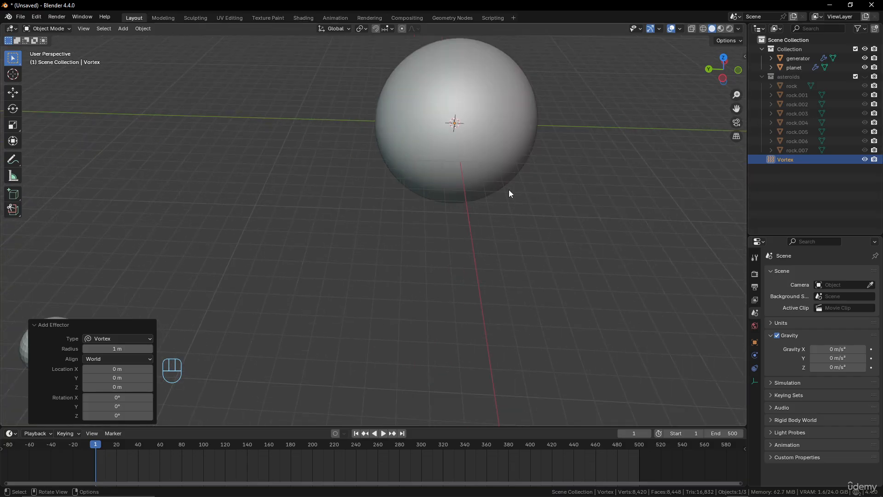
Switch the viewport shading to wireframe so the vortex inside the planet can be seen.
scroll(509, 193, "down", 2)
key("z")
left_click(395, 185)
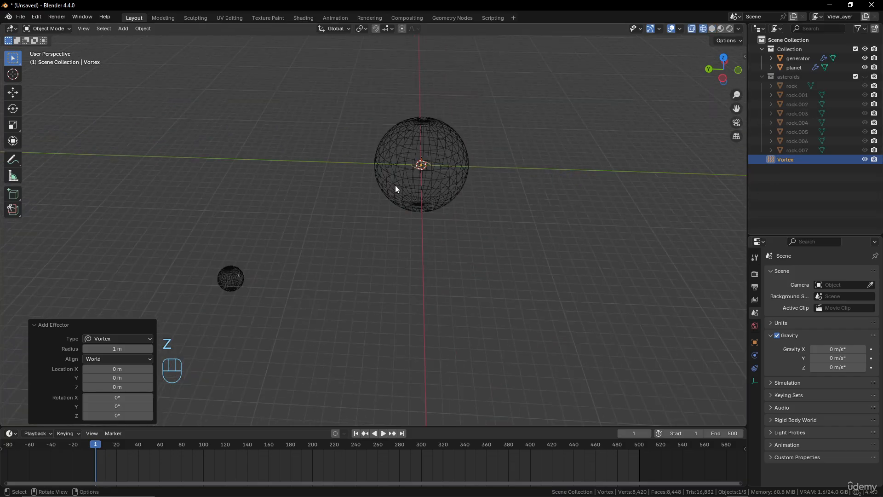
Rotate the Vortex force field about -11.7° in the view plane, viewed from beside the planet.
scroll(488, 198, "up", 5)
middle_click_drag(488, 184, 453, 252, "shift")
scroll(471, 169, "down", 3)
middle_click_drag(470, 169, 455, 184)
key("r")
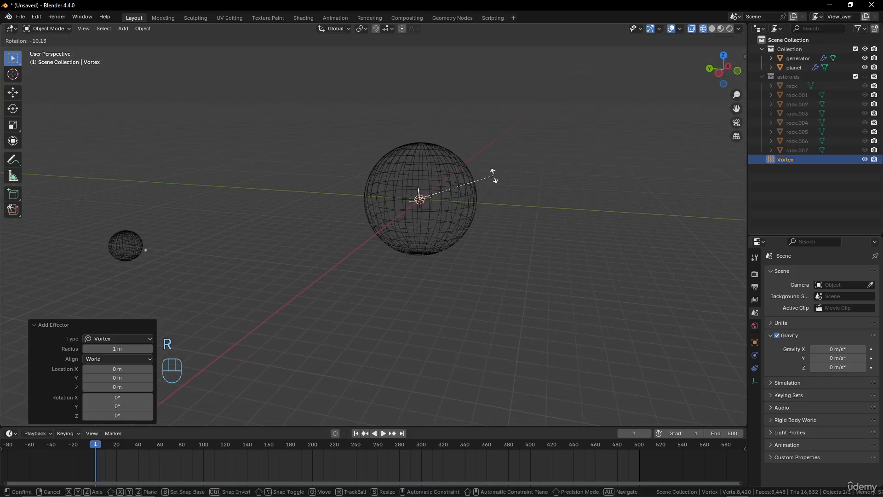
left_click(493, 173)
Play the animation to examine from several angles how the tilted vortex moves the particles, stop it and return to frame 1.
left_click(384, 433)
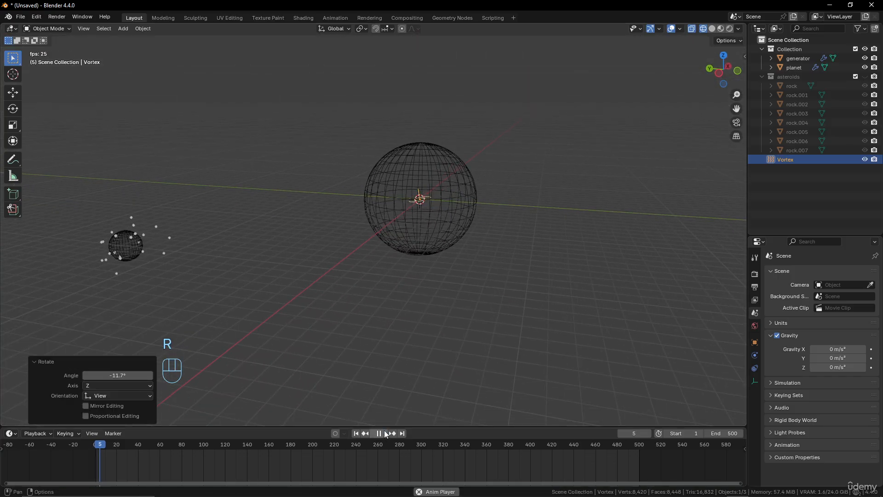
middle_click_drag(387, 407, 368, 357)
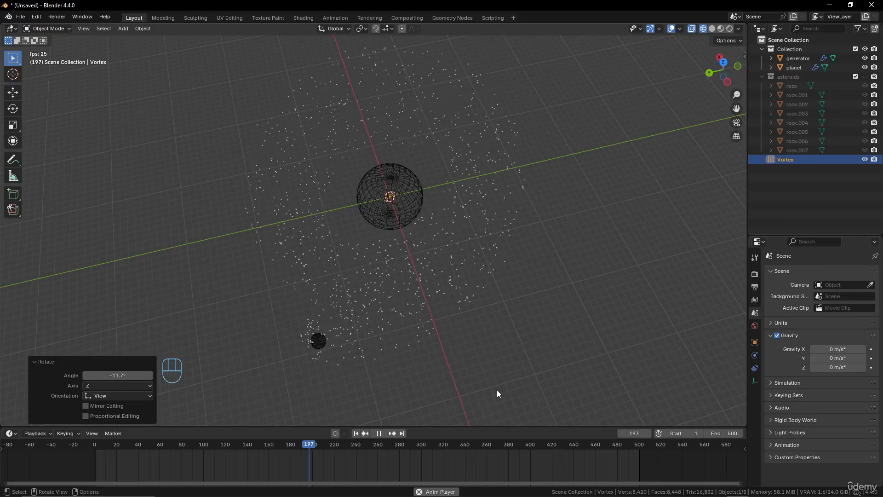
middle_click_drag(497, 390, 379, 280)
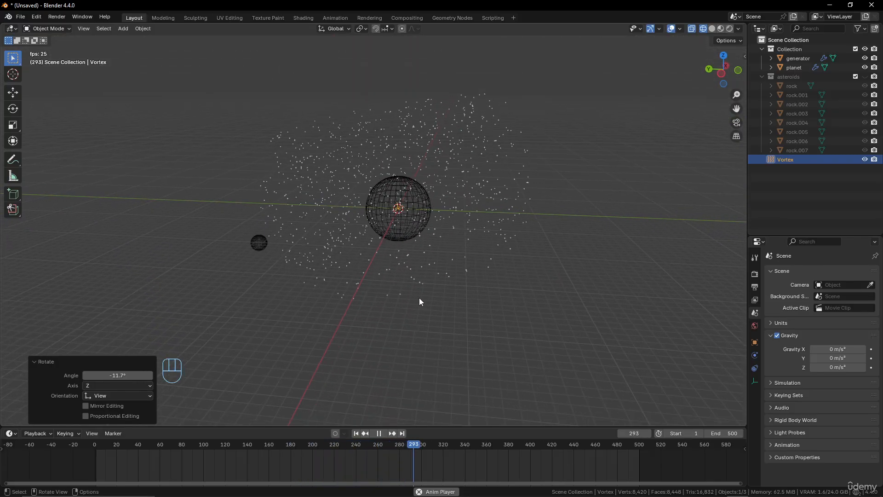
scroll(420, 299, "up", 3)
scroll(418, 195, "down", 4)
key("r")
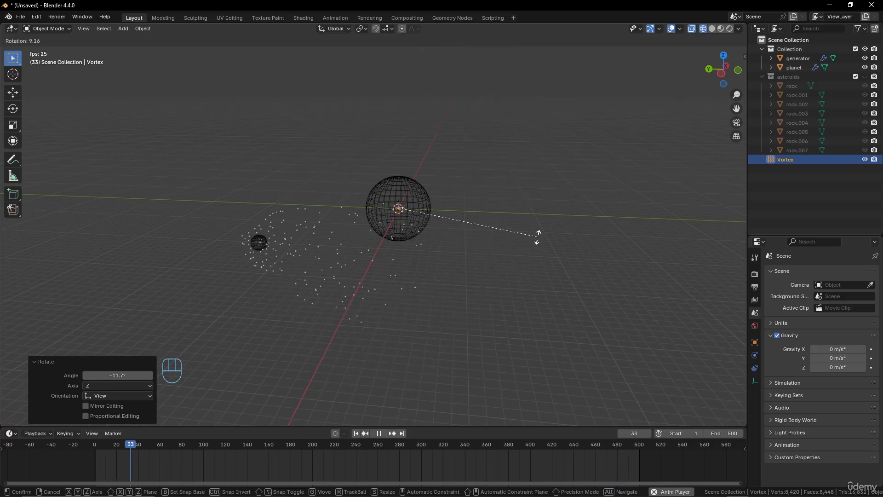
right_click(535, 266)
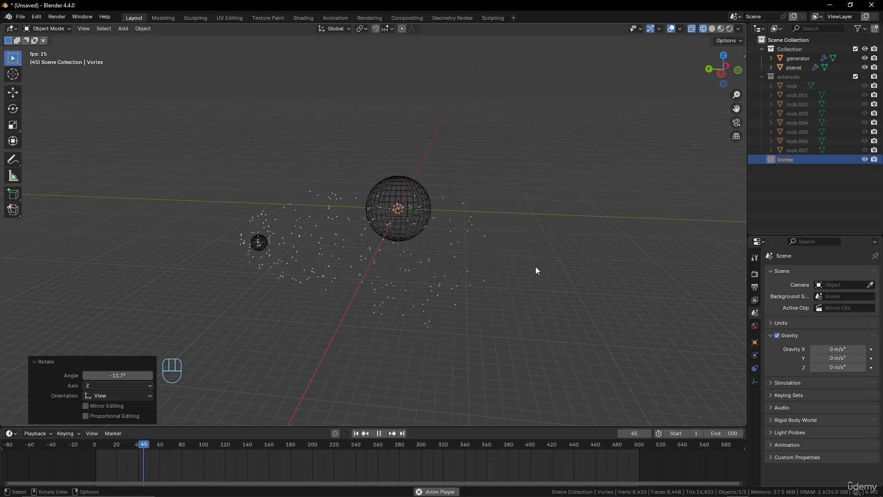
left_click(382, 432)
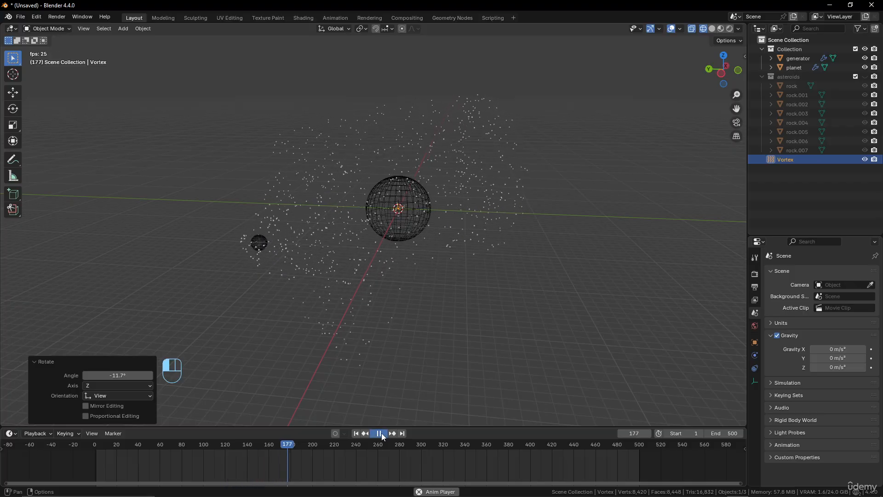
left_click(356, 433)
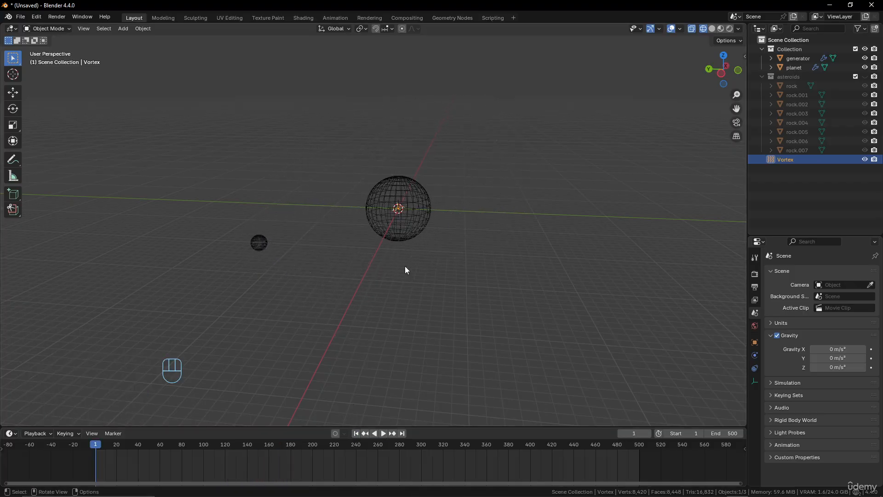
Set the Vortex force field's Noise Amount to 10.
scroll(369, 270, "up", 3)
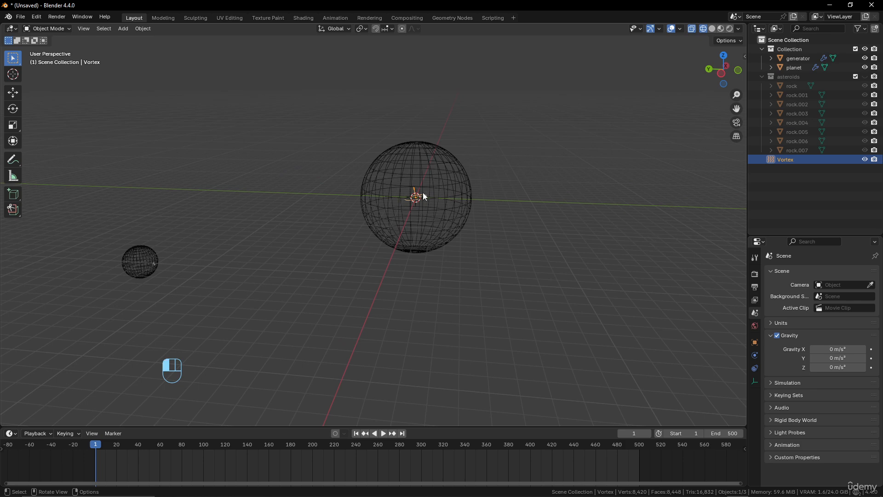
left_click(754, 355)
scroll(815, 312, "down", 1)
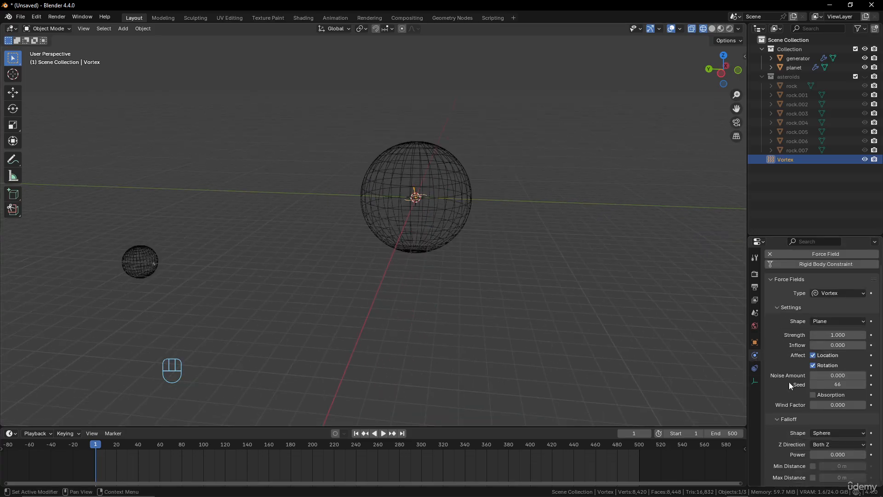
left_click(833, 374)
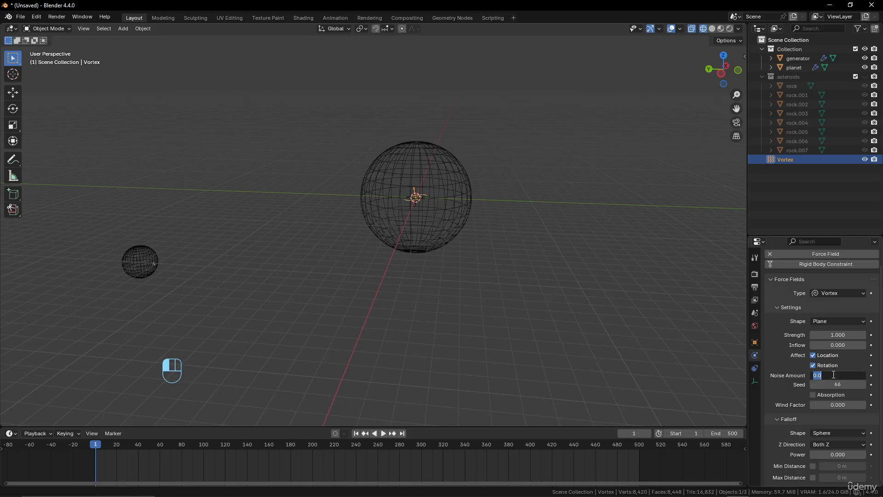
type("10")
key("Return")
Play the animation to examine how the noise affects the particles, stop it and return to frame 1.
left_click(384, 433)
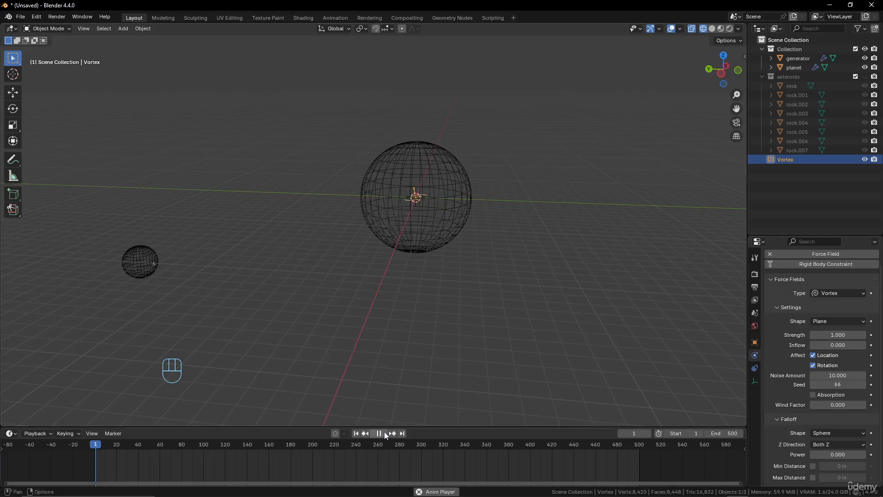
scroll(428, 347, "down", 2)
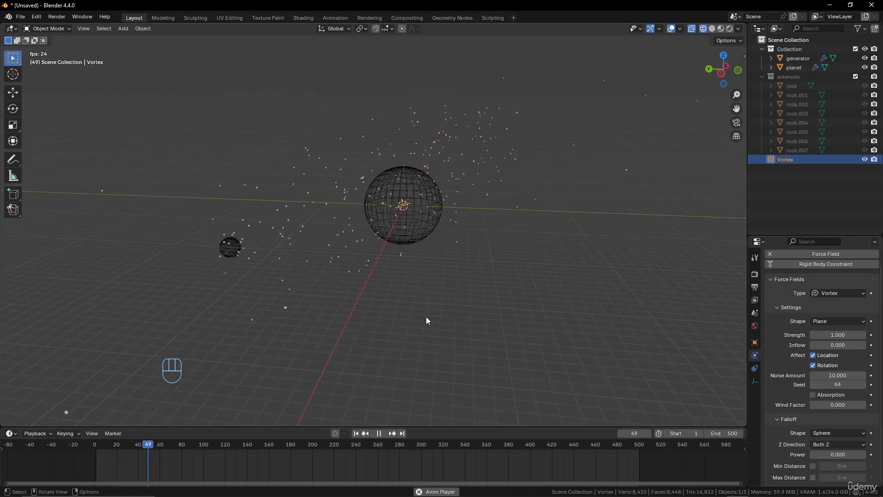
left_click(379, 432)
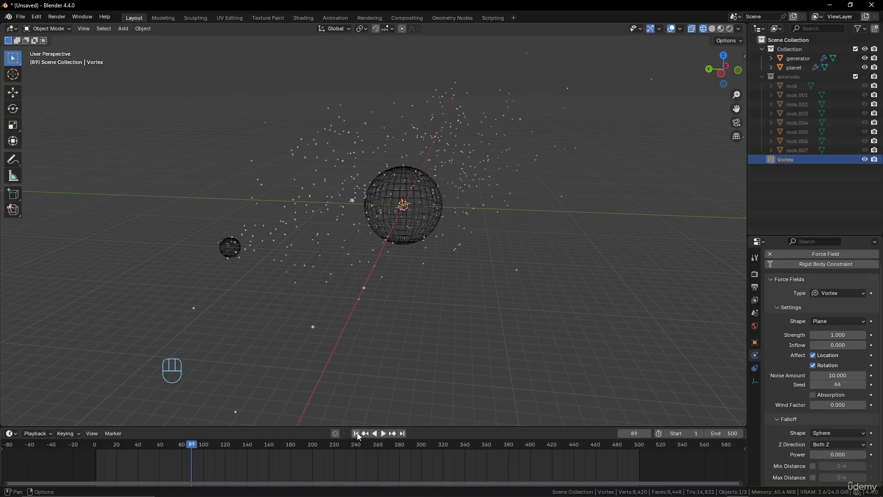
key("shift+Left")
Set the Vortex force field's Noise Amount back to 0.
left_click(838, 375)
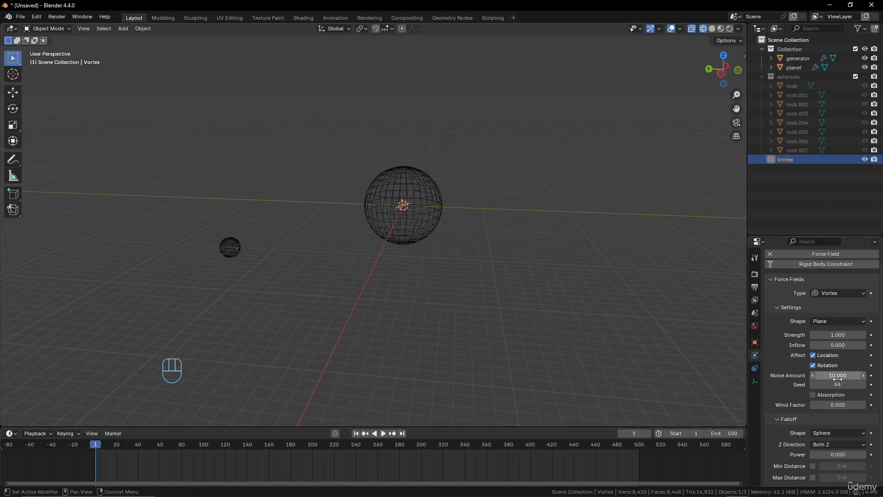
type("0")
key("Return")
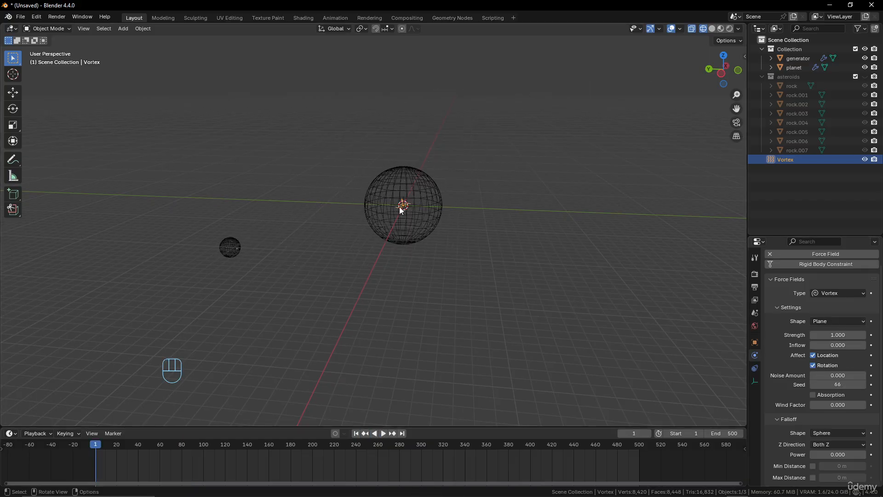
Add a Turbulence force field at the world origin and set its strength to 20.
key("shift+a")
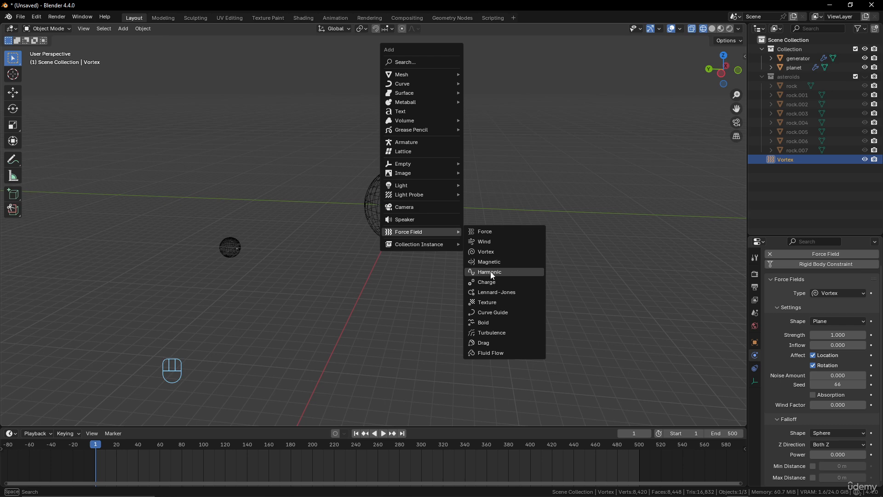
left_click(492, 333)
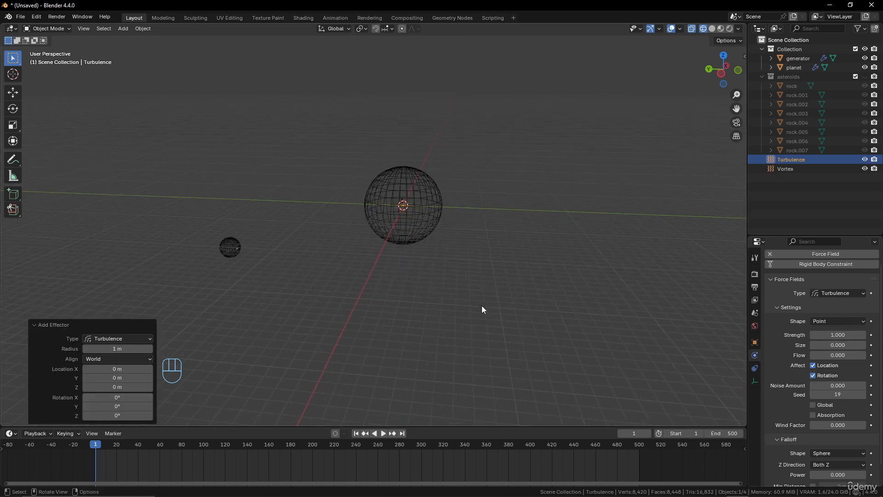
left_click(826, 336)
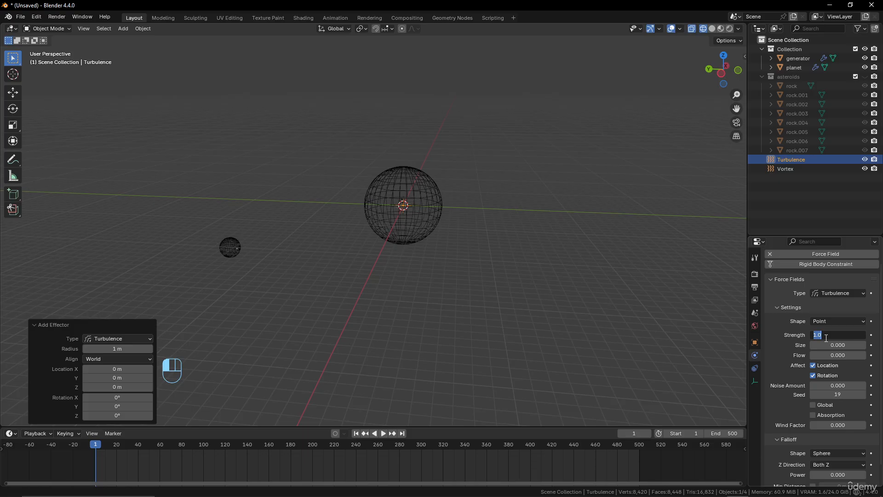
type("20")
key("Return")
Play the animation, try a turbulence strength of 50 and set it back to 20.
left_click(385, 433)
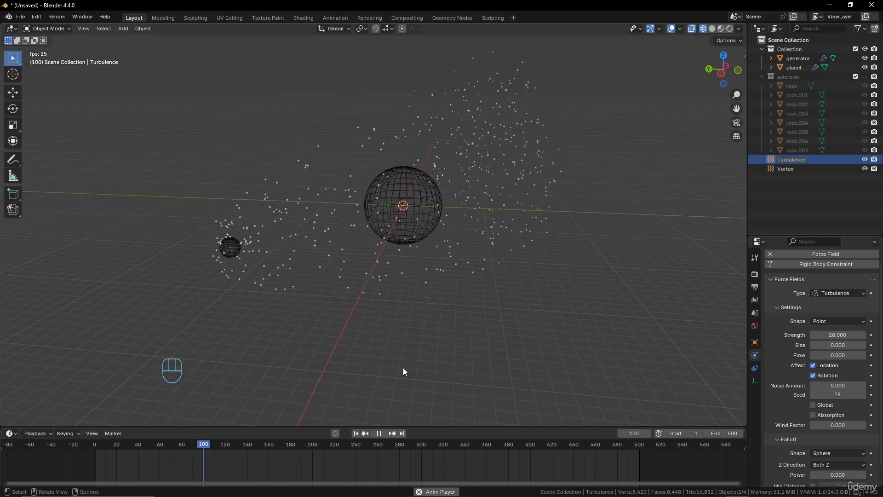
left_click(835, 335)
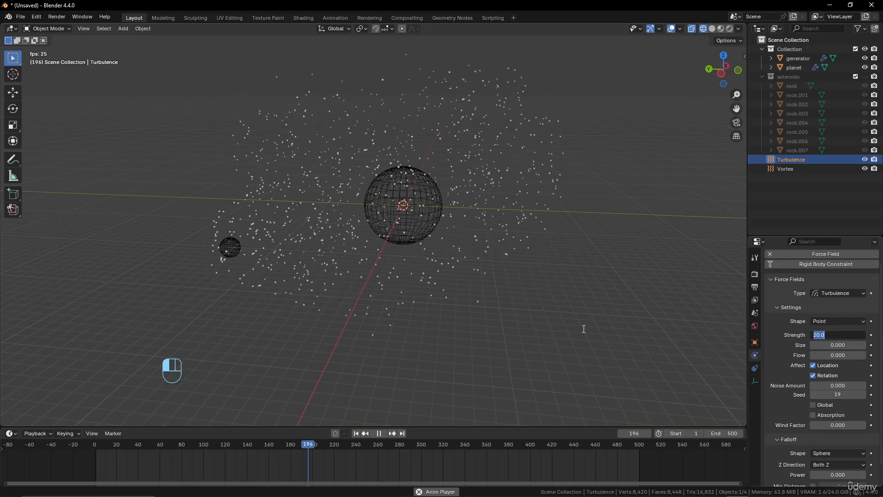
key("Return")
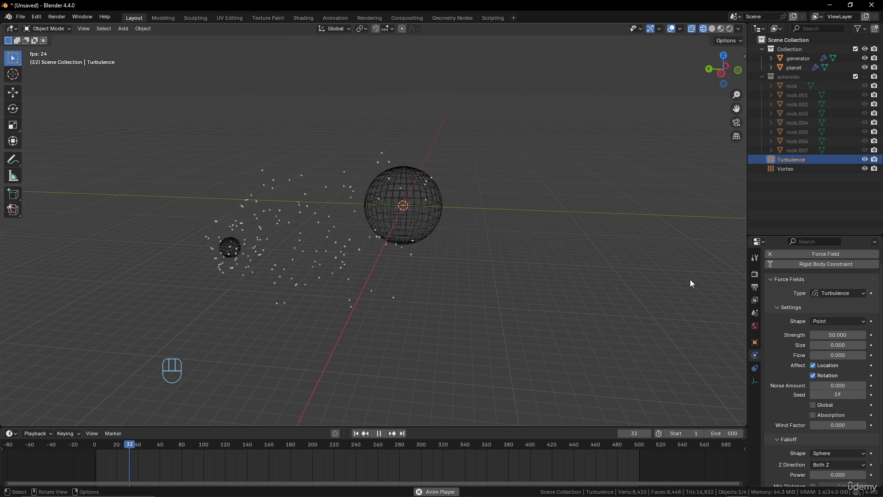
left_click(838, 335)
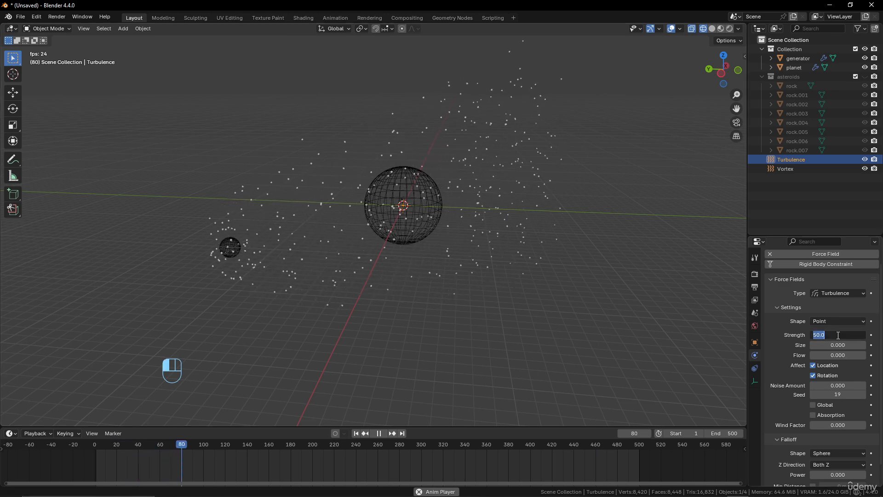
key("Return")
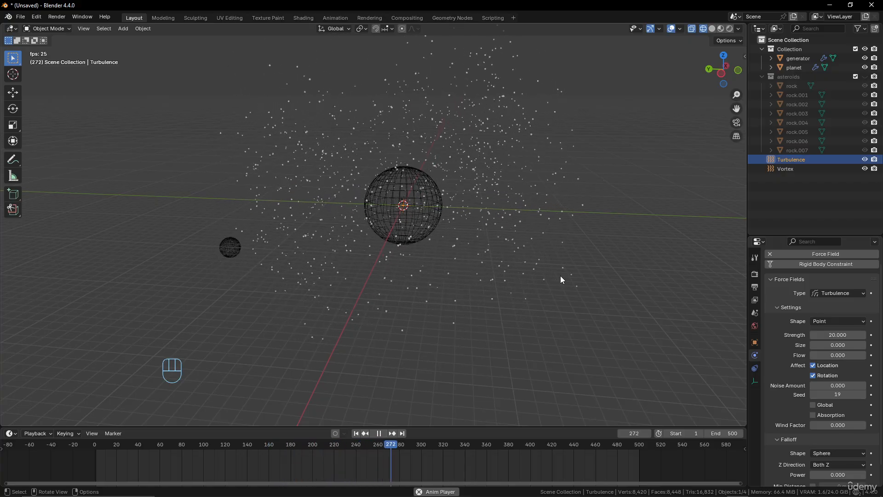
Set the Normal velocity of the generator's particle system to 5 m/s.
left_click(228, 250)
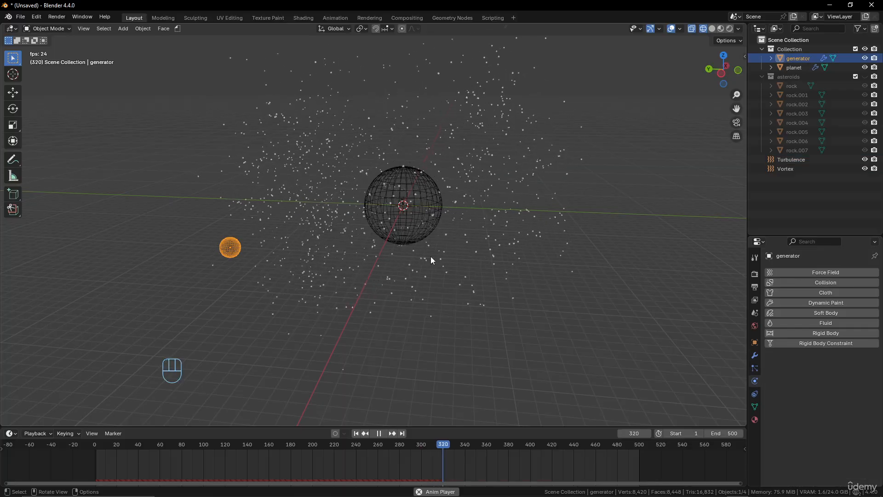
left_click(754, 368)
scroll(828, 366, "down", 8)
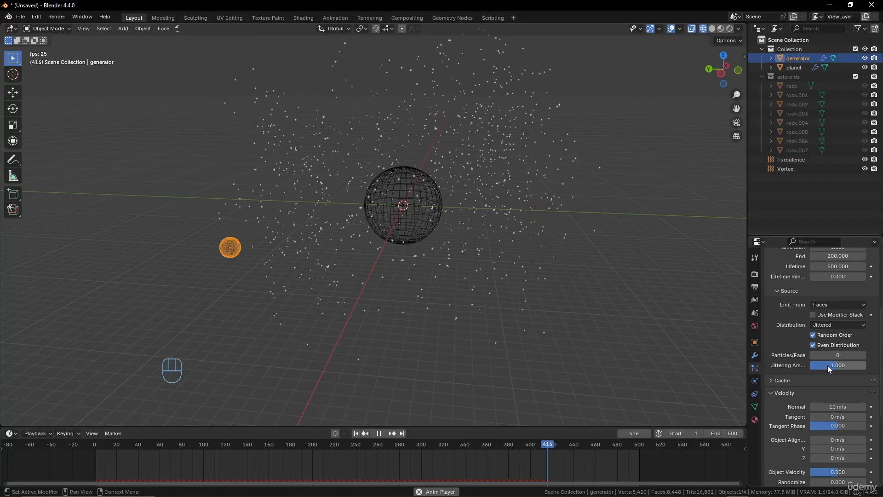
double_click(838, 351)
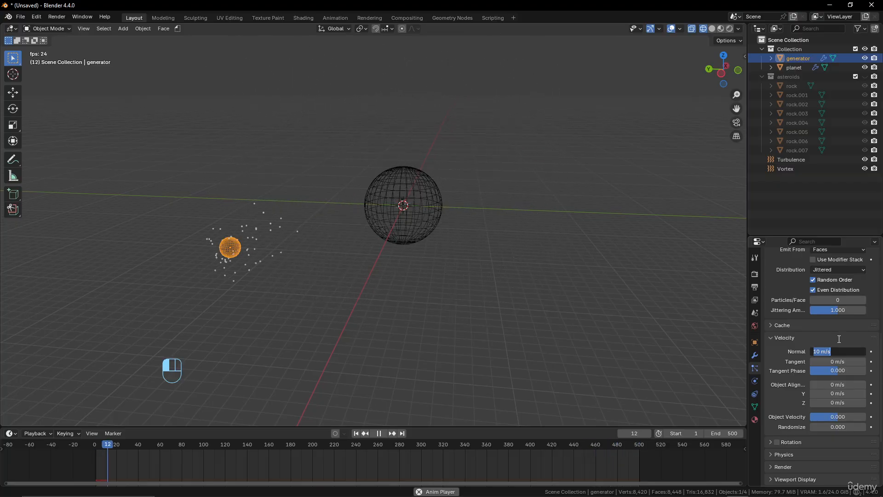
key("Return")
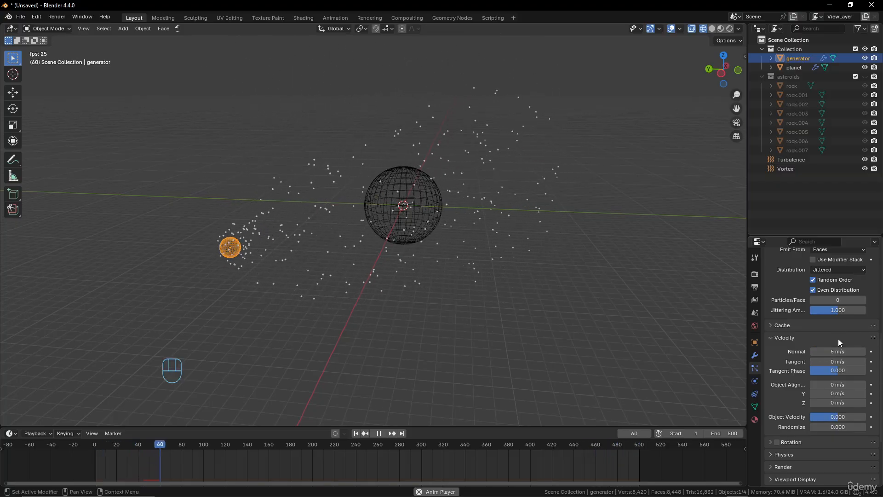
Lower the Normal velocity of the generator's particles to 3 m/s.
double_click(841, 351)
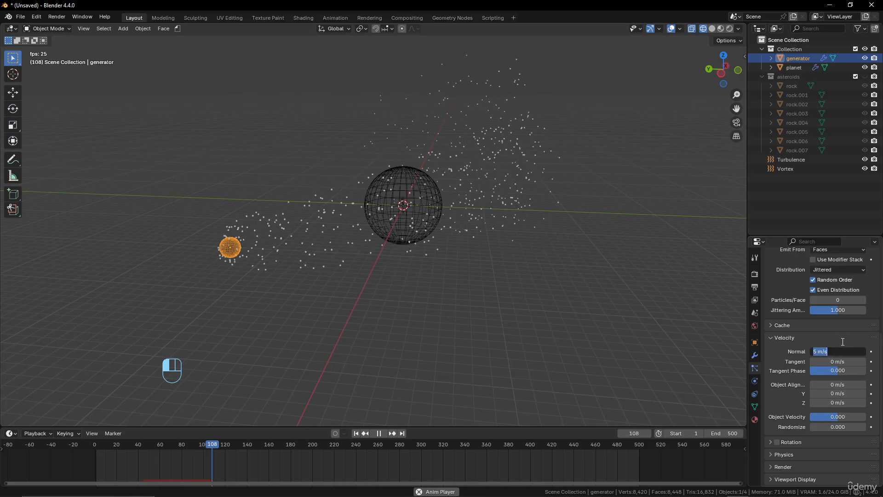
type("3")
key("Return")
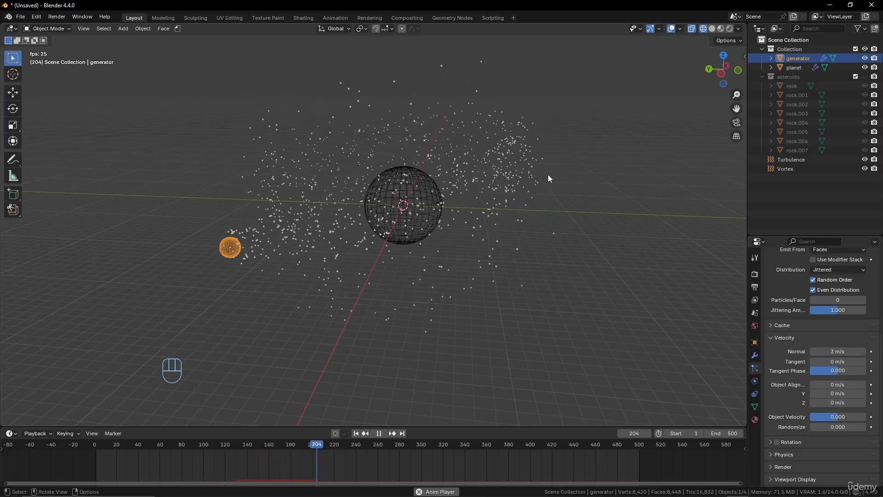
Replay the animation from frame 1 to examine how the slower particles circle the planet.
left_click(355, 433)
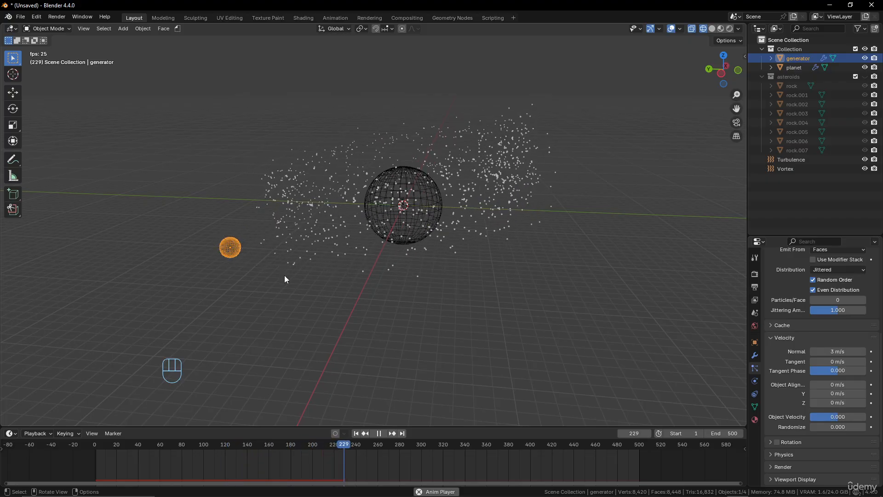
middle_click_drag(357, 250, 366, 250)
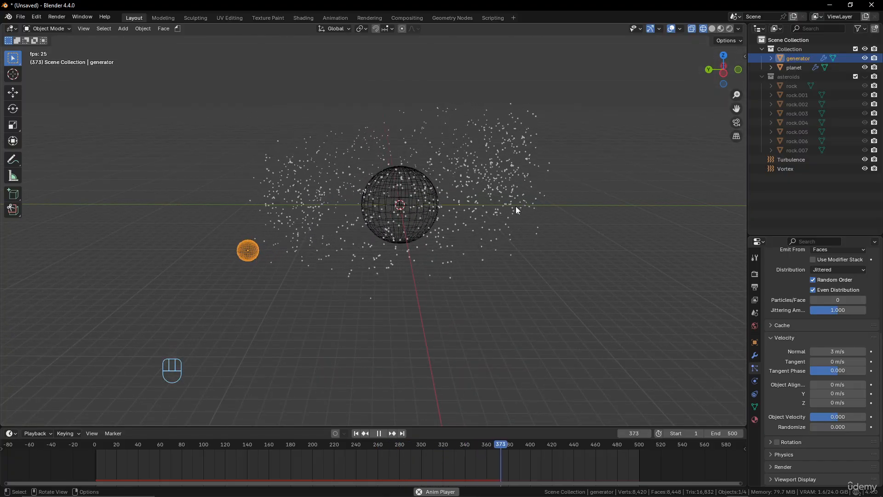
Set the strength of the Turbulence force field to 10.
left_click(791, 159)
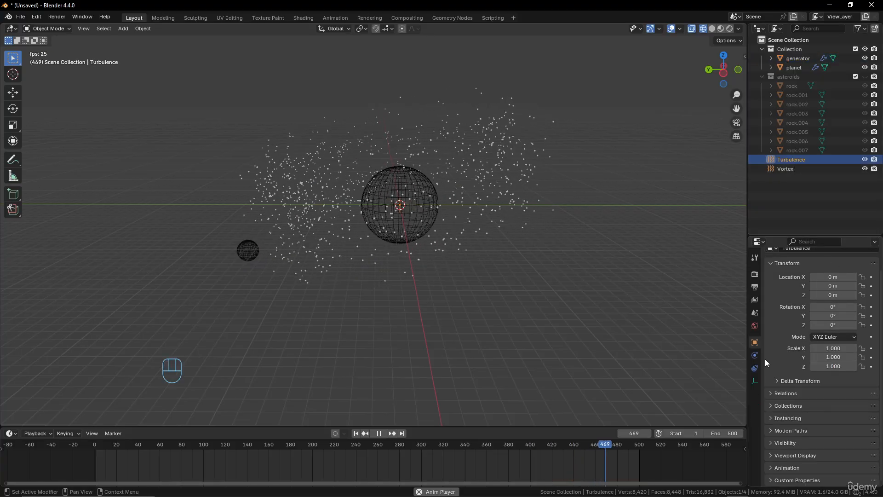
left_click(755, 367)
left_click(754, 381)
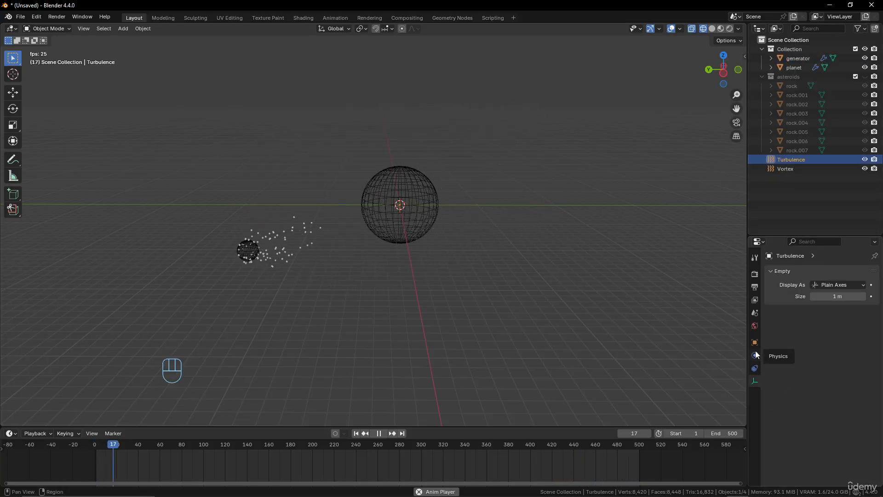
left_click(755, 355)
left_click(827, 353)
type("10")
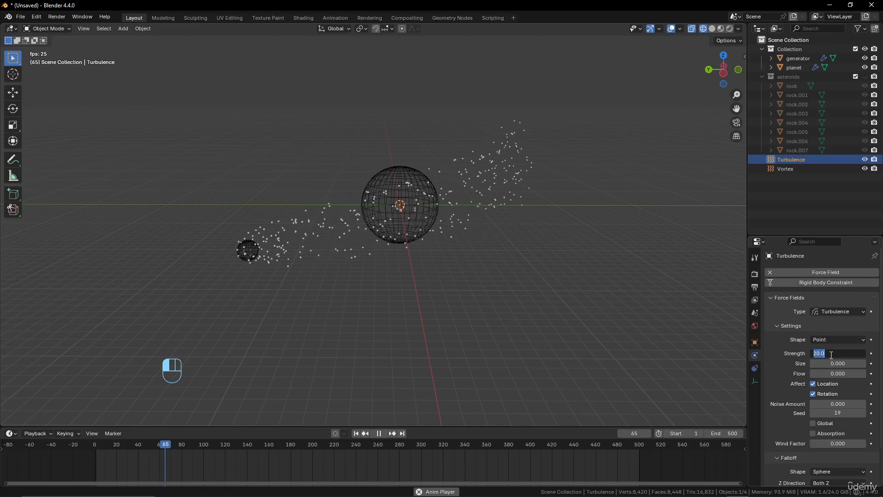
key("Return")
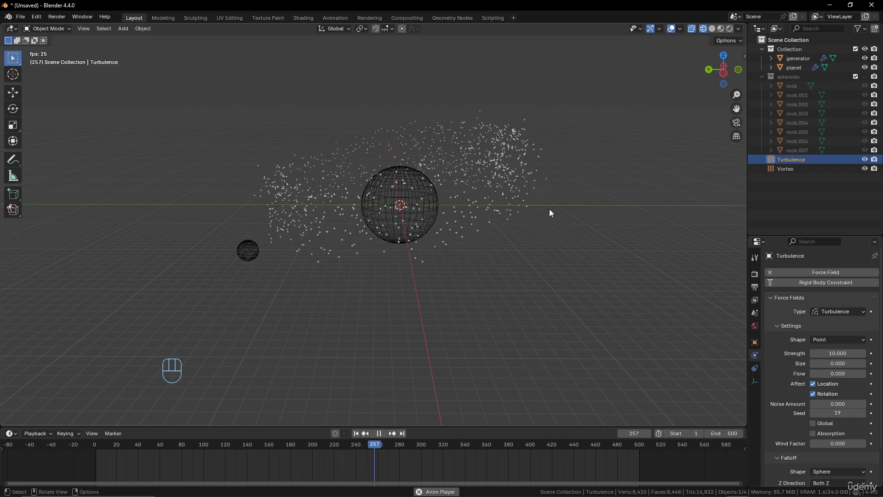
Watch the particle ring circle the planet, stop playback at frame 496 and examine the ring from several angles.
middle_click_drag(549, 209, 515, 195)
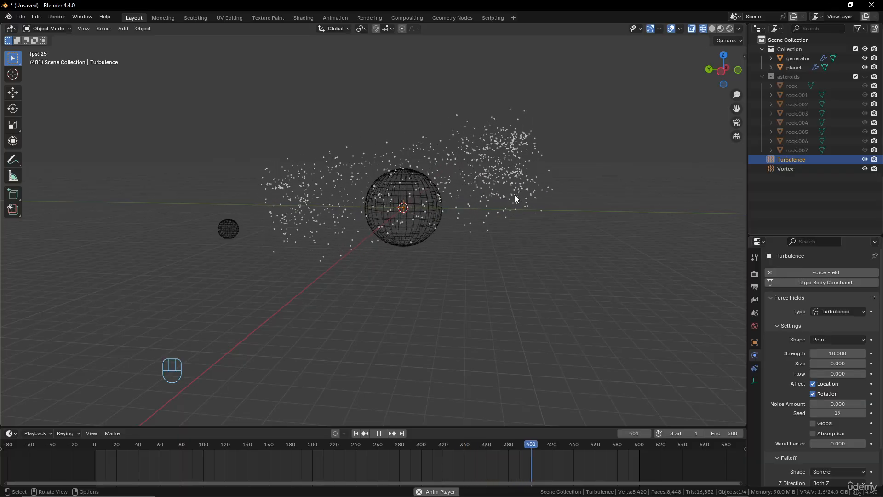
middle_click_drag(434, 187, 448, 204)
scroll(448, 204, "up", 2)
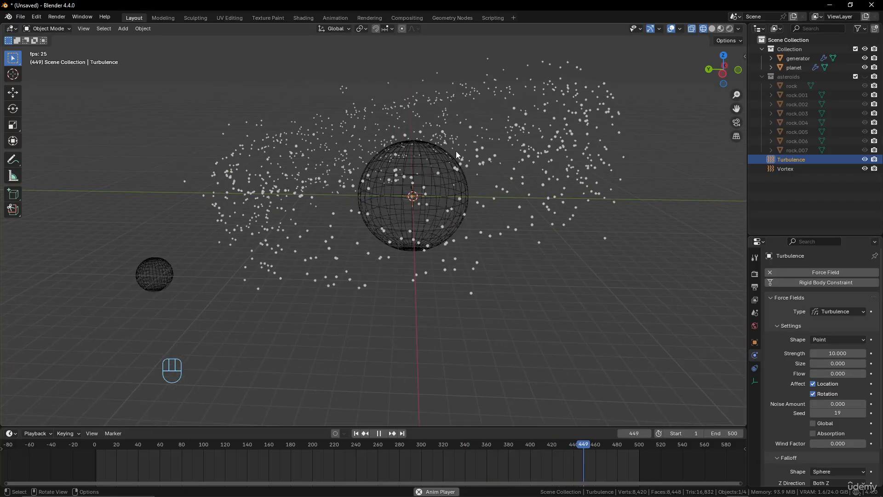
left_click(379, 433)
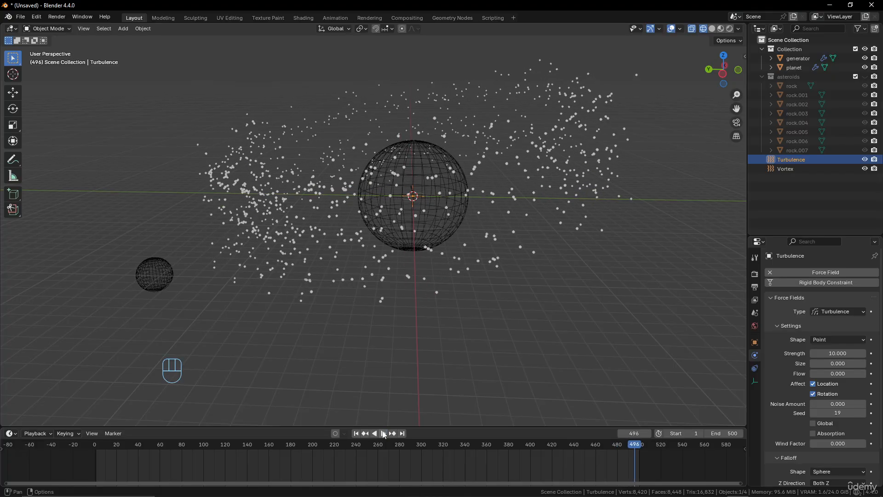
scroll(418, 193, "up", 1)
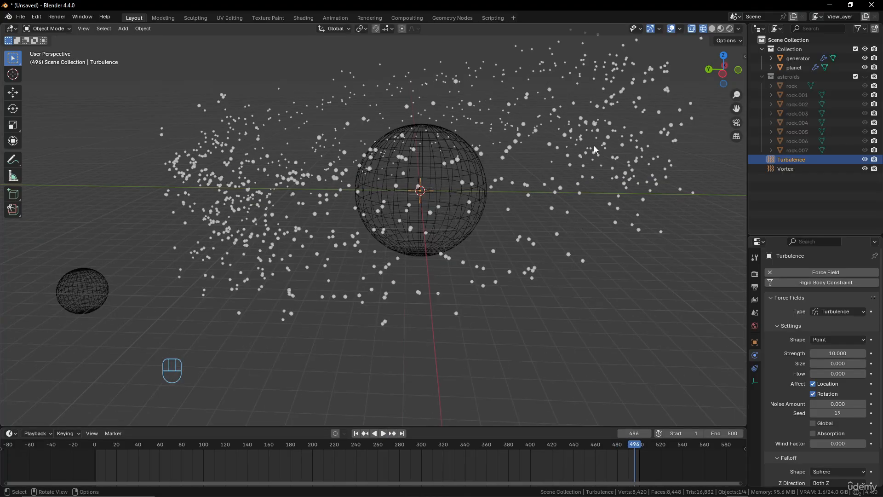
scroll(420, 206, "down", 3)
middle_click_drag(420, 206, 448, 212)
scroll(467, 226, "up", 2)
middle_click_drag(506, 217, 494, 206)
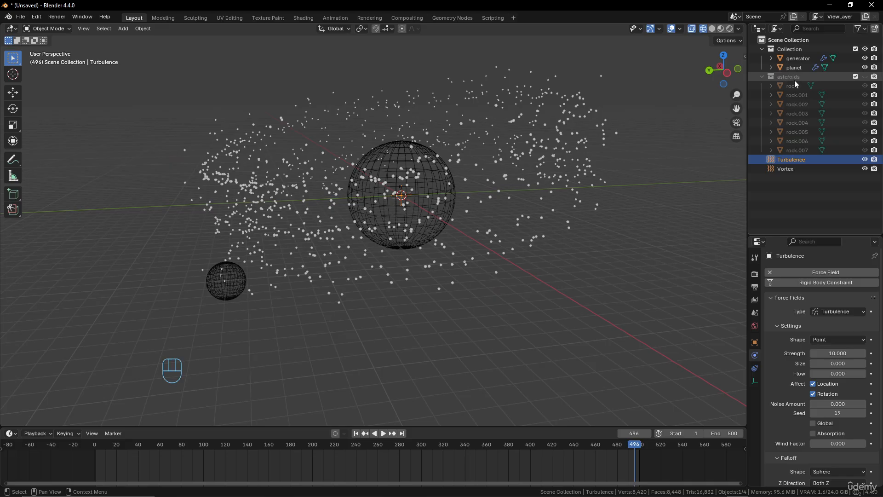
scroll(819, 358, "down", 2)
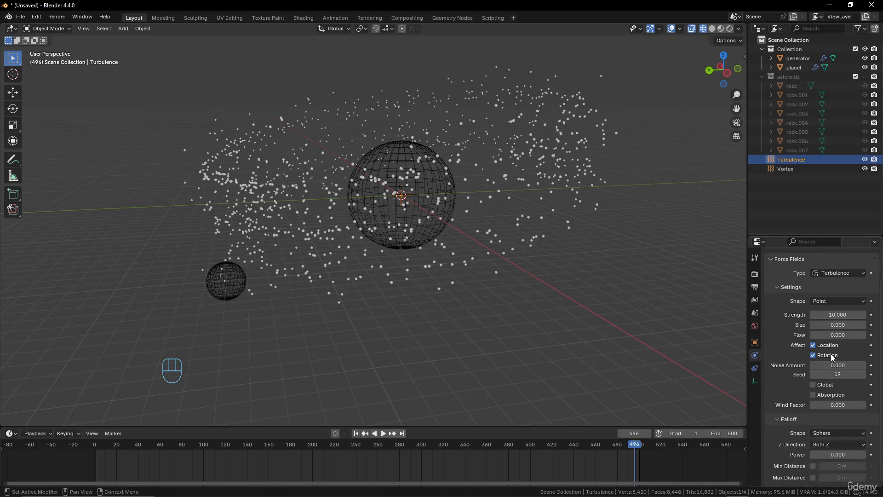
scroll(805, 373, "up", 2)
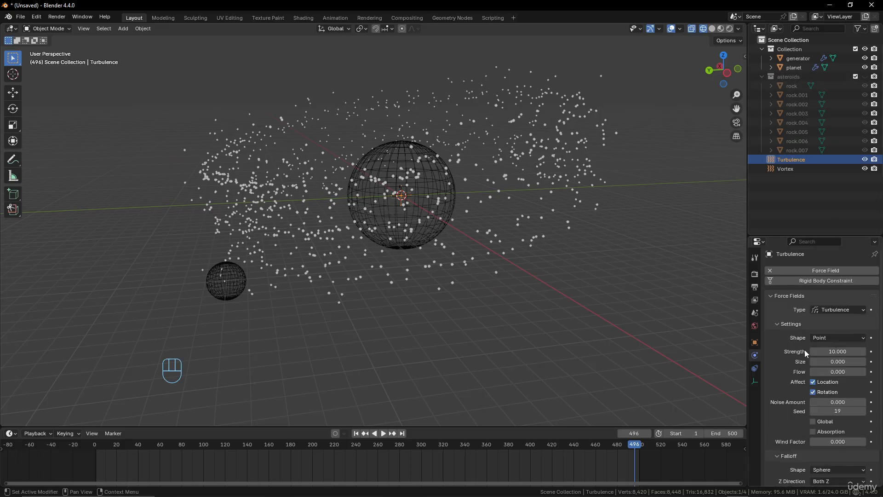
Render the generator's particles as a collection, with asteroids as the instance collection.
left_click(236, 280)
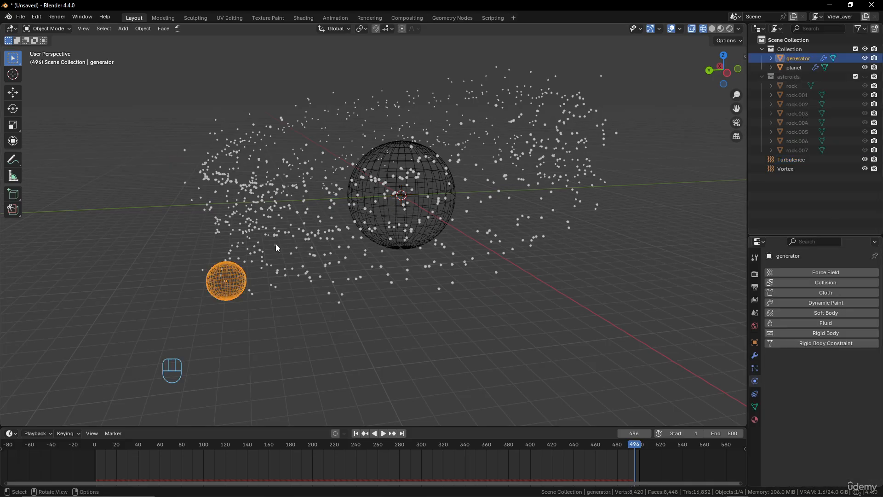
left_click(754, 368)
scroll(833, 326, "down", 10)
scroll(833, 327, "down", 3)
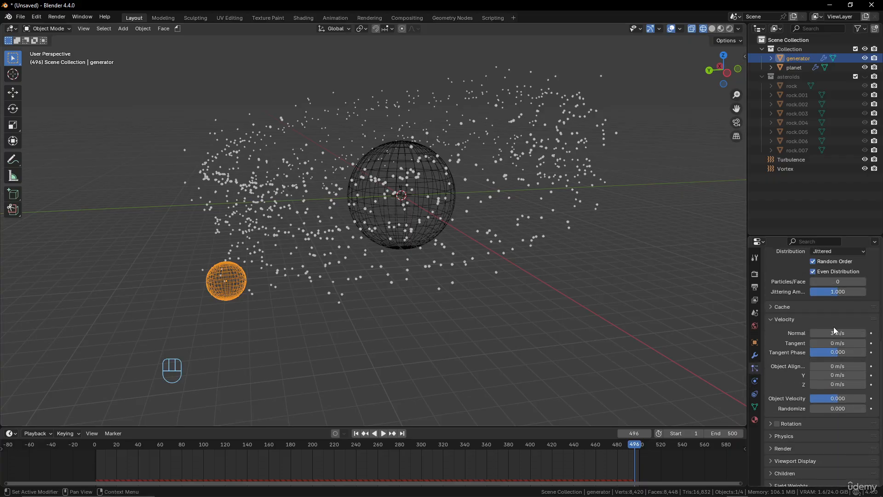
scroll(823, 317, "down", 3)
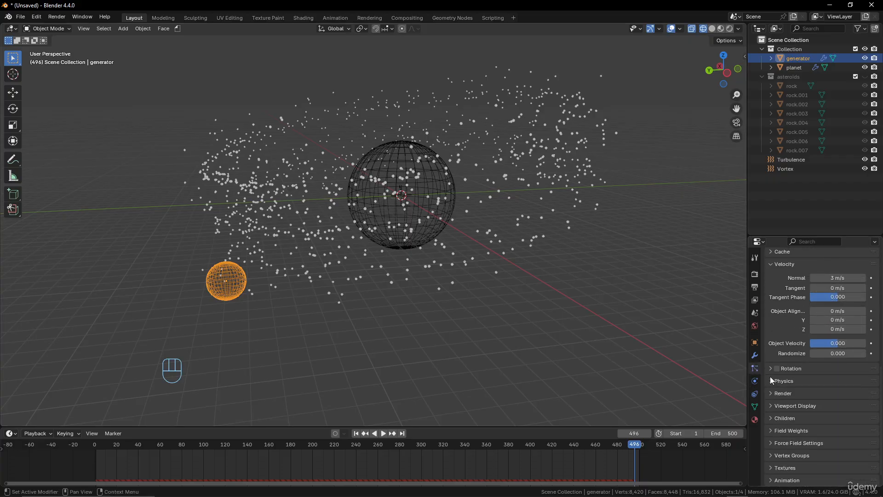
left_click(771, 393)
scroll(830, 357, "down", 5)
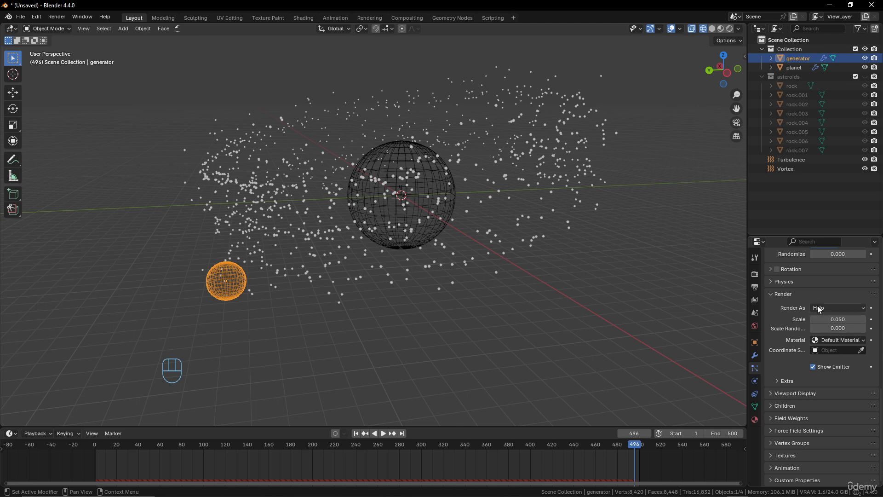
left_click(838, 307)
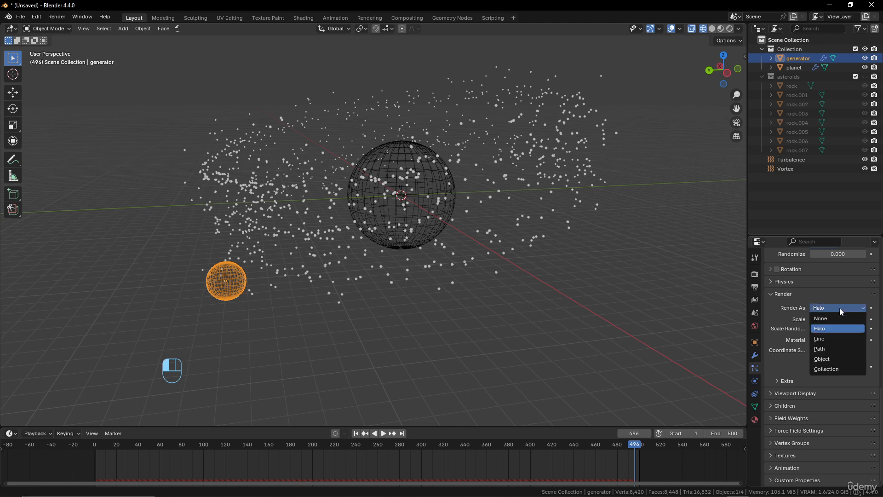
left_click(829, 369)
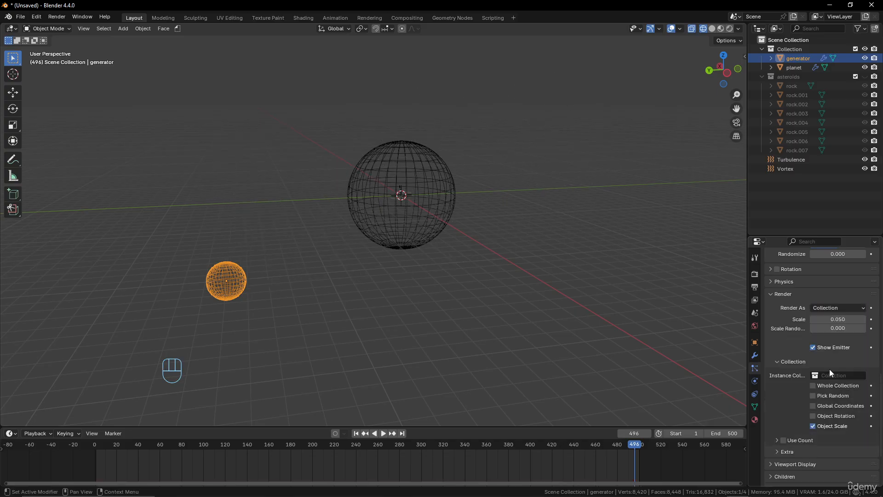
left_click(821, 375)
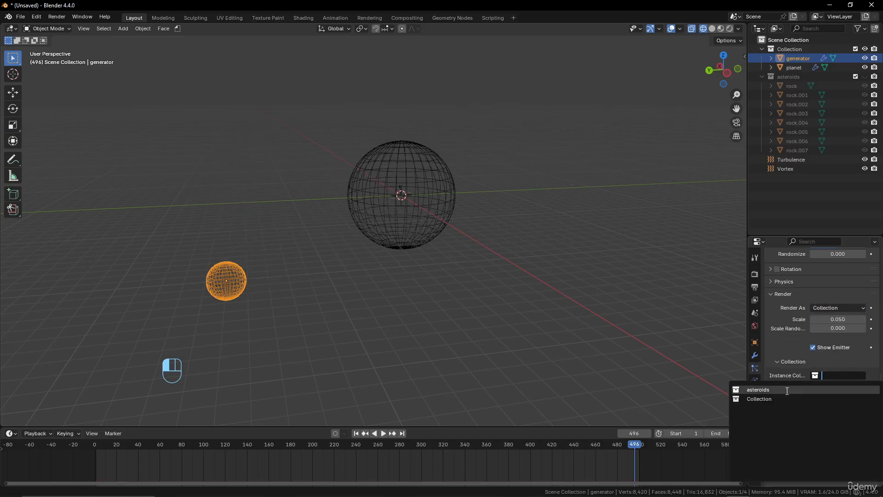
left_click(758, 389)
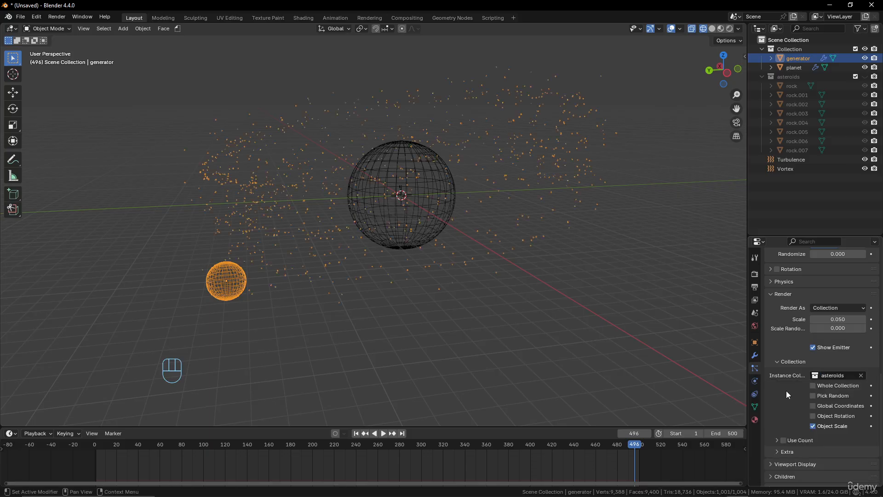
Examine the rock instances up close and review the Extra options in the generator's particle render settings.
scroll(491, 282, "down", 2)
scroll(491, 282, "up", 8)
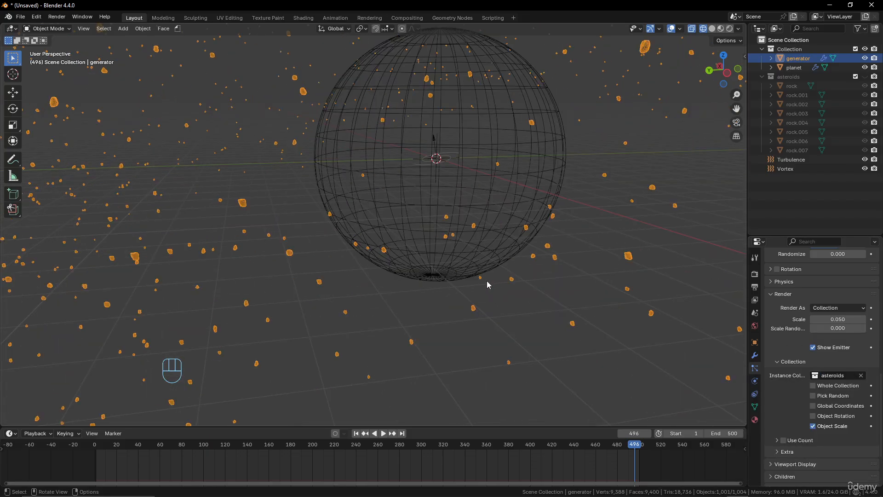
scroll(465, 277, "down", 4)
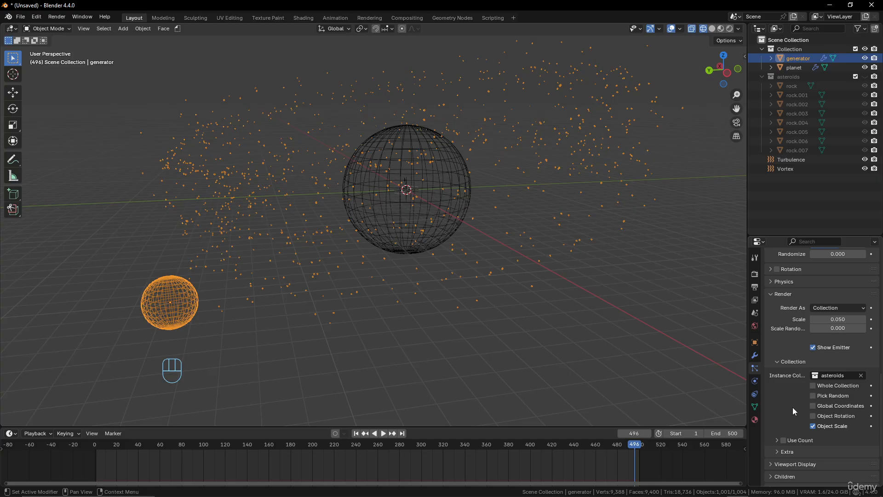
left_click(775, 452)
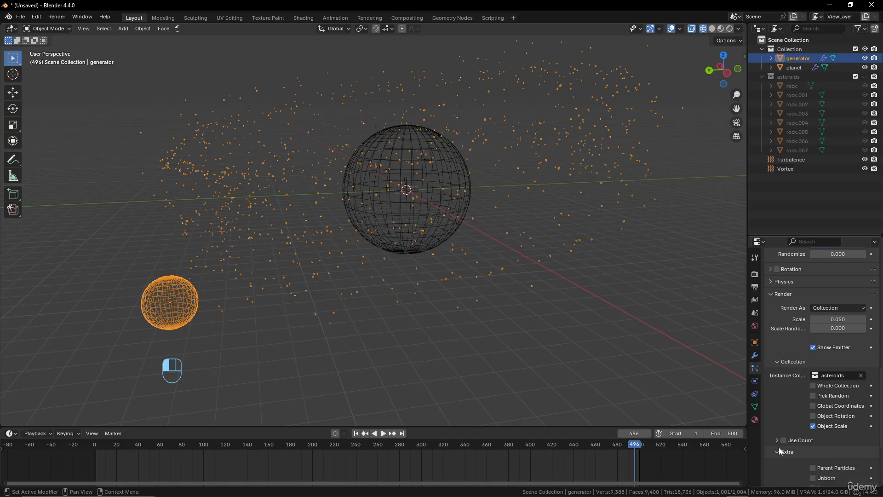
scroll(784, 435, "down", 3)
left_click(782, 398)
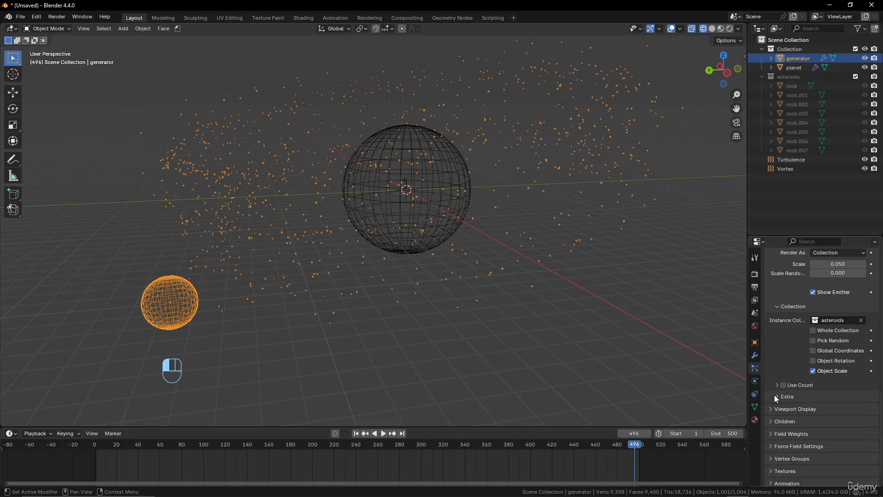
scroll(790, 359, "up", 3)
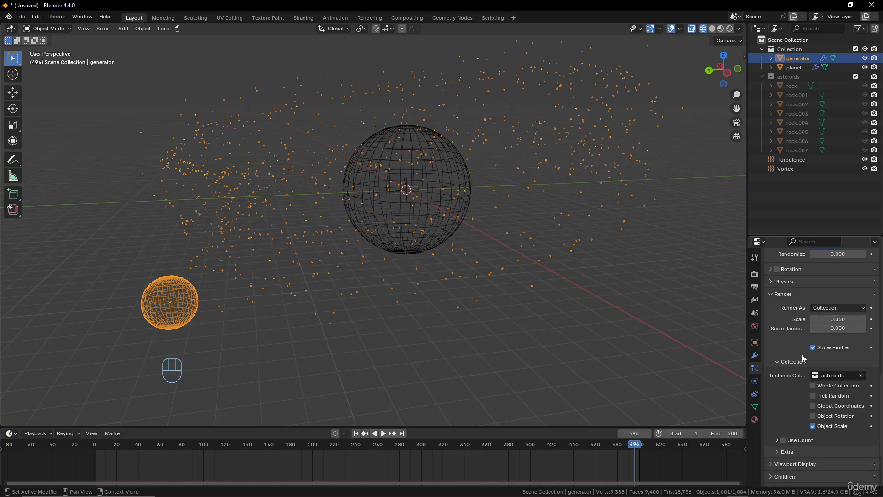
scroll(562, 264, "up", 3)
scroll(562, 264, "down", 4)
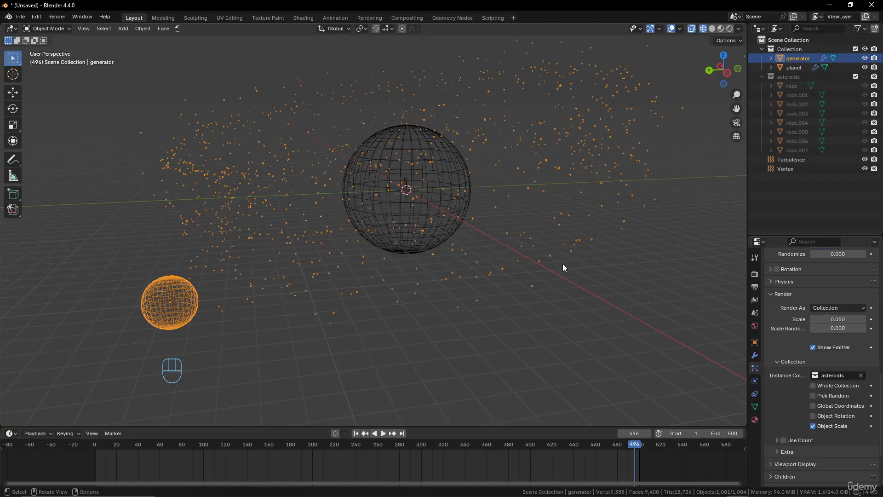
Set the rock instances' render scale to 0.348 and their scale randomness to 0.878.
middle_click_drag(562, 263, 517, 271, "shift")
scroll(517, 273, "up", 2)
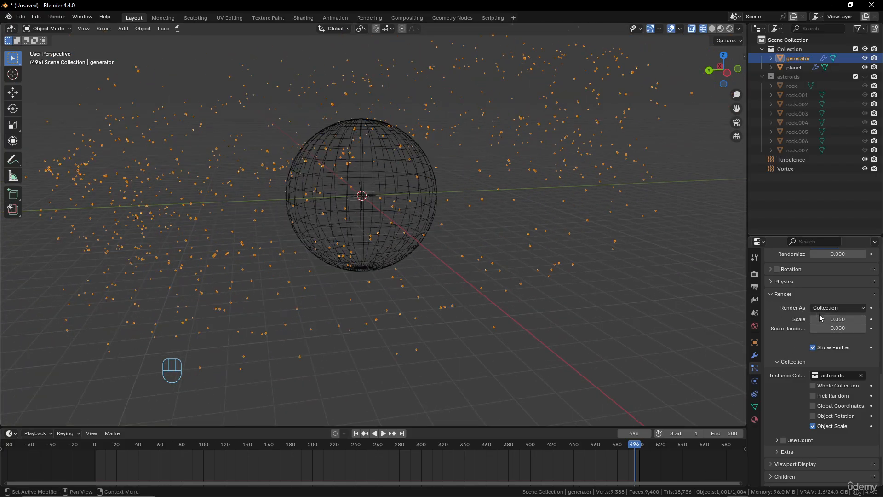
left_click_drag(837, 318, 868, 319, "shift")
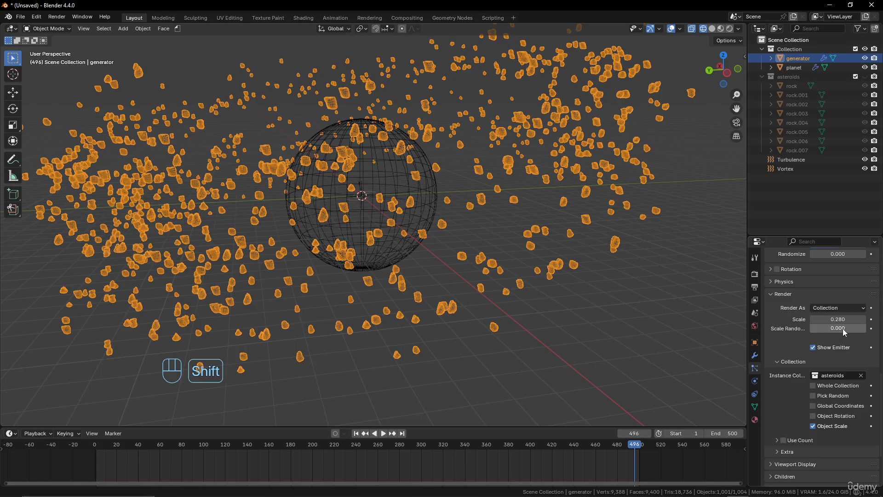
left_click_drag(830, 331, 861, 327, "shift")
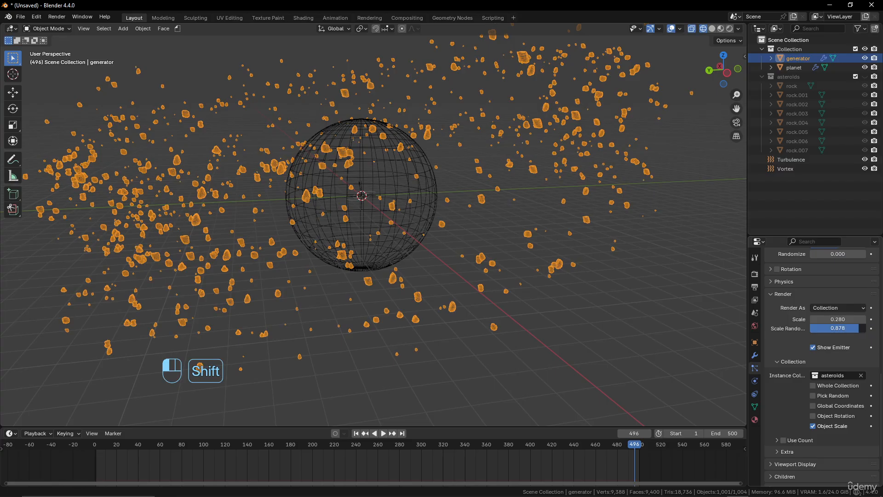
left_click(784, 324)
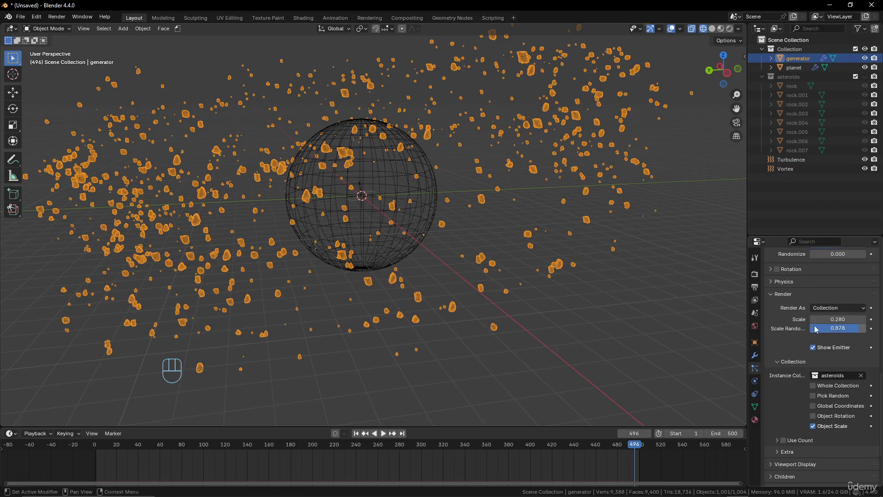
left_click_drag(833, 319, 863, 320, "shift")
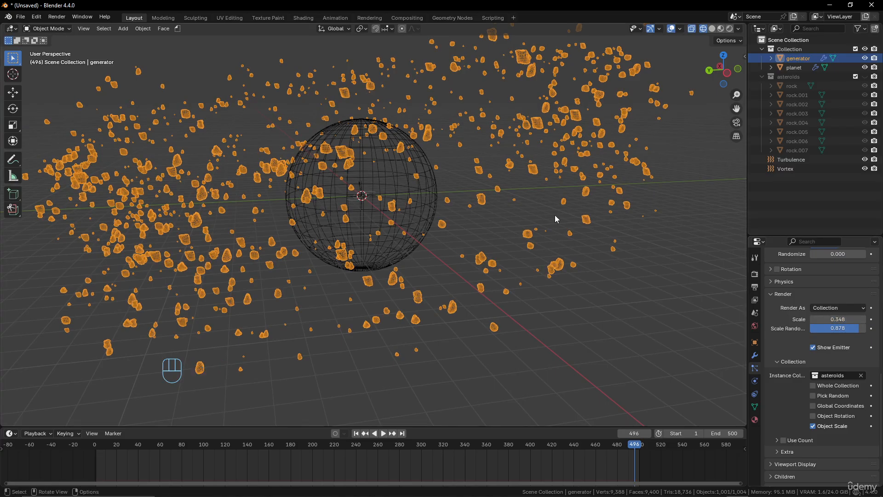
Duplicate the planet and move the copy about 1.85 m in X, -16.32 m in Y and 6.54 m in Z, into the asteroid ring.
middle_click_drag(552, 225, 528, 224)
scroll(515, 225, "down", 3)
middle_click_drag(473, 221, 445, 219)
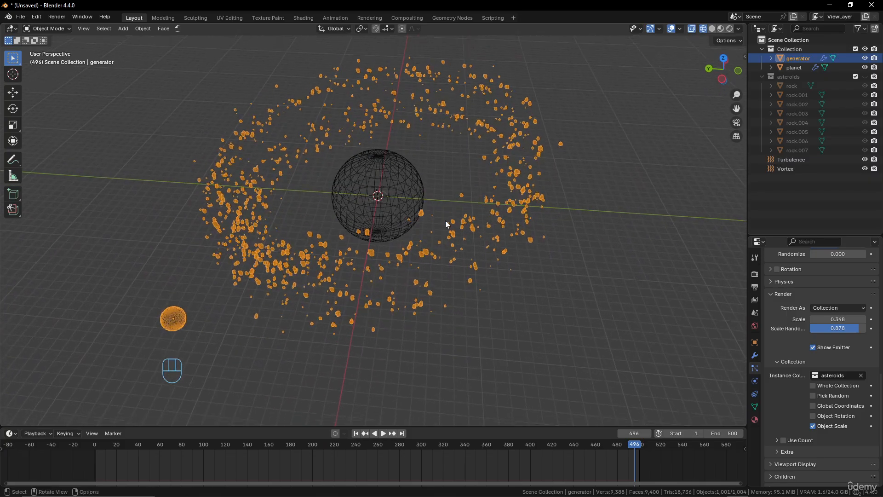
left_click(393, 183)
middle_click_drag(393, 183, 400, 187)
key("shift+d")
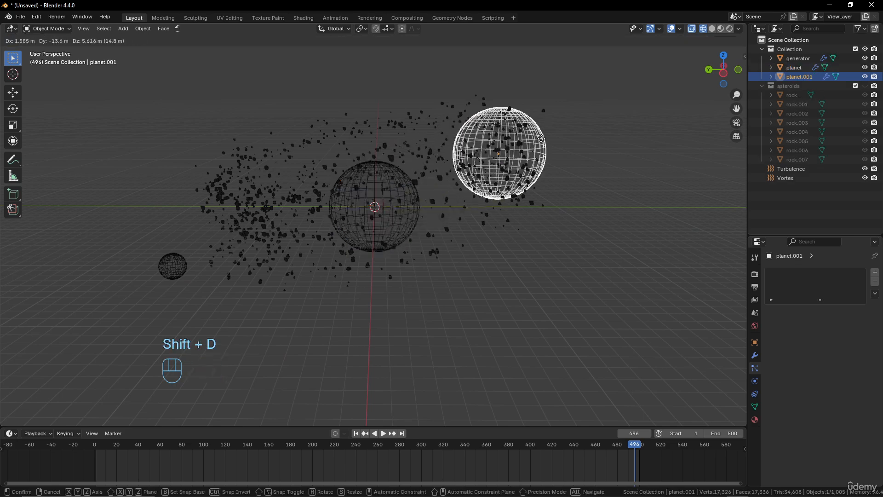
left_click(543, 140)
middle_click_drag(542, 183, 476, 222)
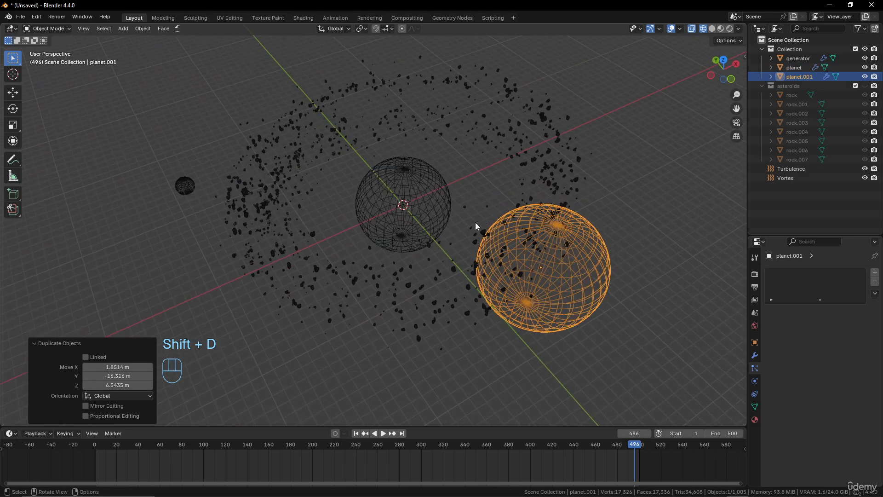
Enable Collision physics on the duplicated planet and bring its particle collision settings into view.
middle_click_drag(565, 253, 596, 211)
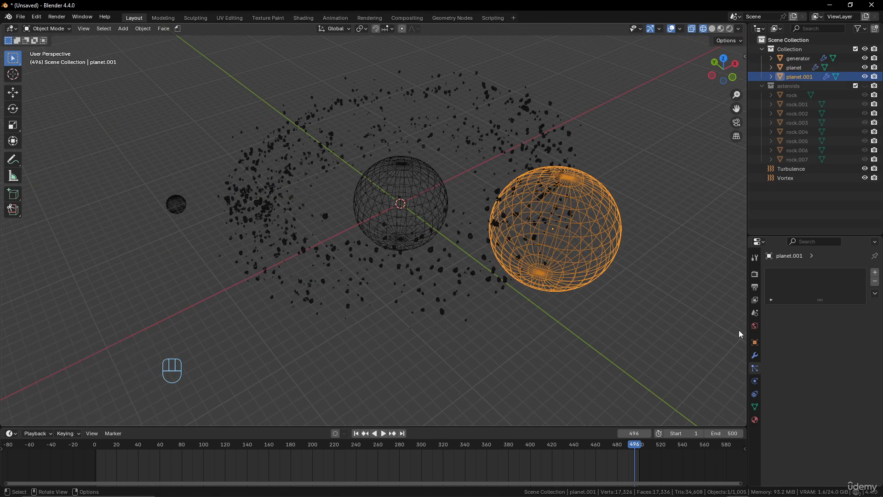
left_click(754, 355)
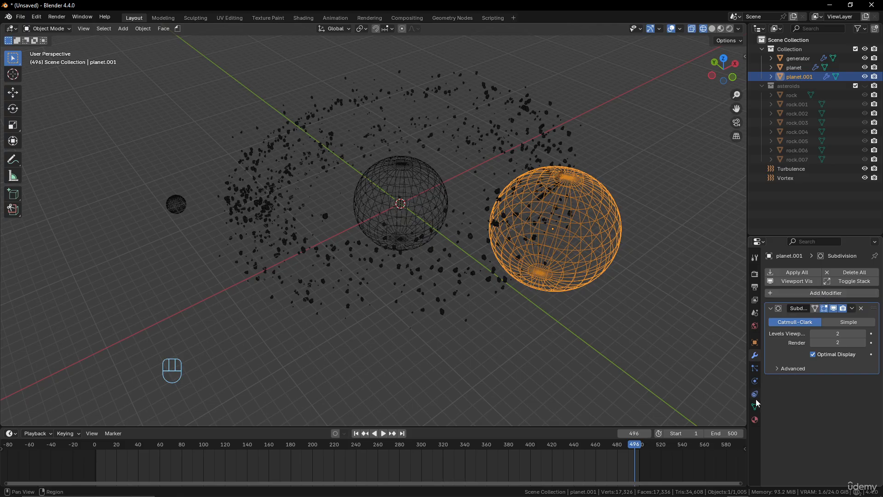
left_click(754, 382)
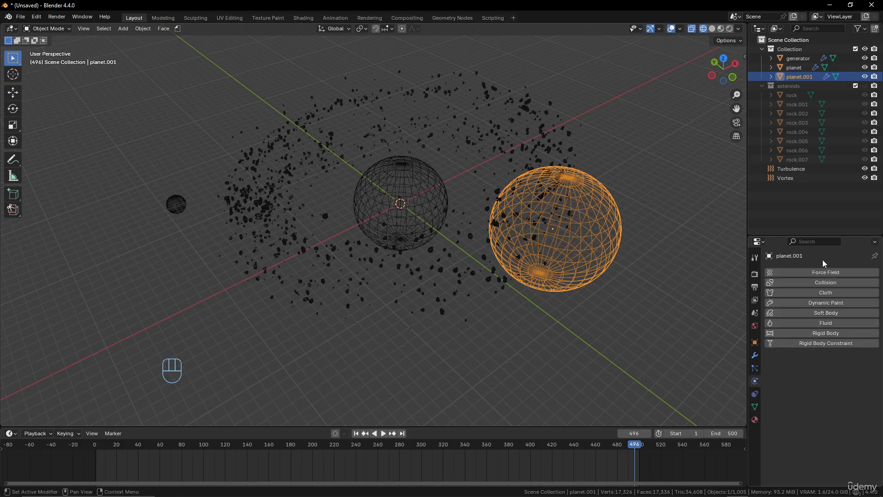
left_click(821, 283)
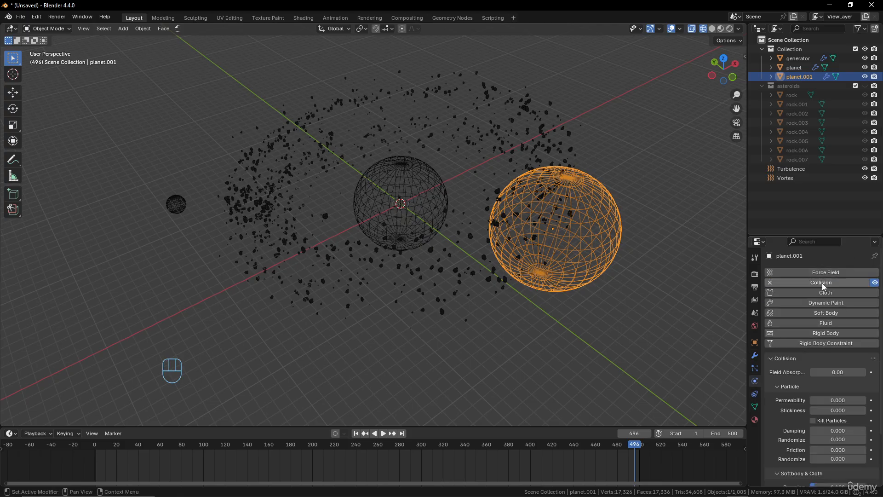
scroll(802, 364, "down", 3)
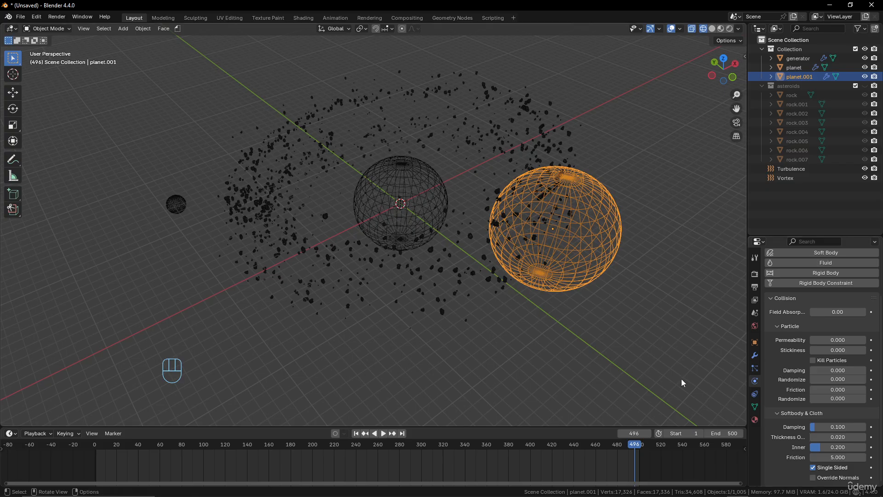
Play the simulation from the first frame to check how the asteroids collide with the duplicated planet.
left_click(355, 433)
left_click(384, 433)
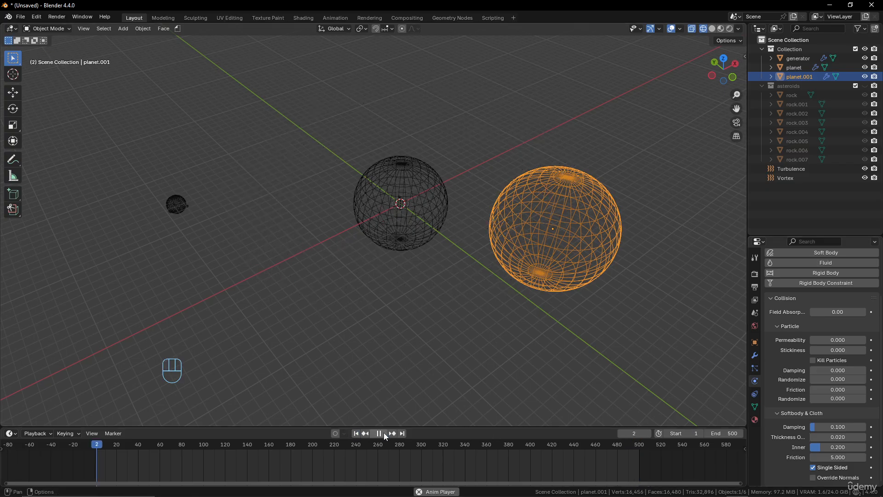
middle_click_drag(384, 353, 382, 355)
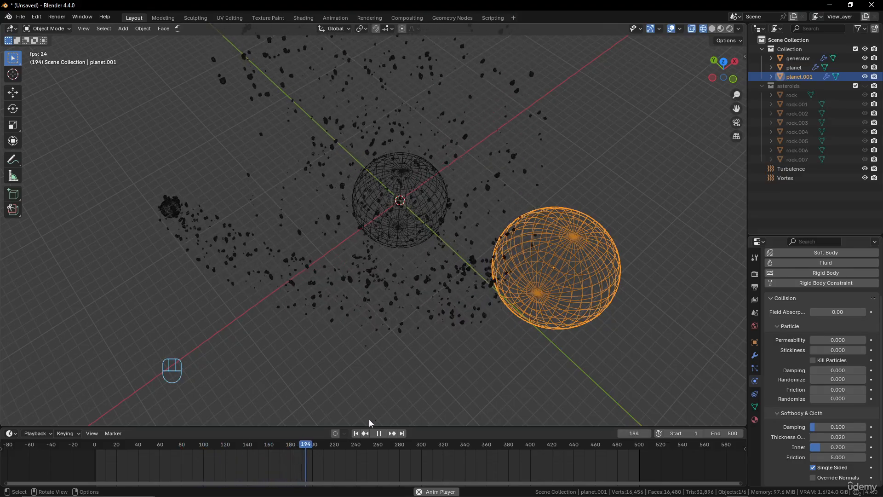
Stop the playback, turn on Kill Particles in the duplicated planet's collision settings, and return to the first frame.
left_click(355, 433)
left_click(377, 434)
left_click(355, 433)
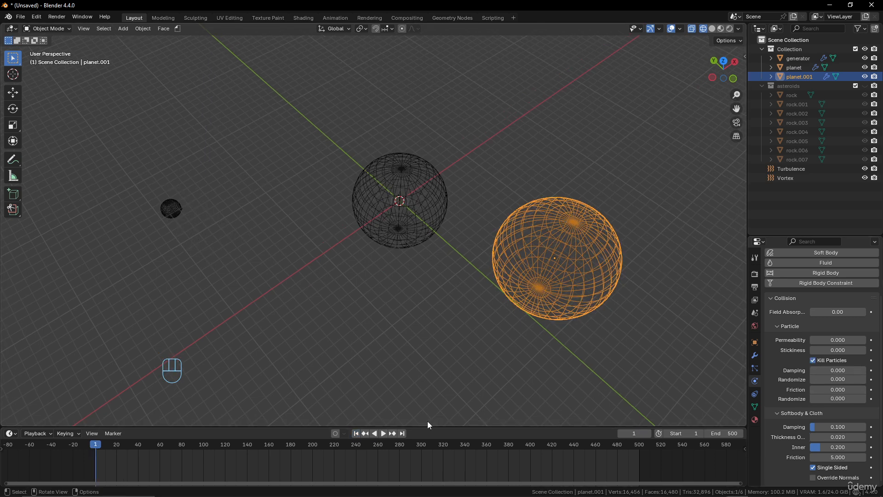
Play the simulation with Kill Particles on, watch the asteroids reach the duplicated planet, and rewind to the first frame.
left_click(383, 434)
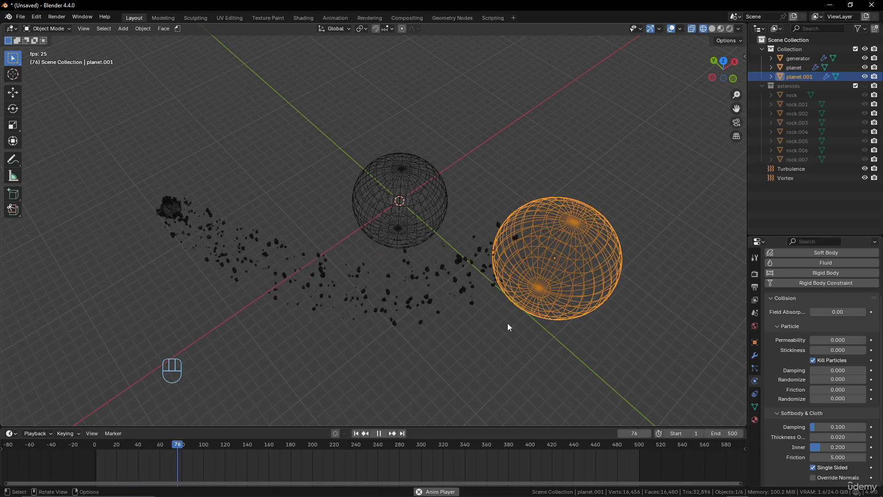
middle_click_drag(501, 331, 534, 318)
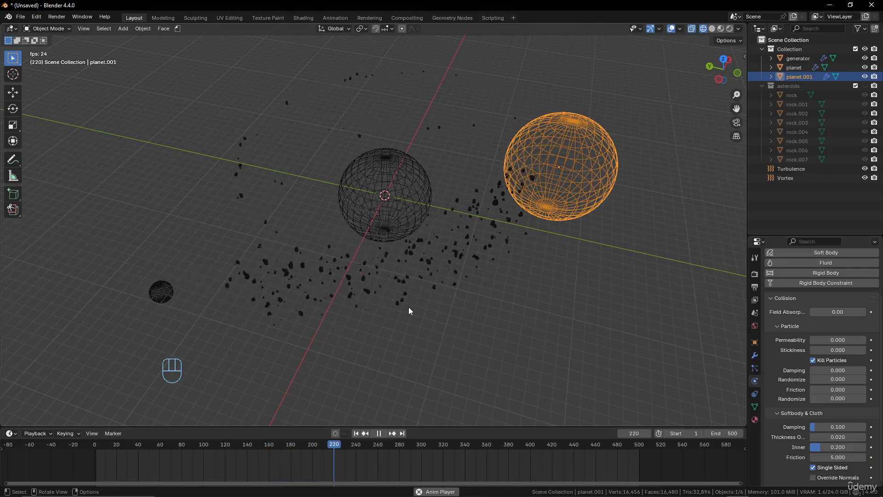
left_click(379, 434)
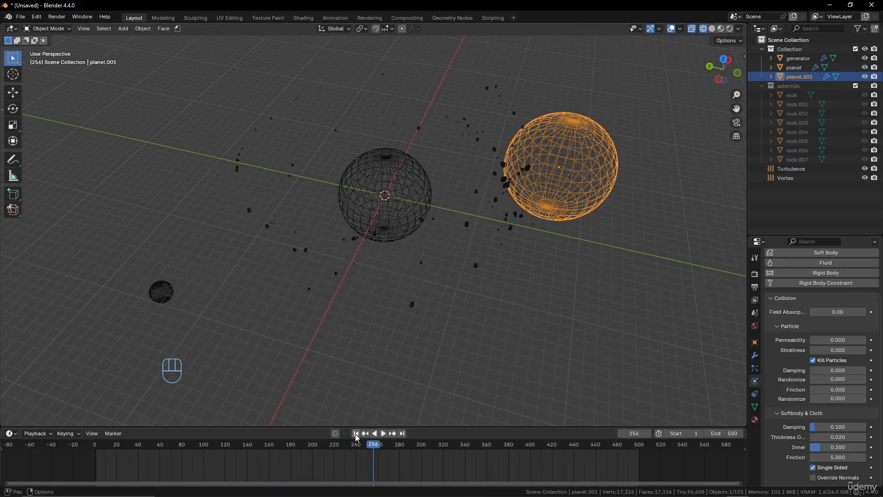
left_click(356, 433)
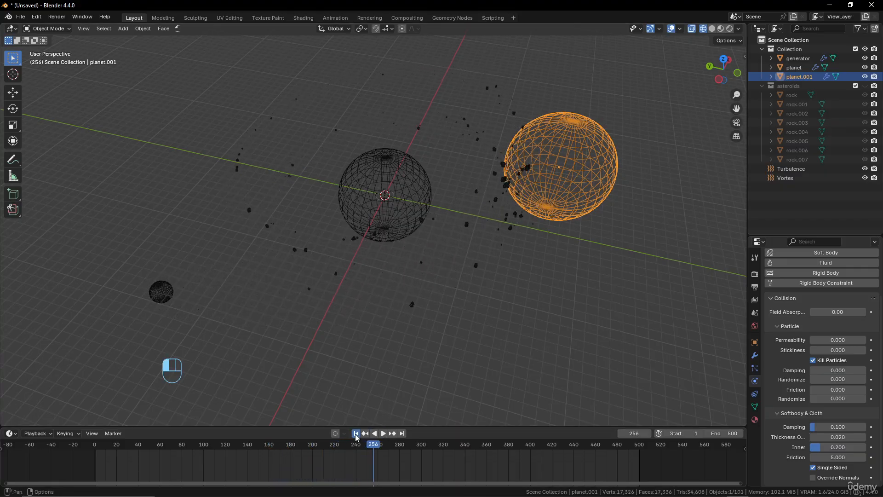
Delete the duplicated planet from the scene.
key("x")
left_click(566, 160)
scroll(417, 164, "down", 3)
scroll(384, 211, "up", 3)
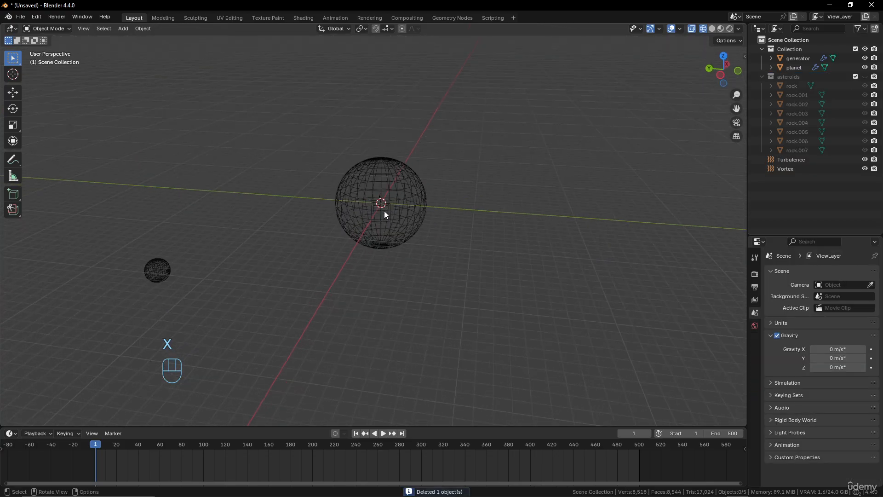
Select the generator and review the emission, source and velocity settings of its particle system.
left_click(384, 210)
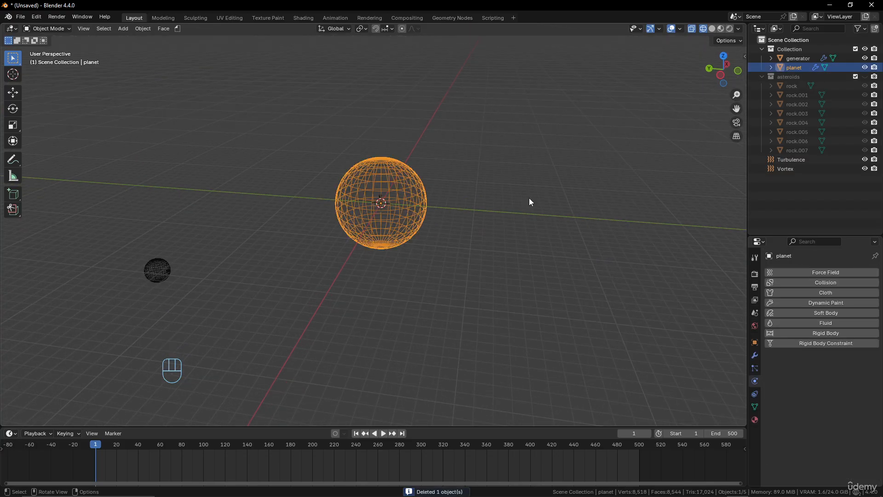
left_click(159, 268)
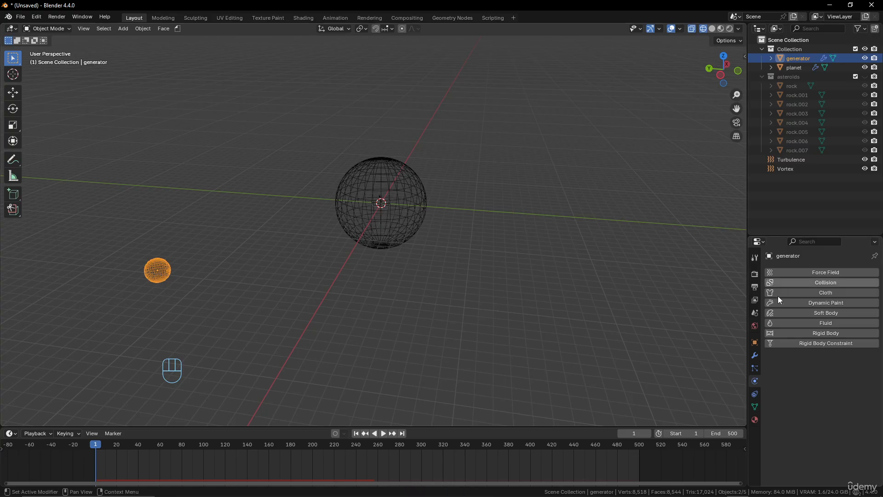
left_click(754, 368)
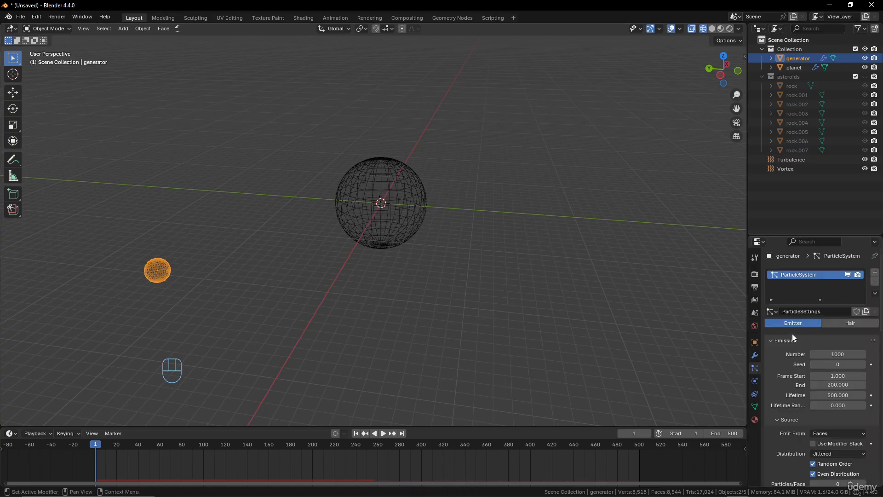
scroll(800, 345, "down", 5)
scroll(800, 345, "down", 4)
scroll(800, 345, "up", 3)
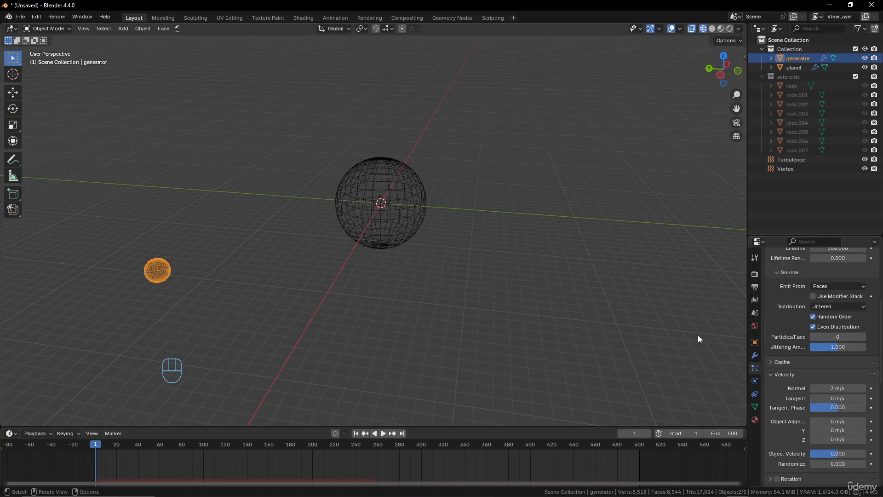
scroll(389, 279, "up", 3)
Play the simulation to examine the asteroid flow around the single planet, and rewind to the first frame.
middle_click_drag(383, 279, 402, 272)
scroll(371, 275, "down", 2)
scroll(393, 367, "up", 1)
left_click(384, 432)
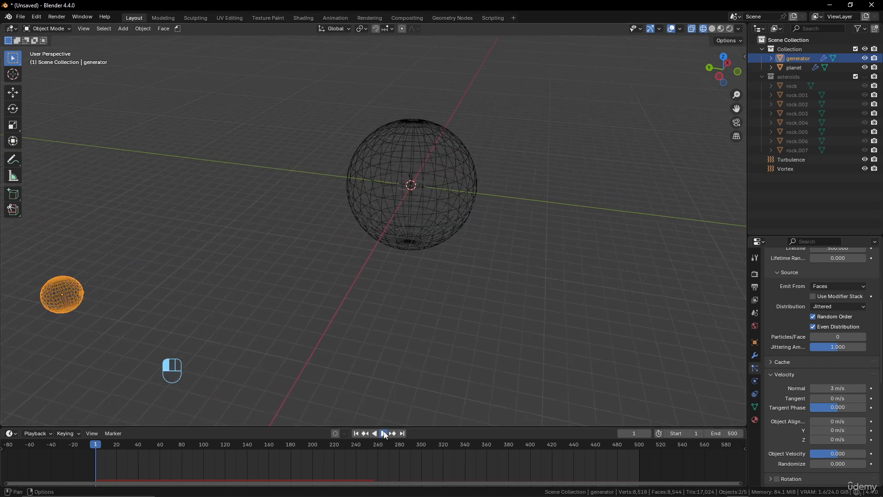
middle_click_drag(411, 305, 430, 326)
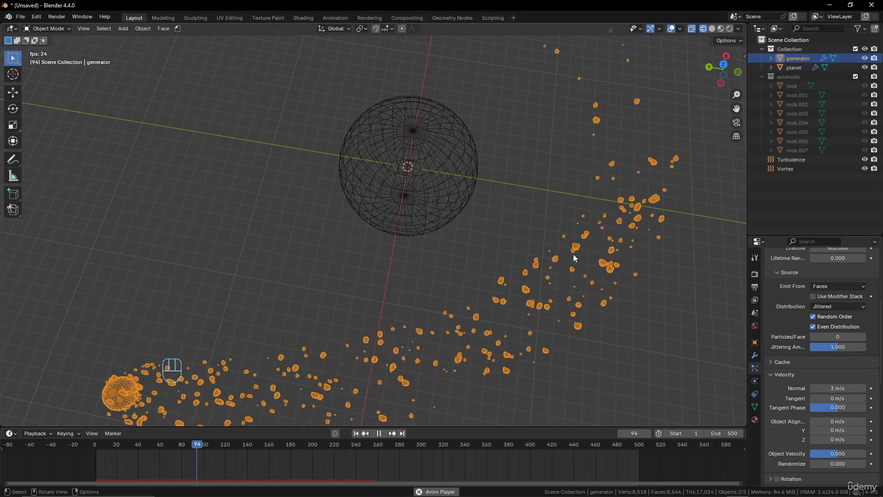
scroll(573, 254, "down", 2)
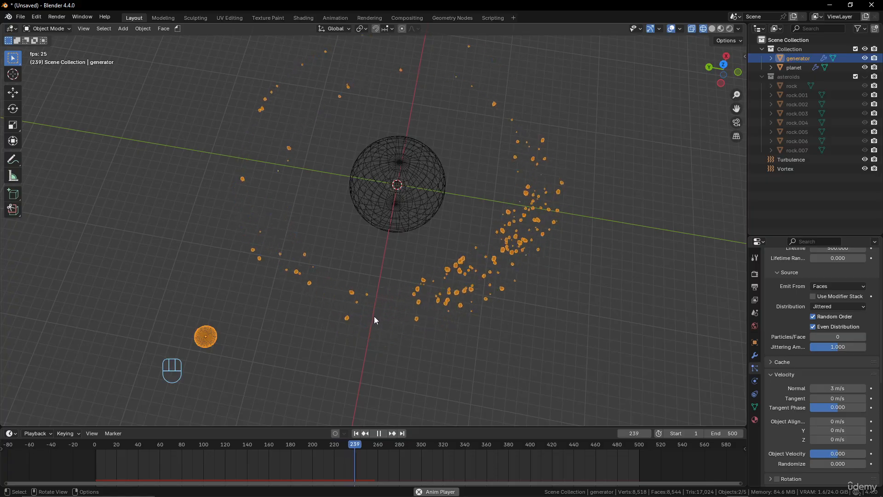
left_click(379, 434)
left_click(356, 433)
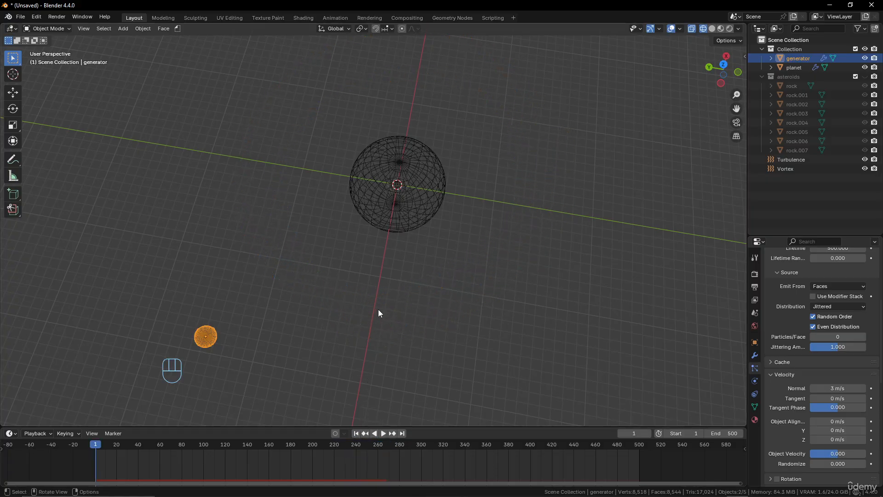
Select the Vortex force field inside the planet and set its strength to 1.02.
left_click(417, 211)
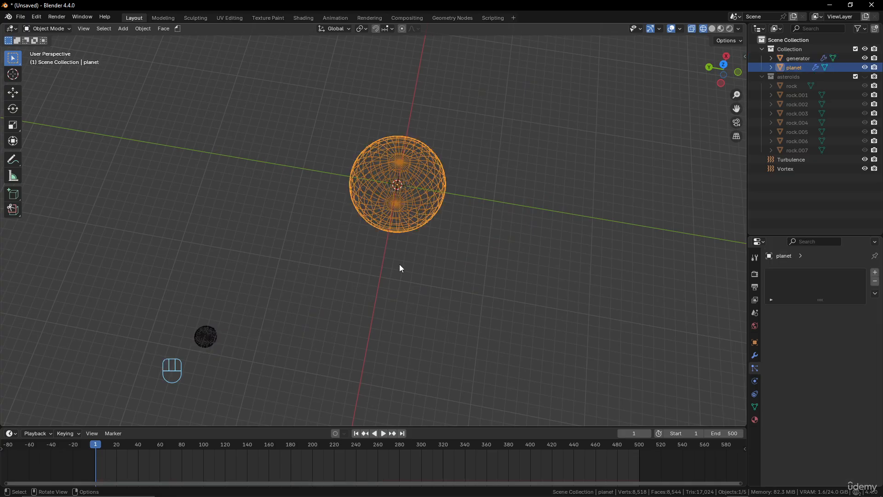
scroll(399, 264, "up", 3)
middle_click_drag(408, 240, 415, 221)
left_click(418, 163)
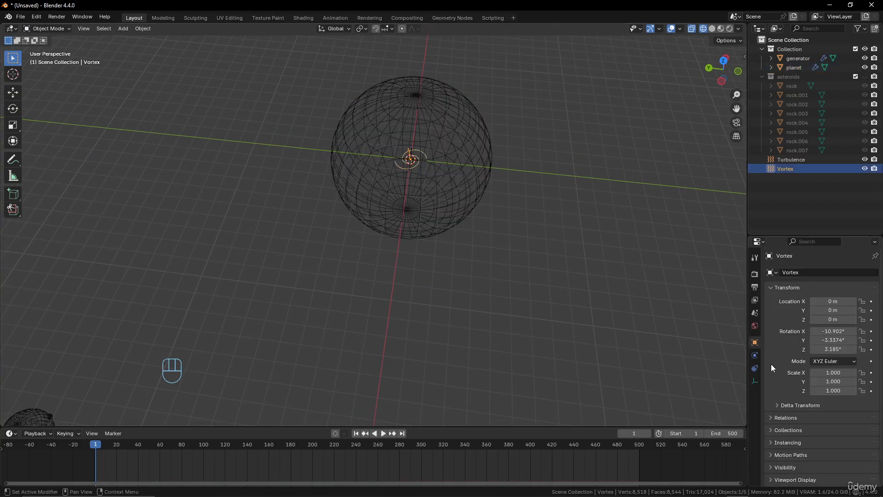
left_click(756, 355)
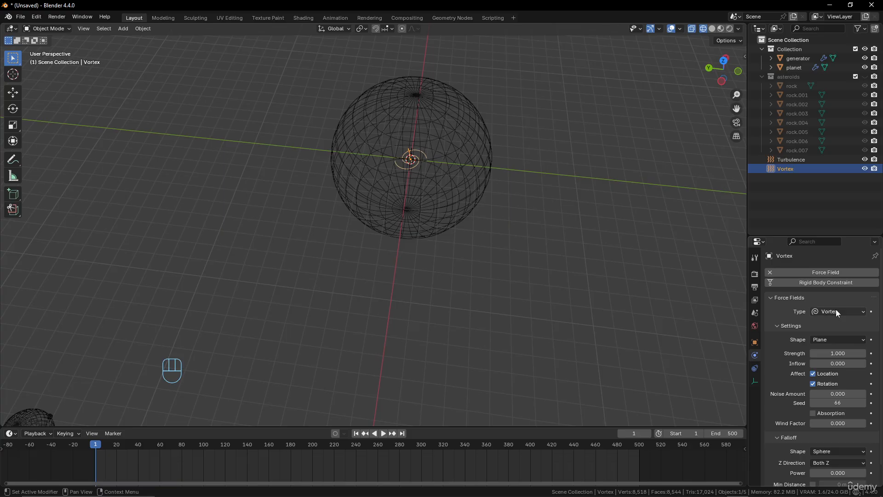
left_click(831, 353)
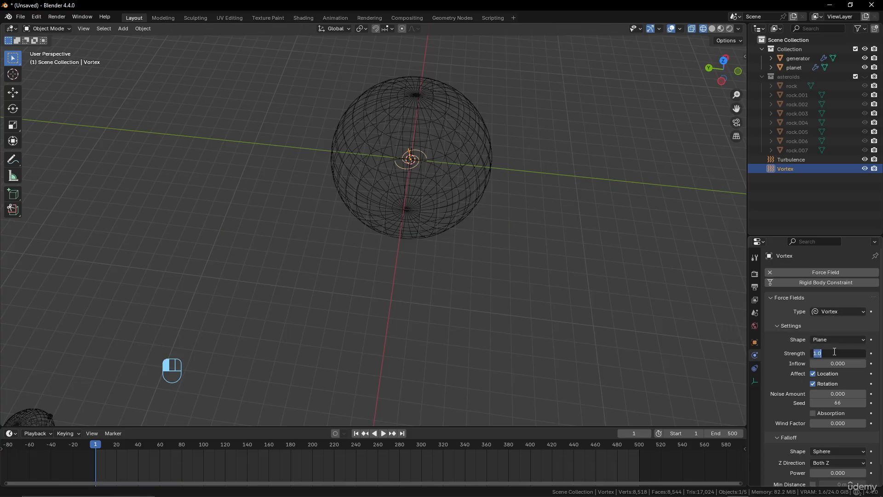
type("10")
key("Return")
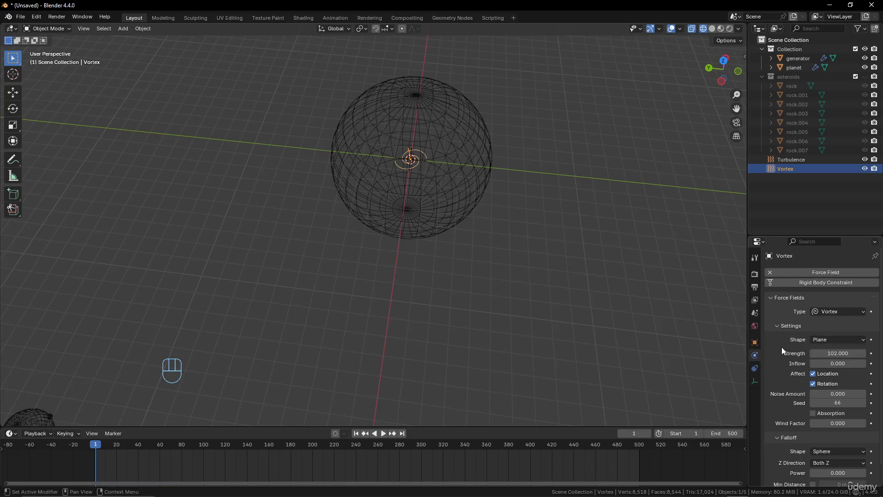
left_click(827, 353)
type("1.02")
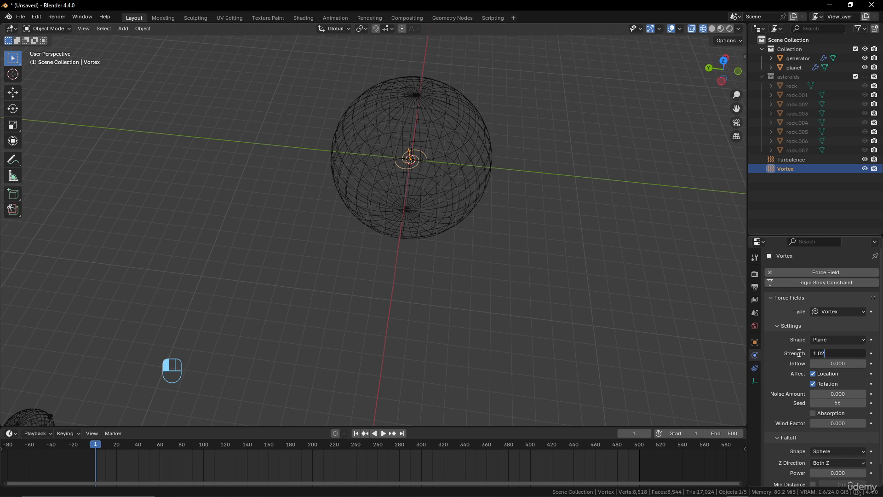
key("Return")
Play the simulation to check the asteroid ring with the new vortex strength, and return to the first frame.
left_click(383, 434)
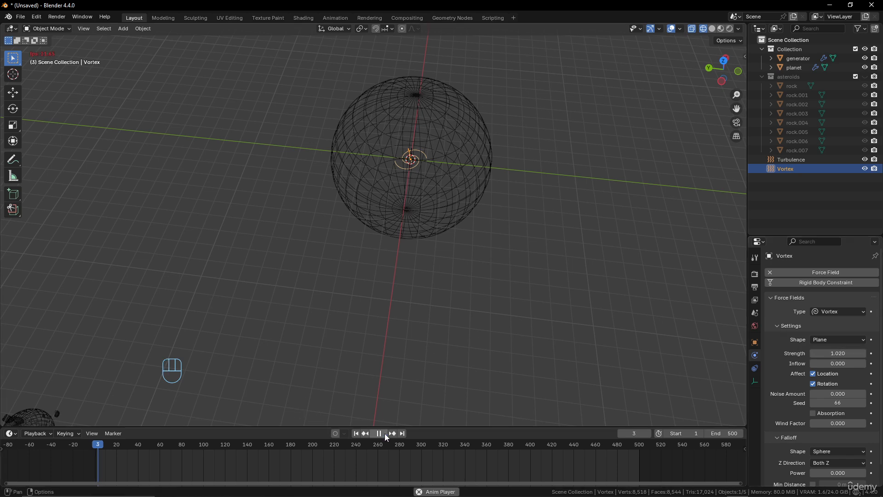
scroll(430, 297, "down", 3)
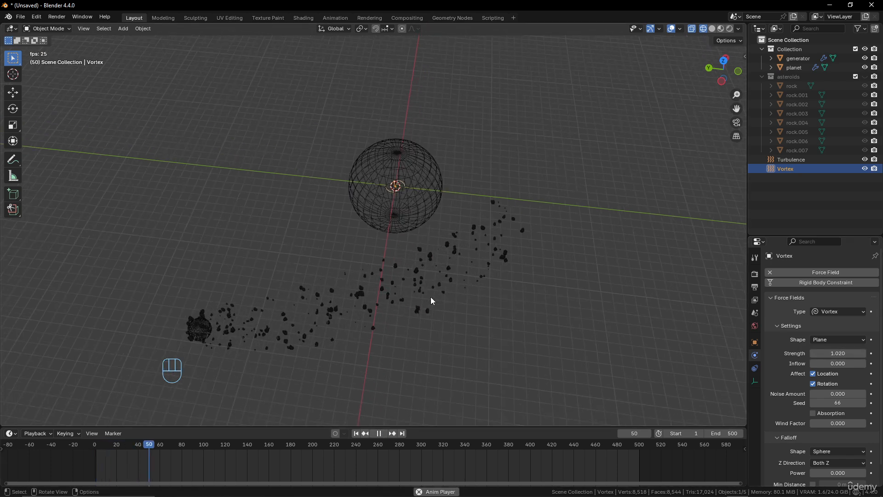
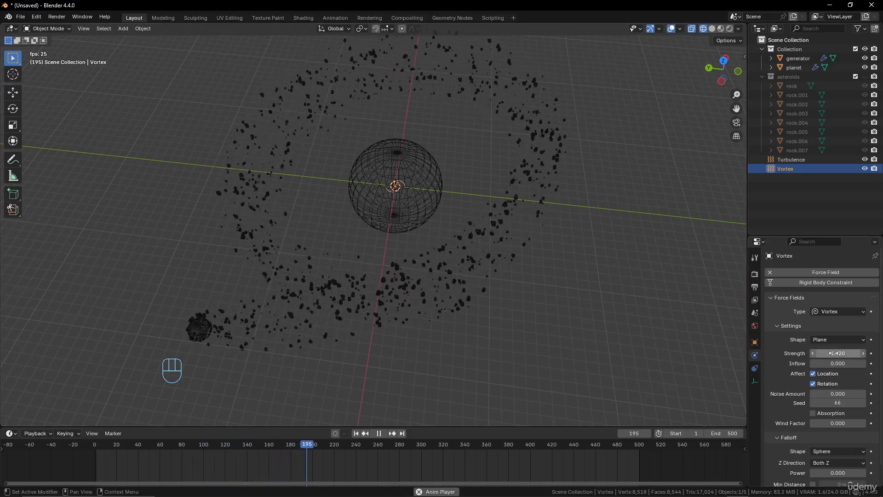
left_click(381, 434)
left_click(356, 433)
Select the generator, enable Rotation in its particle system, and expand the rotation and angular velocity settings.
scroll(452, 399, "up", 2)
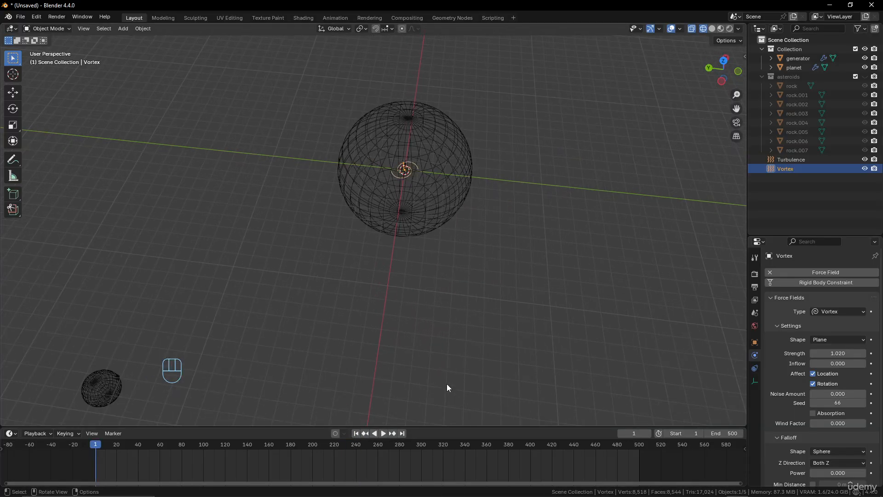
middle_click_drag(446, 384, 437, 315)
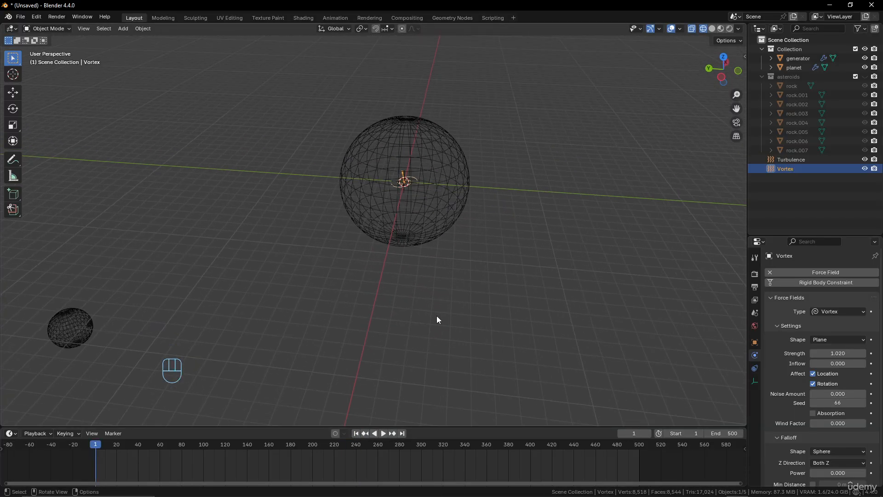
left_click(59, 329)
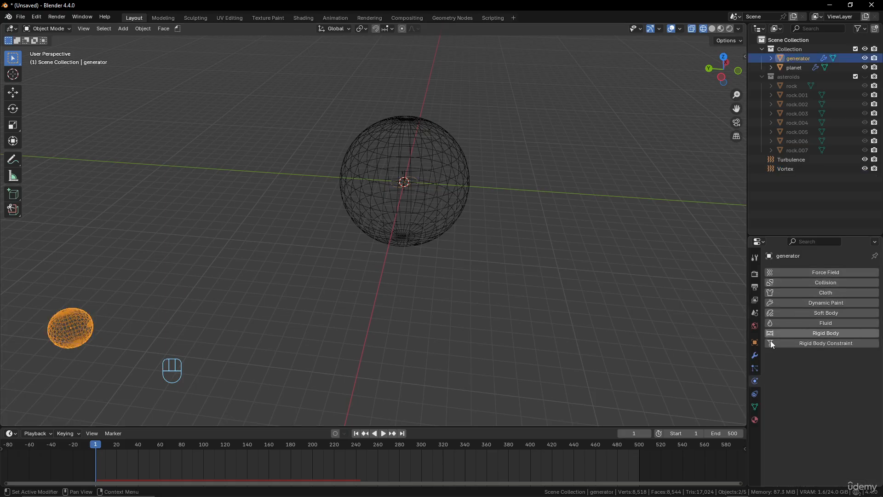
left_click(754, 368)
scroll(829, 318, "down", 4)
scroll(830, 324, "down", 4)
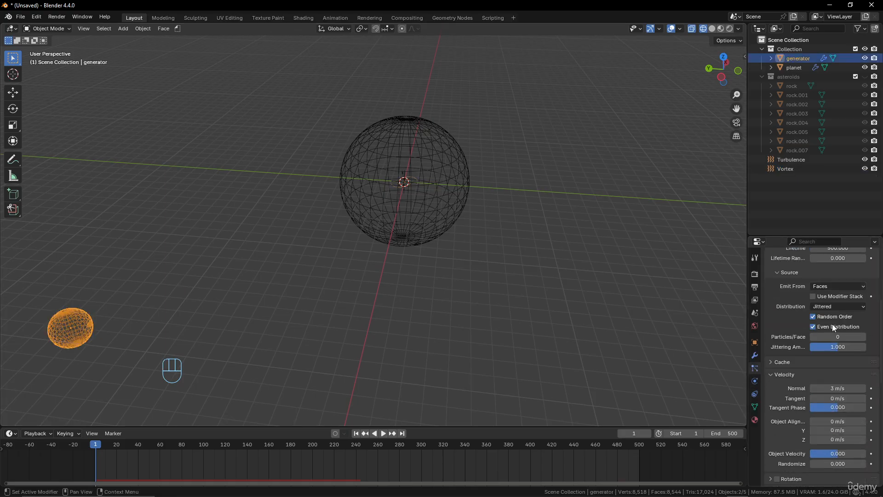
scroll(784, 340, "down", 5)
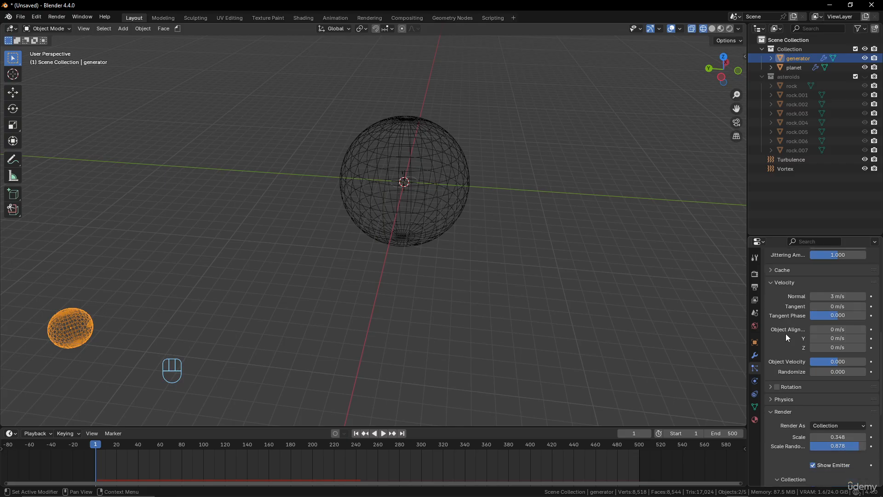
left_click(776, 368)
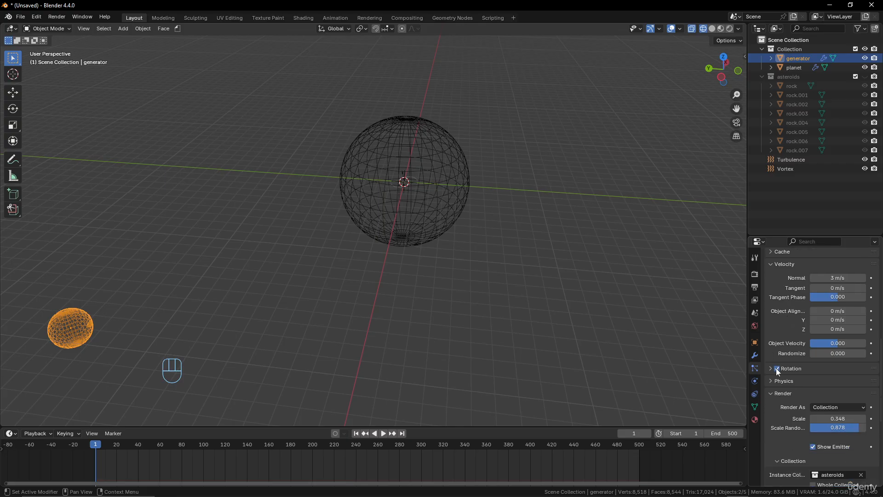
left_click(771, 369)
scroll(782, 343, "down", 3)
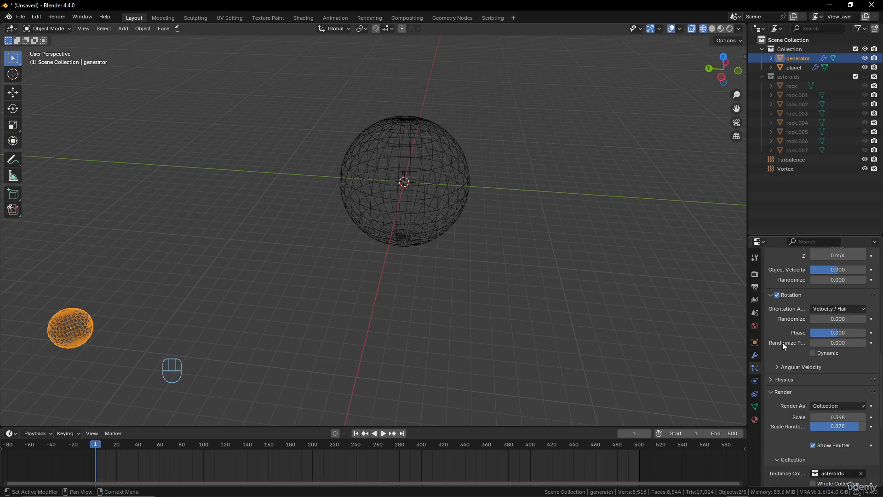
left_click(776, 366)
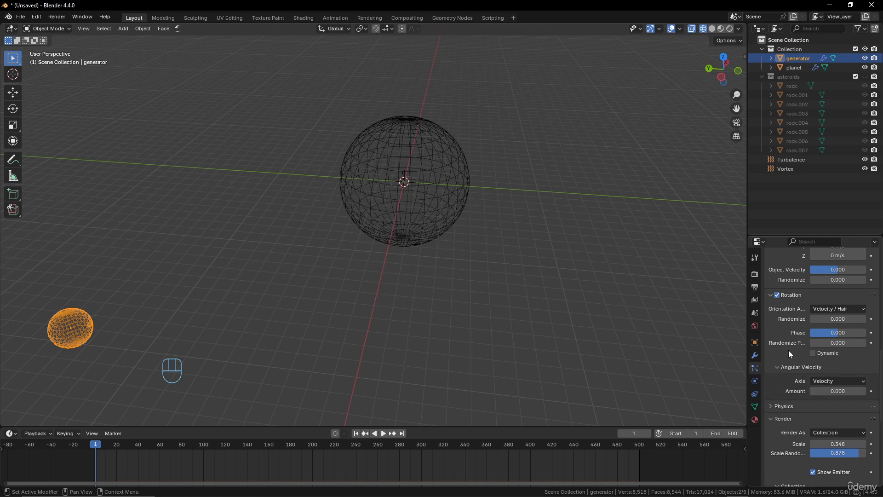
scroll(788, 349, "down", 2)
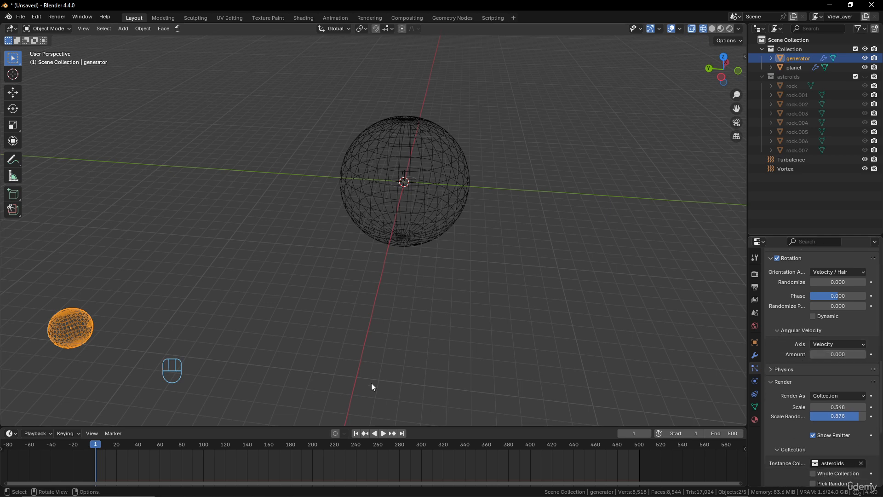
Play the simulation and set the asteroid particles' angular velocity amount to 7.9.
left_click(383, 433)
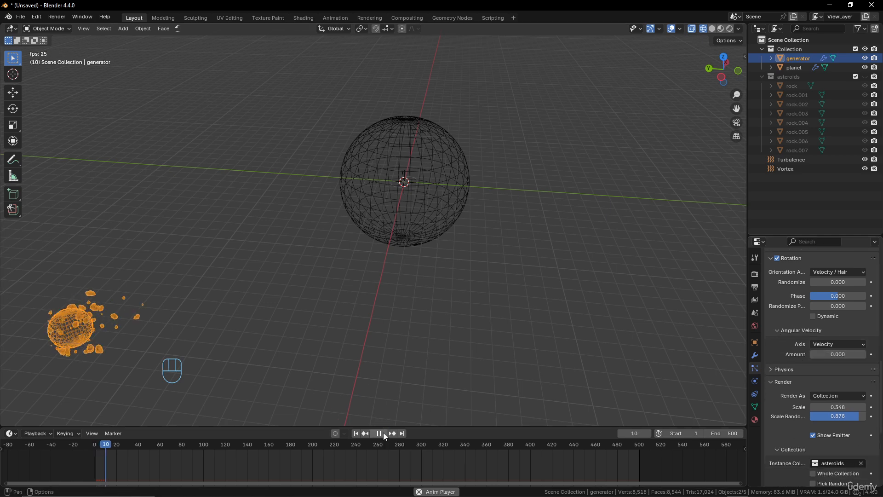
middle_click_drag(388, 411, 431, 300)
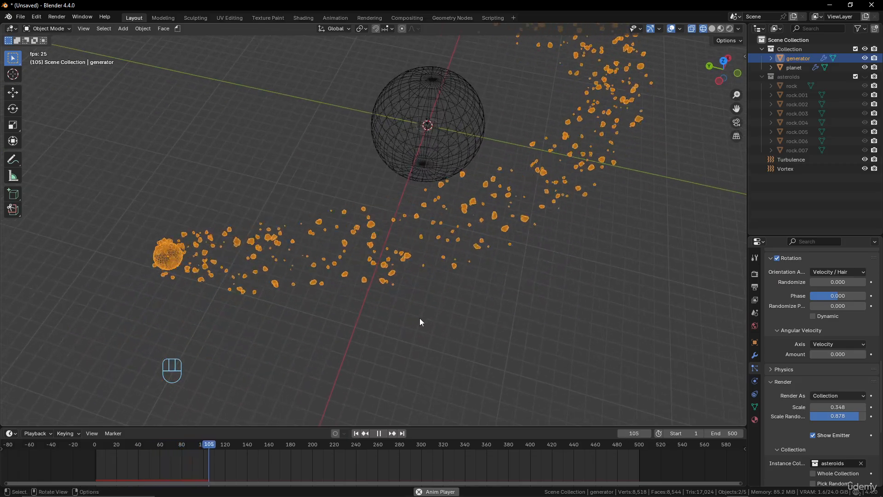
scroll(411, 352, "up", 2)
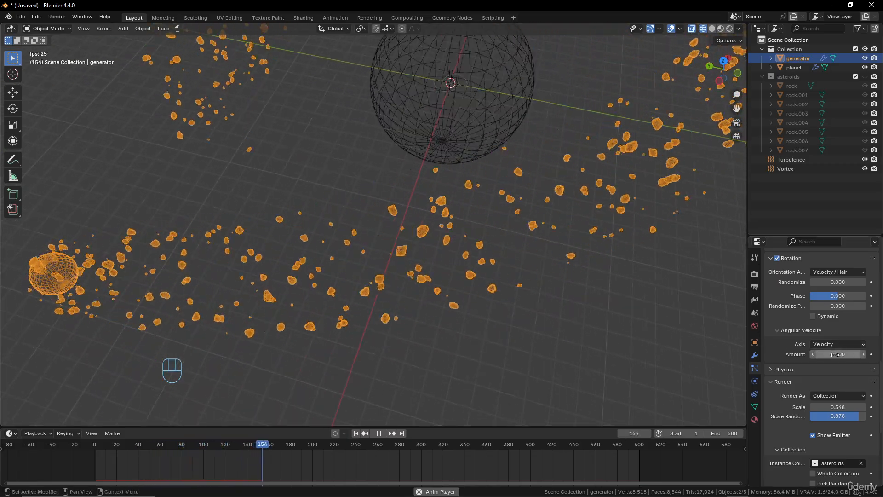
mouse_move(837, 354)
left_mouse_down()
mouse_move(872, 354)
mouse_move(829, 354)
left_mouse_up()
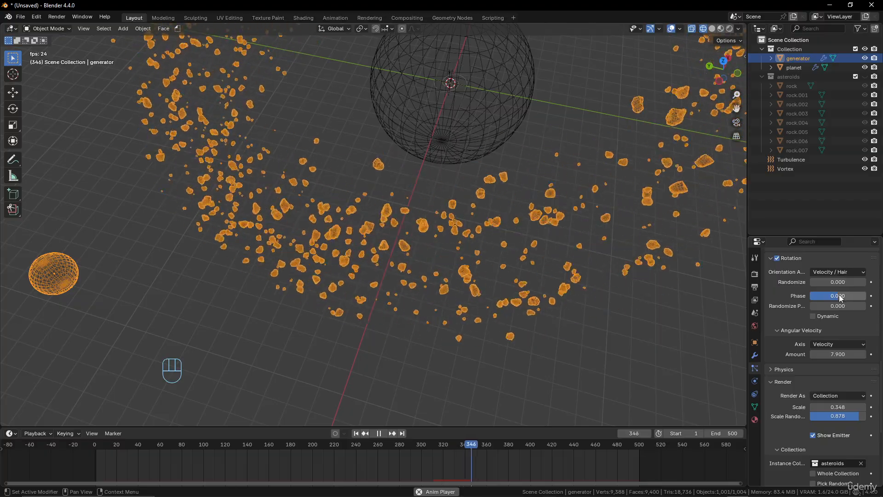
Set the particles' rotation phase to 0.645 and randomize phase to 0.806 with Dynamic enabled, check the playback, and rewind to the first frame.
left_click_drag(839, 296, 861, 305)
left_click(813, 316)
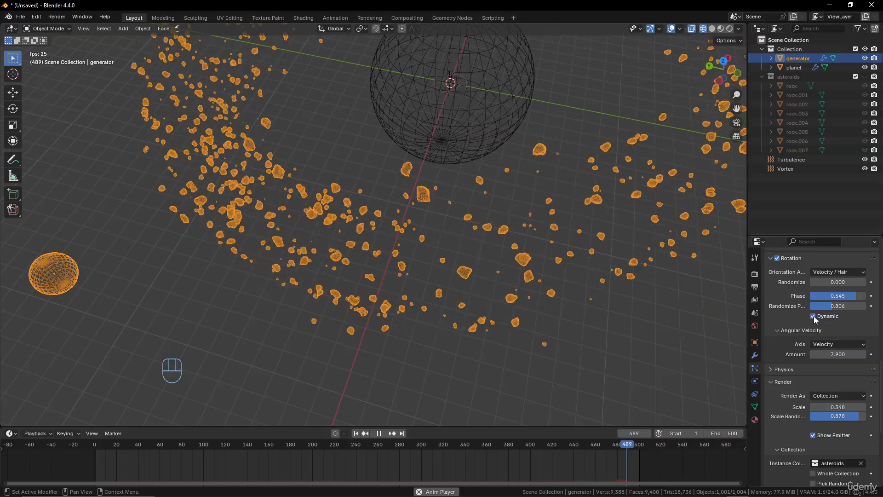
middle_click_drag(616, 303, 518, 313)
scroll(559, 313, "down", 1)
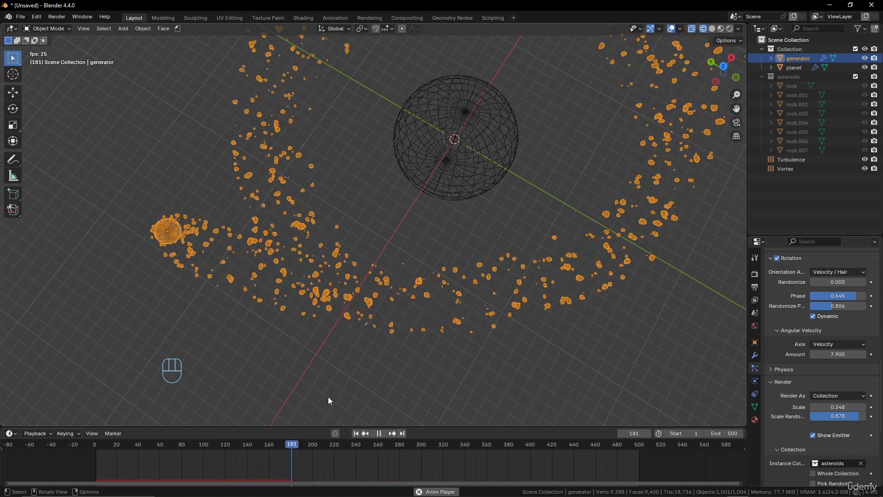
left_click(379, 433)
left_click(356, 433)
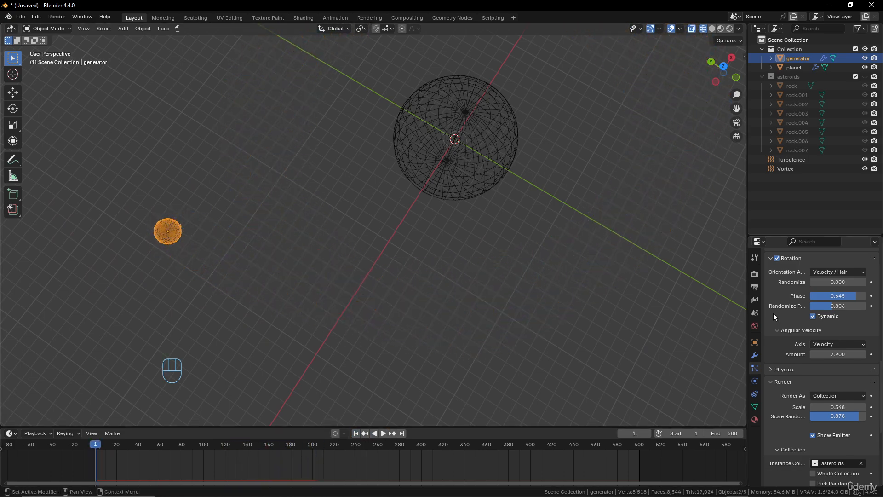
Add a Drag force field at the planet's centre.
middle_click_drag(552, 213, 530, 174)
key("shift+a")
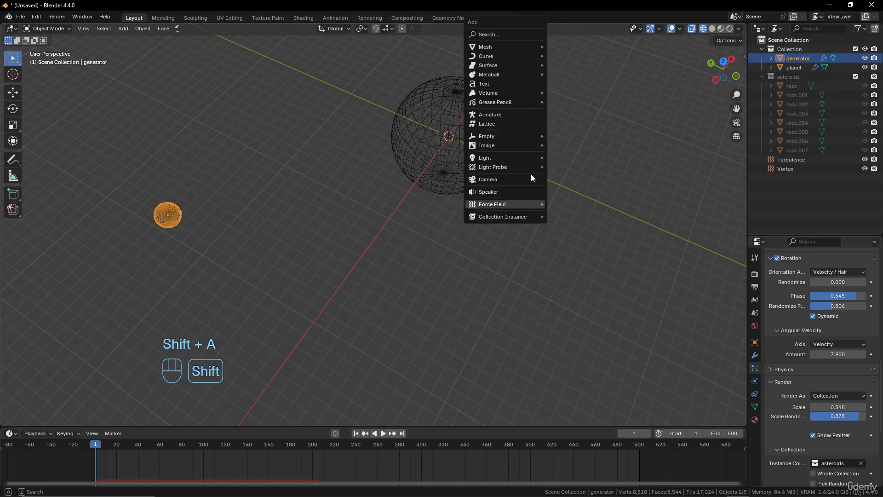
mouse_move(517, 204)
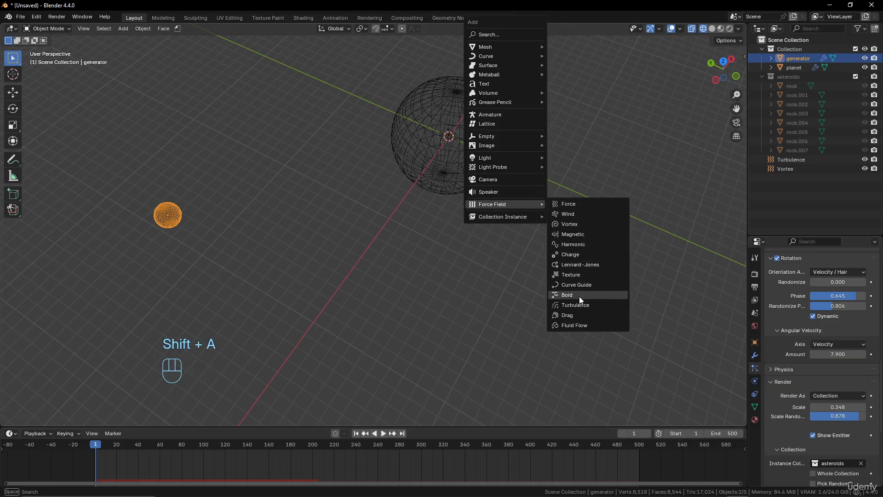
left_click(581, 316)
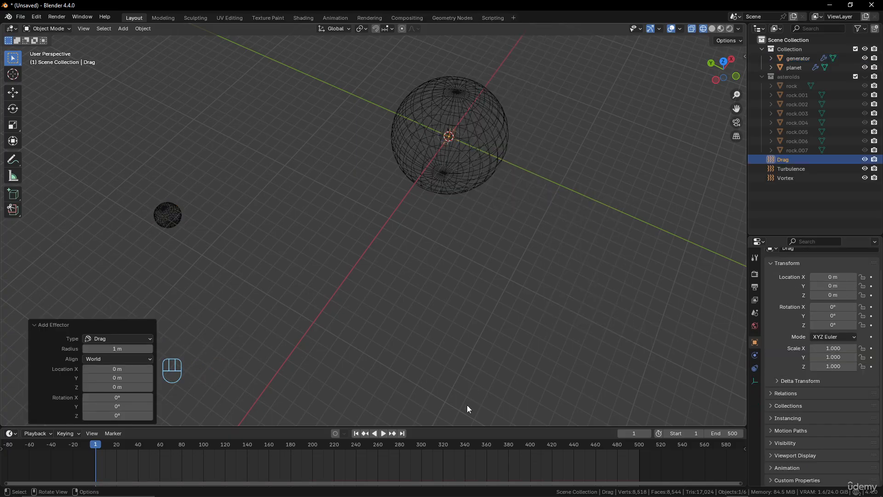
Play the simulation to examine how the Drag field affects the asteroid ring, and rewind to the first frame.
left_click(383, 433)
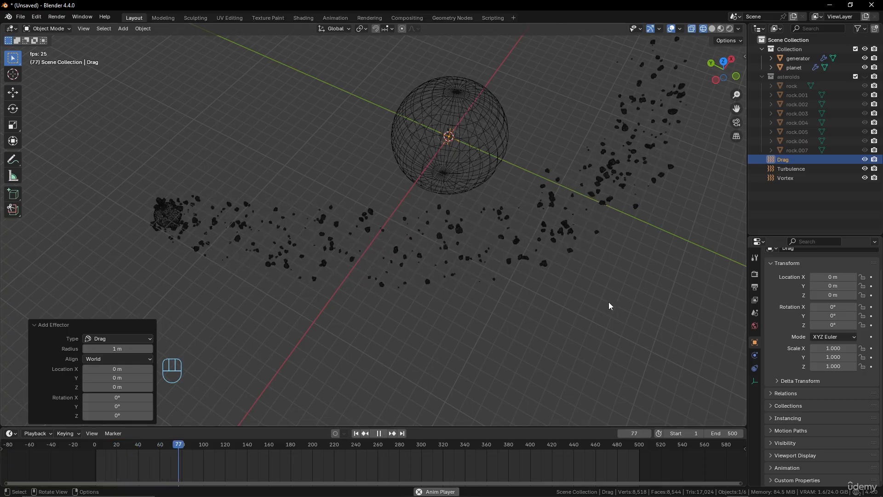
middle_click_drag(620, 294, 623, 321)
scroll(624, 322, "down", 3)
scroll(623, 322, "up", 2)
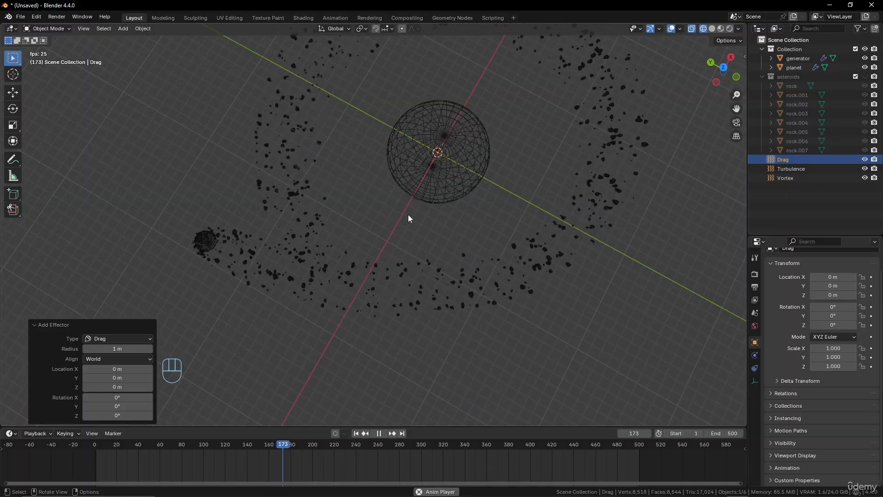
middle_click_drag(528, 286, 528, 252)
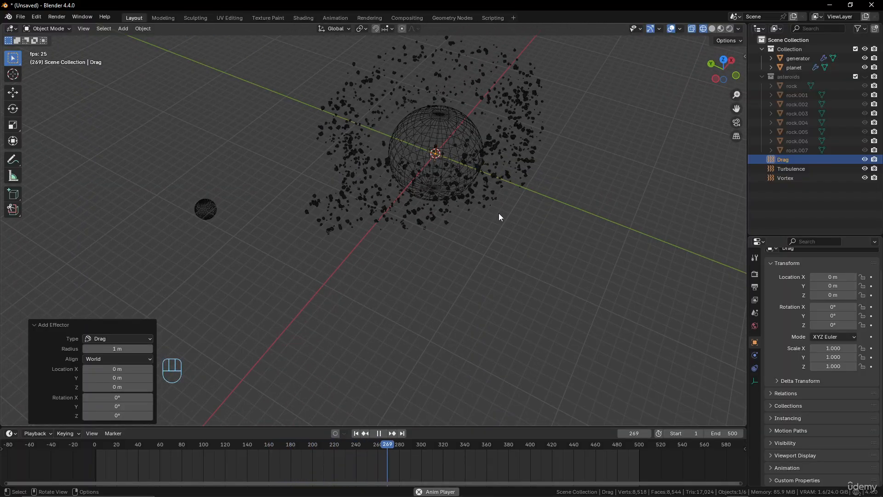
left_click(378, 433)
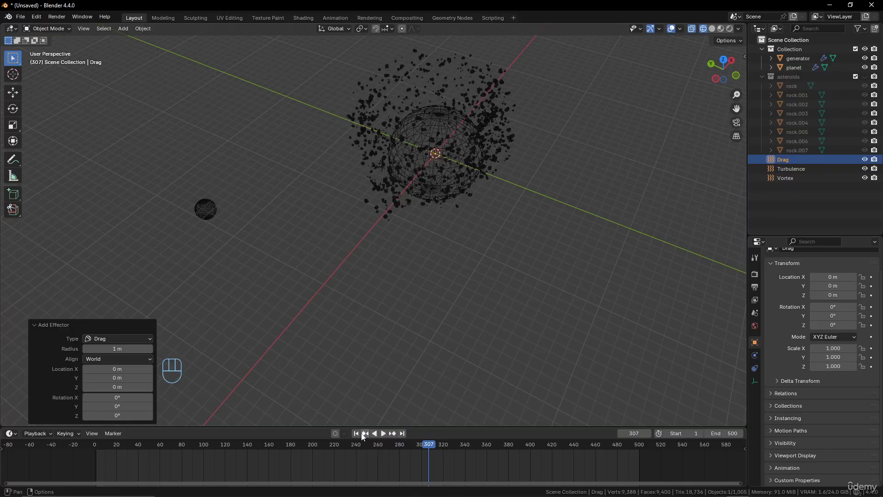
left_click(356, 433)
Replay the asteroid flow briefly, return to the first frame, and delete the Drag force field.
left_click(383, 434)
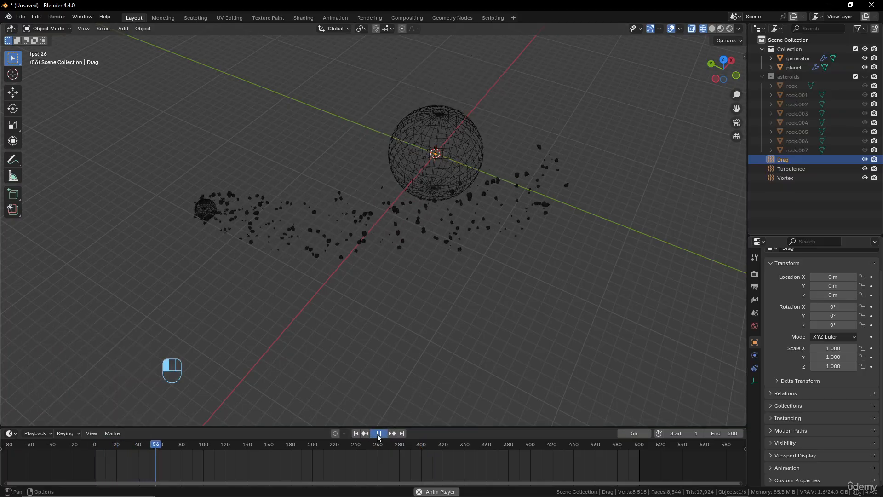
left_click(379, 433)
left_click(356, 434)
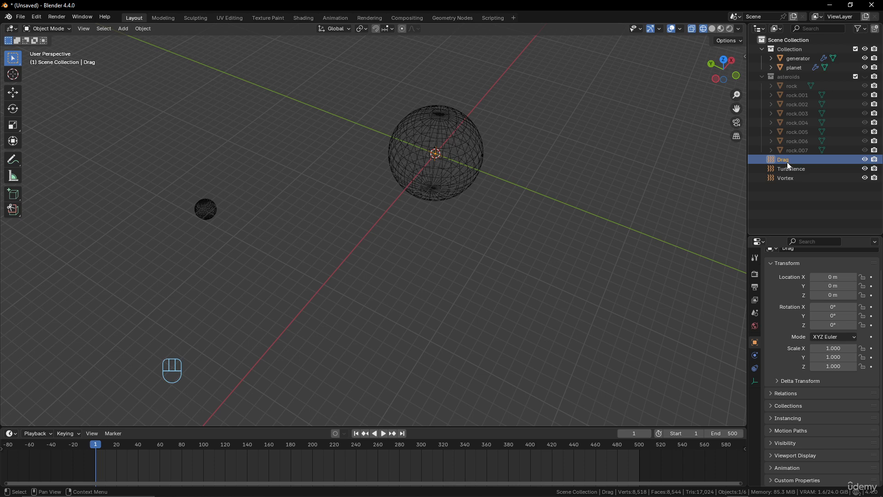
key("Delete")
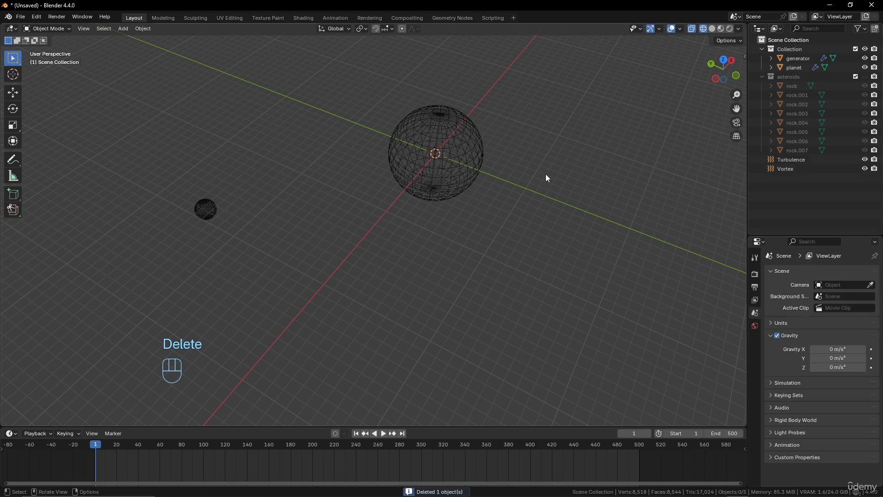
Expand the scene's simulation settings, and select the generator to review its particle emission, source and velocity settings.
scroll(474, 193, "down", 2)
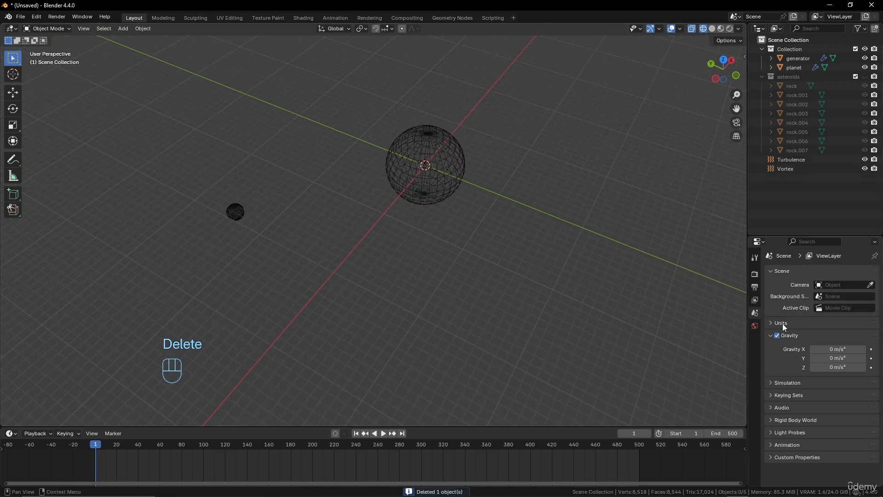
left_click(772, 383)
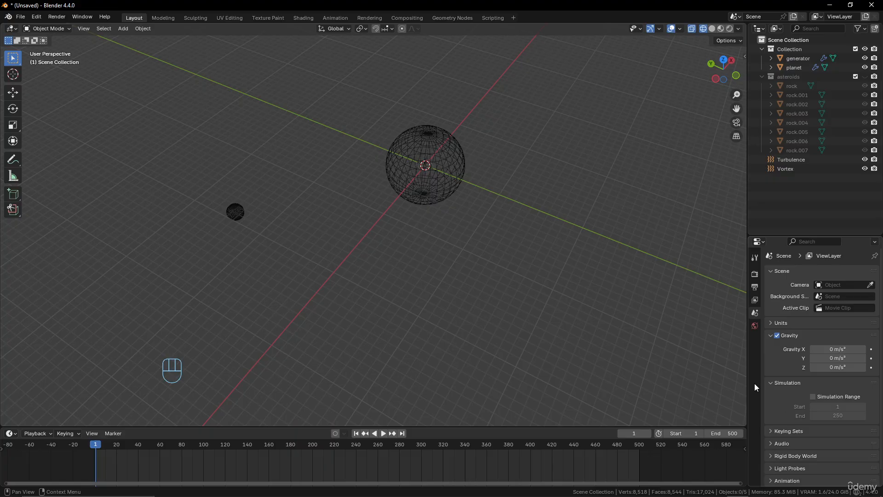
middle_click_drag(451, 189, 438, 239)
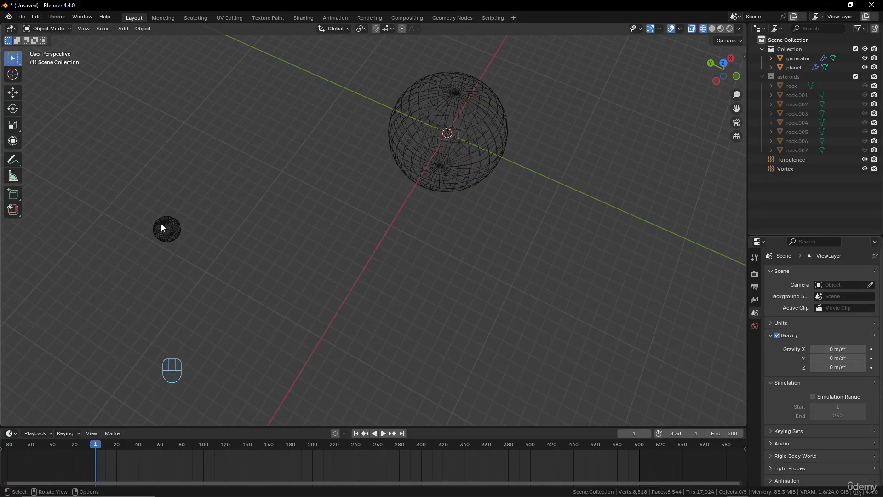
scroll(428, 170, "up", 2)
scroll(428, 169, "down", 2)
left_click(169, 227)
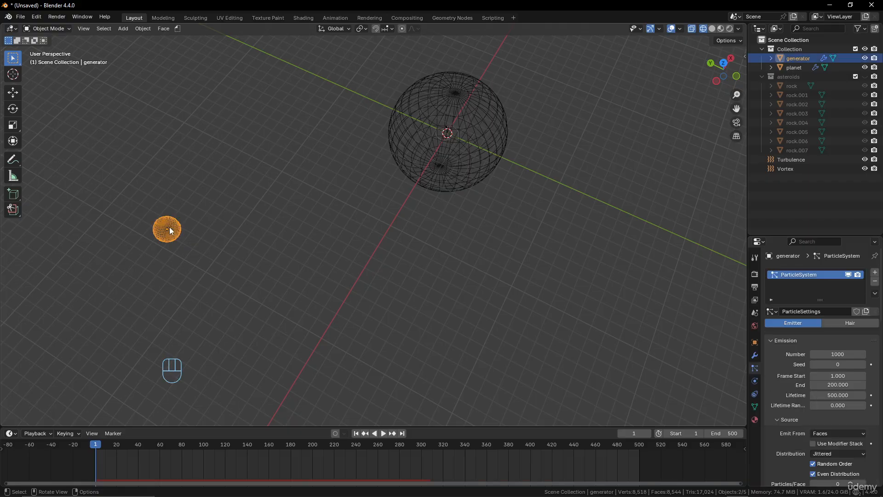
scroll(820, 332, "down", 7)
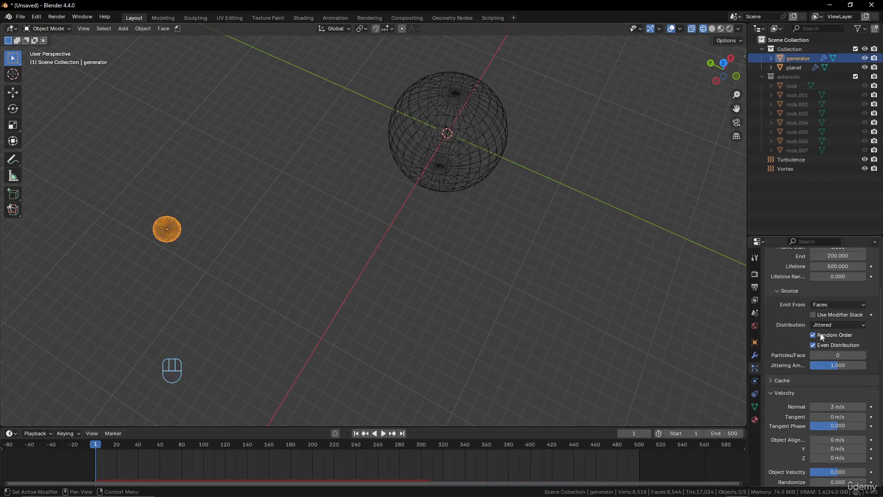
middle_click_drag(545, 314, 539, 293)
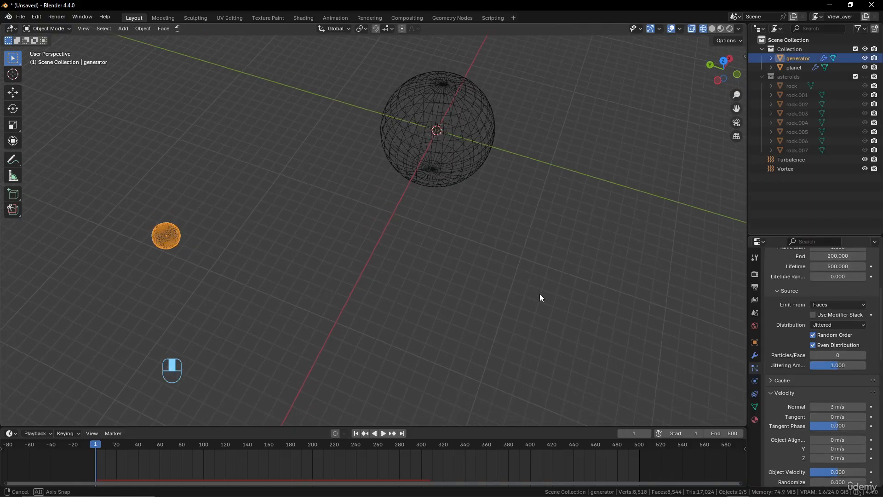
left_click(358, 433)
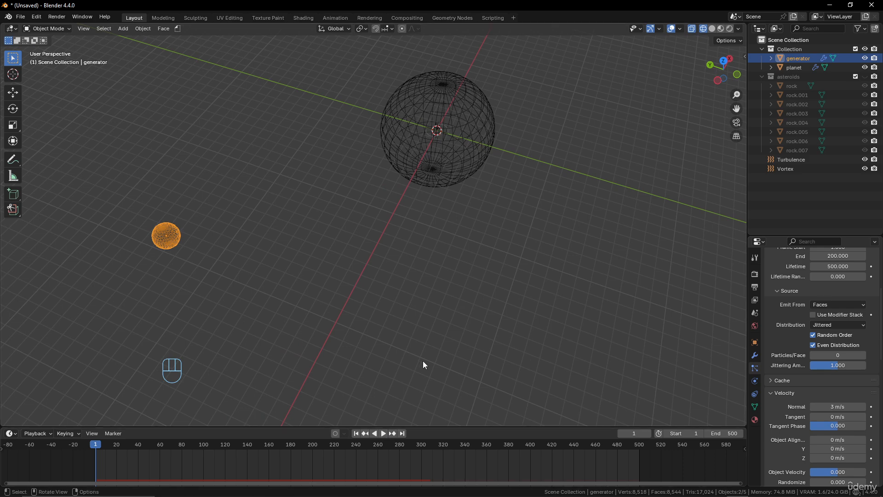
Show the scene's render settings and review the render engine and sampling options.
scroll(441, 336, "down", 3)
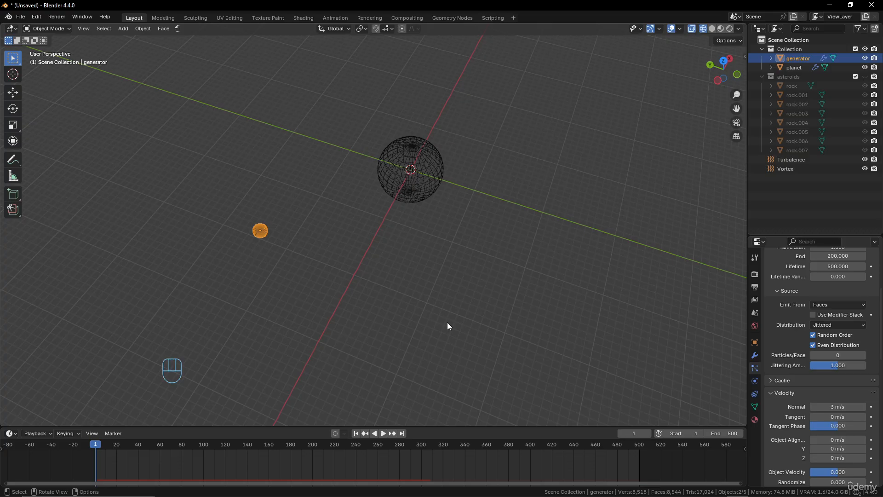
left_click(755, 274)
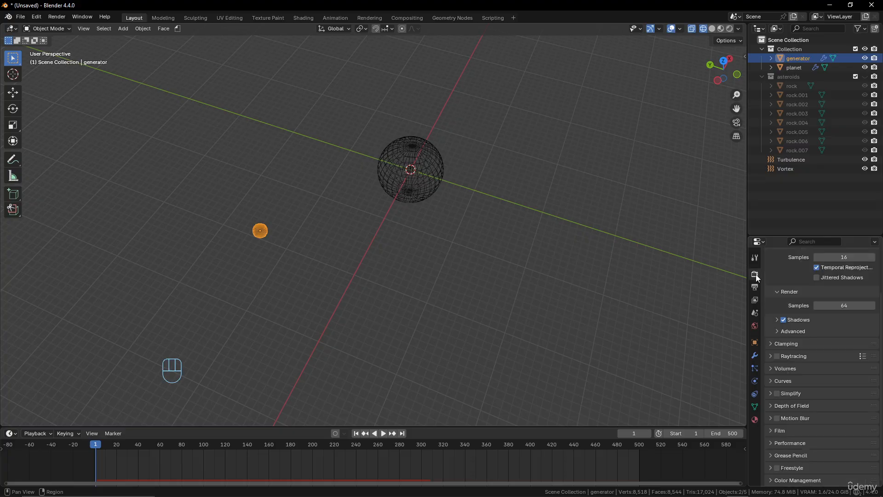
scroll(801, 266, "up", 3)
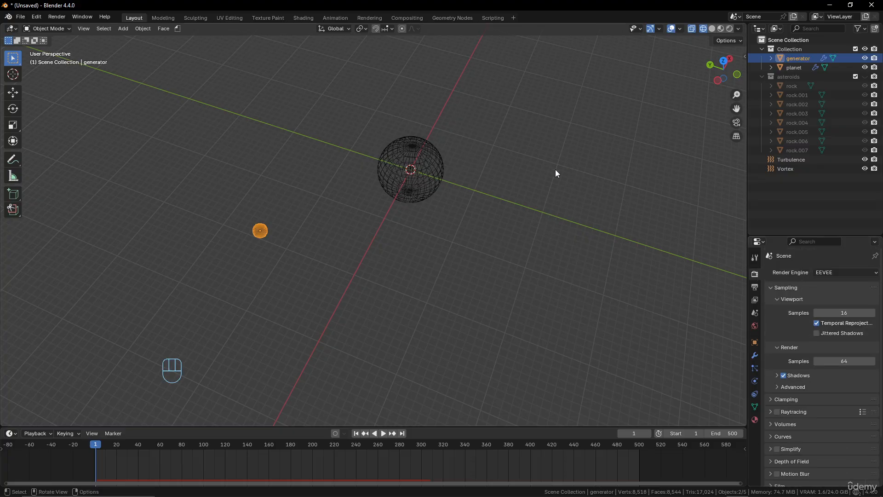
Add a Sun light at the planet's centre.
middle_click_drag(506, 183, 457, 166)
key("shift+a")
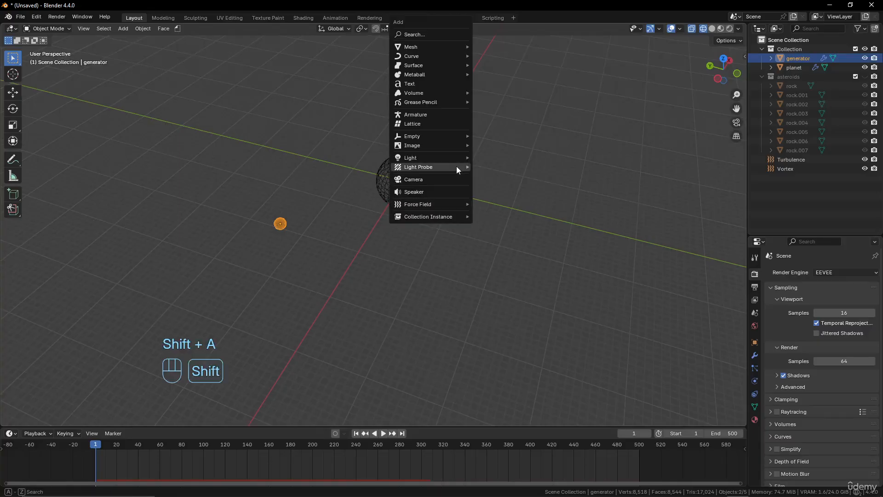
mouse_move(442, 45)
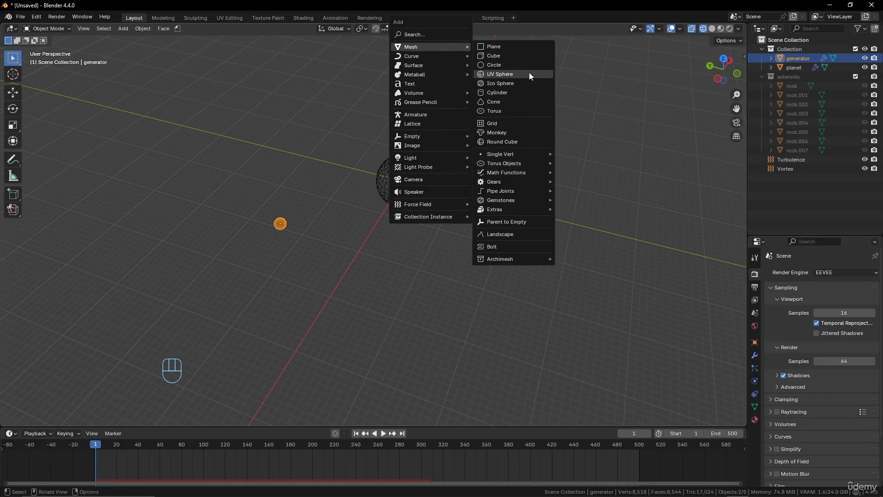
mouse_move(442, 147)
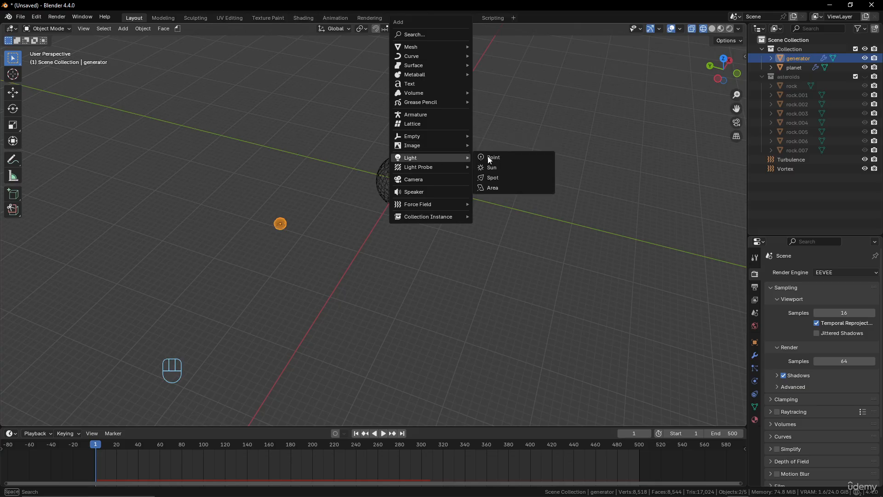
left_click(491, 167)
Tilt the sun so it shines toward the planet, and move it about -5.9 m in X, 51.9 m in Y and 27.1 m in Z.
middle_click_drag(511, 167, 449, 200)
key("r")
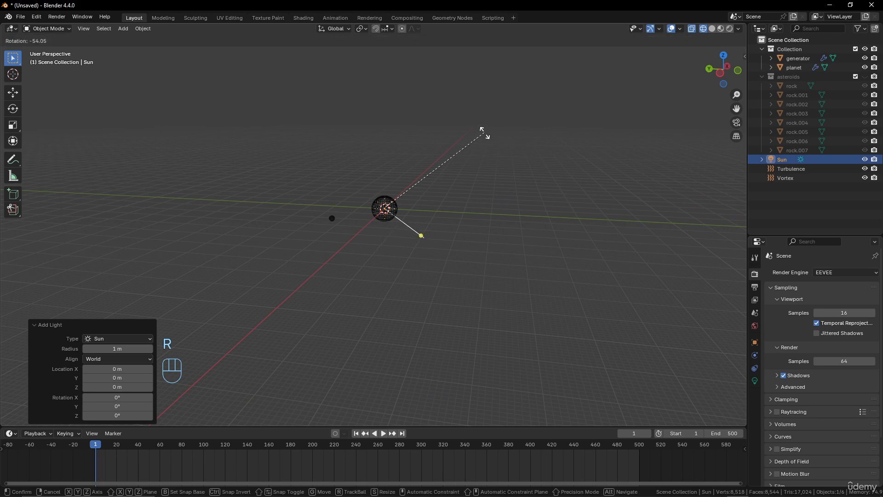
left_click(487, 164)
key("g")
left_click(380, 124)
middle_click_drag(381, 138, 424, 198)
scroll(506, 216, "up", 3)
Set the Sun light's strength to 3.
left_click(754, 381)
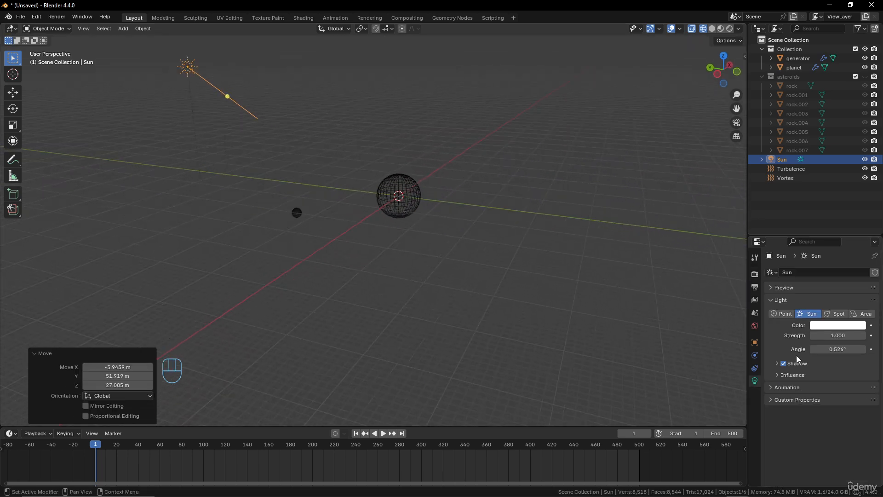
left_click(832, 336)
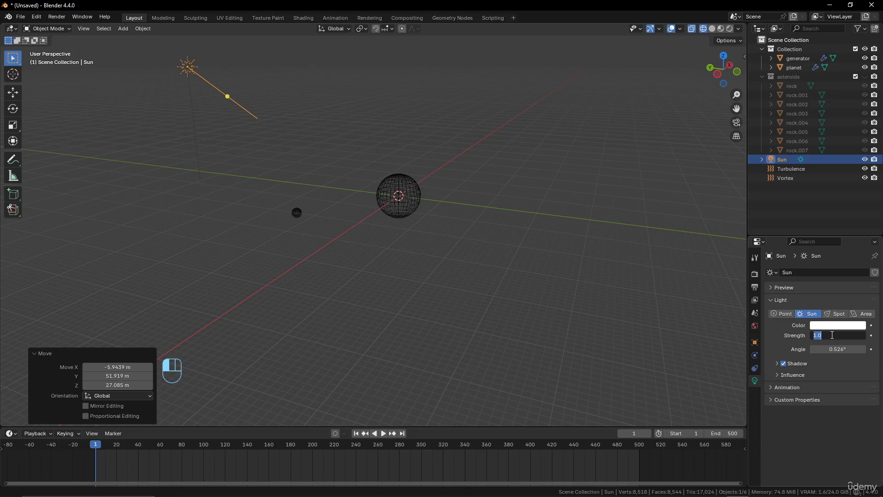
type("3")
key("Return")
Switch the viewport to rendered shading and examine how the sunlight falls on the planet and the generator.
scroll(436, 266, "down", 1)
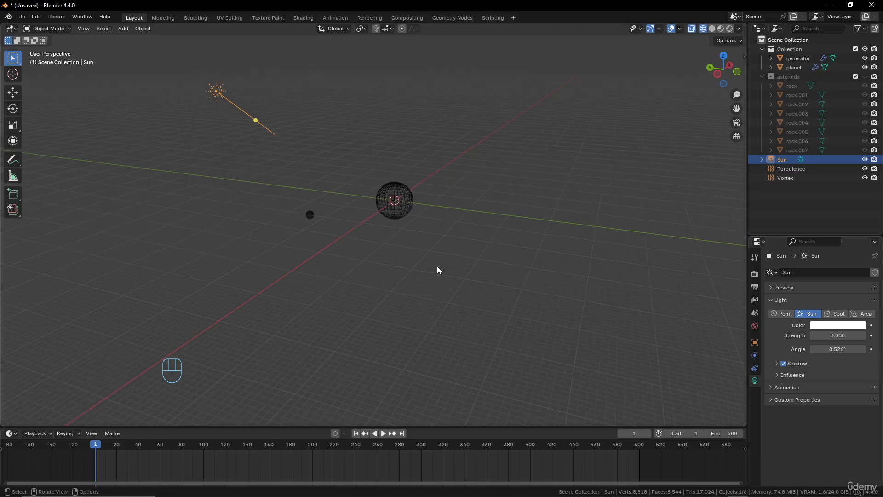
scroll(435, 246, "up", 5)
scroll(434, 241, "down", 2)
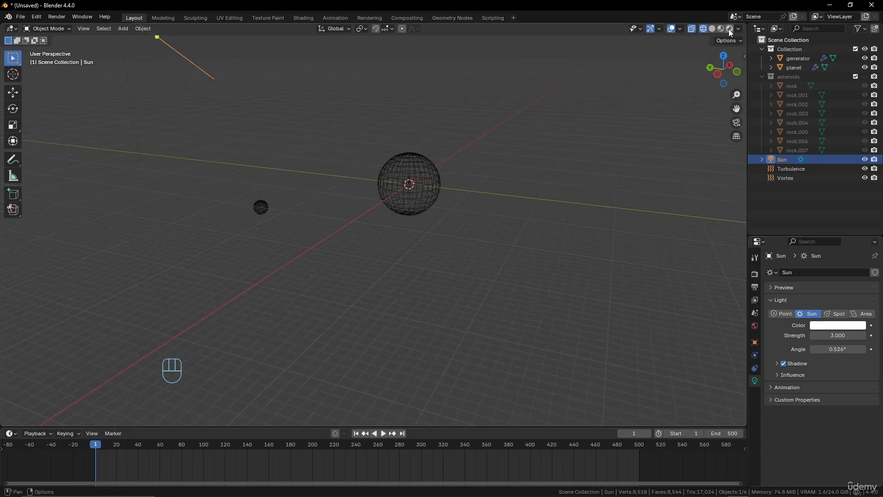
scroll(451, 179, "up", 4)
scroll(451, 178, "down", 4)
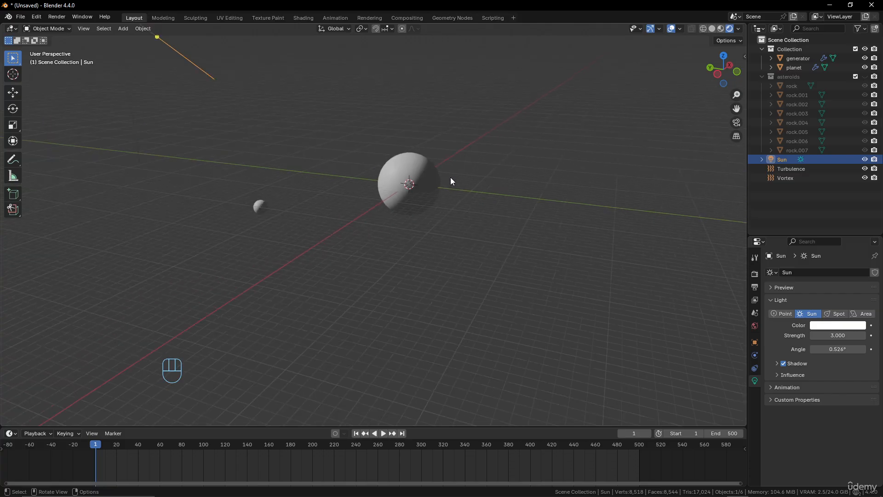
mouse_move(450, 178)
middle_mouse_down("shift")
mouse_move(436, 184)
mouse_move(435, 210)
mouse_move(507, 223)
middle_mouse_up("shift")
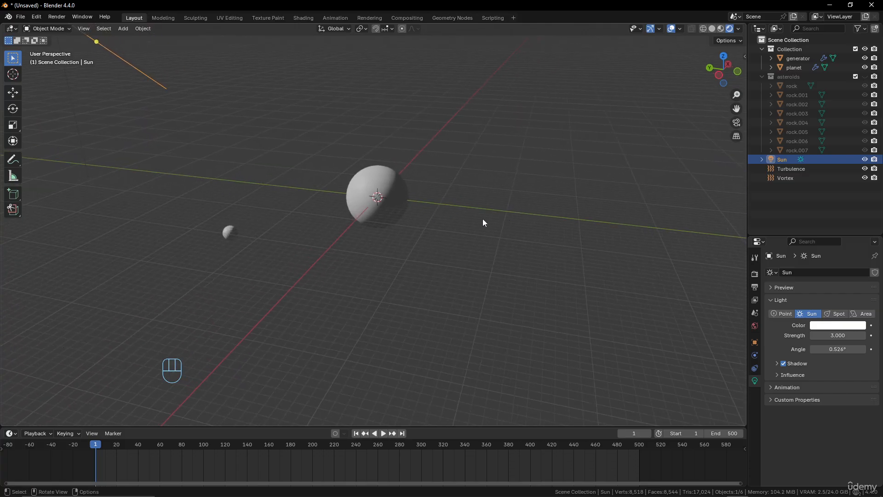
scroll(482, 219, "down", 3)
scroll(481, 219, "up", 2)
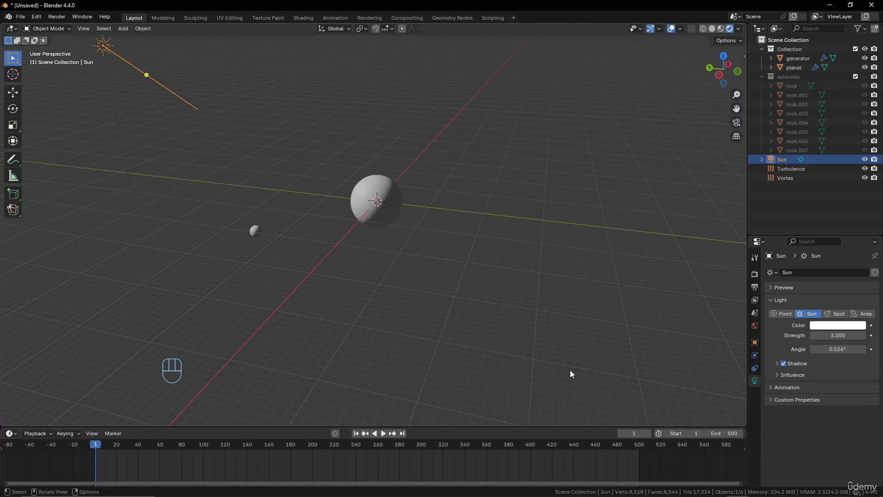
Assign an Environment Texture to the world background's color.
left_click(755, 326)
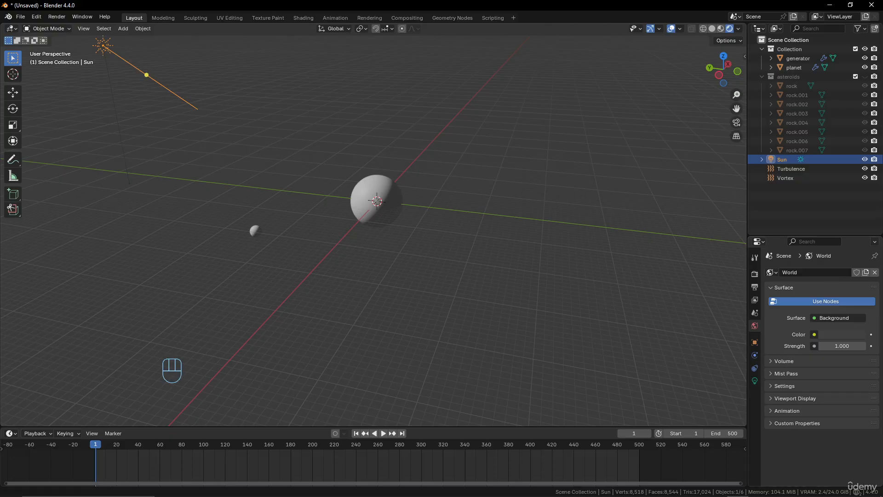
key("alt+Tab")
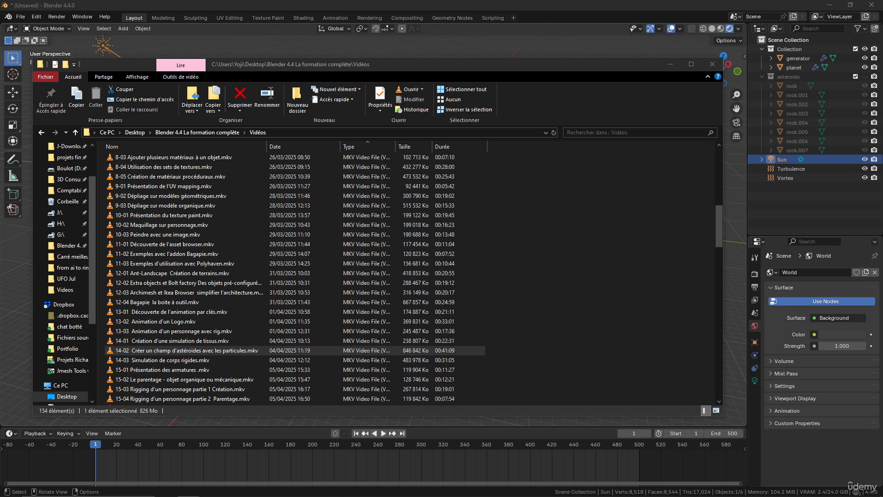
left_click_drag(882, 78, 417, 73)
left_click(711, 64)
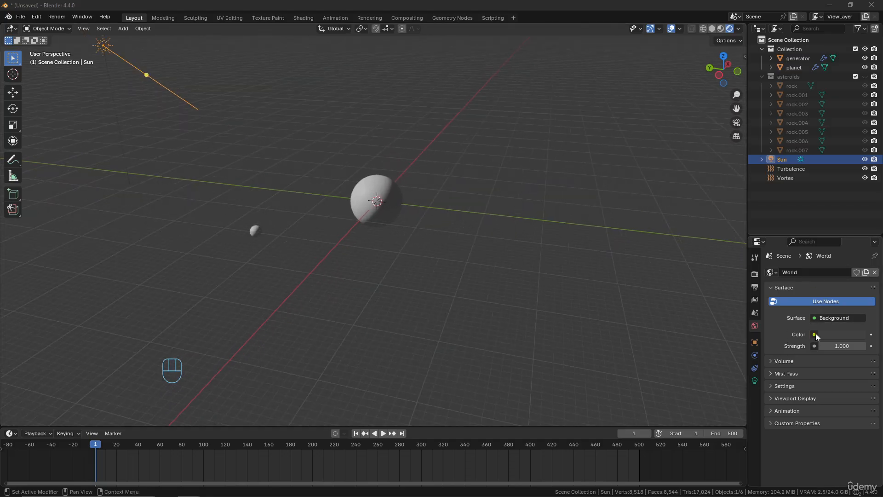
left_click(814, 334)
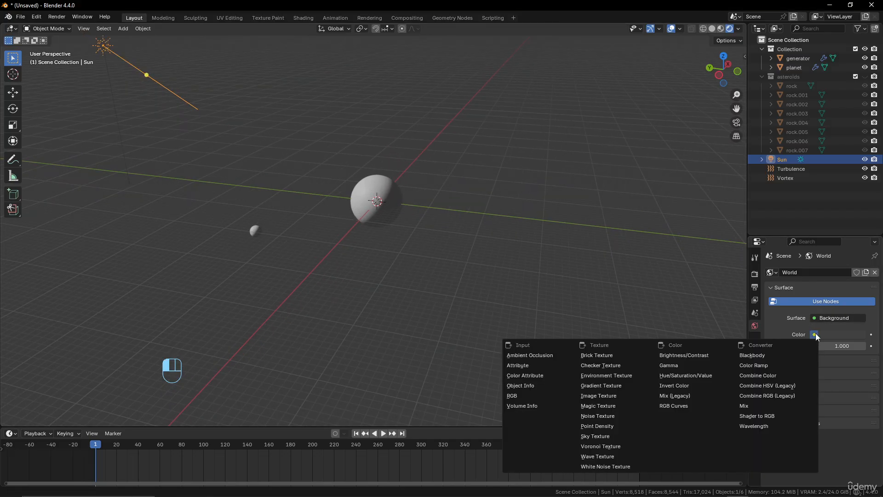
left_click(641, 376)
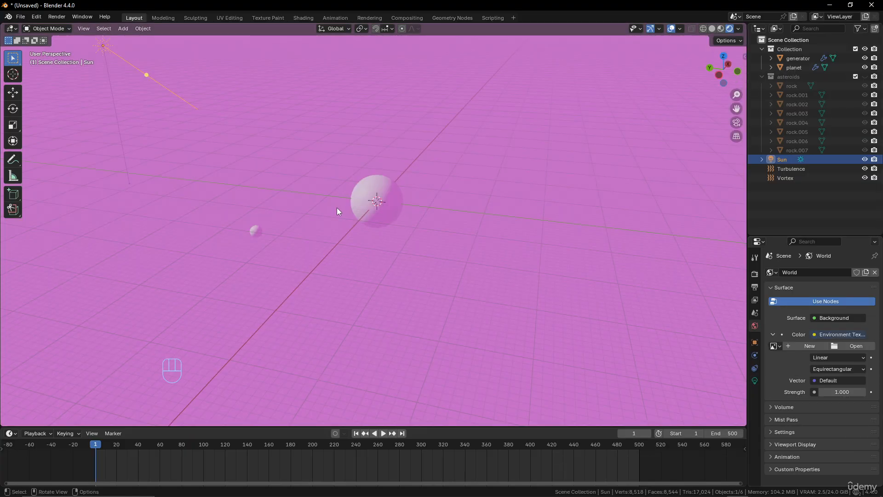
Load the "13-2 Animating a Logo" folder in Easy HDRI and create the world nodes with the HDR_multi_nebulae image.
left_click(744, 57)
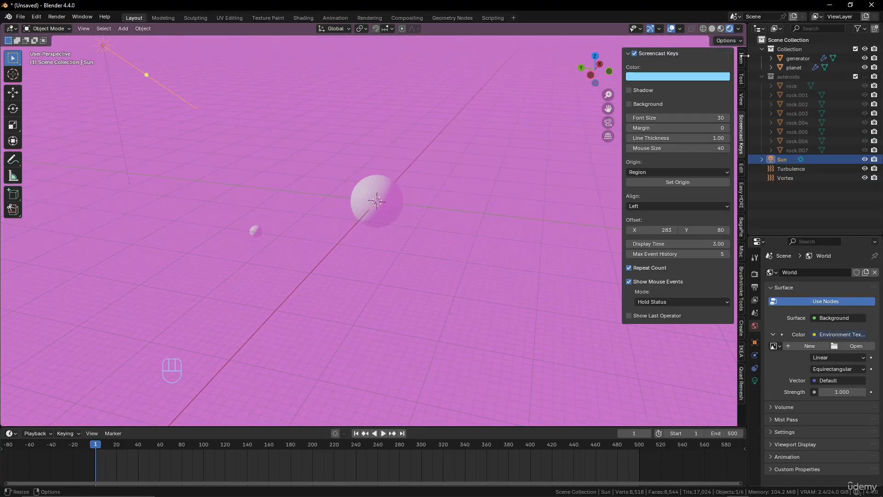
left_click(741, 185)
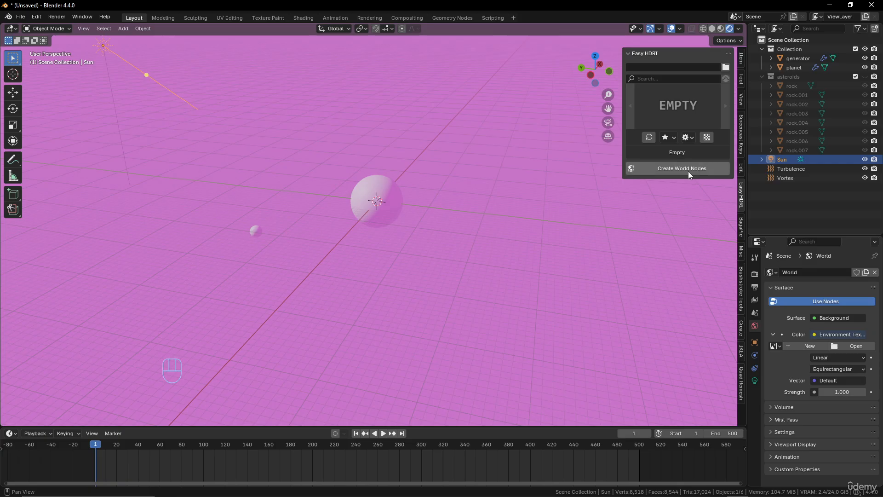
left_click(725, 68)
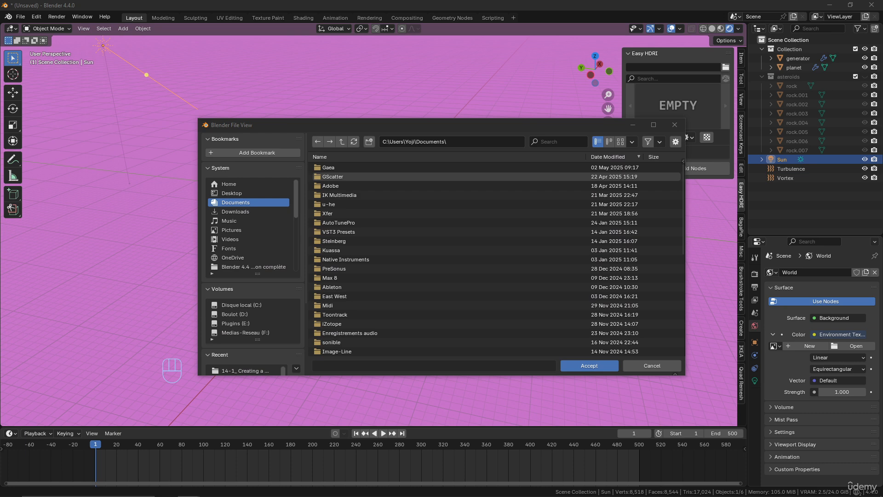
left_click(473, 139)
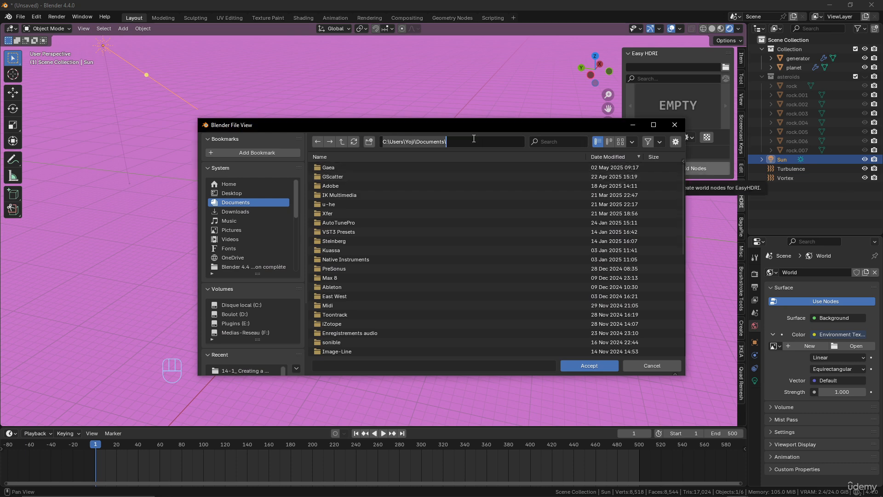
key("ctrl+v")
key("Return")
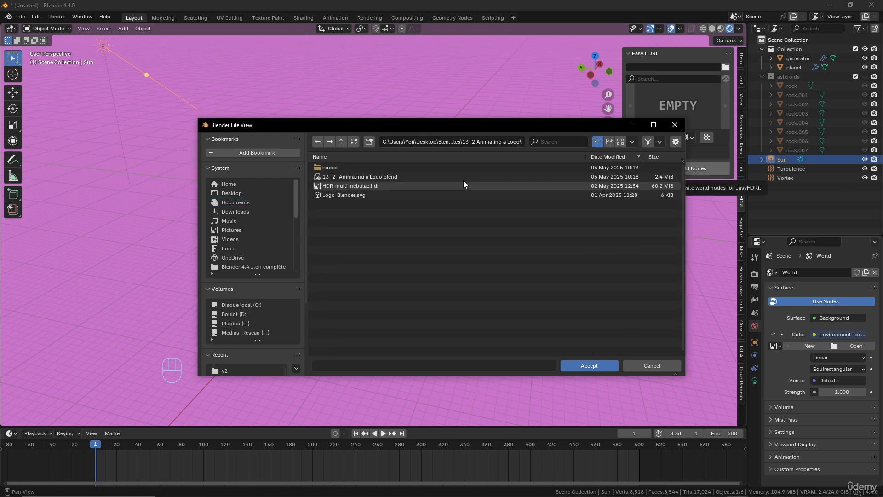
left_click(595, 365)
left_click(676, 168)
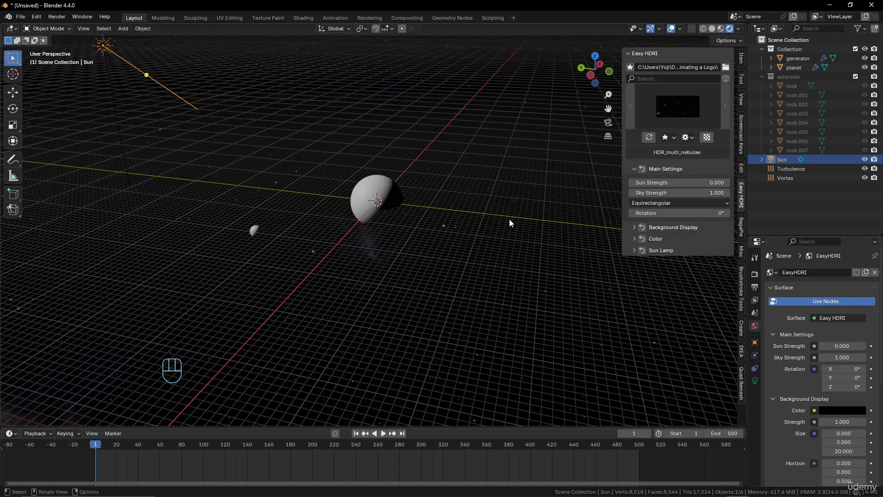
middle_click_drag(509, 219, 422, 218)
scroll(432, 197, "down", 4)
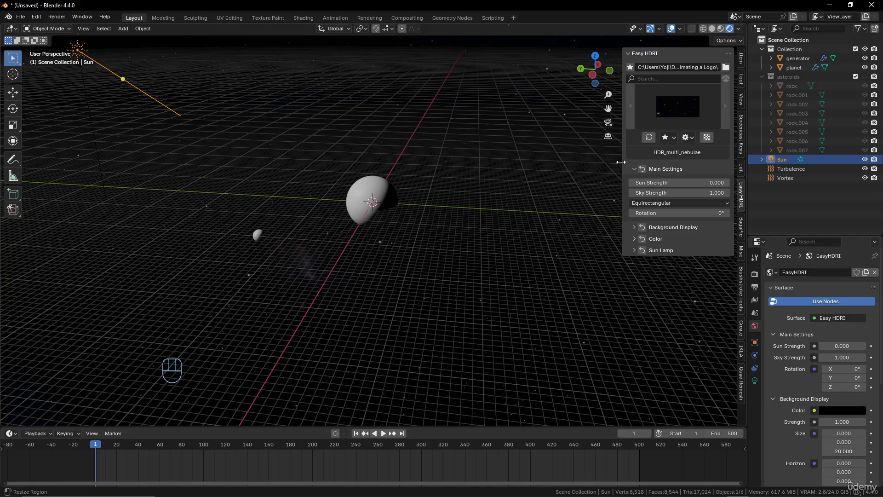
left_click_drag(624, 165, 779, 169)
Select the planet and switch to the Shading workspace with rendered viewport shading.
scroll(430, 208, "down", 2)
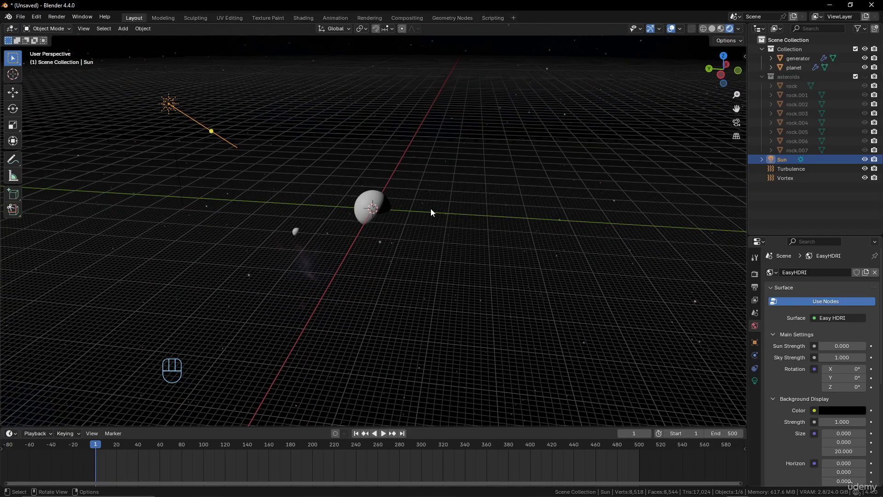
scroll(431, 208, "up", 2)
middle_click_drag(430, 209, 446, 204, "shift")
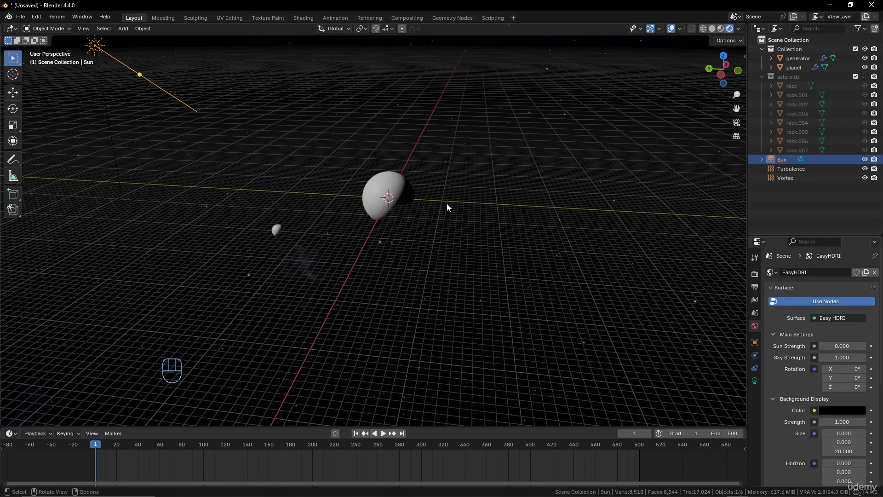
scroll(441, 204, "up", 3)
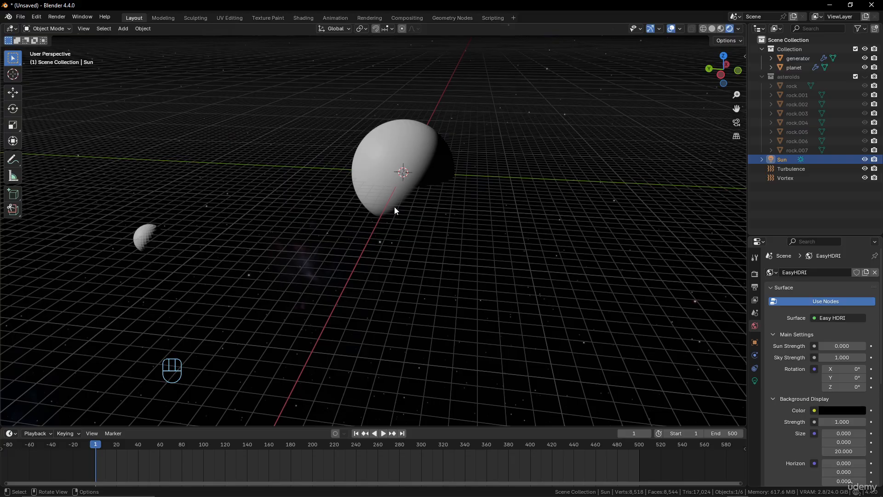
left_click(413, 142)
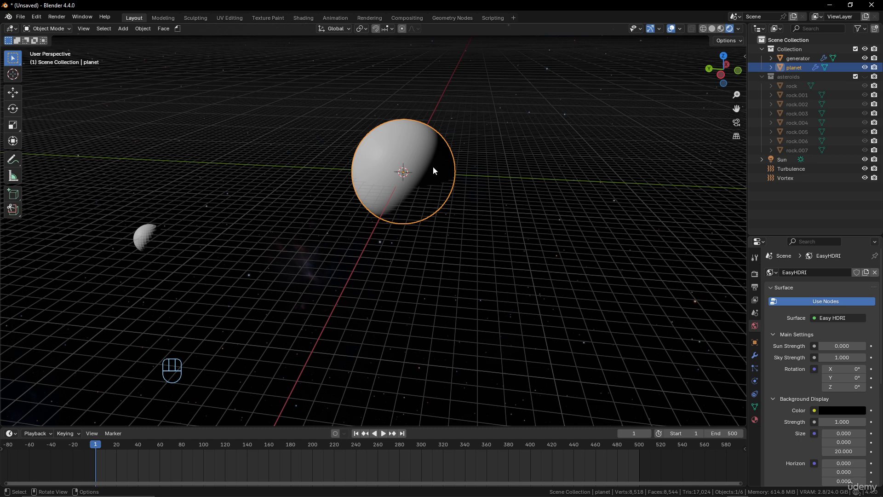
left_click(305, 18)
left_click(712, 29)
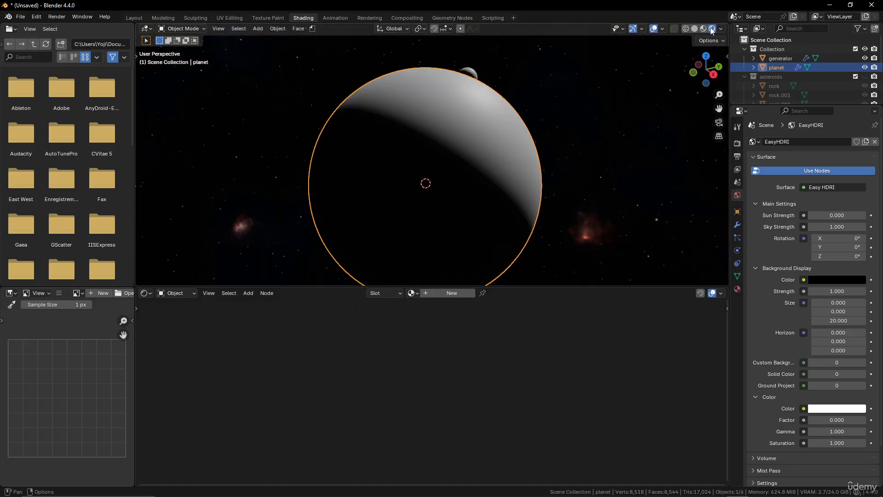
scroll(532, 175, "down", 3)
middle_click_drag(532, 174, 547, 184)
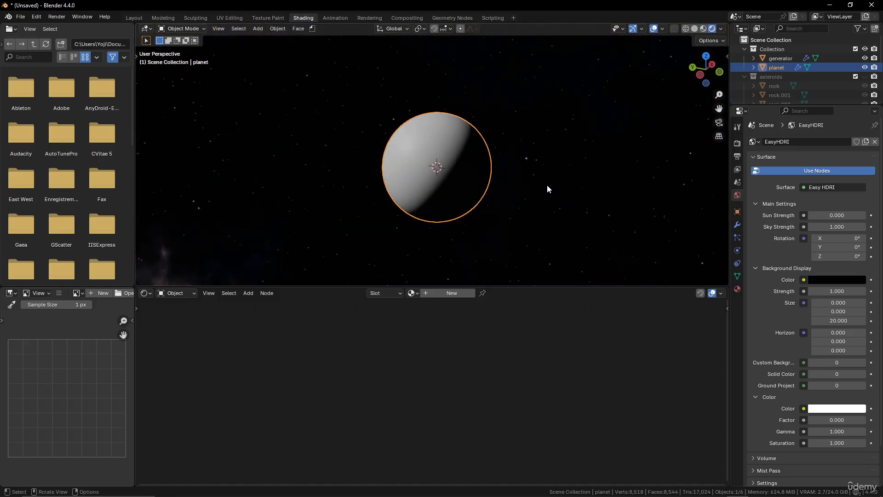
scroll(547, 179, "up", 4)
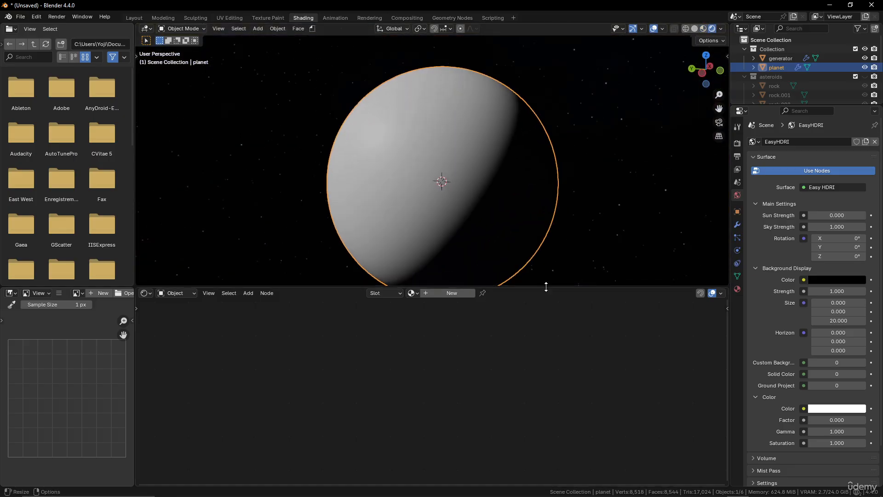
Create a new material on the planet and name it "planet".
mouse_move(546, 286)
left_mouse_down()
mouse_move(544, 270)
mouse_move(544, 295)
left_mouse_up()
left_click(450, 302)
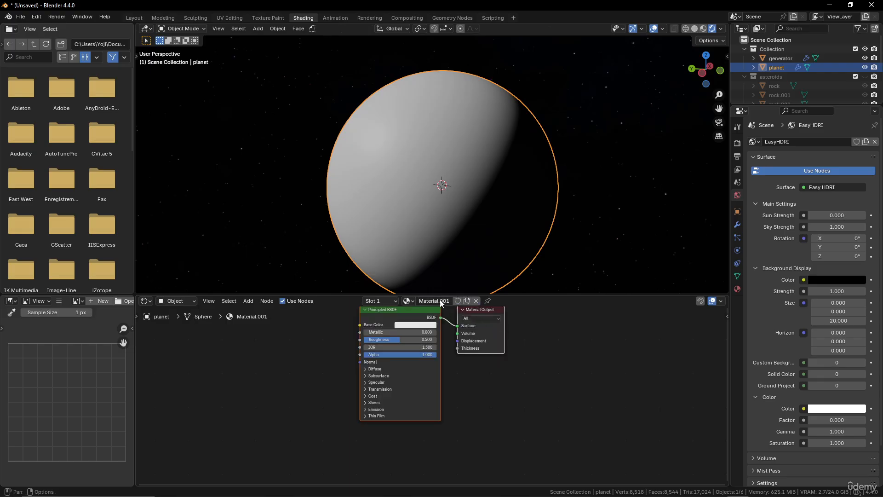
double_click(441, 301)
key("BackSpace")
type("planet")
key("Return")
Add a Noise Texture node to the left of the Principled BSDF in the planet material.
scroll(506, 356, "down", 1)
middle_click_drag(531, 378, 551, 412)
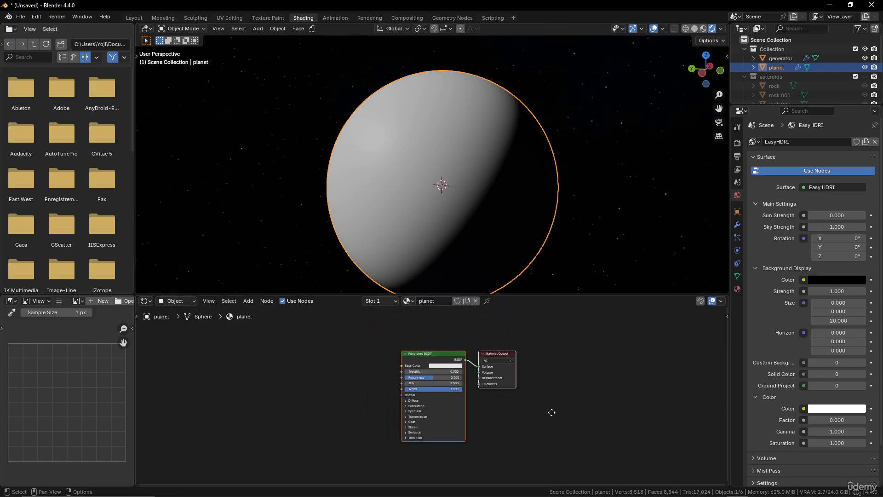
scroll(423, 386, "up", 2)
left_click(404, 353)
key("shift+a")
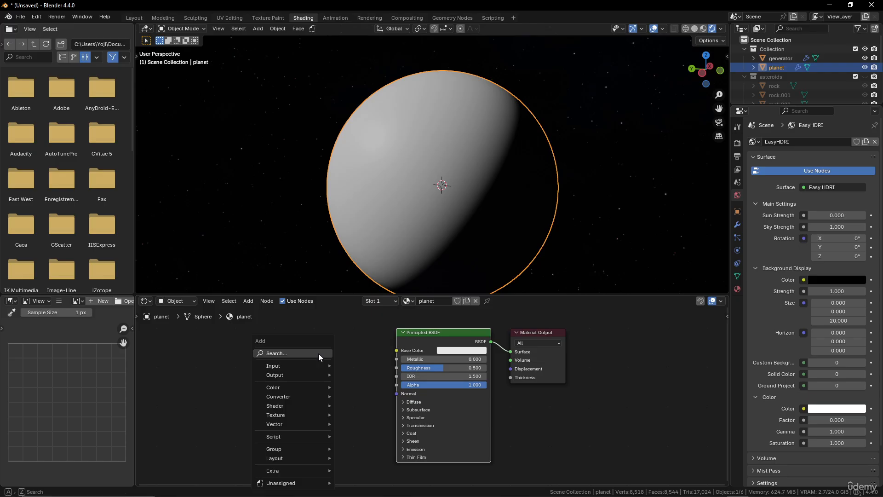
mouse_move(318, 414)
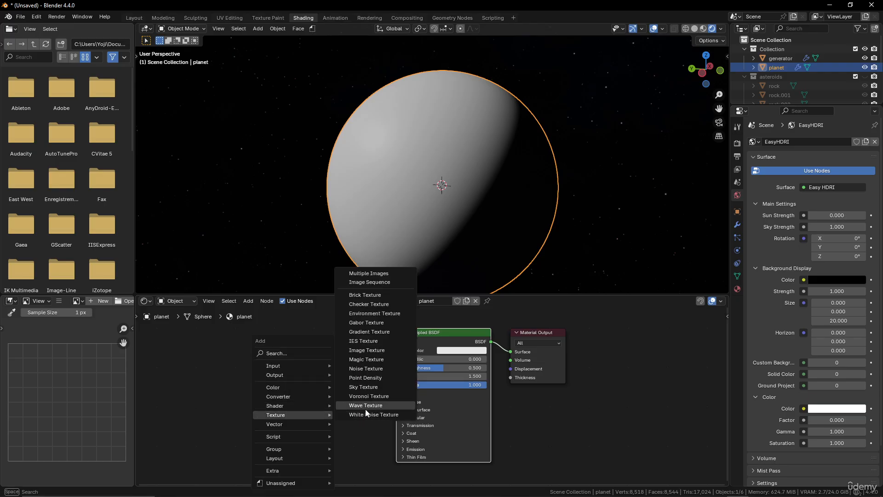
left_click(371, 371)
left_click(186, 343)
middle_click_drag(260, 360, 341, 353)
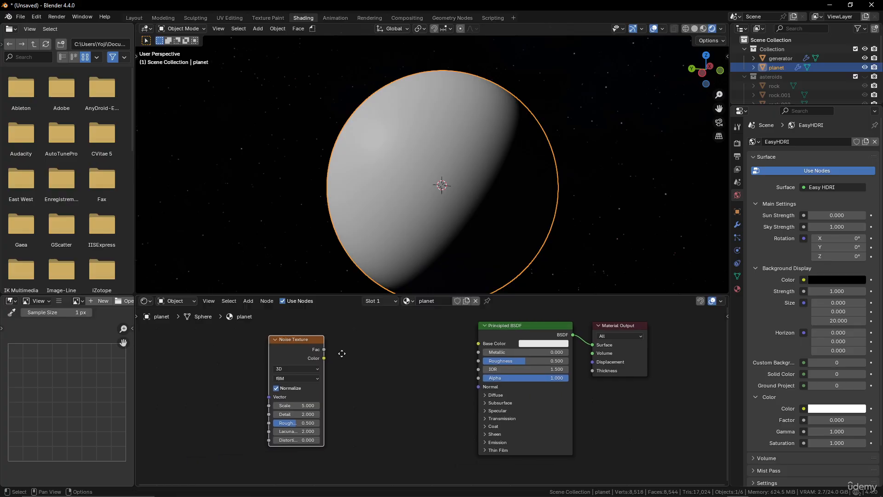
Set the Noise Texture's fractal type to Hybrid Multifractal.
left_click(302, 369)
left_click(306, 371)
left_click(292, 377)
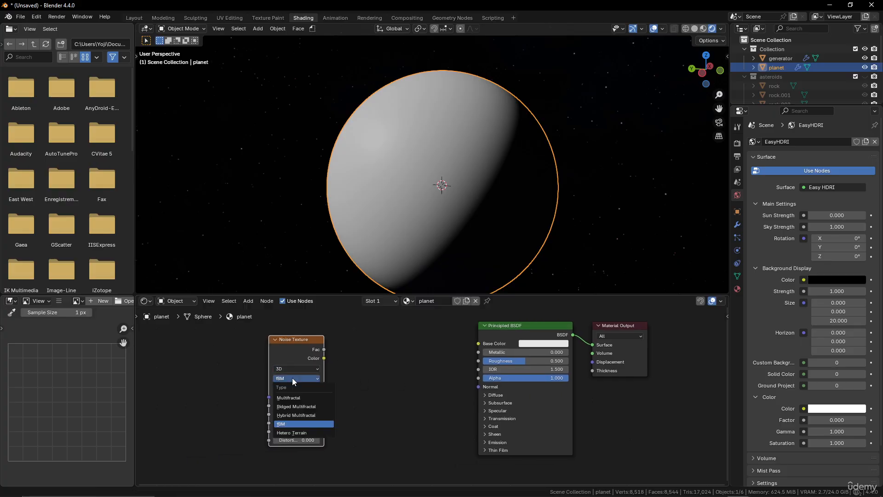
left_click(305, 416)
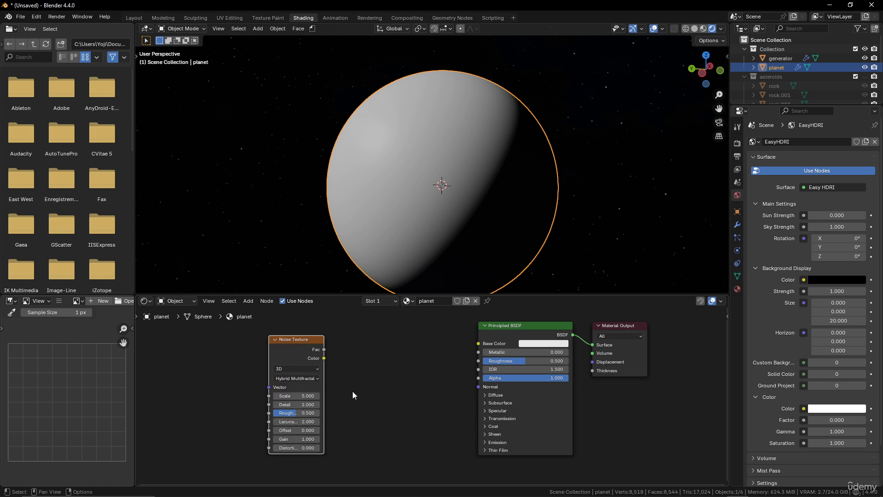
Preview the Noise Texture on the planet by linking its Fac output to the Material Output's surface.
scroll(353, 390, "down", 3)
mouse_move(354, 387)
middle_mouse_down()
mouse_move(360, 372)
mouse_move(357, 399)
middle_mouse_up()
scroll(360, 376, "up", 4)
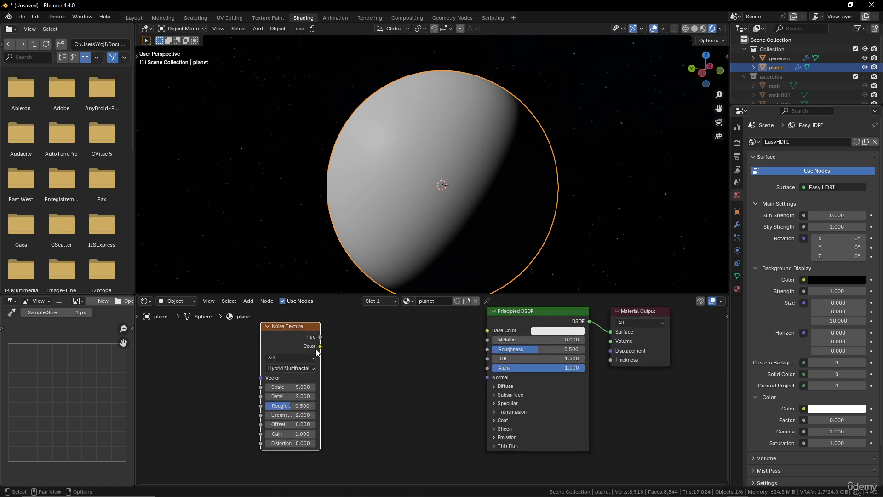
left_click(293, 331, "ctrl+shift")
scroll(474, 219, "up", 4)
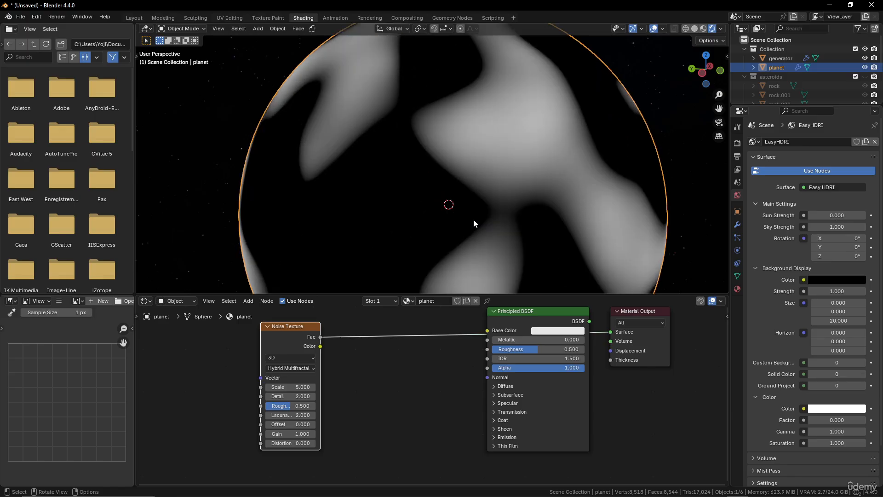
scroll(473, 219, "down", 4)
middle_click_drag(363, 455, 371, 445)
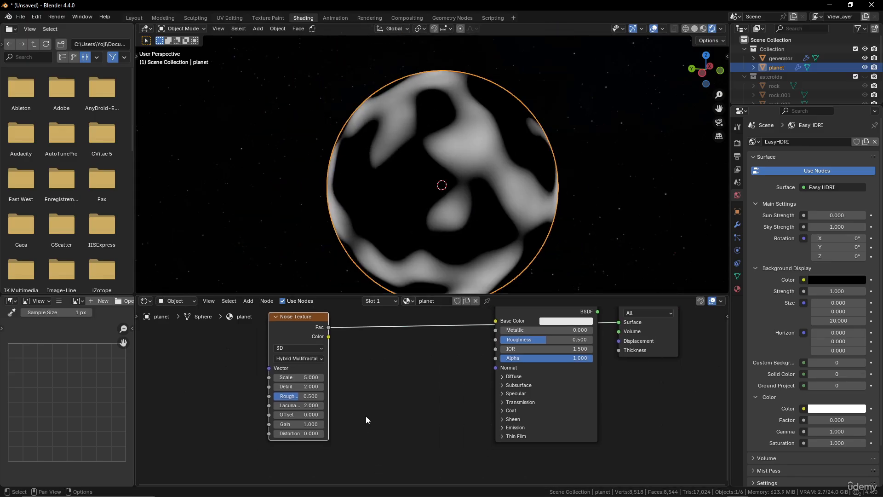
Set the Noise Texture's gain to 100, scale to about 25.2, detail to 15 and roughness to about 0.958.
left_click(299, 424)
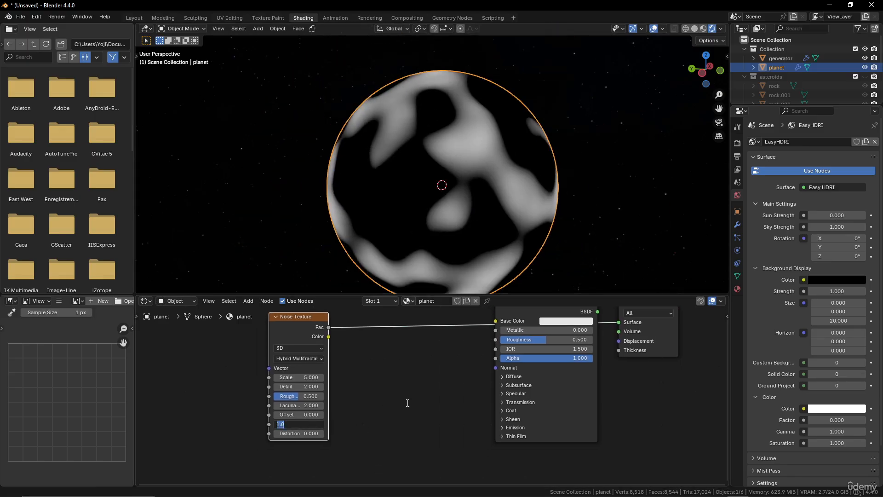
type("100")
key("Return")
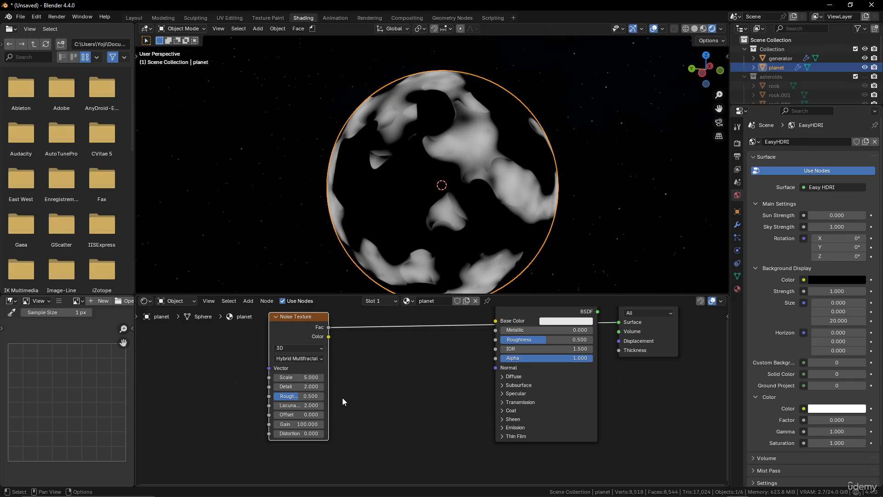
left_click_drag(305, 395, 350, 378)
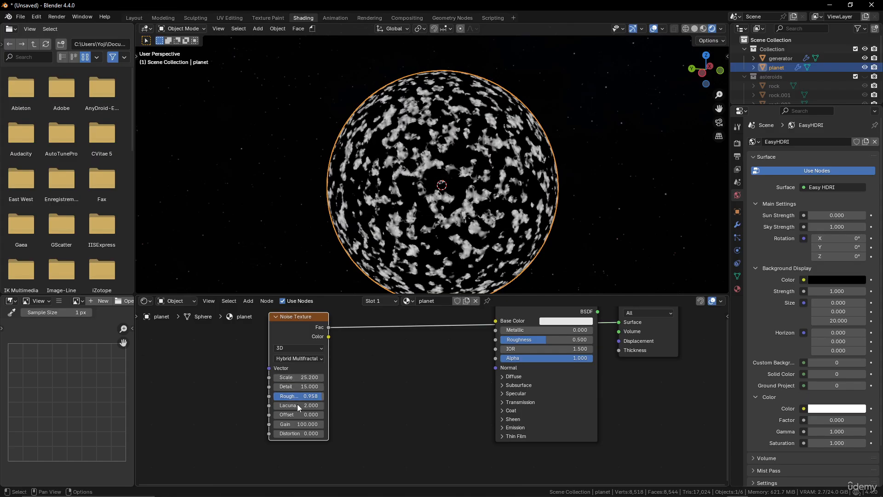
Raise the Noise Texture's gain to about 111.2 and change its fractal type to Ridged Multifractal.
left_click_drag(300, 424, 322, 424)
left_click(299, 358)
left_click(307, 389)
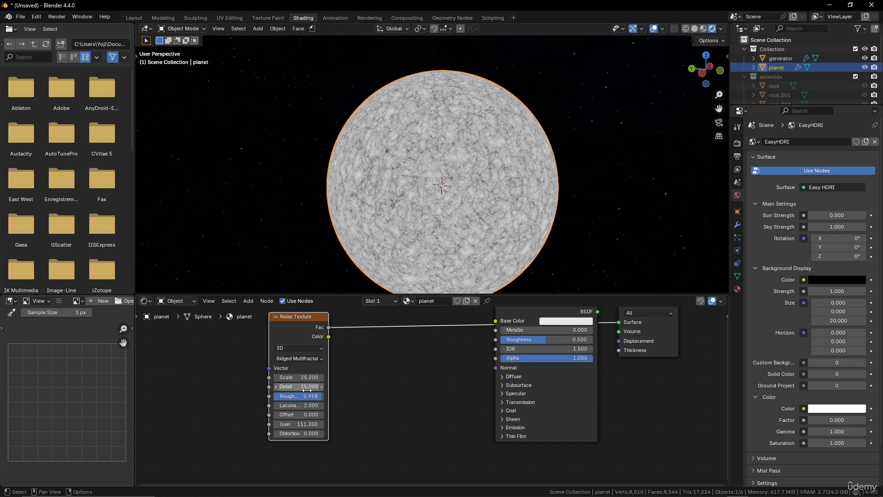
scroll(470, 223, "up", 3)
scroll(470, 223, "down", 2)
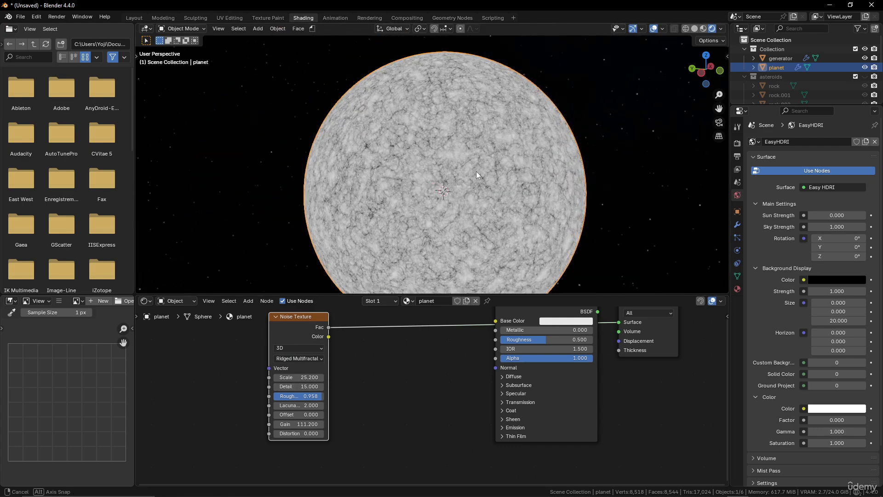
scroll(488, 173, "up", 6)
scroll(481, 127, "down", 3)
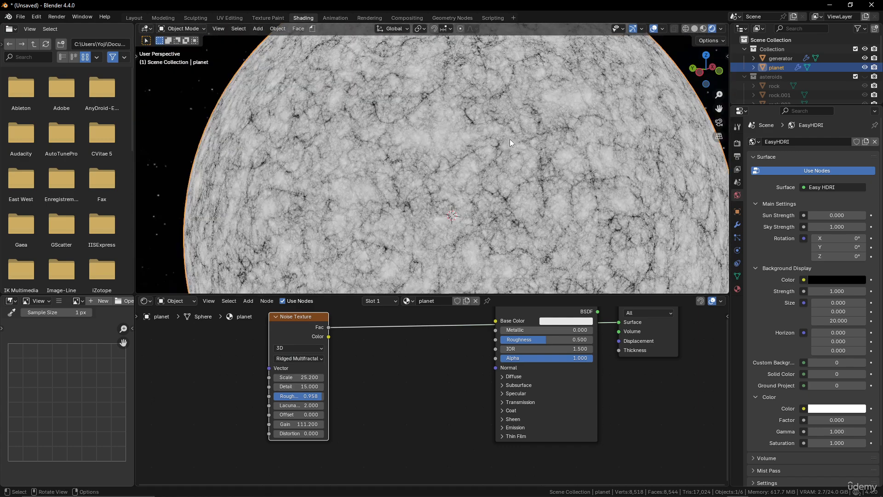
Set the Noise Texture's scale to 10 and check the resulting pattern on the planet.
scroll(354, 372, "up", 2)
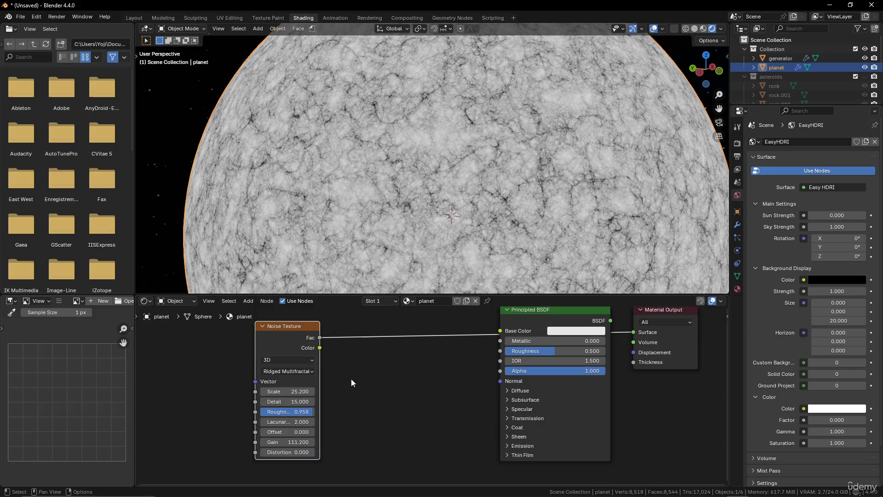
left_click(287, 391)
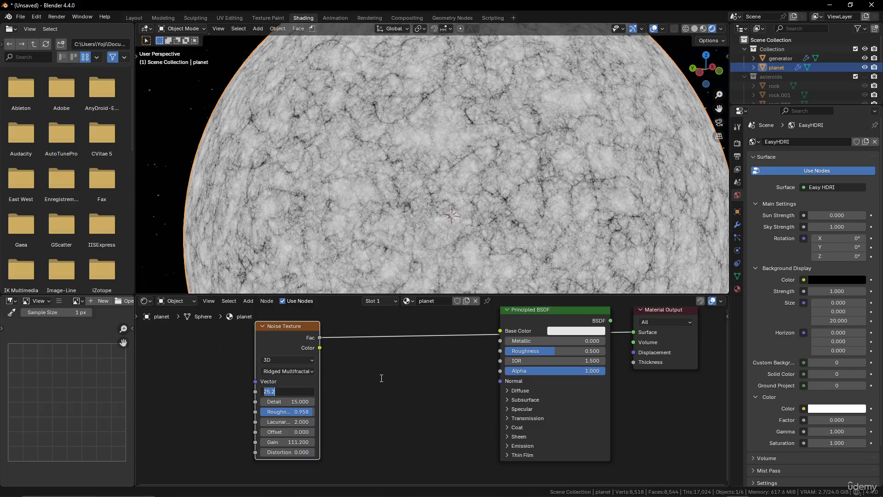
type("10")
key("Return")
scroll(501, 180, "down", 4)
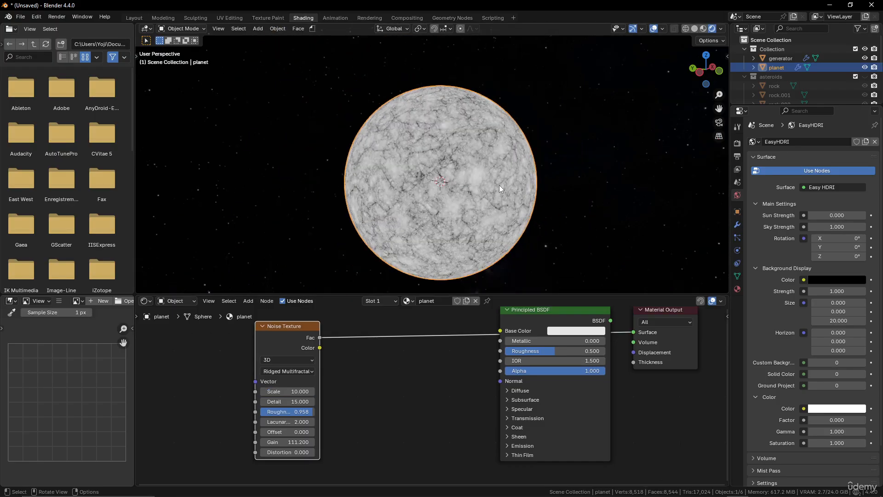
scroll(500, 189, "up", 5)
scroll(486, 192, "down", 3)
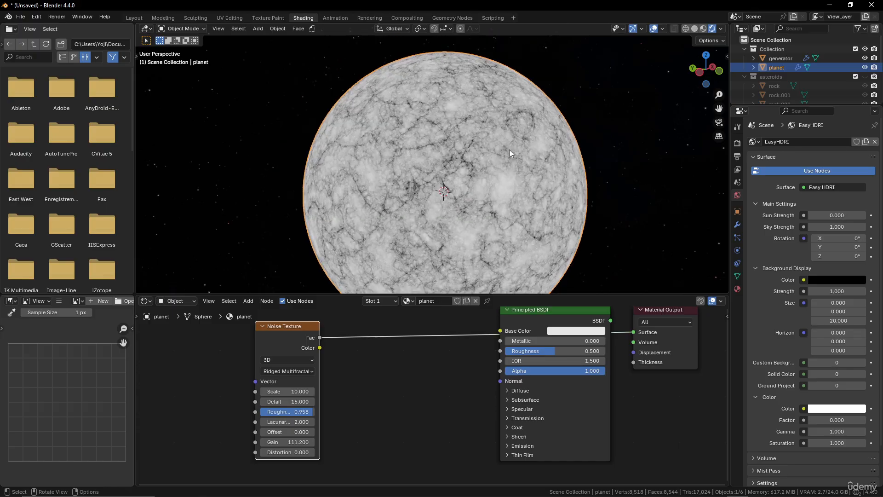
scroll(516, 161, "up", 2)
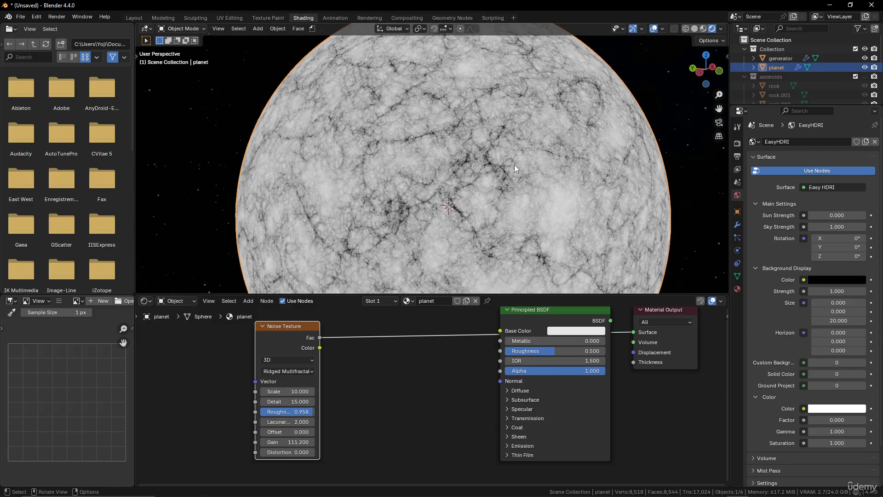
scroll(410, 360, "down", 1)
Insert a Color Ramp node into the link between the Noise Texture and the Material Output.
middle_click_drag(409, 359, 496, 370)
left_click_drag(393, 341, 304, 342)
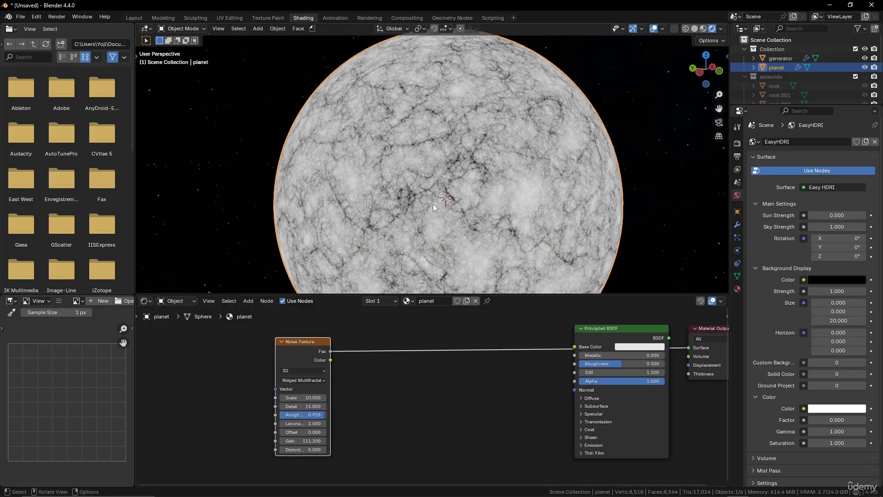
scroll(433, 203, "up", 3)
scroll(412, 350, "down", 1)
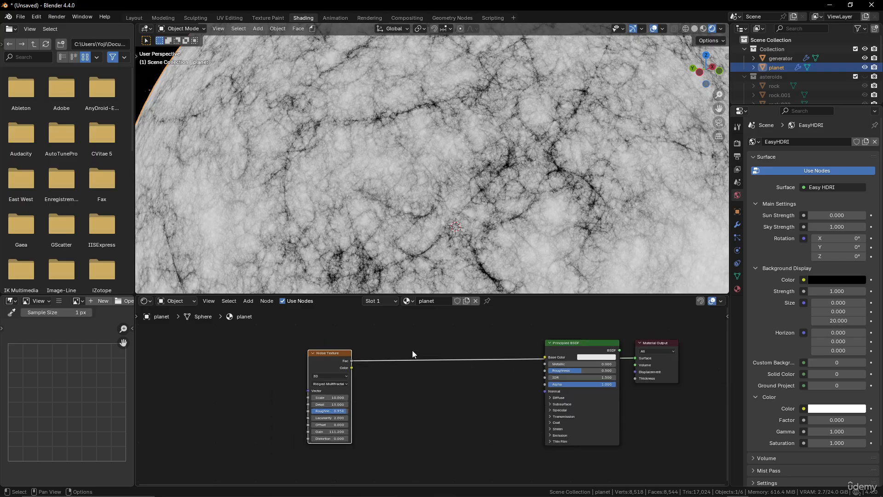
scroll(459, 153, "down", 1)
scroll(455, 151, "down", 5)
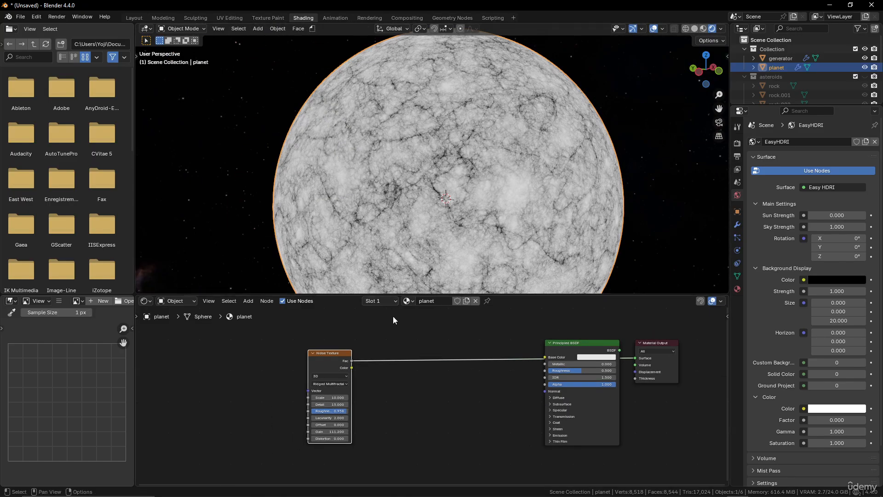
key("shift+a")
mouse_move(387, 349)
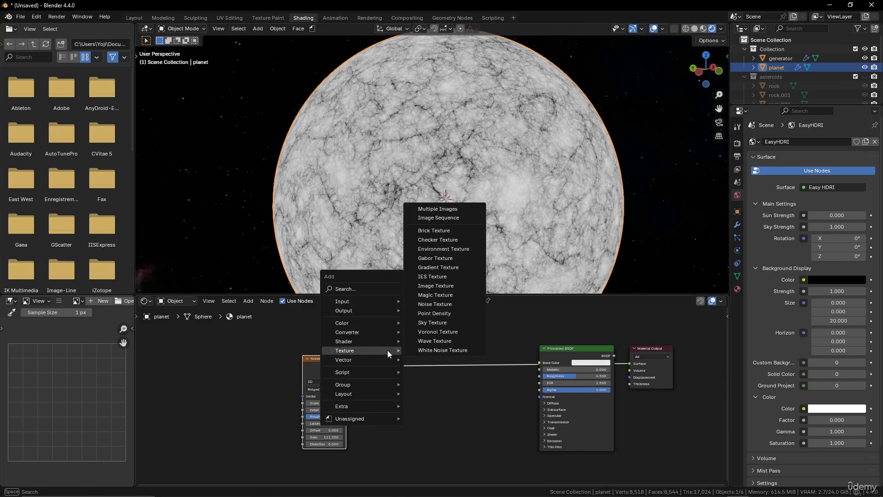
mouse_move(367, 332)
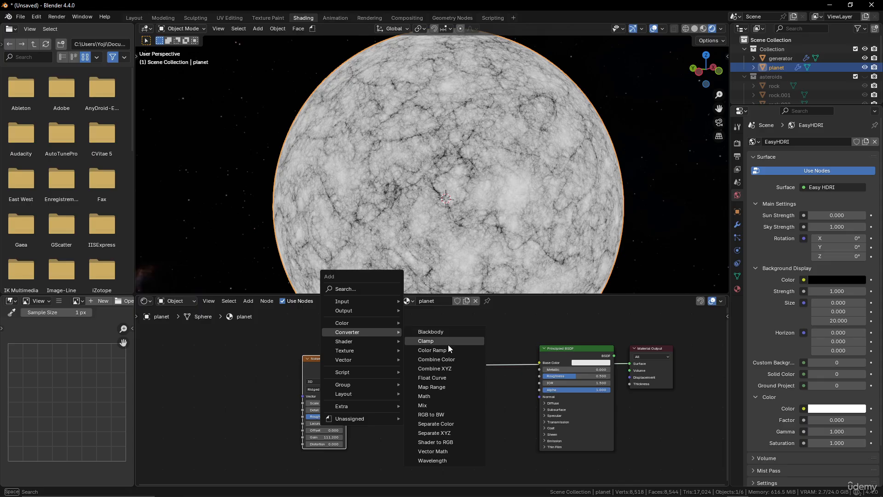
left_click(448, 347)
left_click(398, 357)
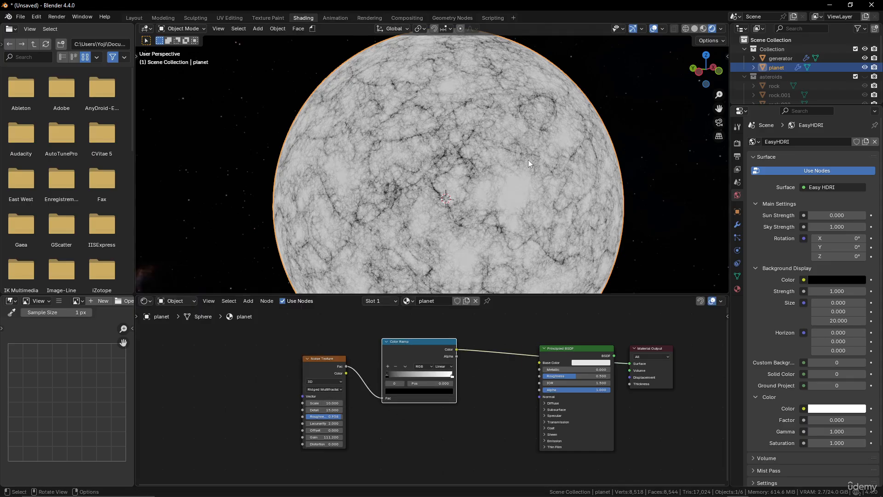
Move the Noise Texture and Color Ramp nodes away from the Principled BSDF to space out the node layout.
scroll(479, 369, "down", 3)
scroll(478, 374, "up", 3)
left_click_drag(332, 361, 278, 358)
left_click_drag(434, 348, 412, 355)
scroll(449, 371, "up", 1)
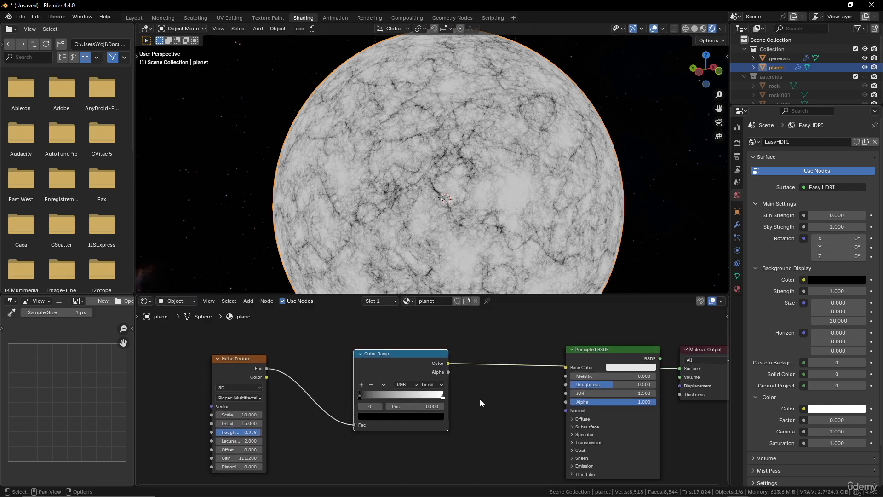
scroll(479, 399, "up", 1)
scroll(450, 419, "up", 2)
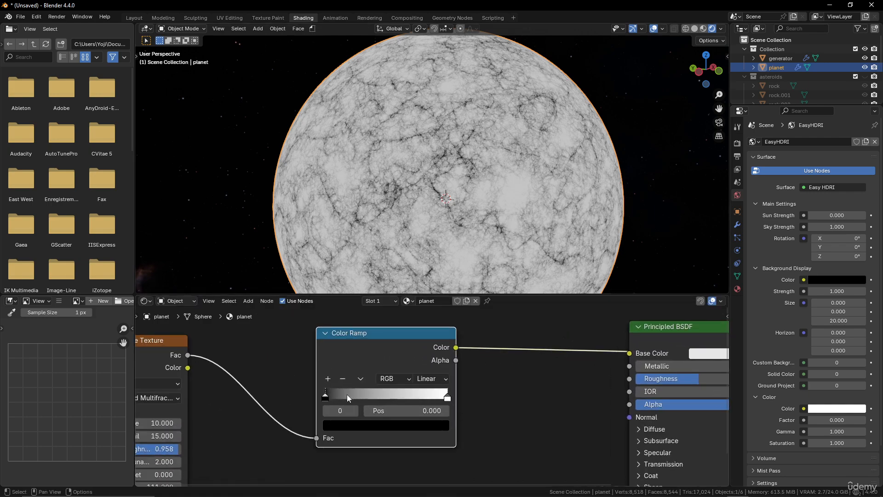
Add three stops to the Color Ramp and spread them between the end stops, the last two at 0.480 and 0.695.
left_click_drag(328, 399, 308, 386)
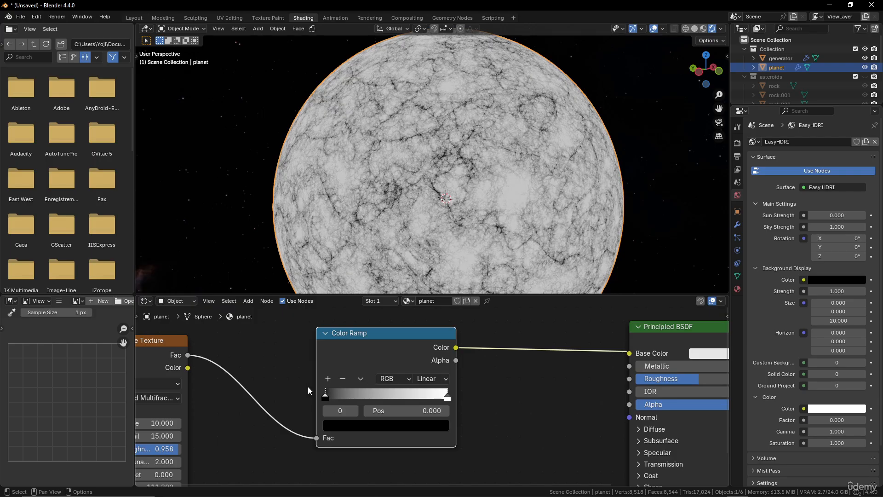
mouse_move(439, 400)
left_mouse_down()
mouse_move(360, 394)
mouse_move(455, 398)
left_mouse_up()
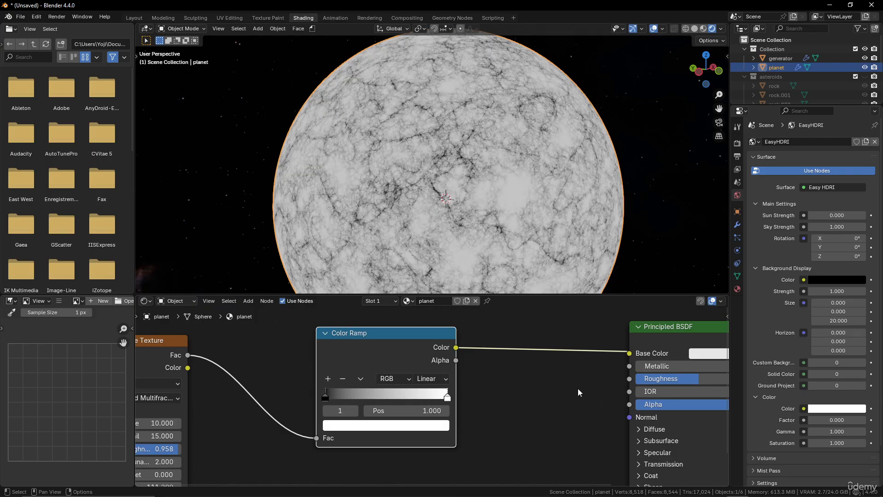
left_click(328, 378)
left_click(328, 378)
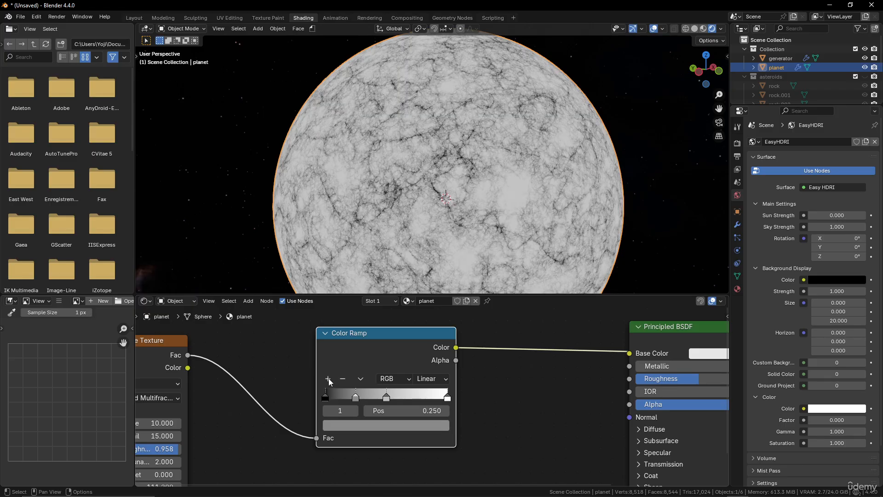
left_click(386, 397)
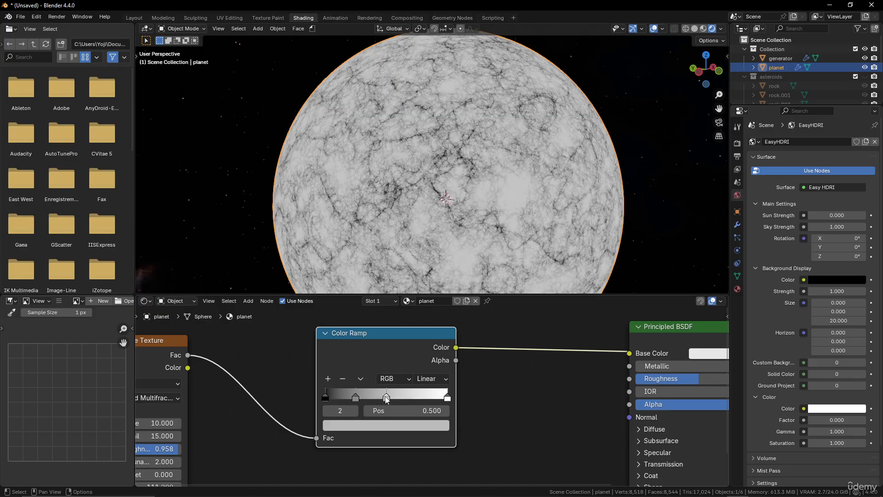
left_click(329, 378)
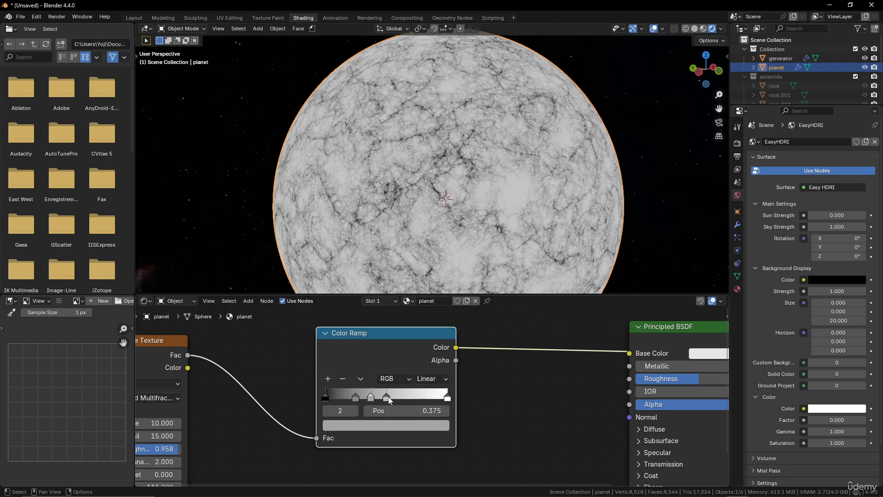
mouse_move(388, 398)
left_mouse_down()
mouse_move(422, 399)
mouse_move(354, 398)
left_mouse_up()
Change the Color Ramp's first stop from black to a dark brown with hue 0.109 and saturation about 0.847.
left_click(325, 398)
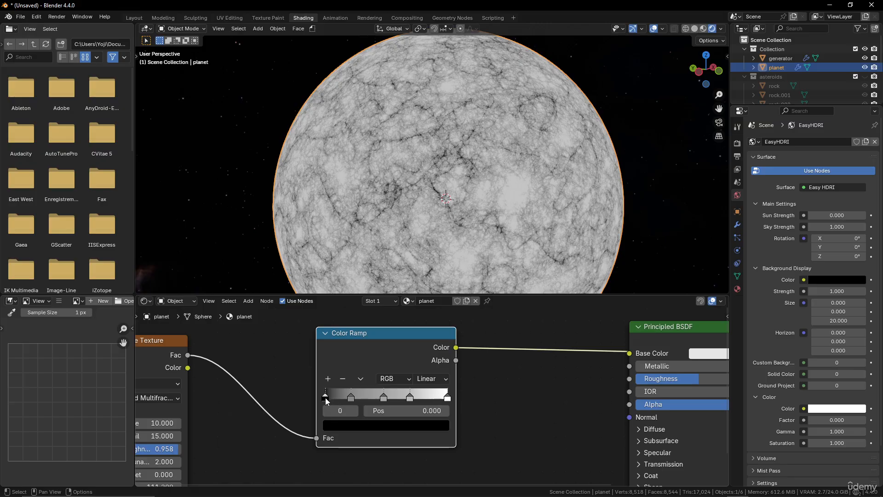
left_click(337, 424)
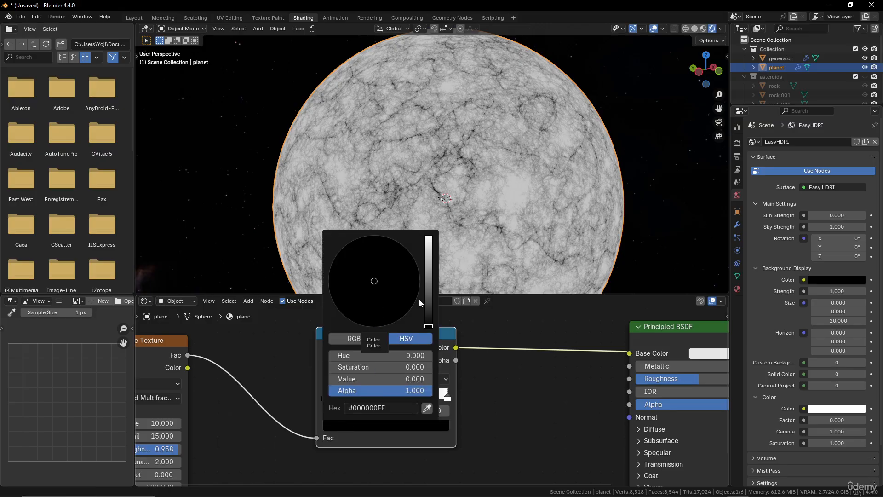
left_click_drag(428, 325, 428, 306)
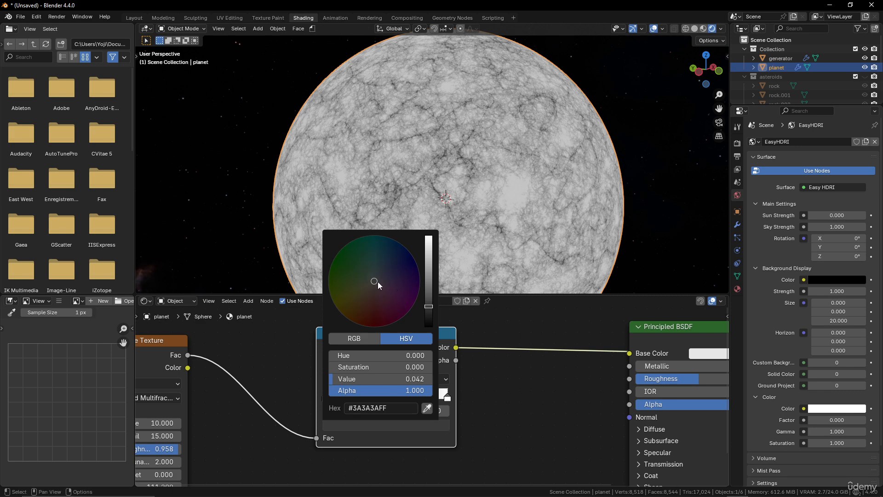
mouse_move(377, 281)
left_mouse_down()
mouse_move(358, 310)
mouse_move(353, 302)
left_mouse_up()
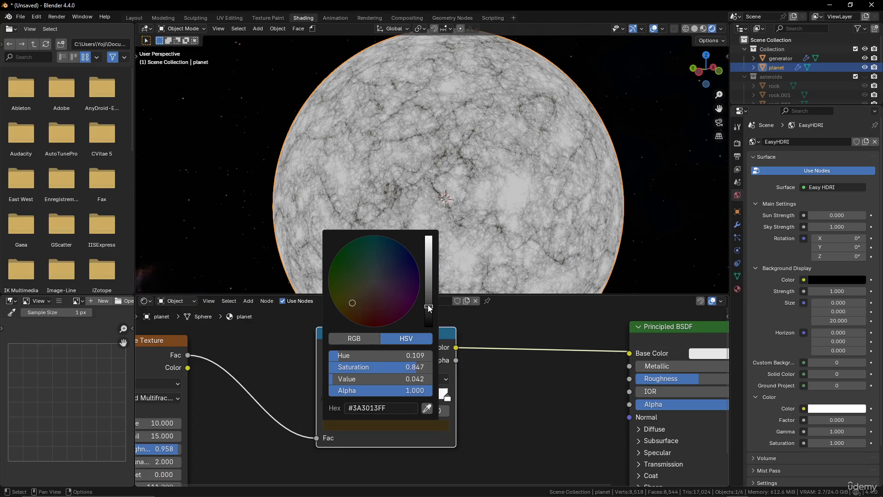
left_click_drag(428, 307, 428, 297)
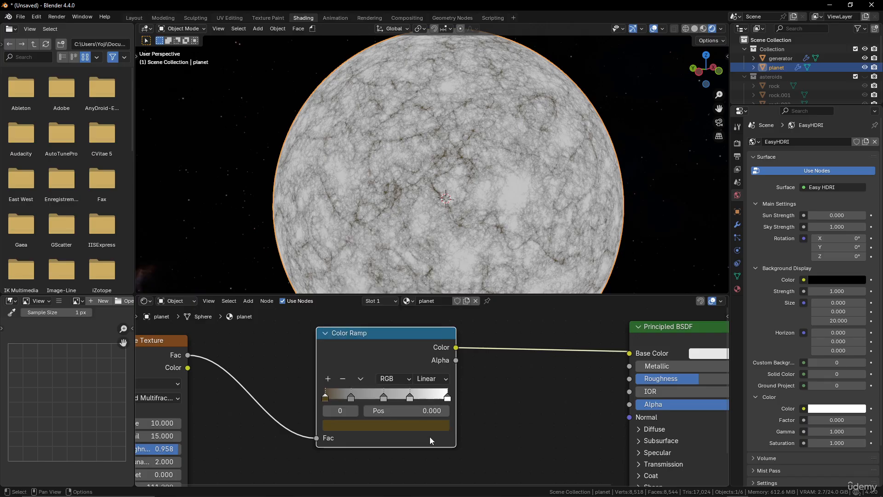
Color the second Color Ramp stop a light tan with hue about 0.099 and saturation about 0.677, raising its brightness.
left_click(365, 425)
left_click(351, 397)
left_click(363, 425)
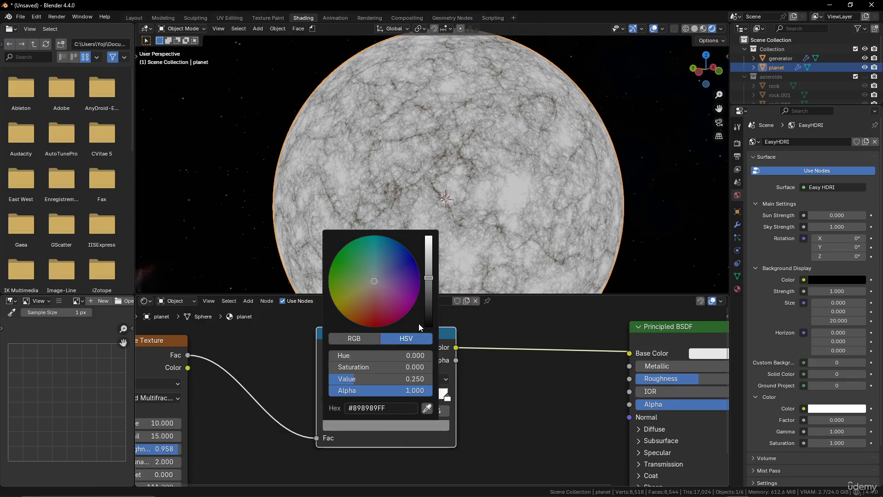
mouse_move(372, 283)
left_mouse_down()
mouse_move(364, 302)
mouse_move(377, 300)
mouse_move(361, 287)
mouse_move(354, 293)
mouse_move(362, 295)
left_mouse_up()
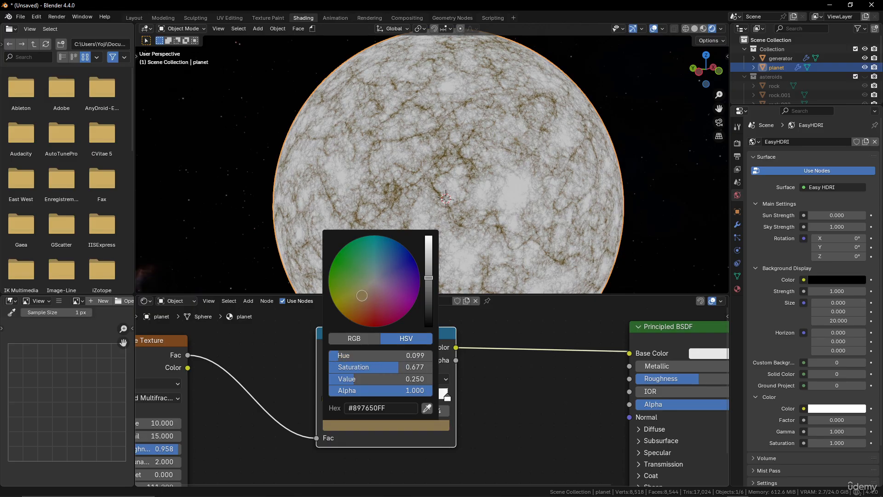
left_click_drag(428, 277, 428, 262)
Color the middle Color Ramp stop at 0.480 a dark reddish brown, #733931.
left_click(385, 396)
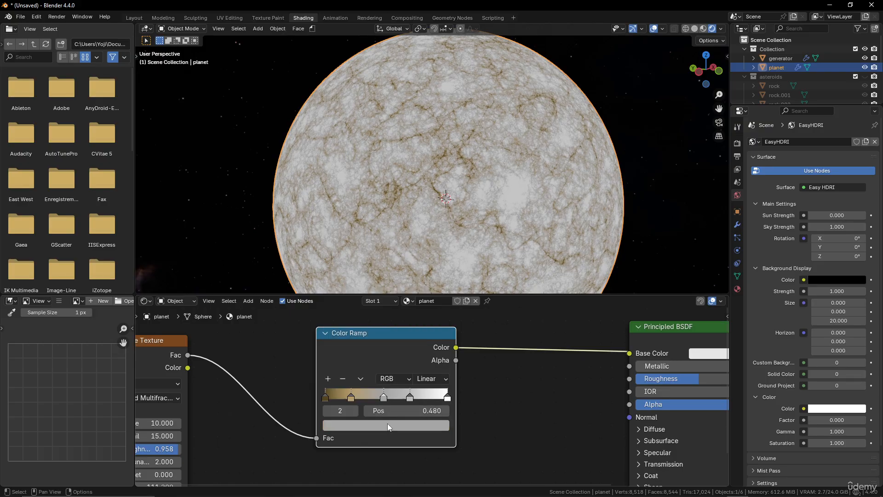
left_click(387, 424)
mouse_move(375, 281)
left_mouse_down()
mouse_move(374, 303)
mouse_move(383, 299)
mouse_move(373, 304)
mouse_move(347, 286)
mouse_move(371, 307)
left_mouse_up()
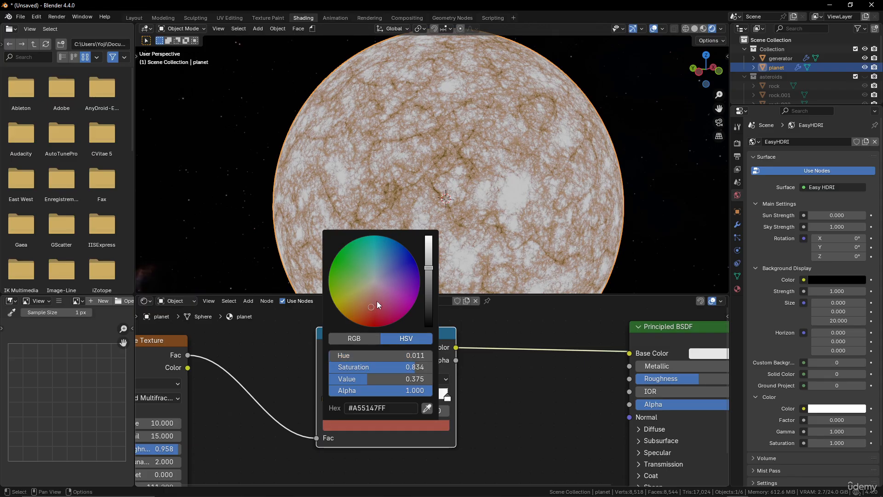
left_click_drag(428, 271, 428, 285)
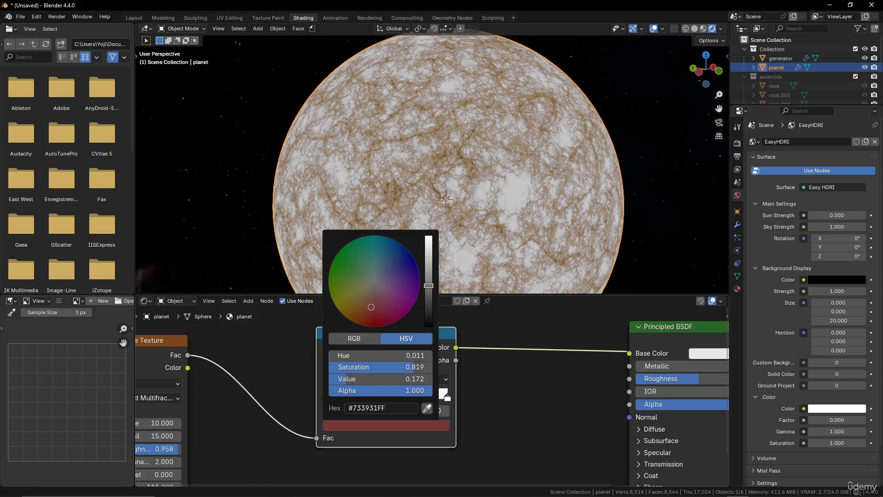
Color the fourth Color Ramp stop bright green and move it to position 0.759.
left_click(410, 397)
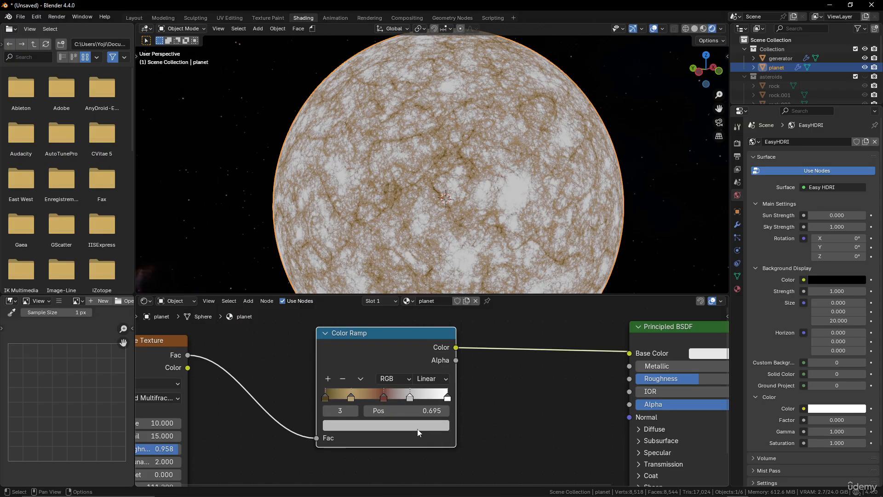
left_click(417, 427)
left_click_drag(373, 285, 343, 283)
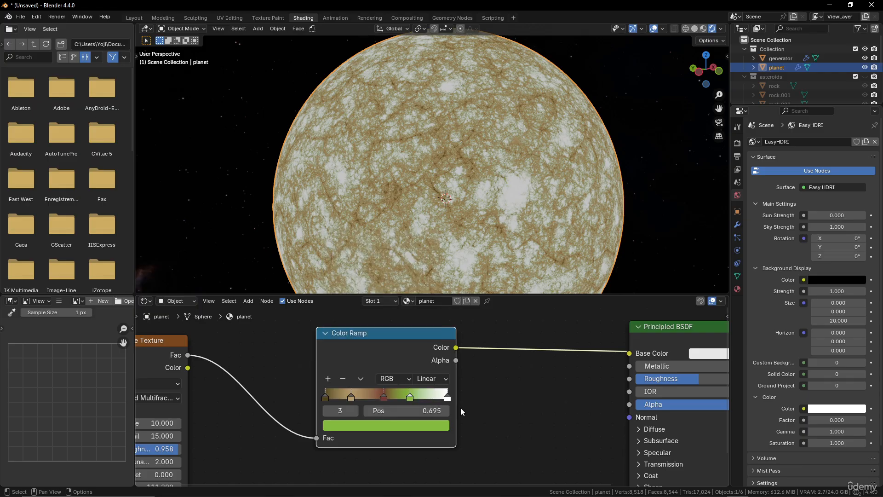
mouse_move(419, 397)
left_mouse_down()
mouse_move(432, 398)
mouse_move(420, 394)
left_mouse_up()
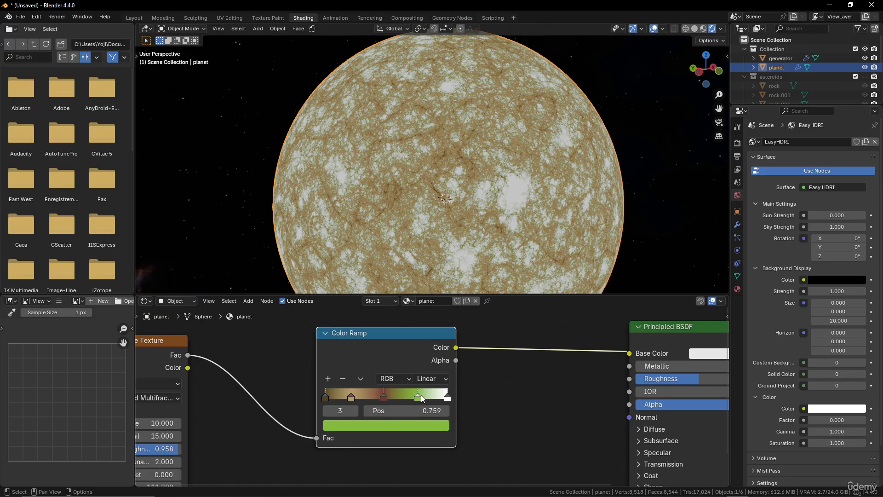
Color the last Color Ramp stop pale yellow, #F3FF9F.
left_click(447, 396)
left_click(426, 427)
mouse_move(393, 301)
left_mouse_down()
mouse_move(368, 317)
mouse_move(336, 276)
mouse_move(357, 295)
mouse_move(358, 287)
left_mouse_up()
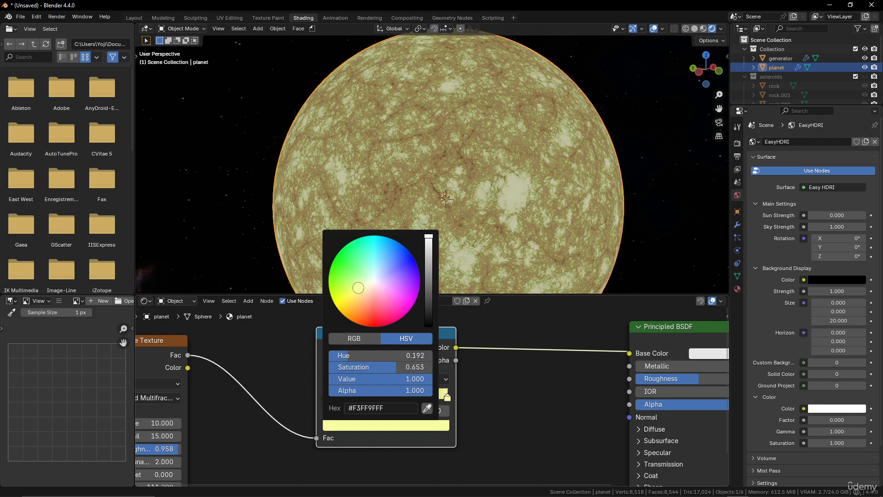
Soften the fourth Color Ramp stop's color from bright green to a muted yellow-green.
left_click(415, 399)
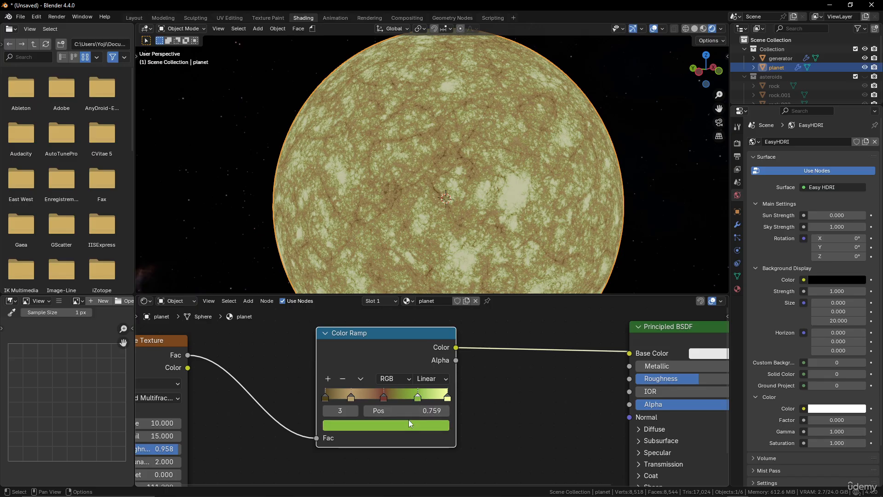
left_click(408, 420)
mouse_move(346, 281)
left_mouse_down()
mouse_move(348, 307)
mouse_move(352, 288)
left_mouse_up()
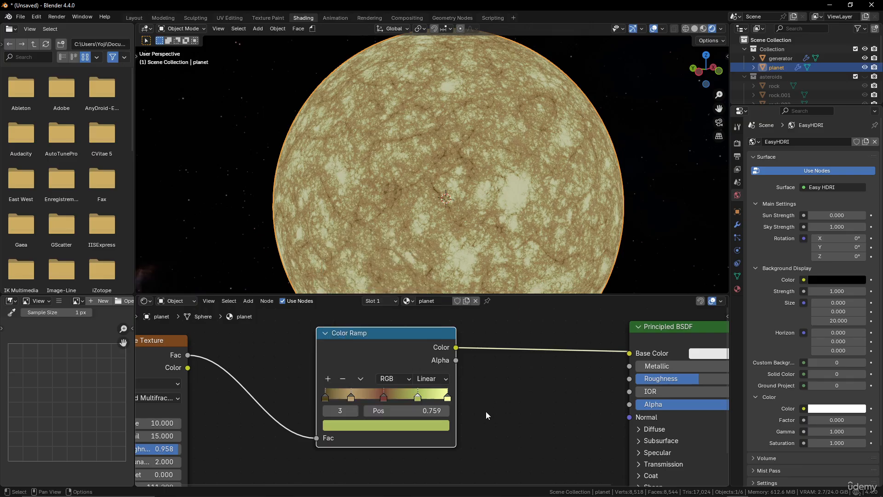
Recolor the last Color Ramp stop a very pale cyan and move the dark red stop to position 0.639.
left_click(447, 398)
left_click(431, 424)
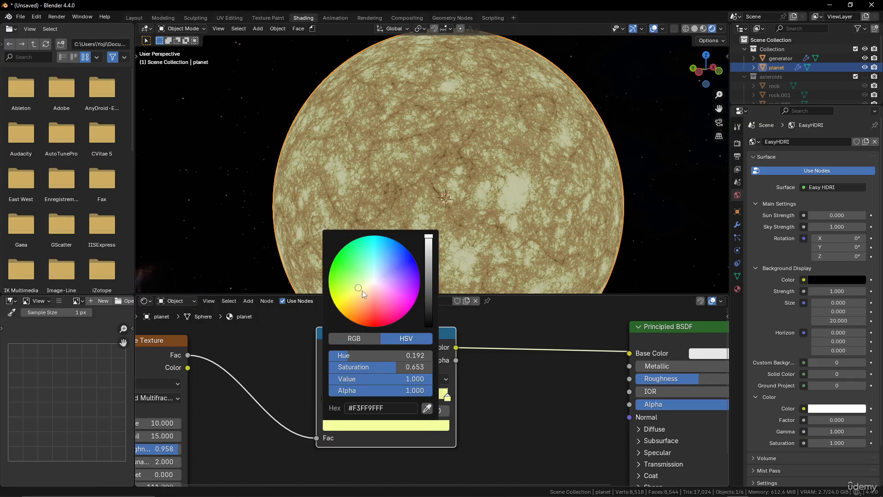
mouse_move(362, 291)
left_mouse_down()
mouse_move(363, 307)
mouse_move(346, 304)
mouse_move(336, 278)
mouse_move(371, 279)
mouse_move(368, 289)
mouse_move(375, 276)
left_mouse_up()
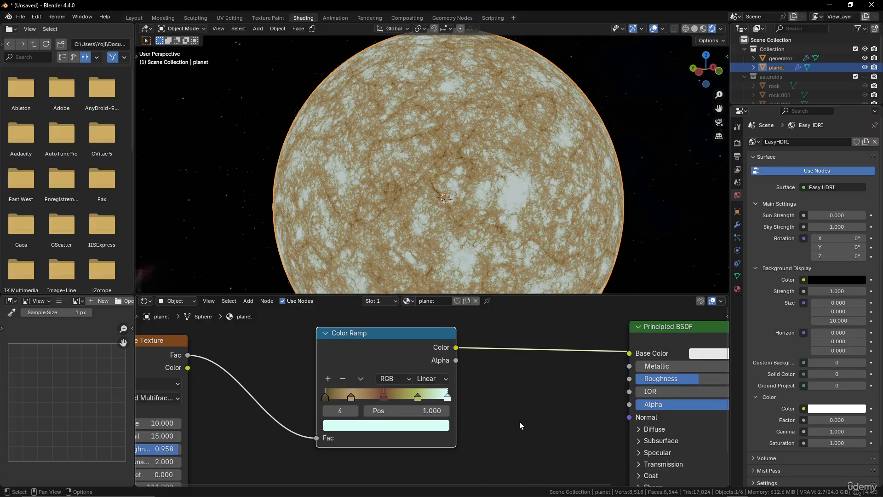
mouse_move(421, 397)
left_mouse_down()
mouse_move(361, 397)
mouse_move(403, 396)
left_mouse_up()
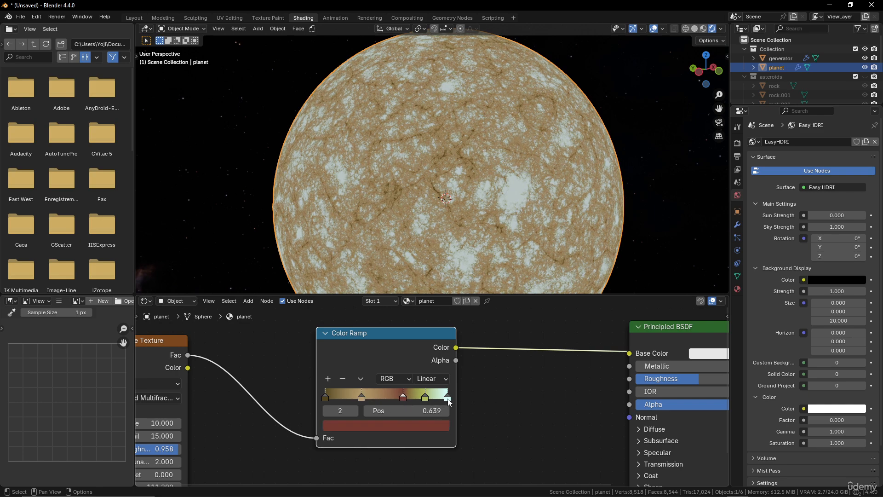
Darken the last Color Ramp stop to a muted grey-green, #ADB4A1.
left_click(448, 400)
left_click(443, 425)
mouse_move(430, 275)
left_mouse_down()
mouse_move(429, 281)
mouse_move(428, 262)
left_mouse_up()
left_click_drag(372, 277, 369, 281)
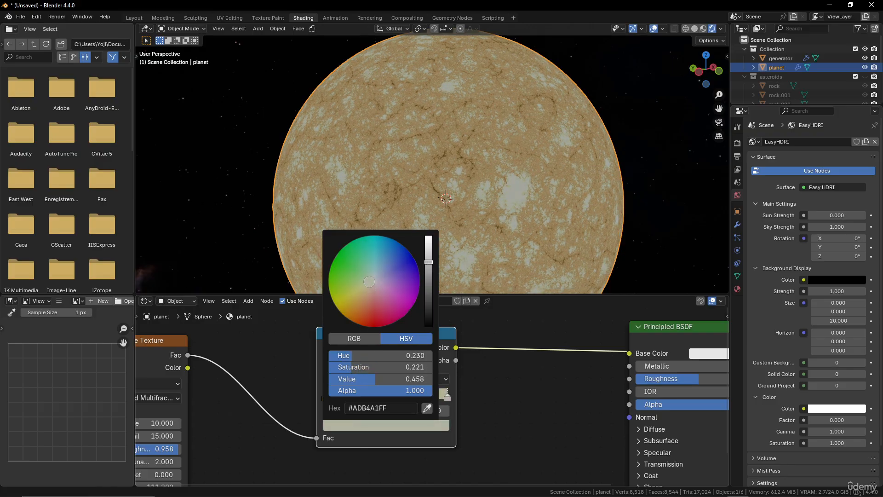
Route the Principled BSDF into the Material Output's surface and connect the Color Ramp's color to its Base Color.
scroll(496, 379, "down", 3)
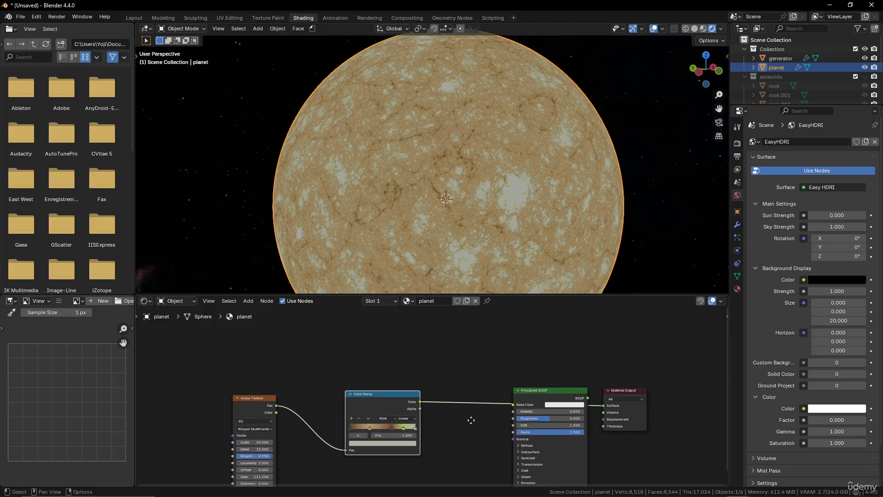
scroll(422, 370, "down", 2)
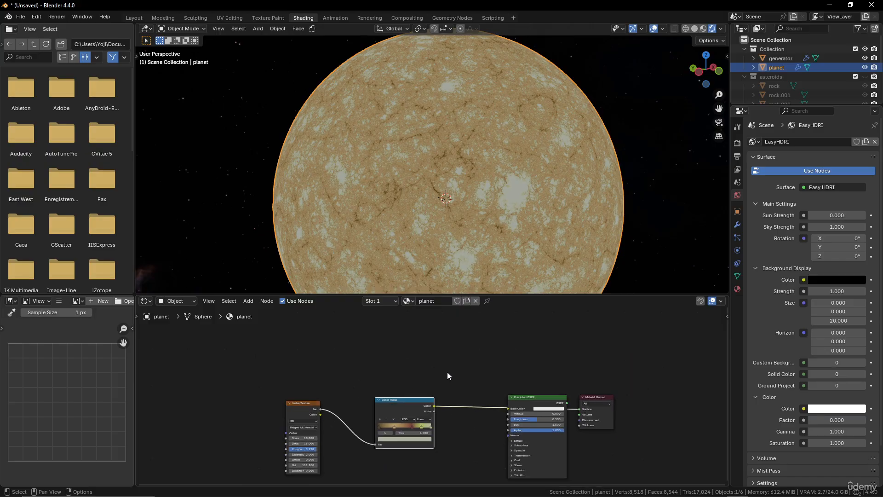
scroll(448, 231, "down", 3)
scroll(458, 220, "up", 2)
scroll(457, 347, "down", 1)
scroll(453, 359, "up", 3)
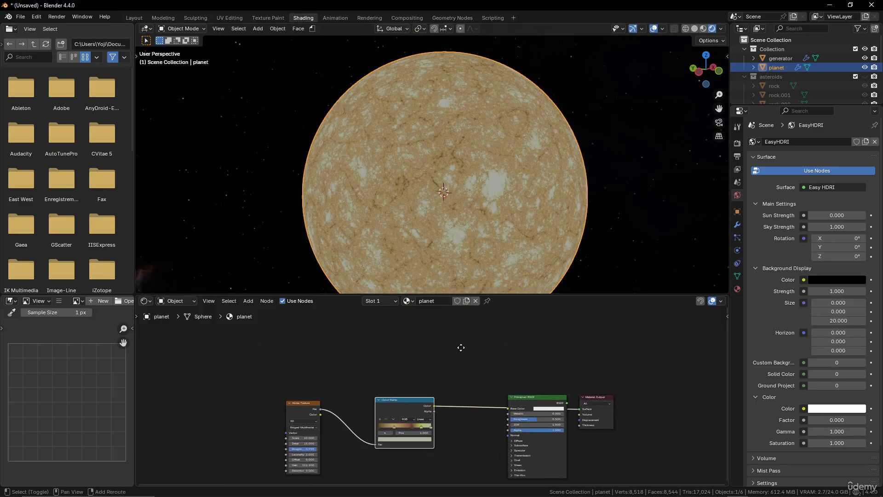
left_click_drag(527, 404, 562, 386)
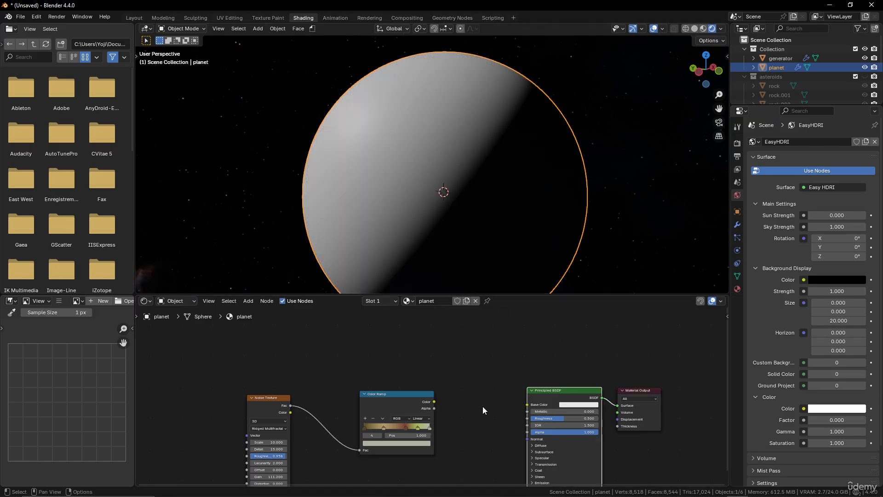
left_click_drag(435, 401, 527, 404)
scroll(446, 346, "down", 3)
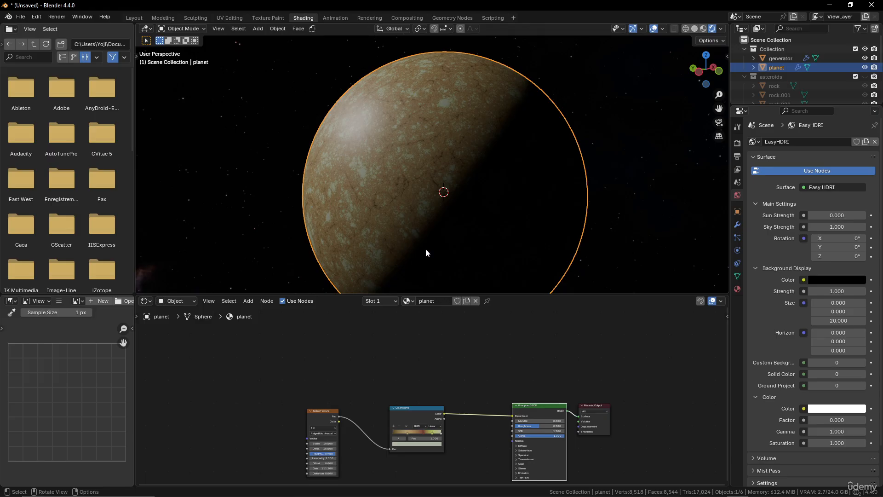
Set the Principled BSDF's IOR to 1.000 to remove the planet's glossy highlight.
scroll(528, 405, "up", 3)
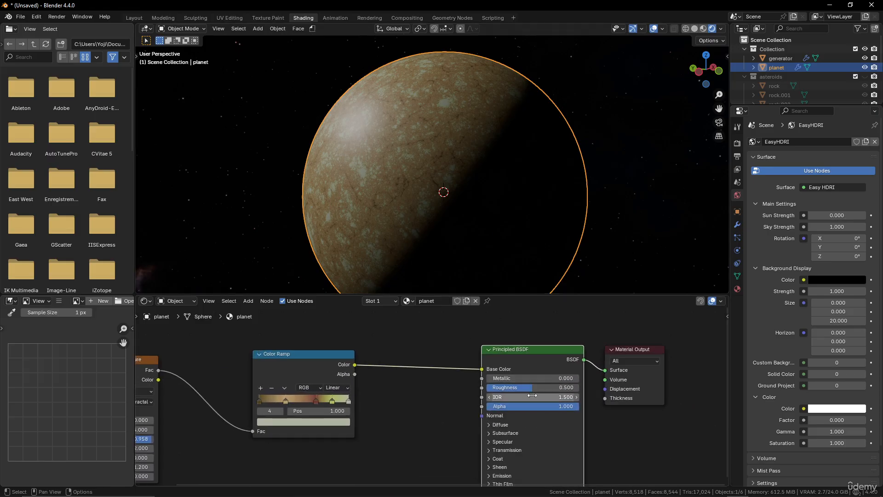
left_click(536, 396)
type("1.1")
key("Return")
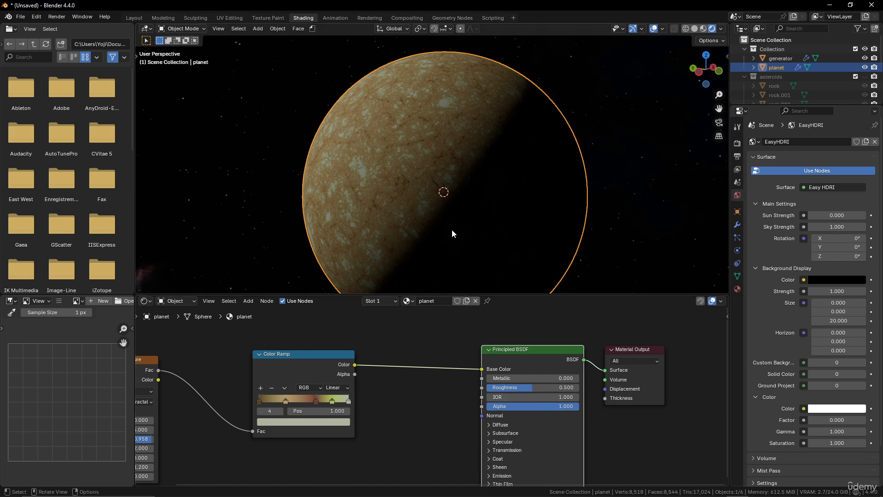
Try a Noise Texture scale of 5 and settle on a scale of 3 for larger surface features.
scroll(449, 223, "down", 6)
scroll(448, 221, "up", 3)
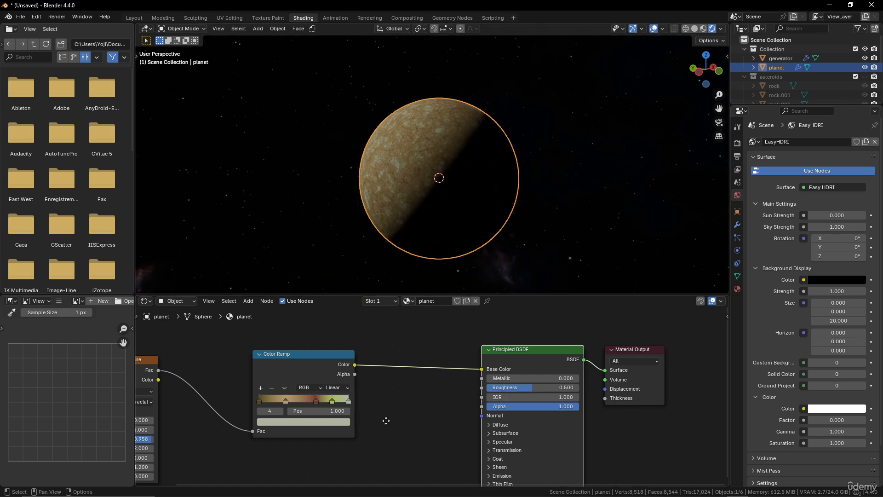
middle_click_drag(236, 433, 308, 409)
scroll(307, 409, "up", 4)
middle_click_drag(209, 413, 296, 413)
left_click(256, 393)
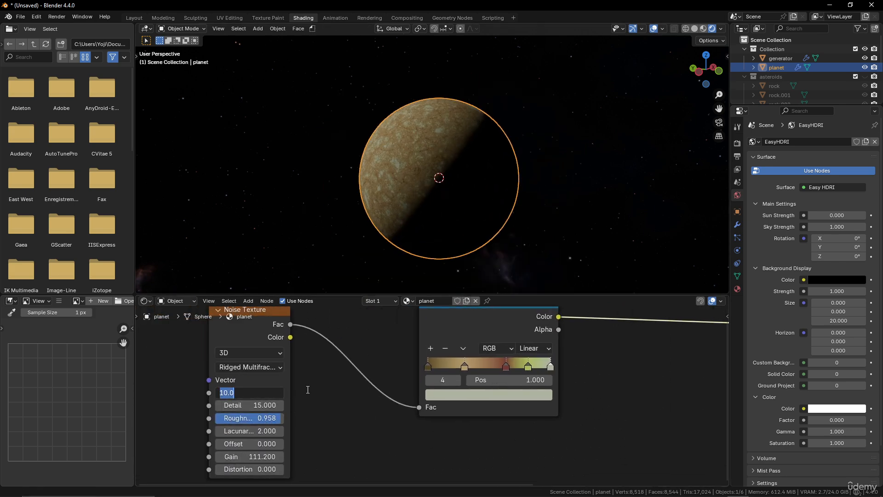
type("5")
key("Return")
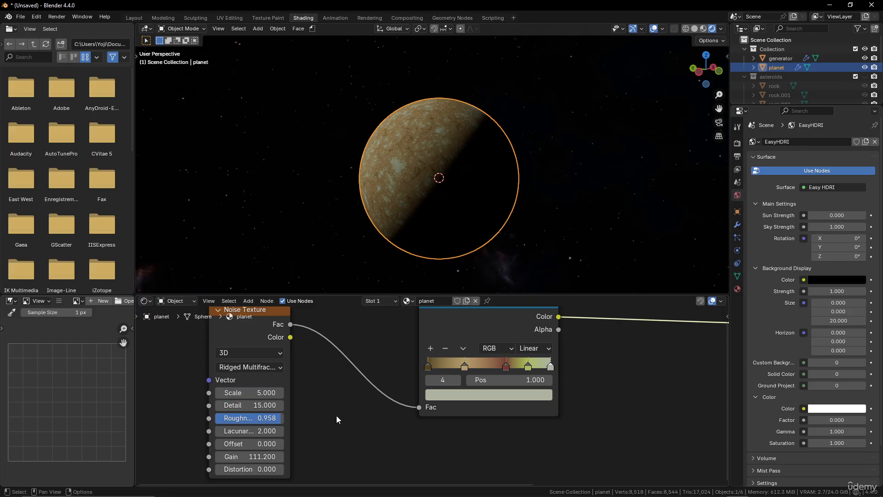
left_click(258, 394)
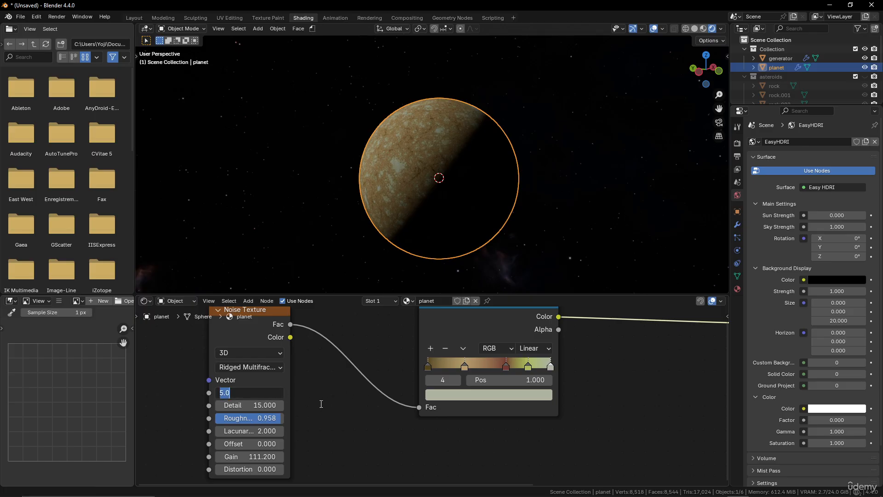
type("3")
key("Return")
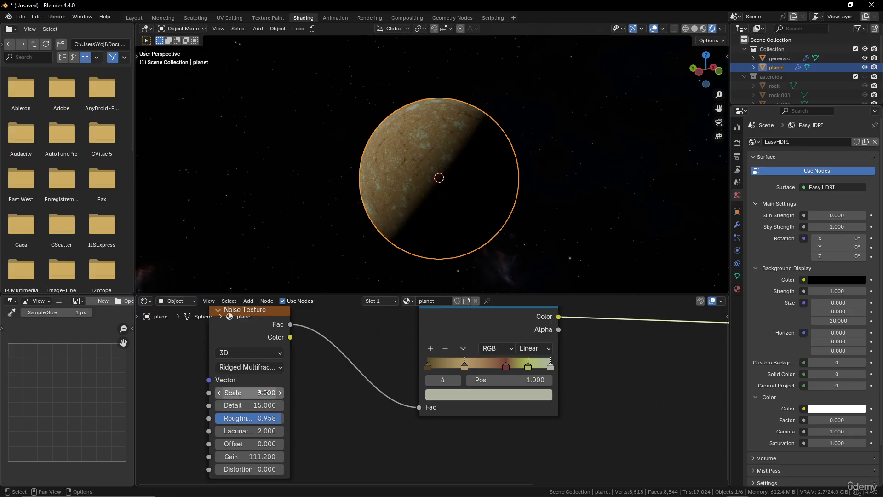
Set the Noise Texture's detail to 12.2 and its roughness to 1, and inspect the planet surface up close.
left_click_drag(269, 406, 263, 406)
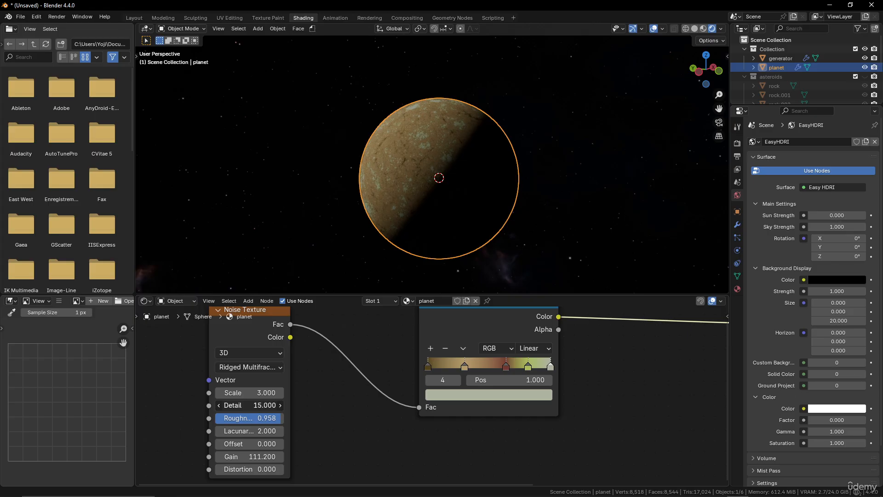
left_click_drag(249, 418, 258, 417)
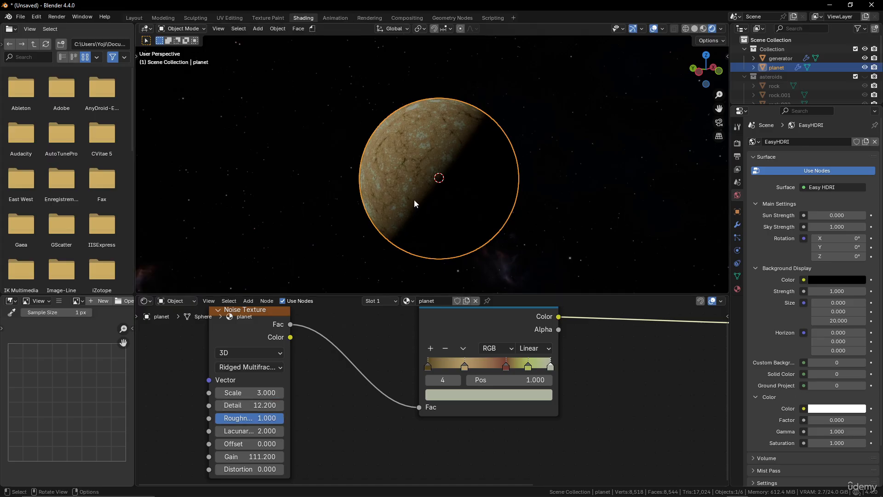
scroll(415, 201, "up", 5)
scroll(414, 201, "down", 3)
scroll(414, 201, "up", 3)
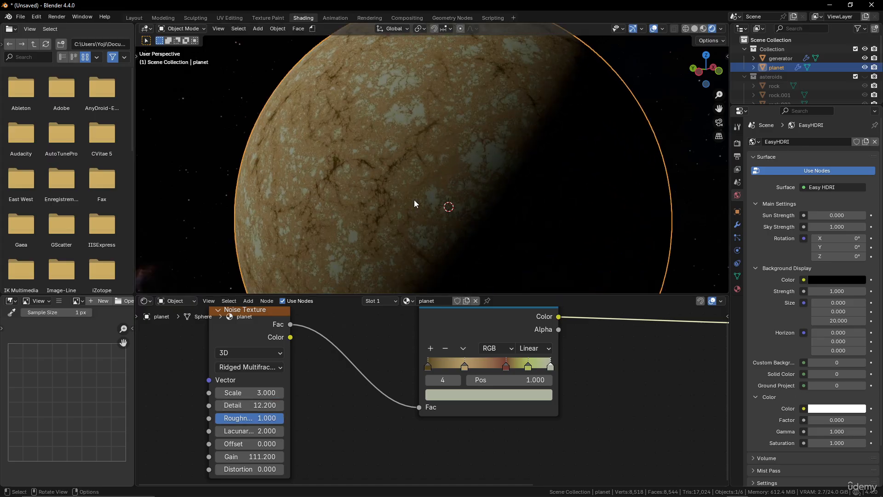
scroll(414, 199, "down", 4)
scroll(539, 379, "down", 2)
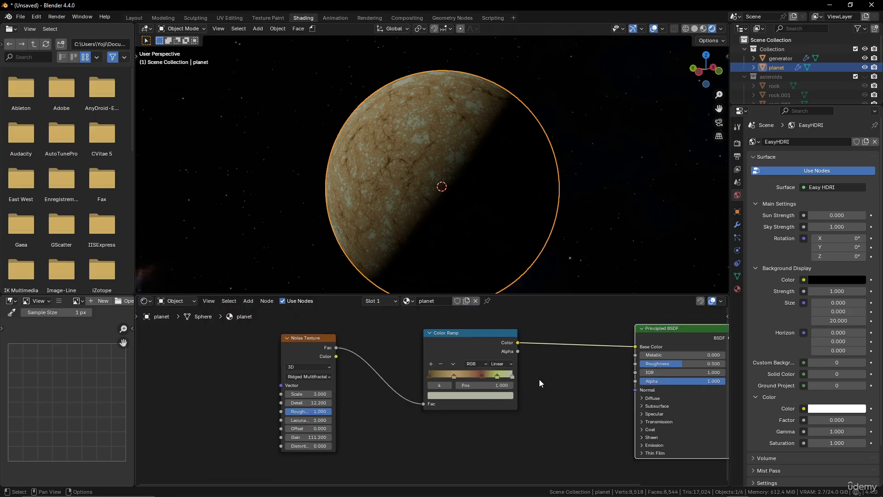
Make room in the node tree by moving the Color Ramp closer to the Noise Texture and the Material Output away from the shader.
middle_click_drag(539, 379, 508, 371)
left_click_drag(412, 333, 379, 339)
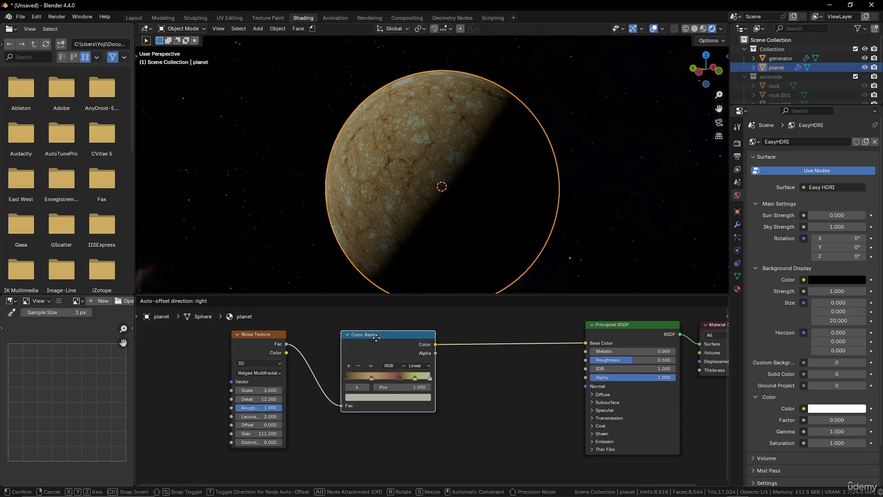
middle_click_drag(542, 407, 534, 398)
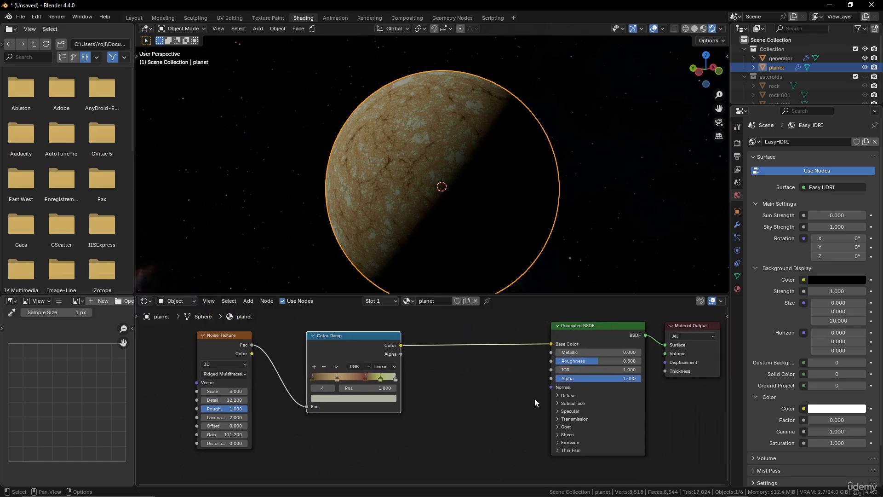
left_click_drag(688, 338, 705, 383)
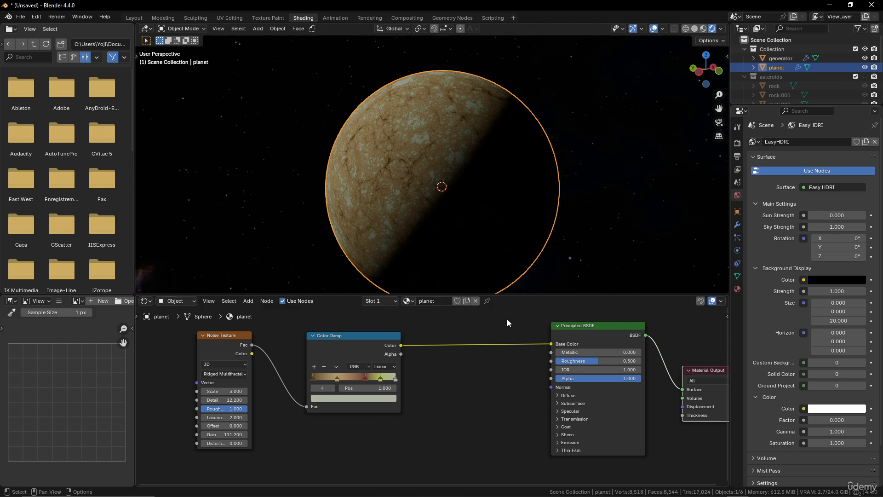
Add a Fresnel node above the existing Color Ramp and preview its output on the planet.
key("shift+a")
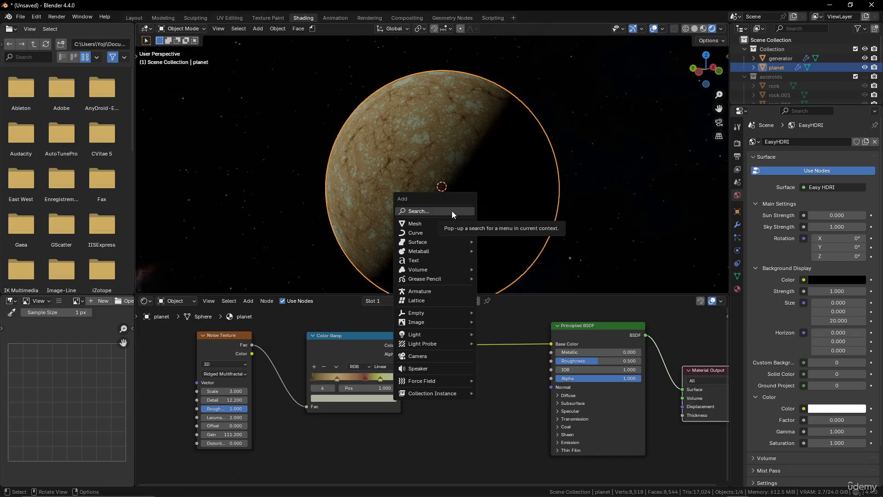
left_click(452, 211)
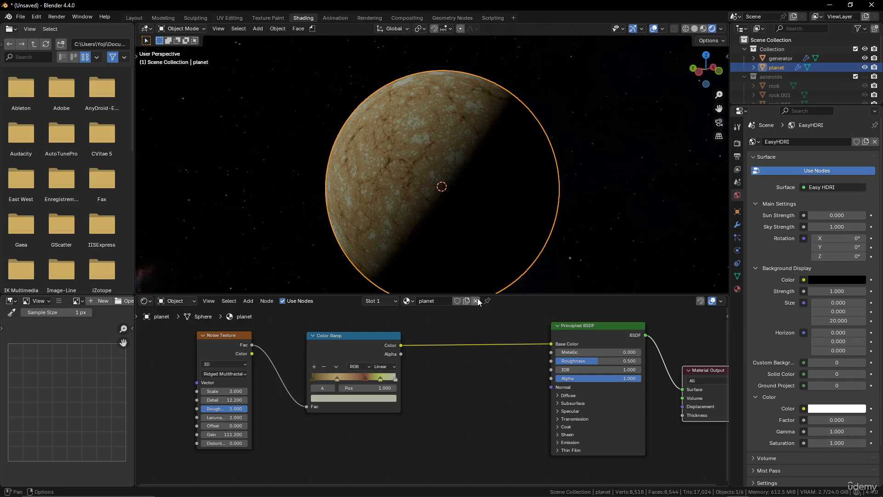
key("shift+a")
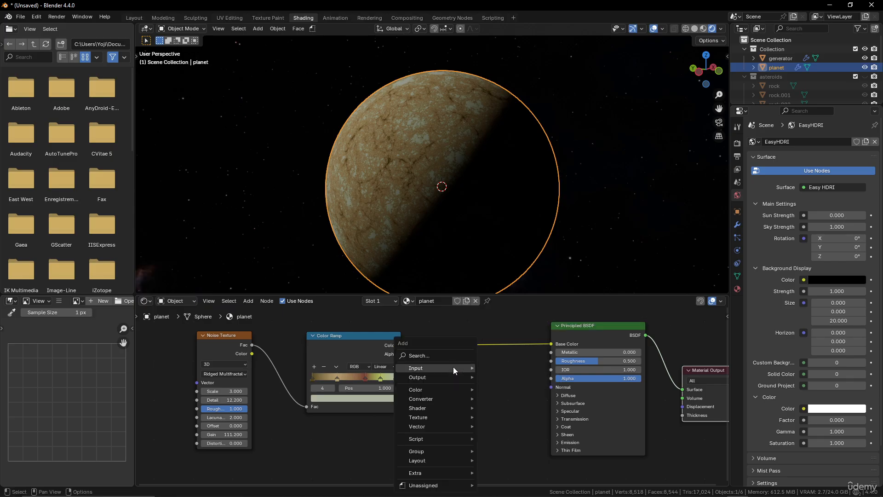
mouse_move(454, 367)
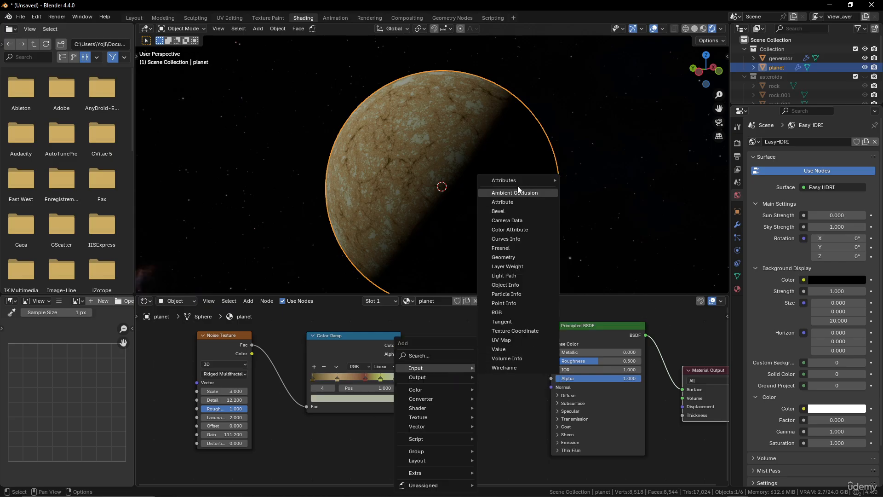
left_click(512, 250)
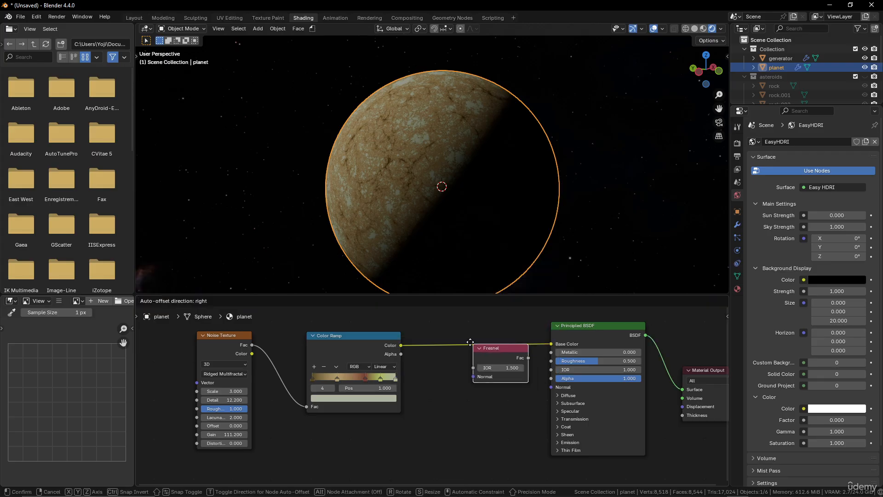
left_click(370, 347)
left_click(394, 357, "ctrl+shift")
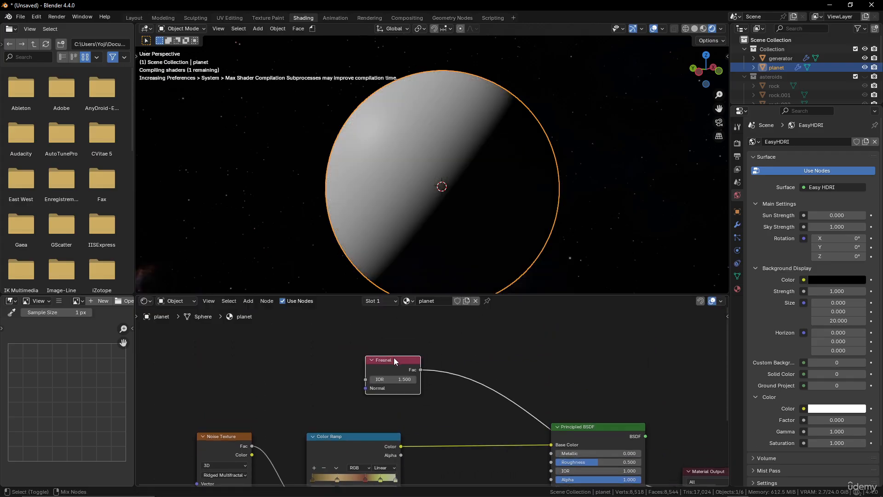
Shift the Fresnel node away from the shader and insert a second Color Ramp on its output link.
scroll(449, 392, "up", 2)
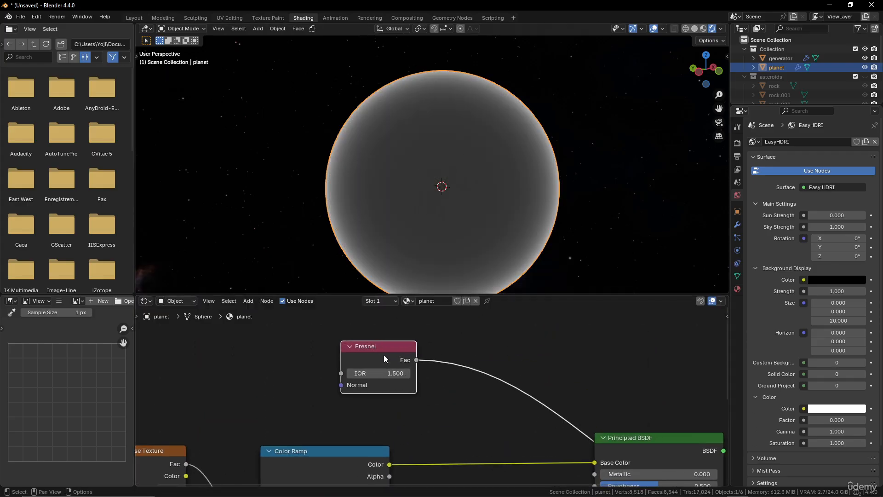
left_click_drag(370, 348, 311, 338)
scroll(417, 377, "down", 2)
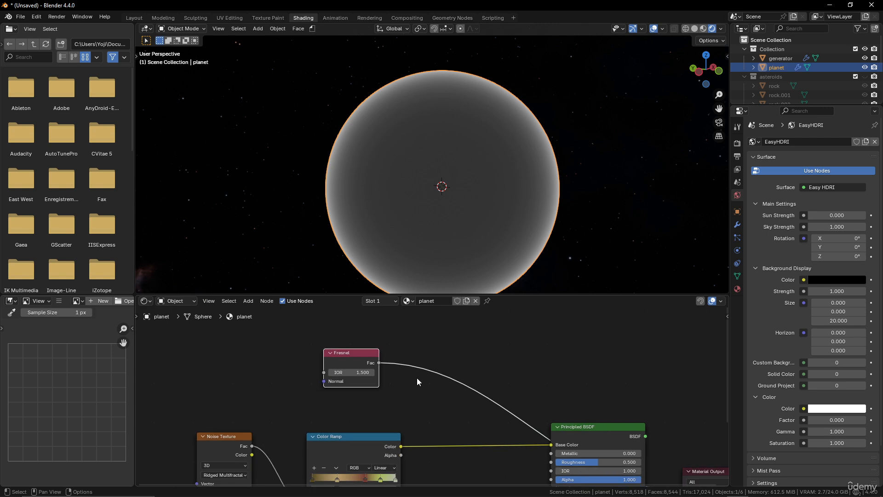
key("shift+a")
mouse_move(413, 402)
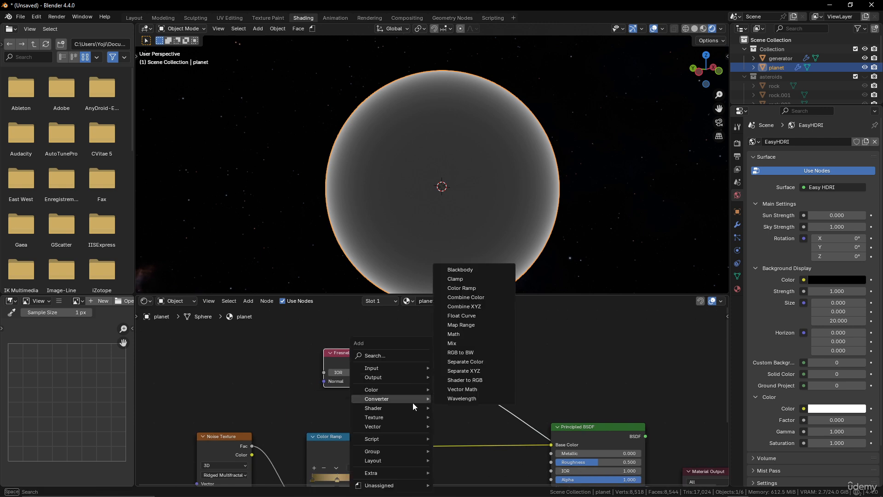
left_click(469, 288)
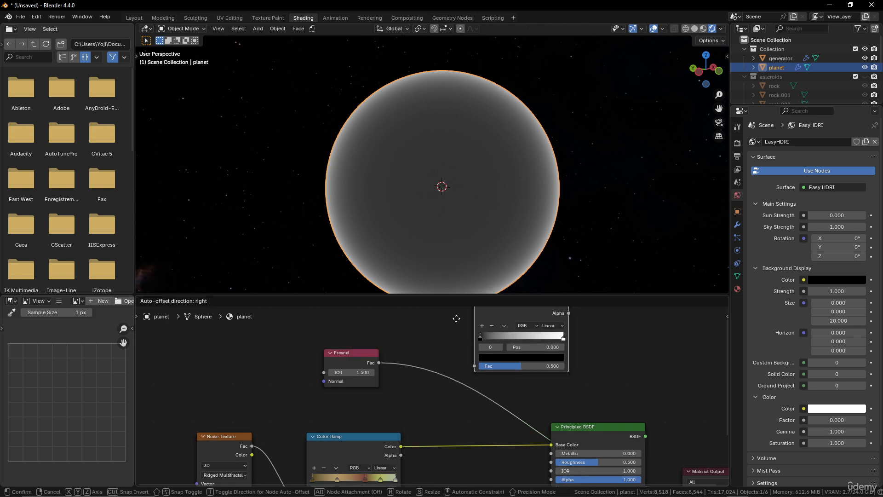
left_click(401, 345)
Tighten the Fresnel rim gradient by moving the new Color Ramp's black stop to about 0.05 and its white stop to about 0.88.
mouse_move(407, 388)
left_mouse_down()
mouse_move(434, 388)
mouse_move(412, 377)
left_mouse_up()
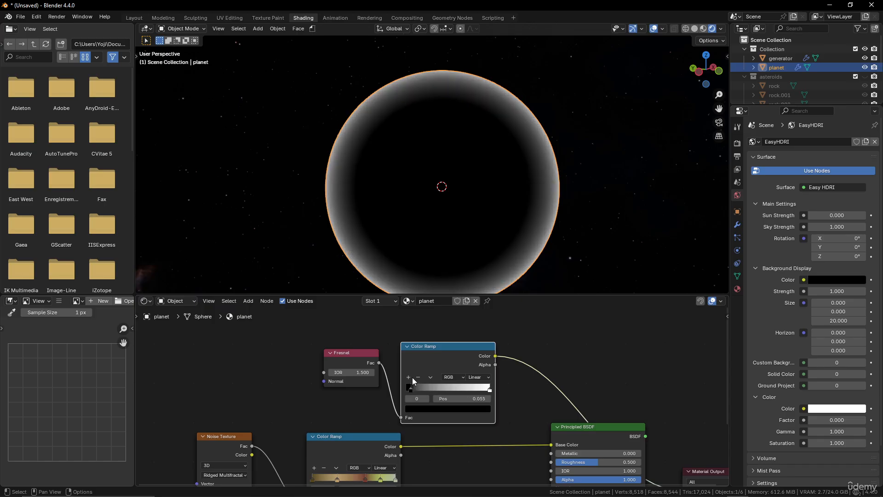
left_click_drag(483, 388, 480, 415)
scroll(470, 380, "down", 2)
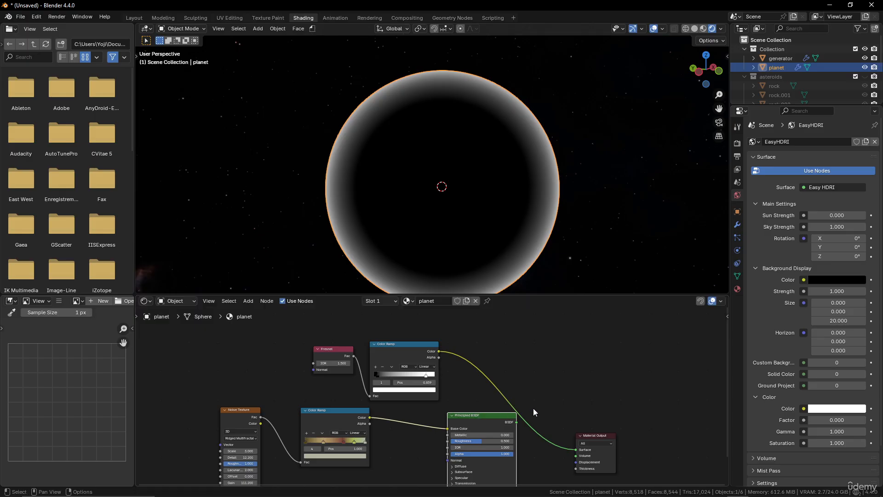
Move the Material Output node farther away from the Principled BSDF to make room between them.
middle_click_drag(533, 407, 503, 377)
left_click_drag(567, 400, 615, 383)
scroll(529, 407, "down", 3)
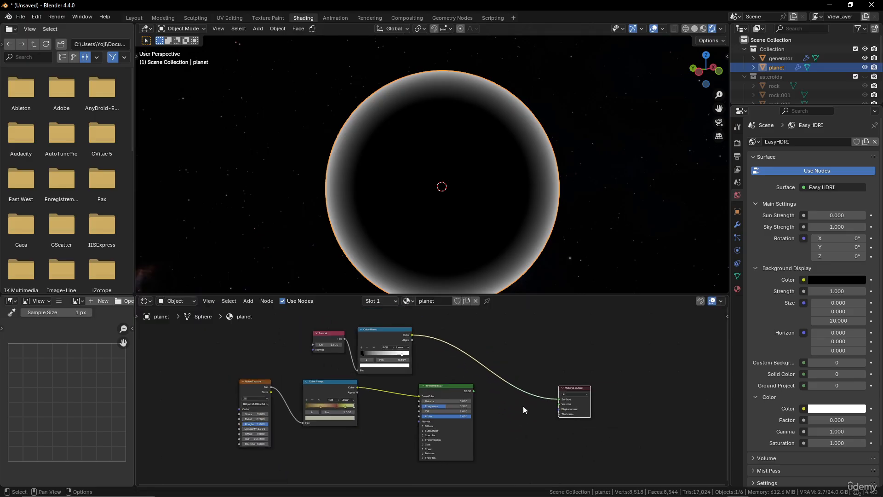
middle_click_drag(506, 404, 504, 389)
scroll(479, 382, "up", 3)
Add a second Principled BSDF node below the existing one in the planet material.
left_click(451, 377)
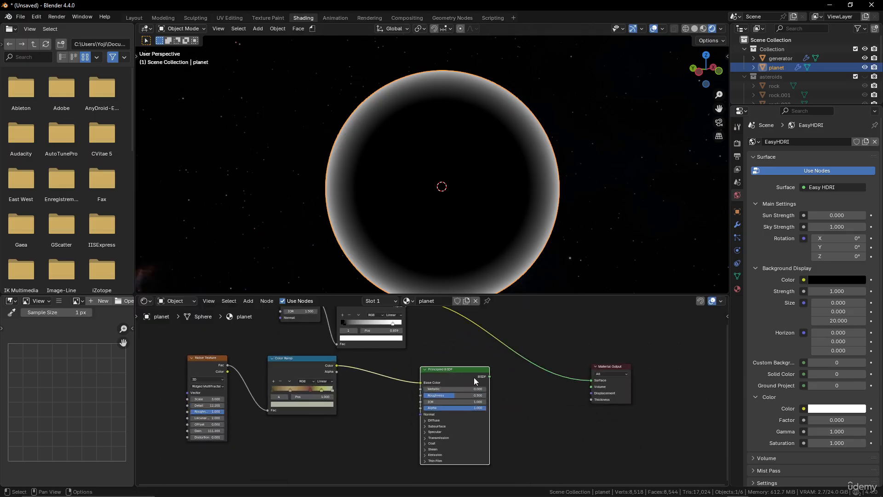
scroll(453, 375, "down", 1)
key("shift+a")
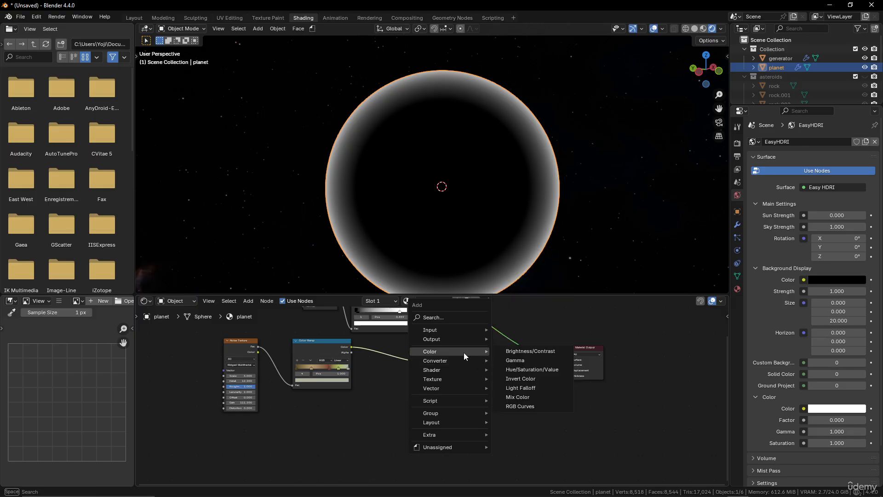
mouse_move(462, 360)
mouse_move(484, 371)
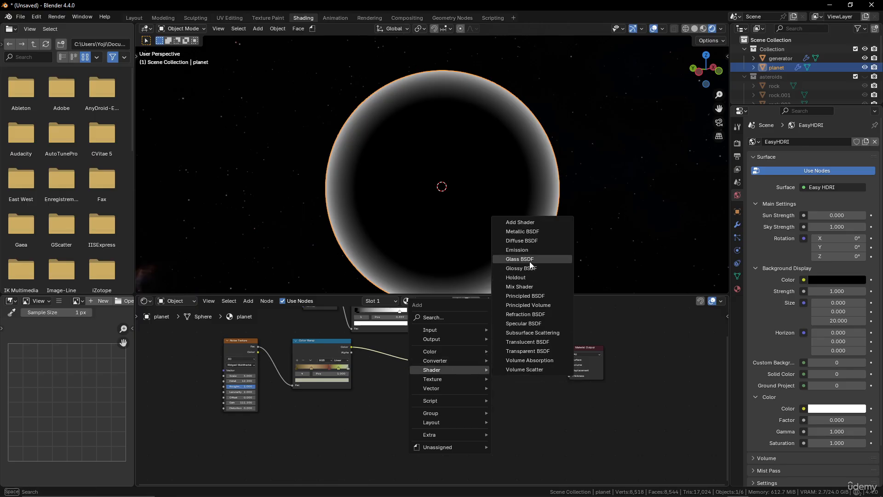
left_click(529, 296)
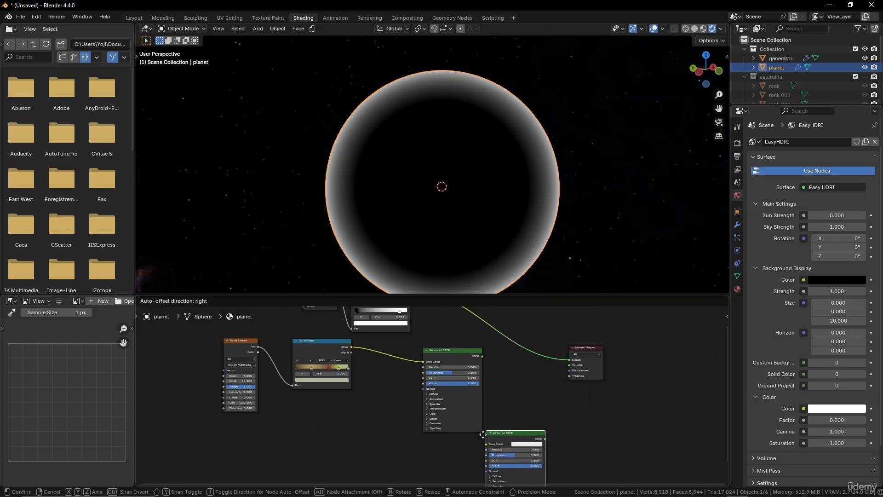
left_click(465, 444)
middle_click_drag(508, 426, 504, 355)
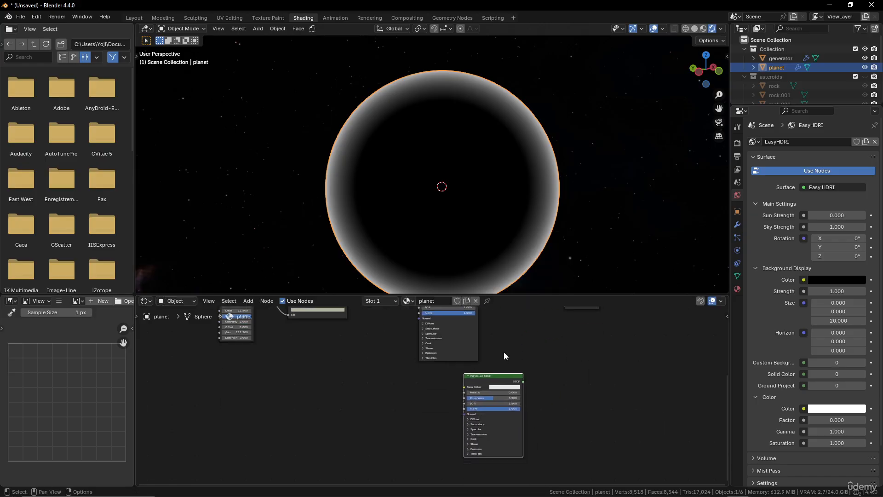
Give the new Principled BSDF a light cyan-blue base color and a roughness of 1.0.
left_click(504, 391)
left_click(508, 324)
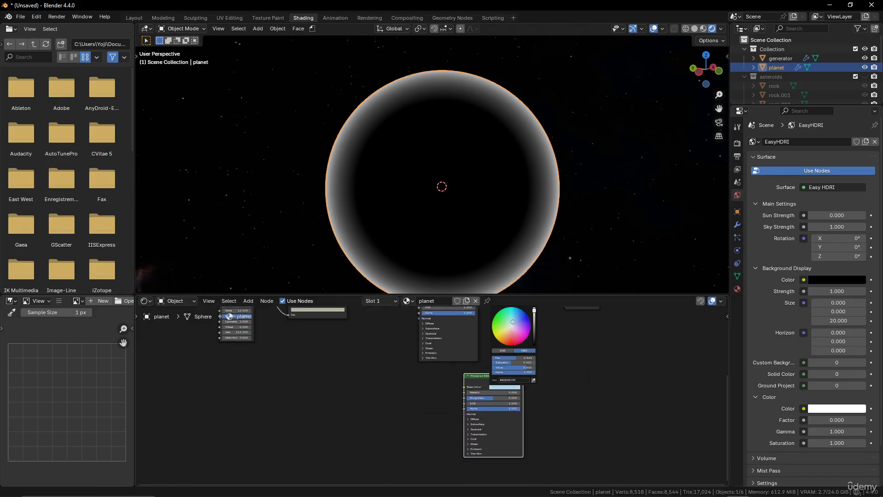
scroll(577, 390, "up", 2)
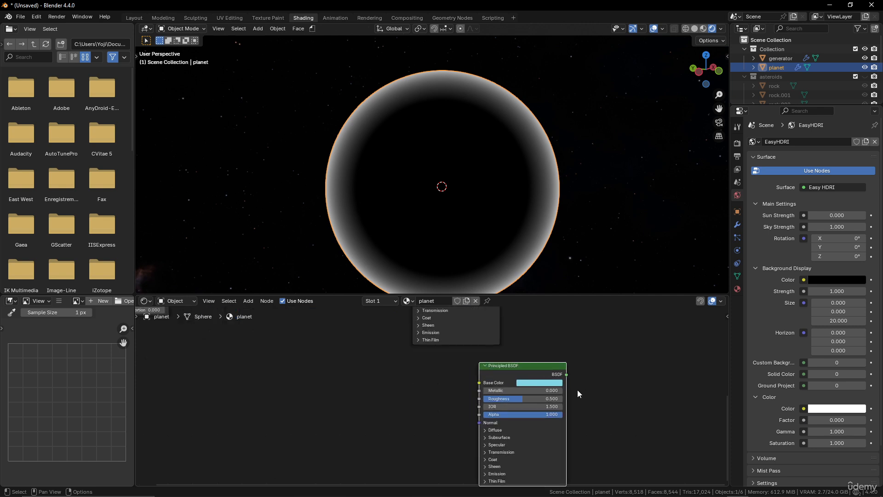
left_click_drag(523, 398, 560, 398)
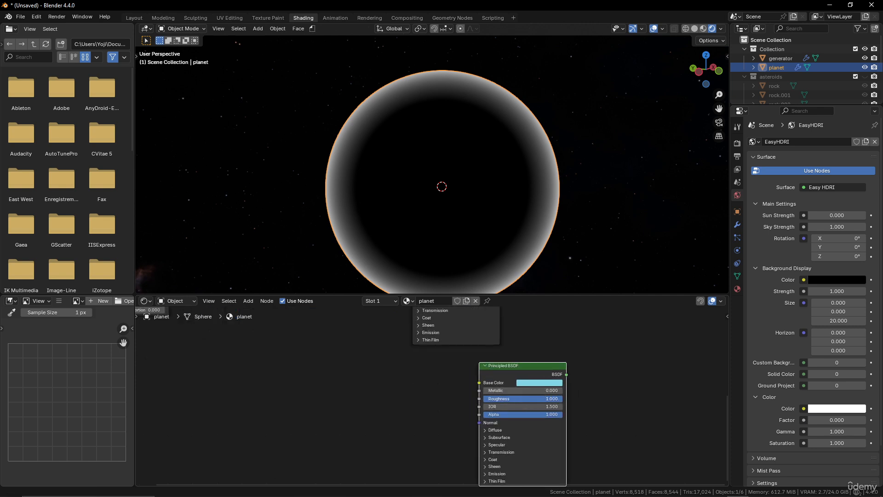
Preview the original textured shader and the new light-blue shader on the planet, one after the other.
scroll(560, 343, "down", 3)
key("shift+a")
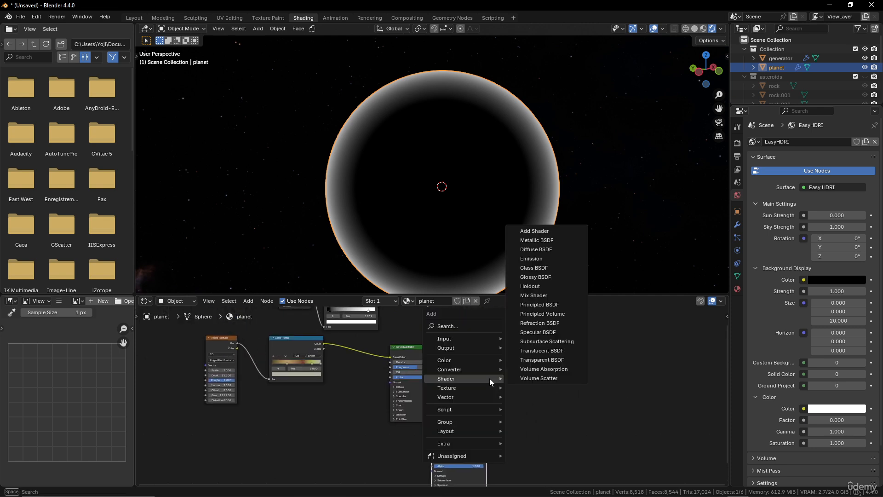
key("Escape")
left_click(407, 349, "ctrl+shift")
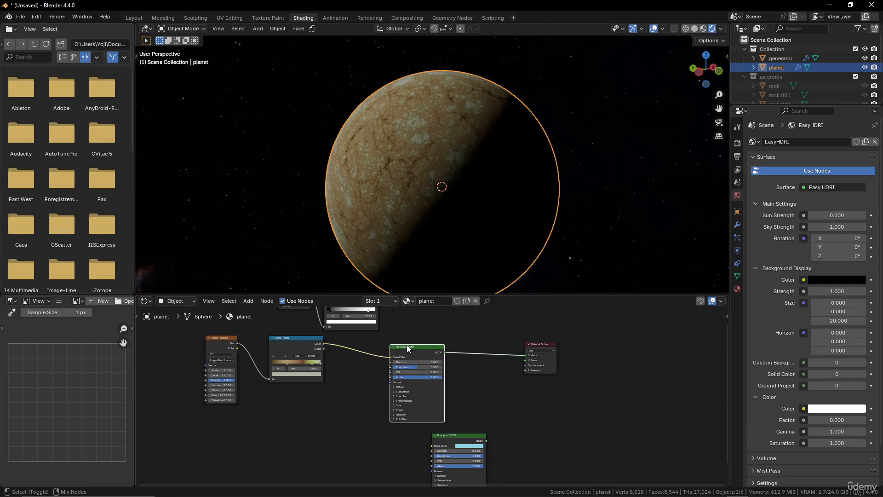
left_click(458, 437, "ctrl+shift")
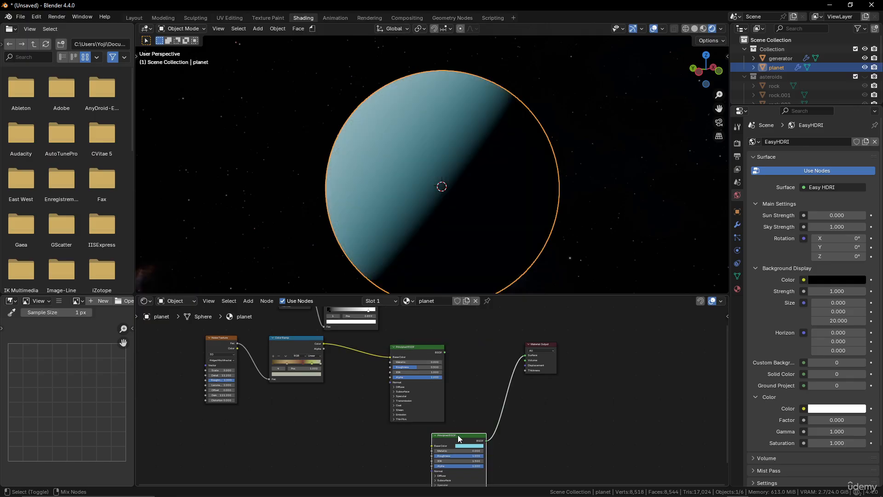
Add a Mix Shader node between the original Principled BSDF and the Material Output.
key("shift+a")
mouse_move(484, 359)
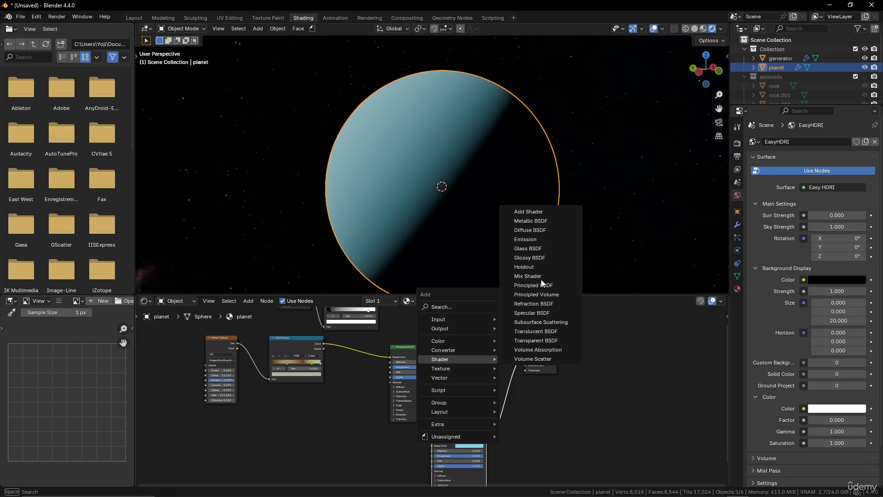
left_click(528, 276)
left_click(465, 345)
Connect the Fresnel Color Ramp to the Mix Shader's Fac, both Principled BSDFs to its shader inputs, and its output to the Material Output.
middle_click_drag(399, 320, 351, 347)
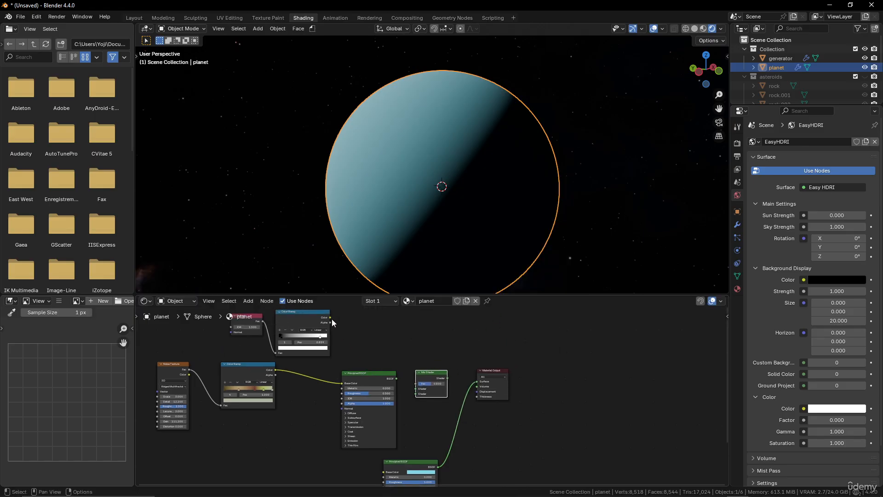
left_click_drag(331, 318, 415, 388)
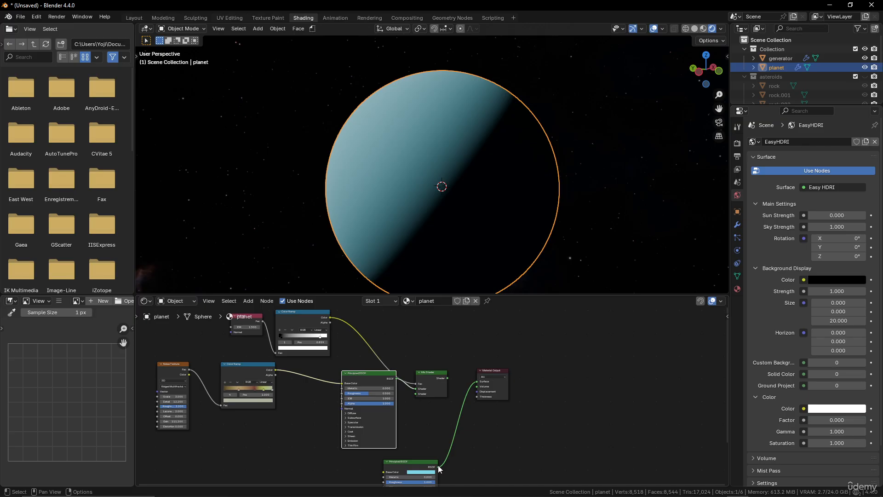
left_click_drag(439, 468, 415, 394)
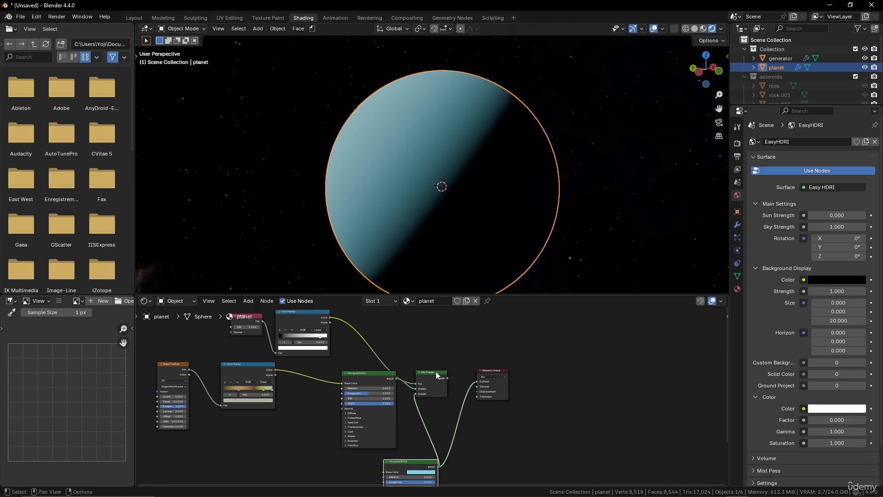
left_click(436, 375, "ctrl+shift")
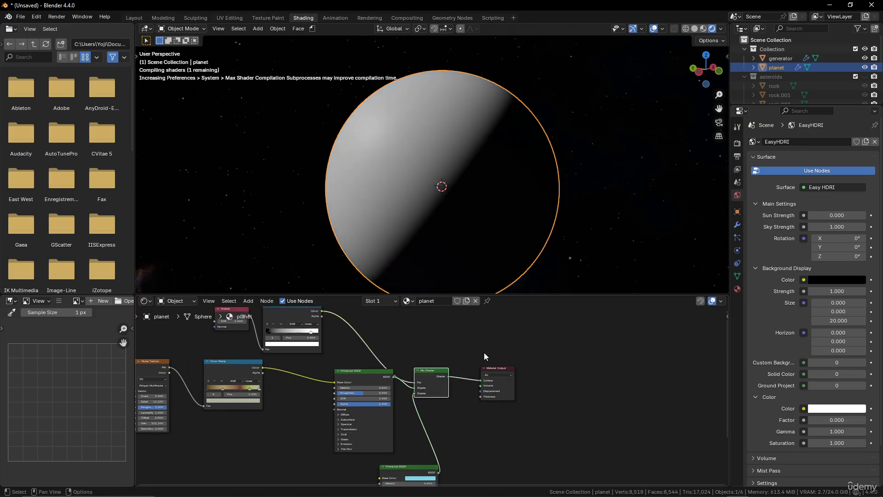
scroll(484, 352, "up", 2)
scroll(417, 148, "up", 2)
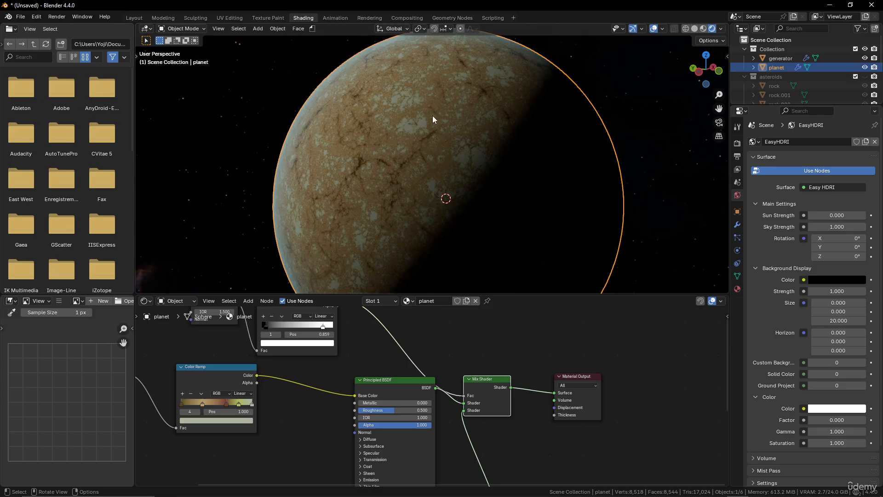
scroll(432, 116, "down", 4)
scroll(449, 353, "down", 2)
Shift the Noise Texture and its Color Ramp away from the Principled BSDF to free space on the base color link.
middle_click_drag(327, 381, 427, 383)
left_click_drag(259, 372, 230, 373)
left_click_drag(345, 381, 301, 382)
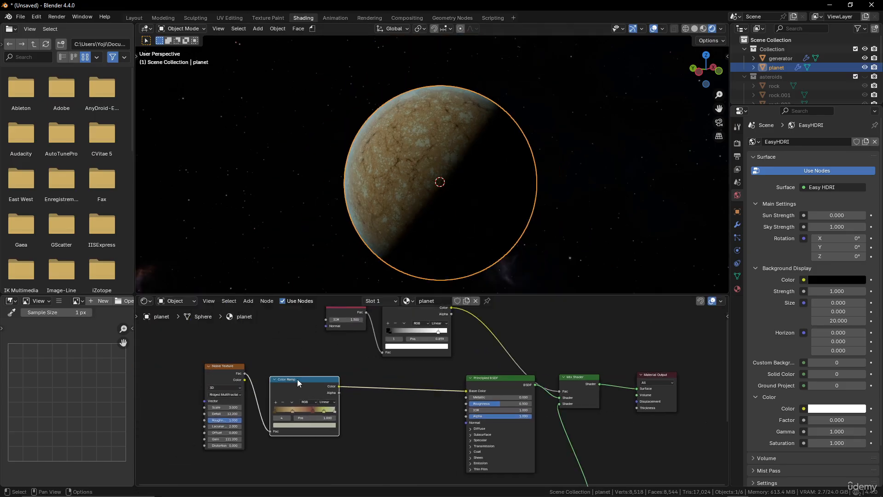
Insert a Hue/Saturation/Value node between the noise Color Ramp and the Principled BSDF's base color, and set its saturation to 1.2.
key("shift+a")
mouse_move(344, 381)
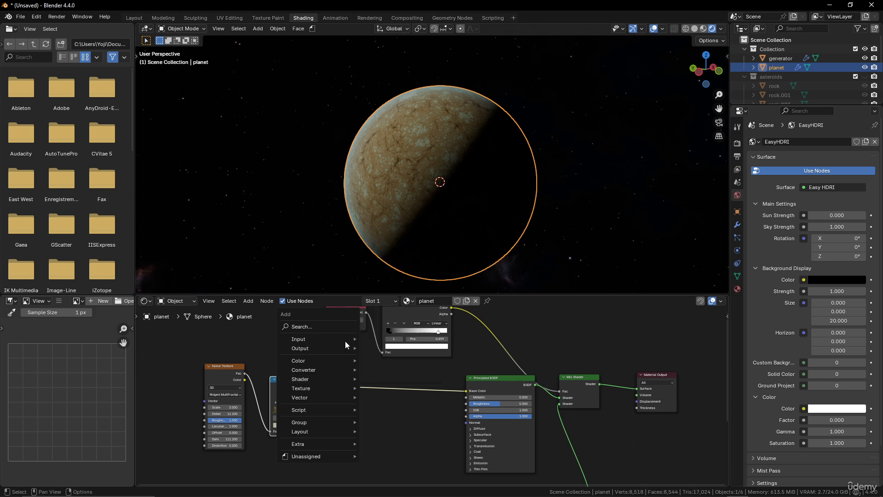
mouse_move(314, 358)
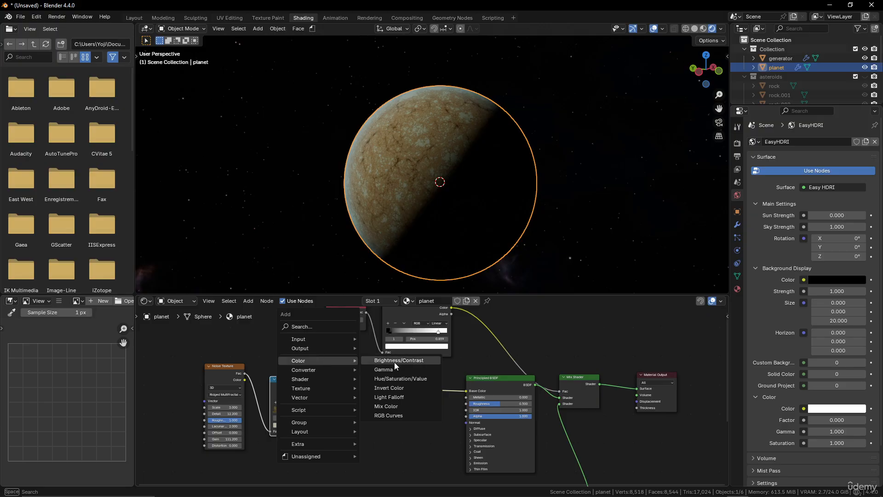
left_click(393, 378)
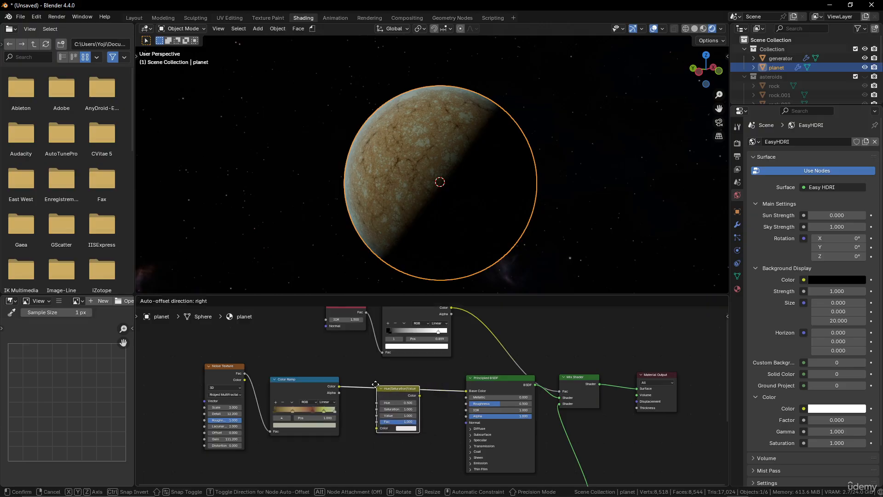
left_click(394, 399)
scroll(440, 431, "up", 3)
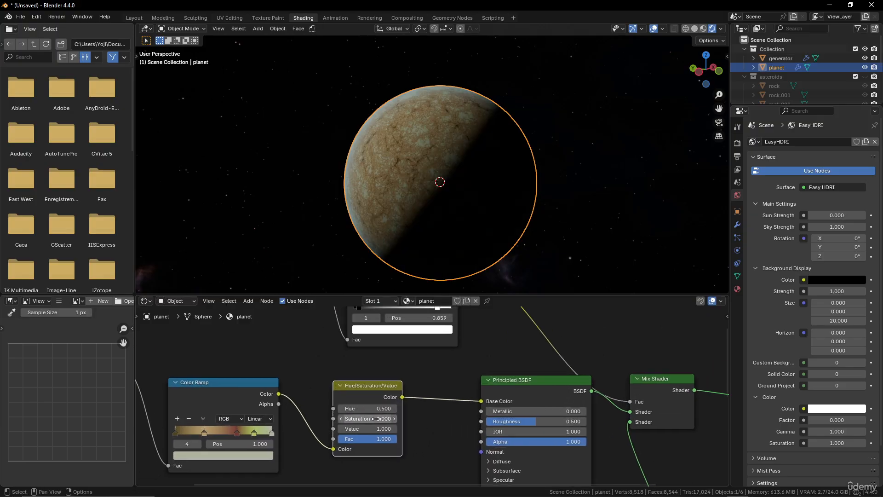
left_click_drag(367, 418, 391, 418)
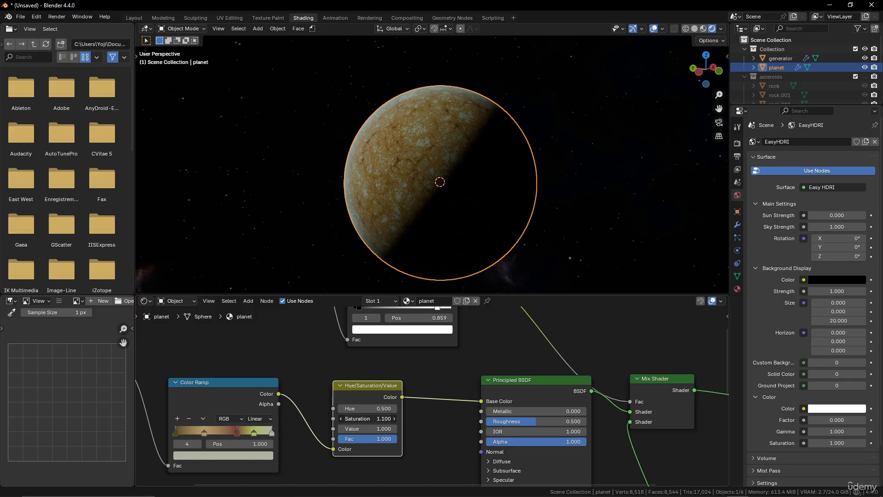
Try hue values up to 1.0 on the Hue/Saturation/Value node and reset the hue to 0.5.
left_click(394, 408)
left_click(395, 408)
left_click(394, 408)
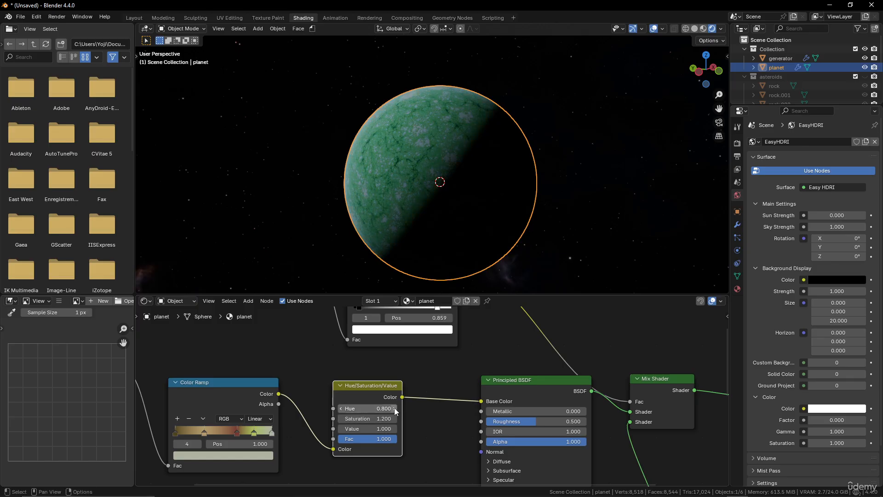
left_click(395, 409)
left_click(394, 408)
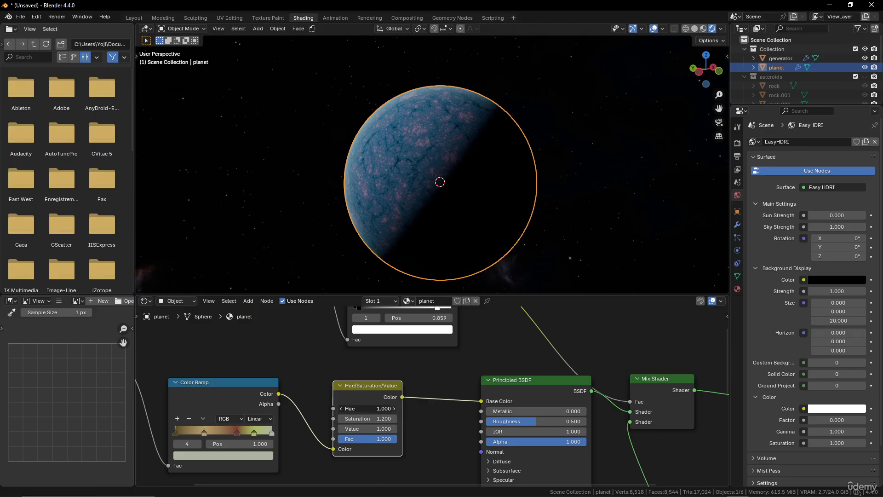
left_click(377, 408)
type("0.5")
key("Return")
scroll(470, 255, "up", 2)
scroll(471, 232, "down", 3)
scroll(448, 192, "up", 2)
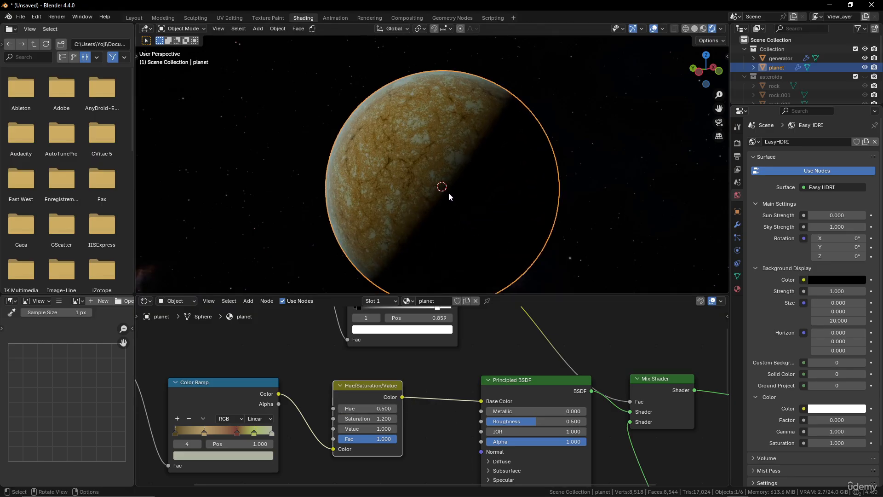
Move the second Principled BSDF under the first one and change its base color to a salmon pink.
scroll(547, 394, "down", 5)
middle_click_drag(547, 394, 472, 339)
middle_click_drag(535, 425, 507, 355)
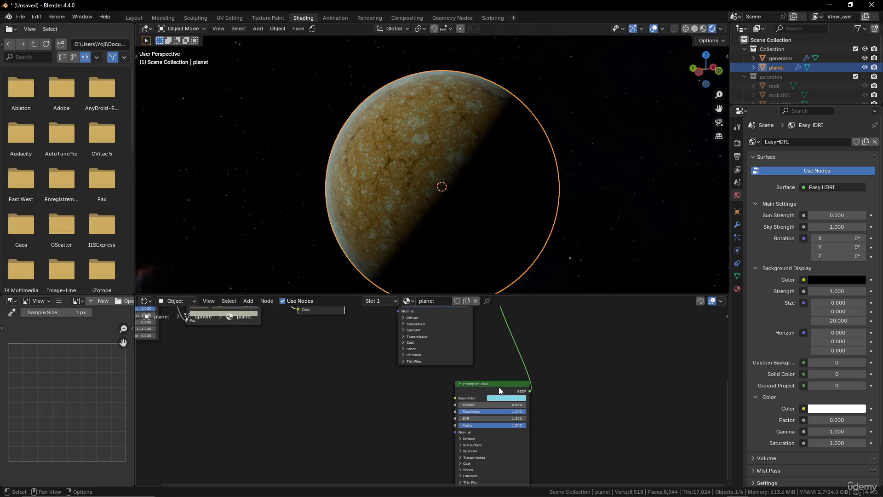
left_click_drag(498, 388, 425, 397)
left_click(440, 410)
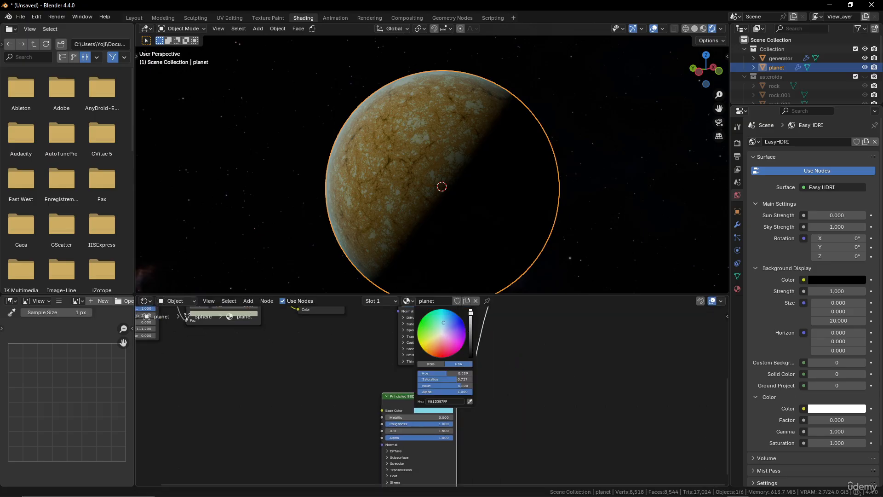
left_click_drag(443, 322, 440, 346)
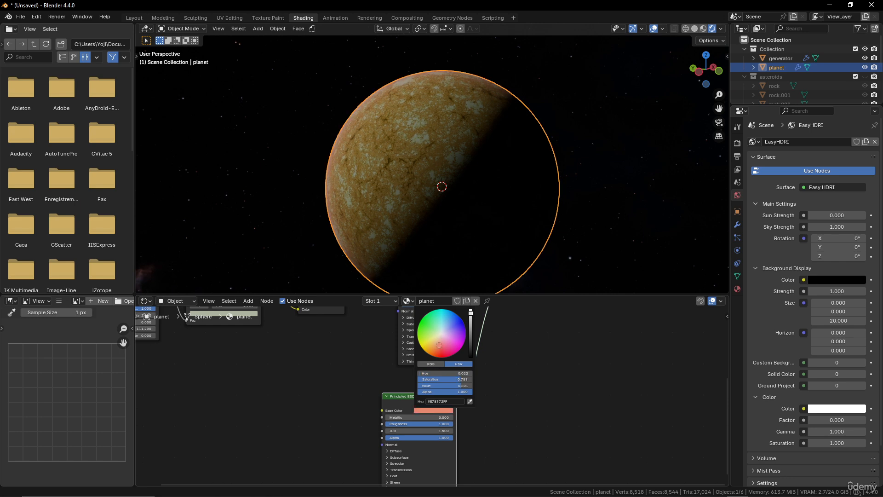
Set the IOR of the Fresnel node to 1.4.
middle_click_drag(491, 312, 542, 408)
scroll(422, 357, "up", 5)
middle_click_drag(422, 356, 445, 442)
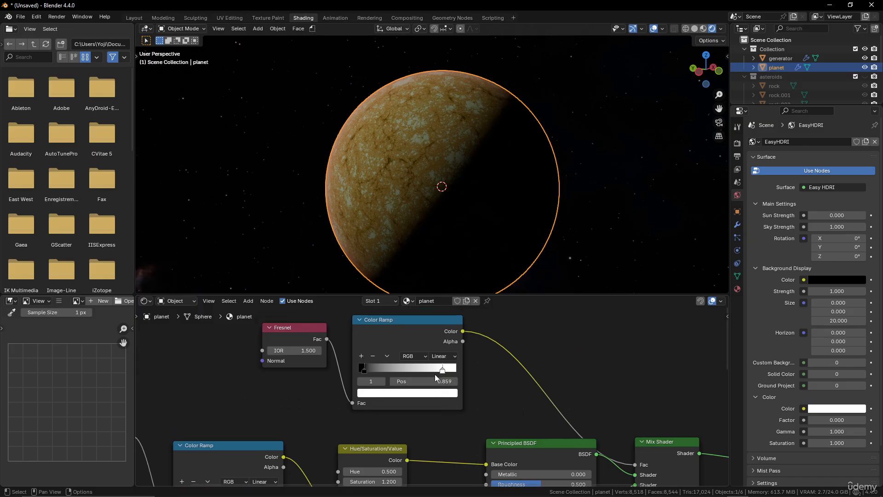
left_click(319, 351)
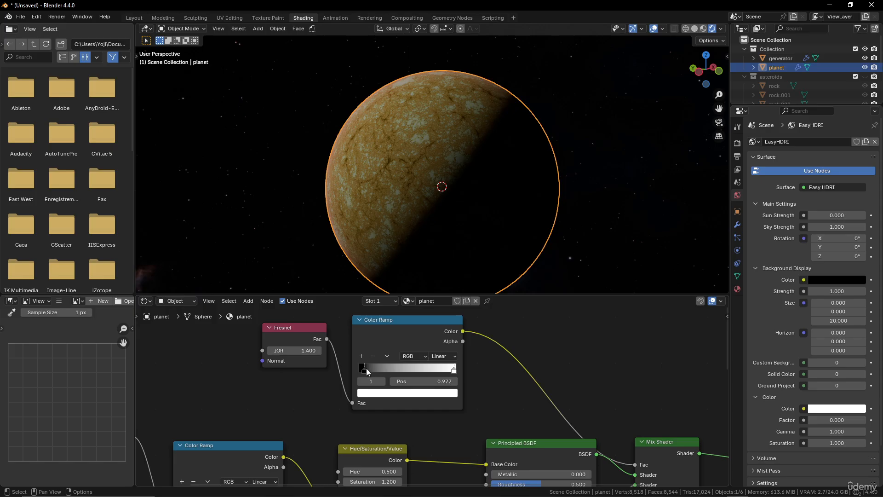
Widen the planet's rim tint by moving the Fresnel Color Ramp's black stop to 0 and its white stop to about 0.32.
left_click_drag(364, 370, 325, 359)
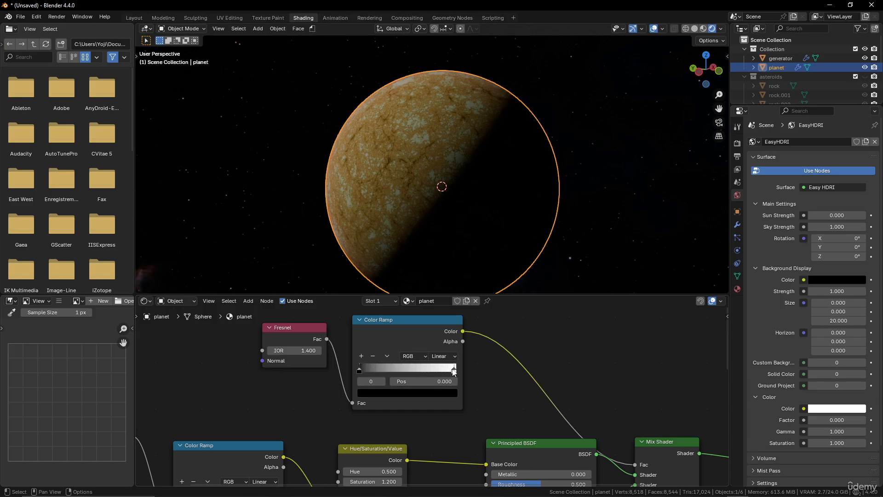
left_click_drag(453, 370, 405, 370)
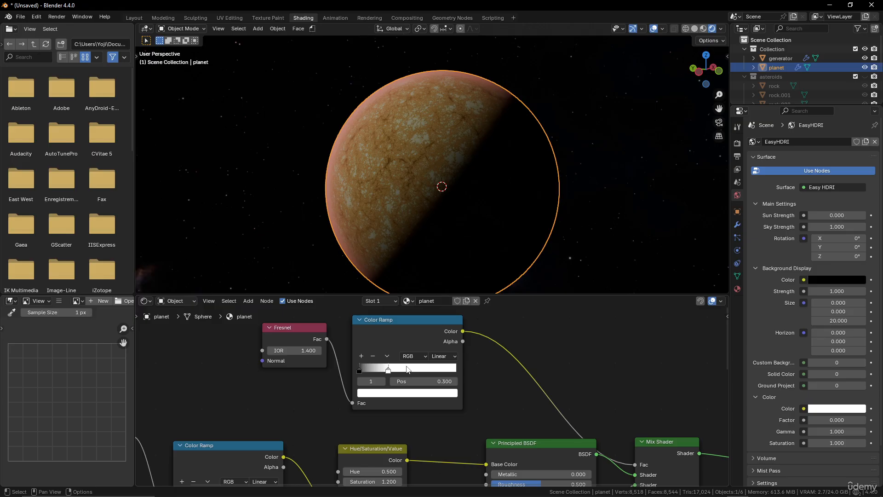
scroll(498, 199, "down", 5)
scroll(457, 169, "up", 3)
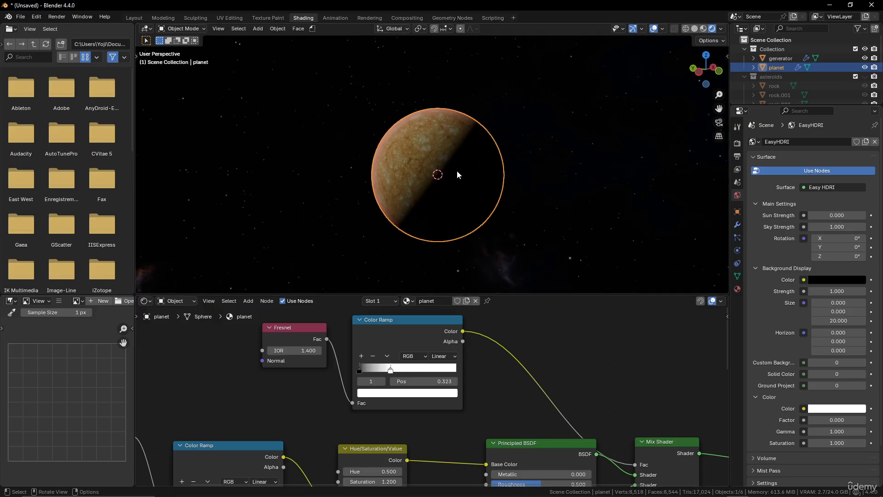
Deselect everything and examine the planet's rim tint from nearer and farther away.
scroll(456, 170, "down", 1)
key("alt+a")
scroll(468, 164, "down", 5)
scroll(481, 196, "up", 6)
middle_click_drag(481, 196, 495, 170, "shift")
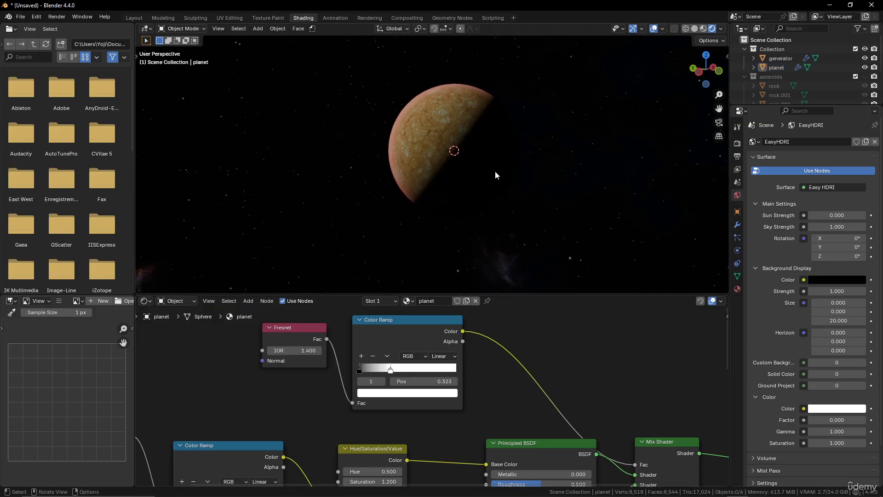
scroll(495, 171, "down", 4)
Select the first rock object in the asteroids collection.
left_click(285, 170)
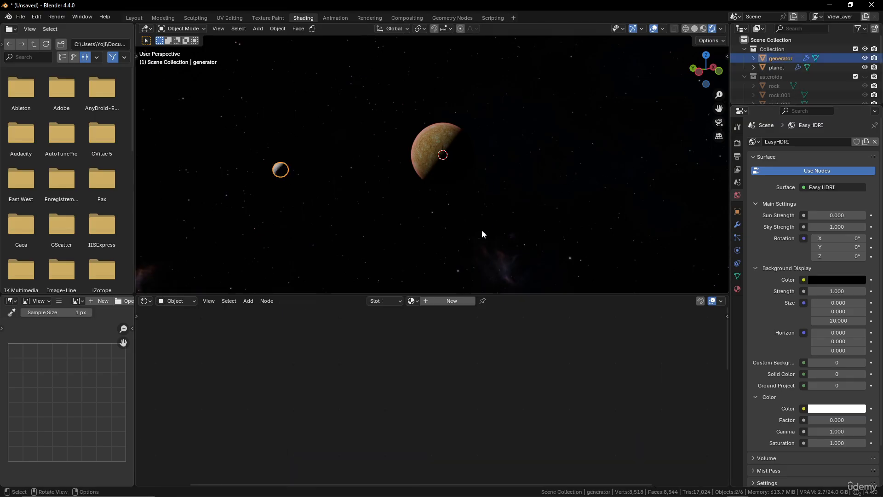
scroll(478, 230, "up", 5)
scroll(476, 229, "down", 3)
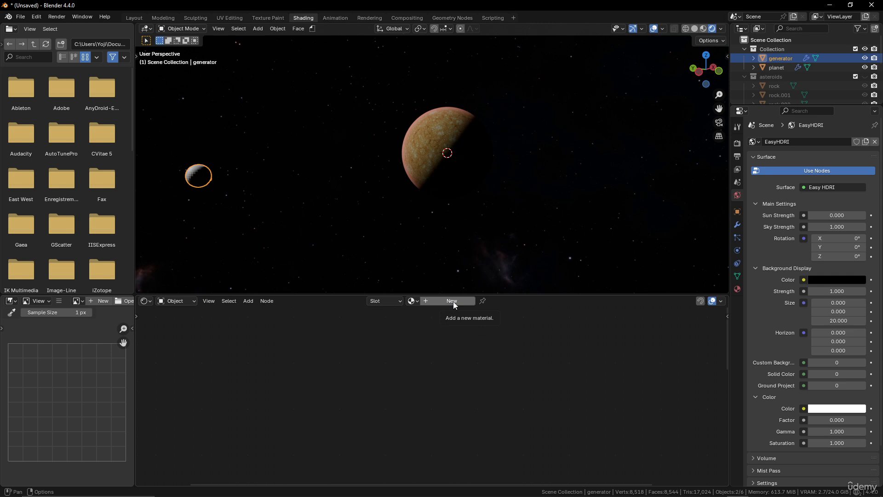
scroll(786, 65, "down", 4)
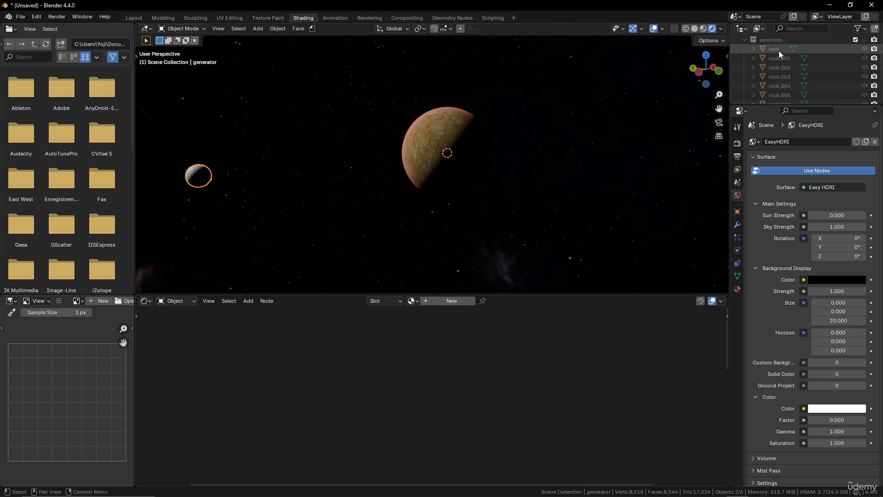
left_click(779, 50)
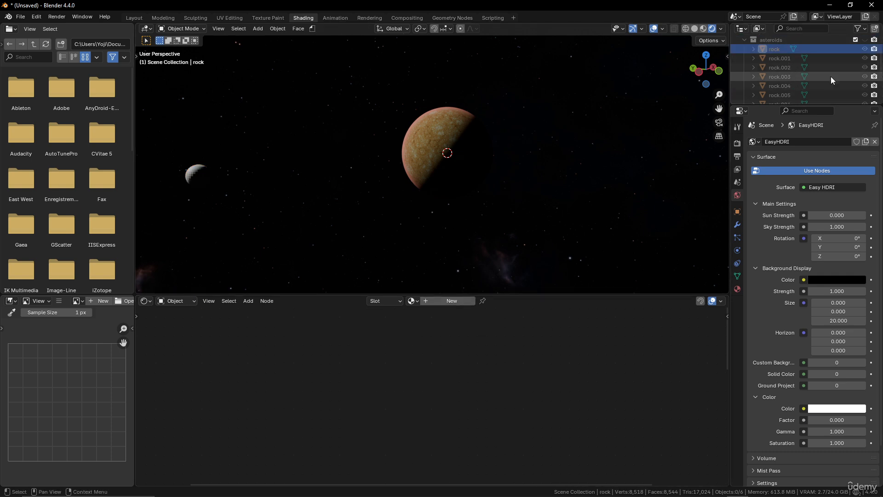
scroll(801, 60, "down", 3)
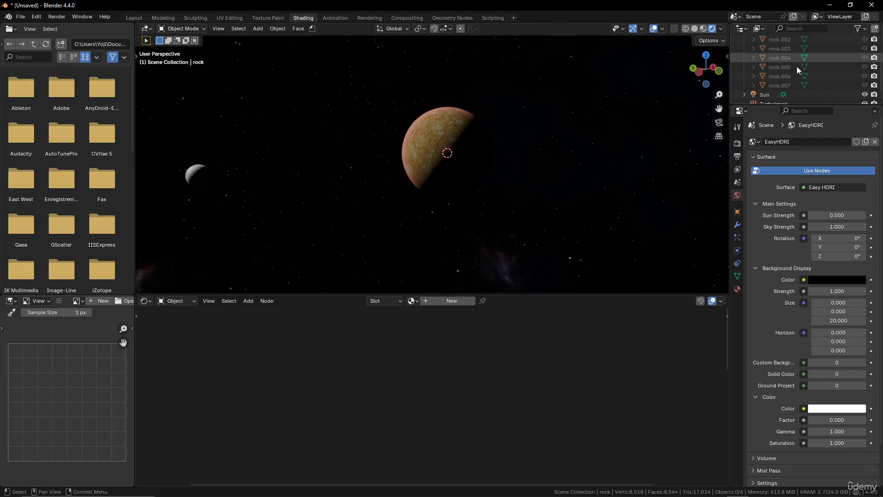
scroll(826, 57, "up", 6)
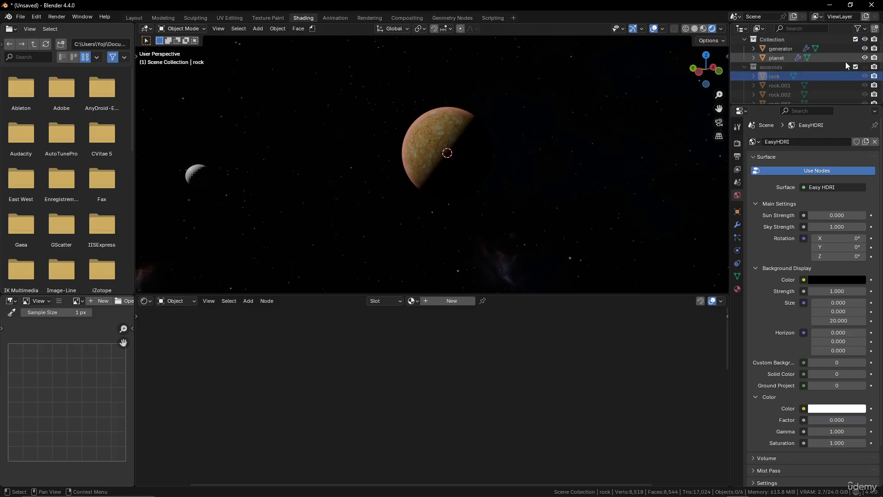
Show the asteroids collection and hide the collection holding the generator and planet.
left_click(864, 67)
scroll(855, 65, "up", 1)
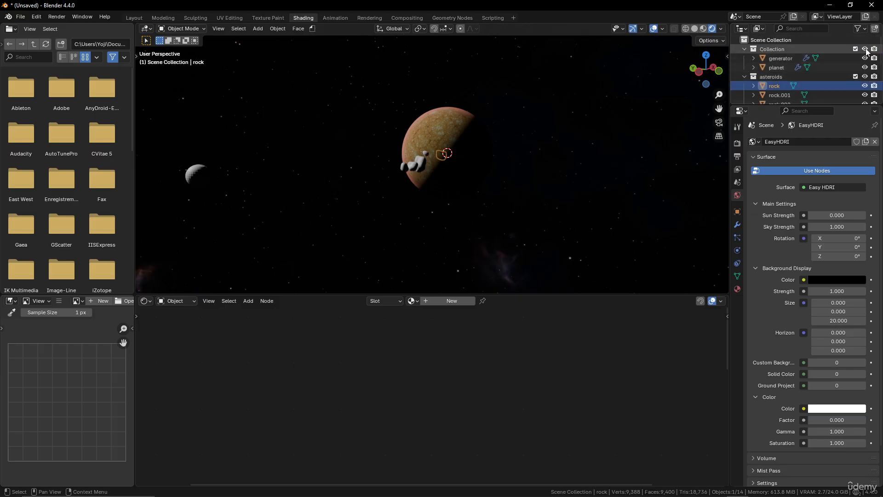
left_click(864, 49)
scroll(859, 57, "down", 8)
scroll(511, 178, "up", 3)
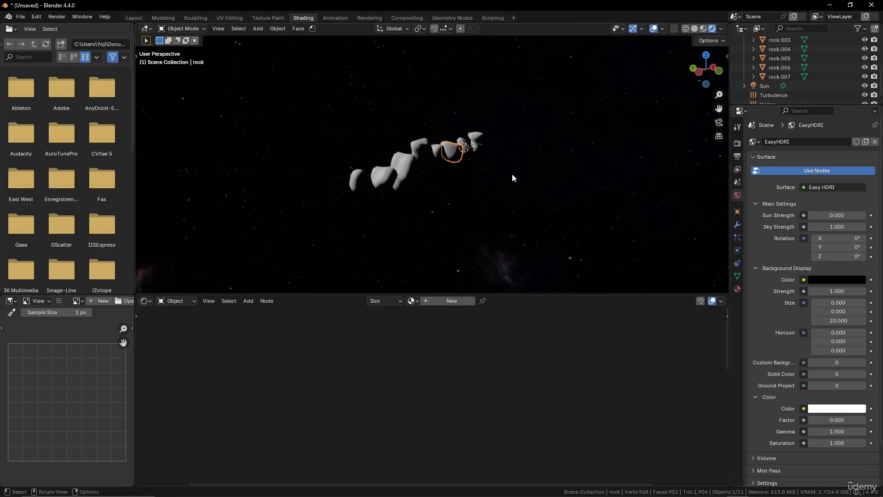
Create a new material on the selected rock and space the Principled BSDF away from the Material Output.
middle_click_drag(512, 174, 472, 200)
scroll(472, 200, "up", 2)
left_click(459, 301)
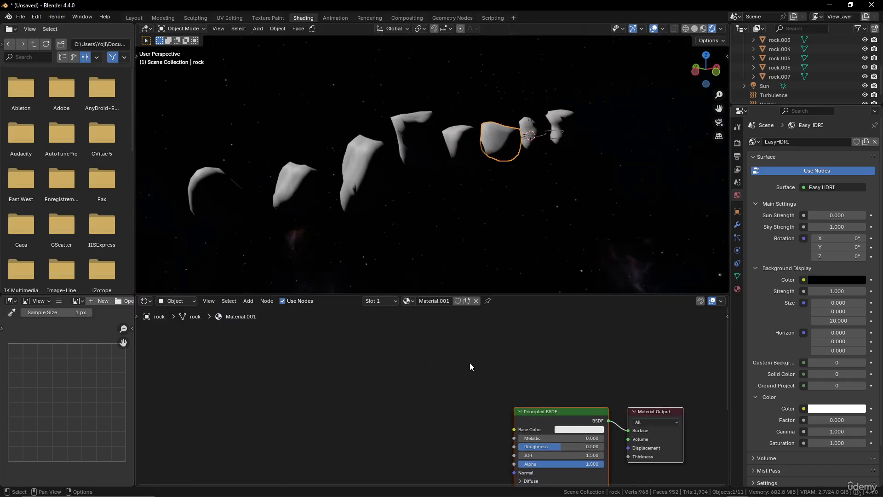
scroll(471, 364, "down", 2)
middle_click_drag(511, 379, 482, 332)
left_click_drag(509, 372, 469, 370)
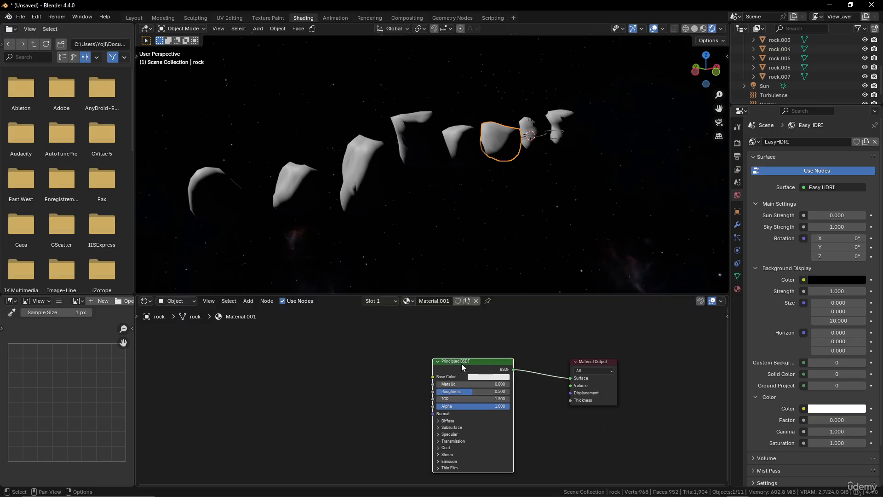
scroll(426, 355, "down", 1)
Add a Noise Texture node to the left of the rock material's Principled BSDF.
key("shift+a")
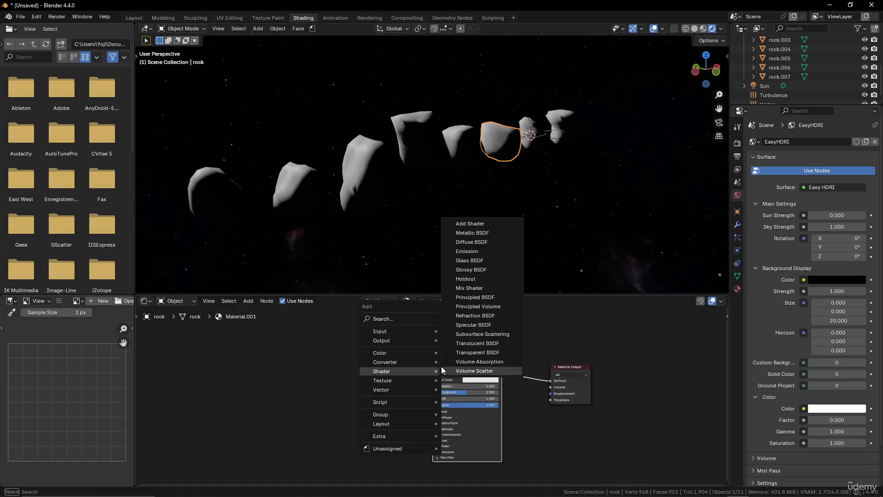
mouse_move(410, 380)
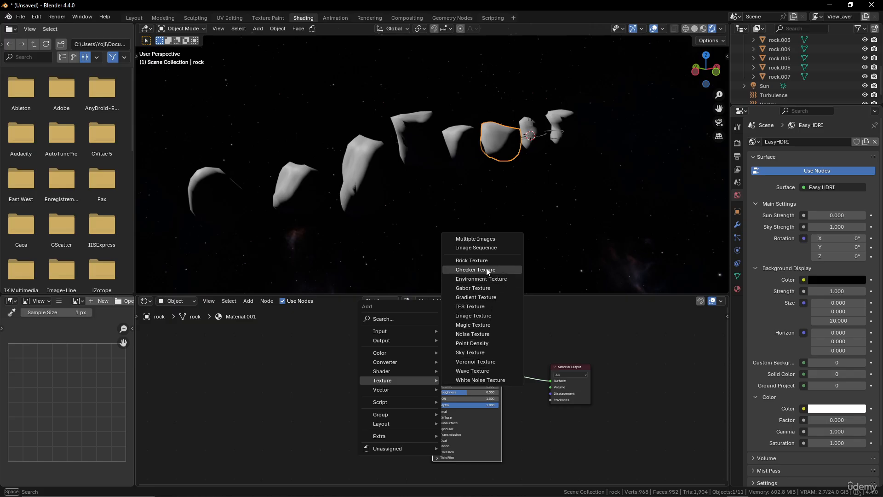
left_click(479, 337)
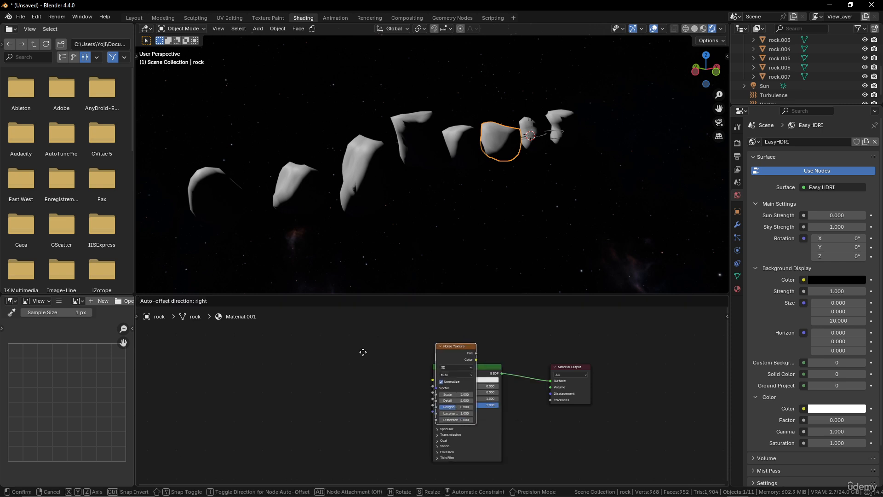
left_click(302, 367)
scroll(404, 384, "up", 4)
middle_click_drag(361, 380, 417, 378)
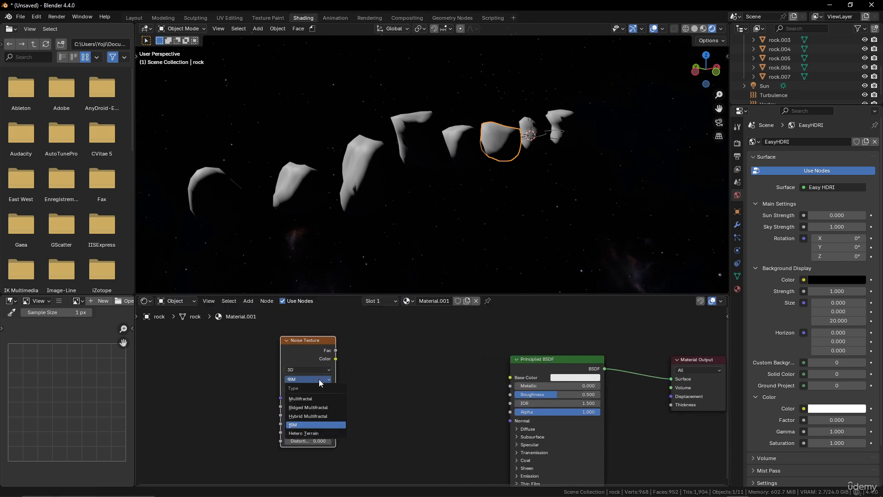
Set the Noise Texture type to Ridged Multifractal and preview it directly on the rock.
left_click(319, 379)
left_click(314, 408)
middle_click_drag(367, 386, 383, 367)
left_click(322, 344, "ctrl+shift")
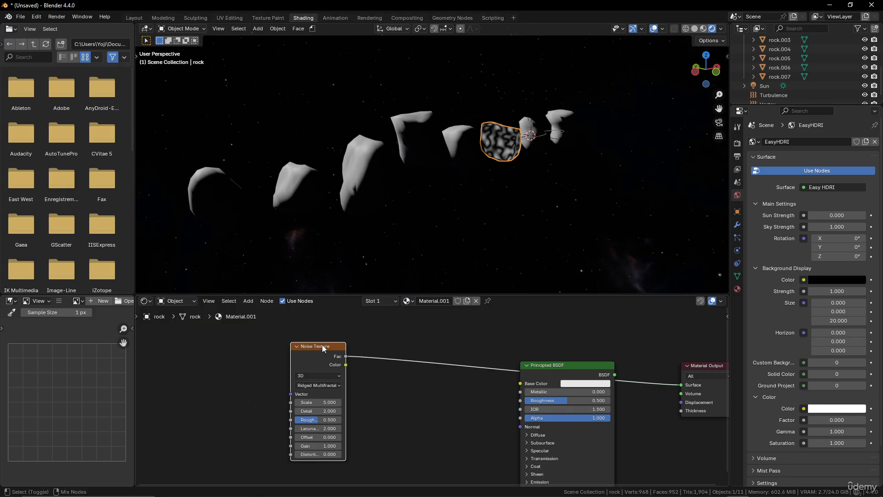
scroll(374, 379, "up", 2)
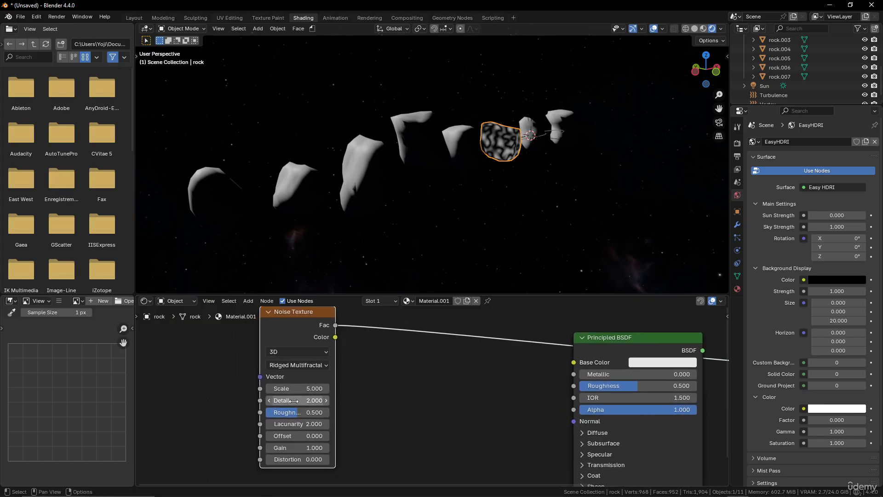
Set the Noise Texture's detail to 8.6 and its roughness to 1.0.
mouse_move(293, 400)
left_mouse_down()
mouse_move(315, 400)
mouse_move(305, 400)
left_mouse_up()
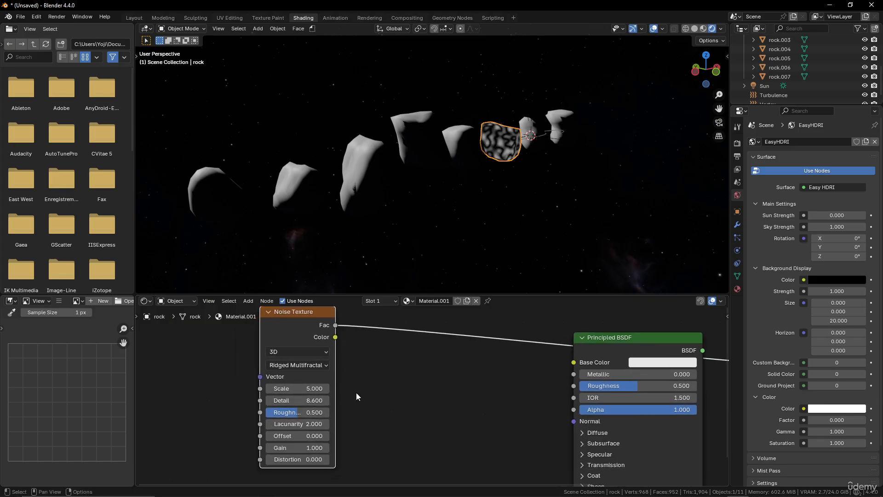
middle_click_drag(356, 392, 357, 388)
left_click_drag(301, 408, 346, 404)
scroll(352, 398, "down", 2)
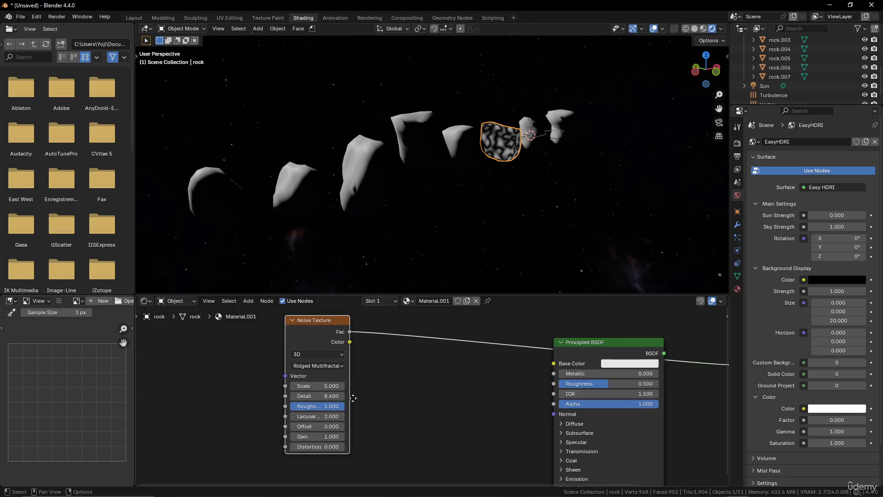
Raise the Noise Texture's gain to 50.3 and shift the node slightly left.
left_click_drag(318, 434, 349, 434)
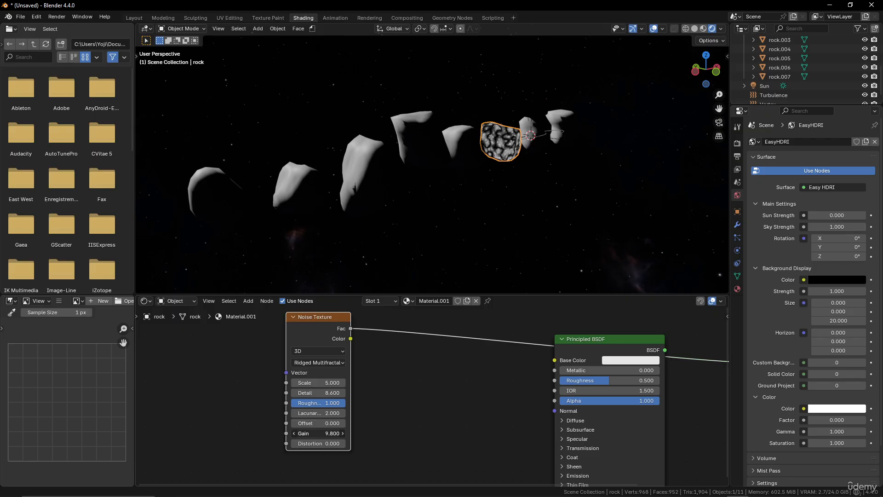
left_click_drag(322, 433, 377, 433)
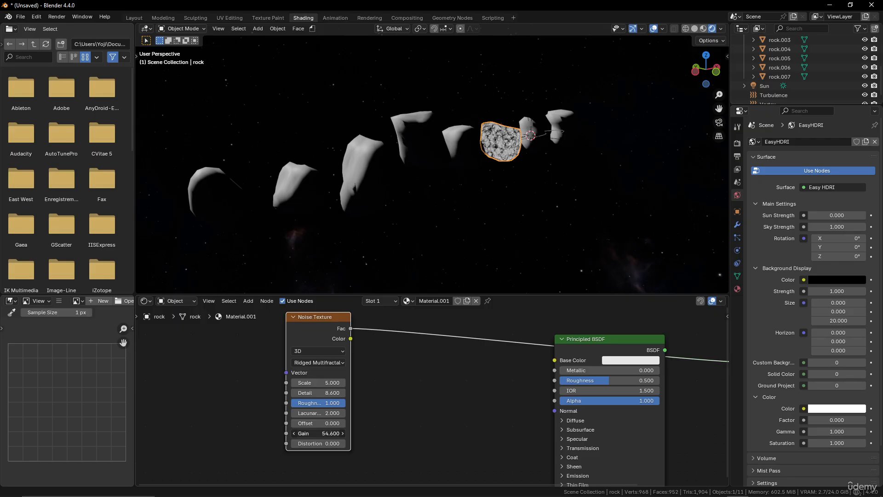
scroll(368, 376, "up", 3)
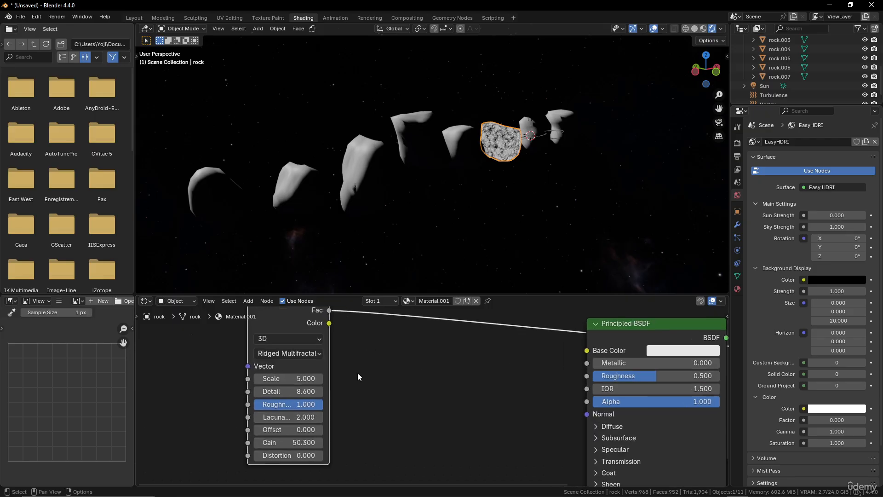
middle_click_drag(357, 373, 350, 404)
left_click_drag(293, 336, 272, 343)
Lower the Noise Texture's scale to 2.6 while viewing the selected rock up close.
scroll(507, 148, "up", 3)
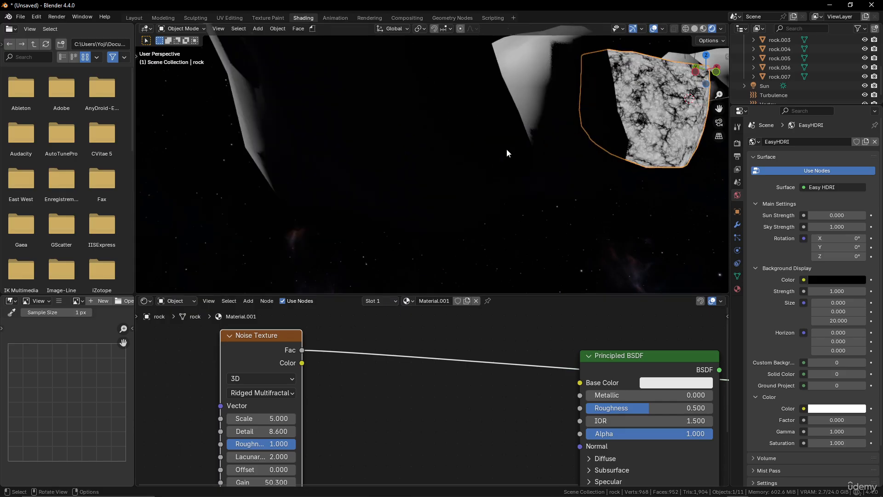
scroll(506, 148, "down", 1)
middle_click_drag(501, 151, 480, 158, "shift")
mouse_move(480, 158)
middle_mouse_down()
mouse_move(456, 183)
mouse_move(473, 162)
middle_mouse_up()
scroll(456, 183, "up", 4)
scroll(315, 391, "down", 3)
mouse_move(304, 414)
left_mouse_down()
mouse_move(265, 413)
mouse_move(287, 413)
left_mouse_up()
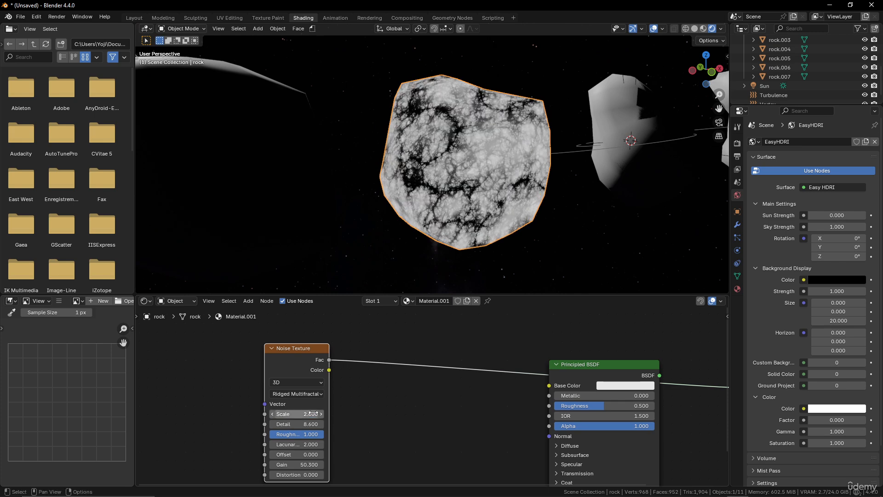
Move the Noise Texture node farther left to make room before the Principled BSDF.
scroll(370, 398, "down", 2)
left_click_drag(345, 362, 316, 363)
scroll(365, 372, "down", 2)
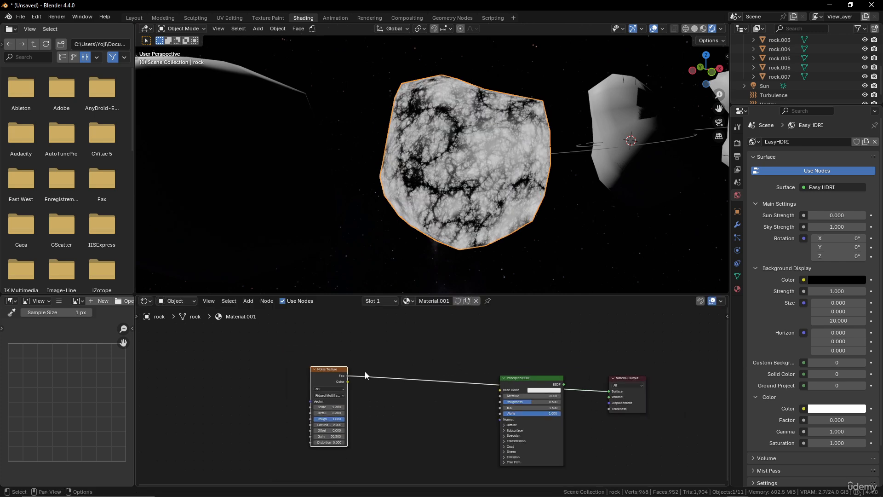
scroll(361, 374, "up", 3)
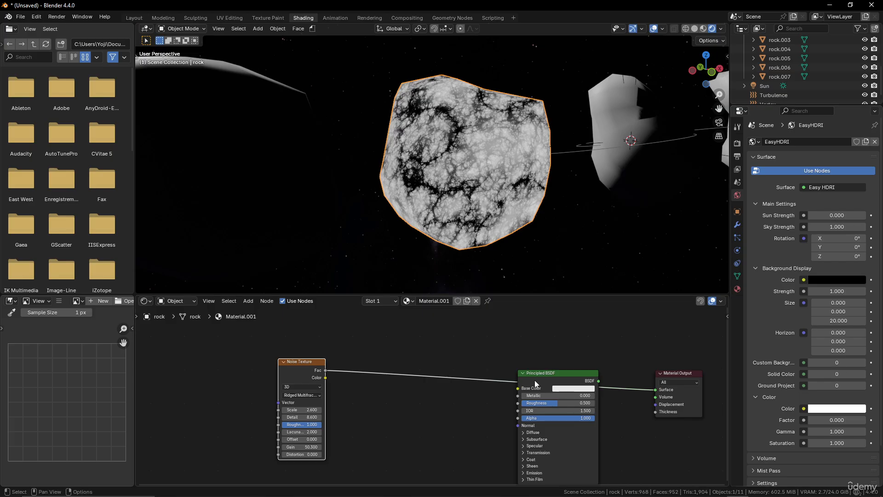
left_click_drag(296, 362, 265, 360)
scroll(337, 397, "down", 3)
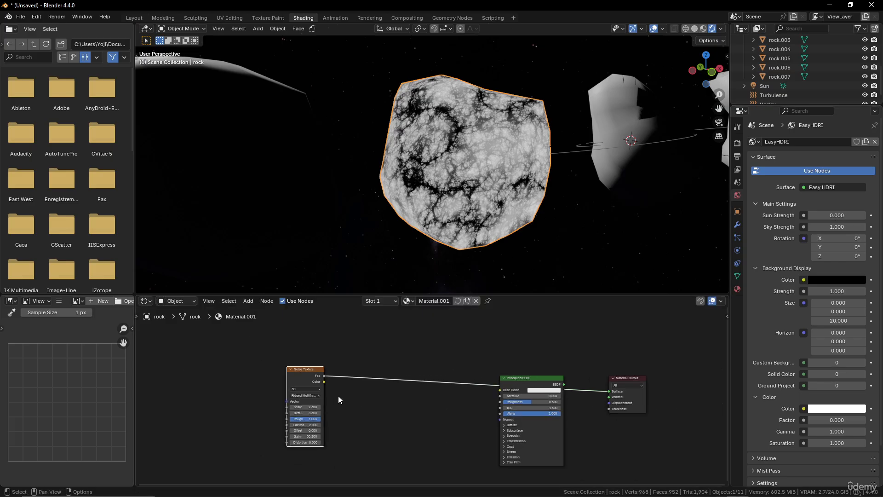
Add a Voronoi Texture node below the Noise Texture and preview it on the rock.
middle_click_drag(343, 392, 353, 377)
key("shift+a")
mouse_move(352, 377)
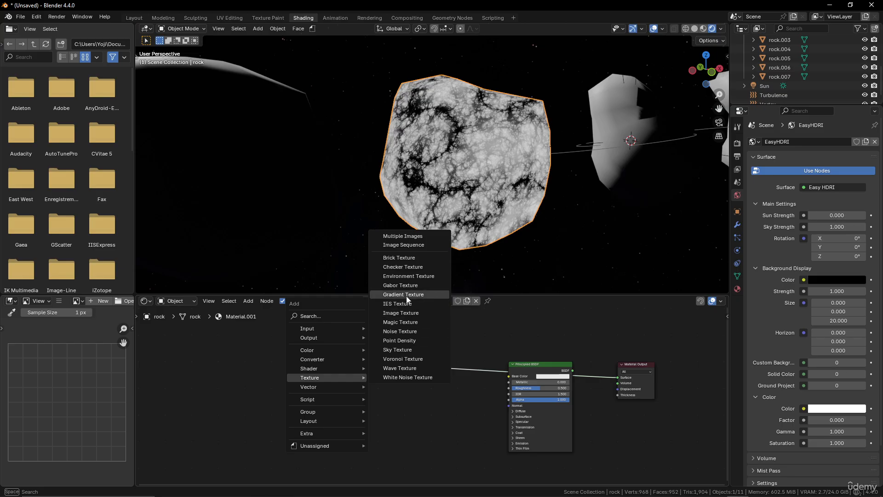
left_click(403, 358)
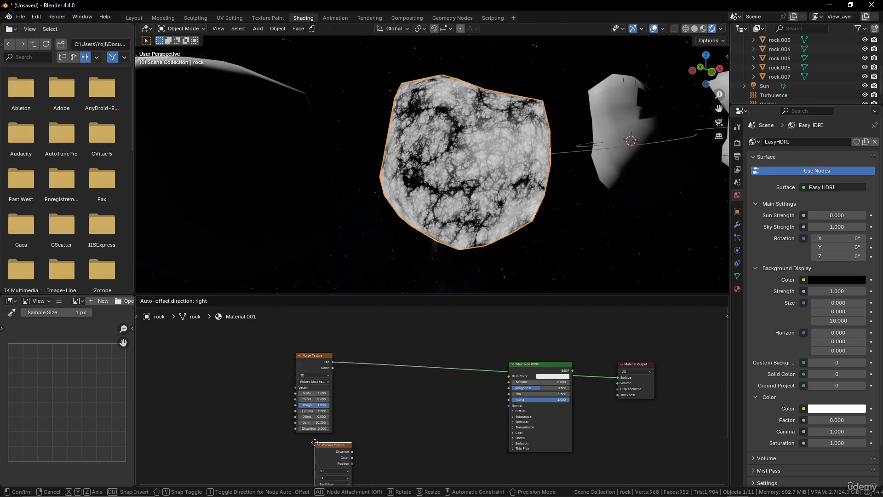
left_click(354, 411)
left_click(352, 404, "ctrl+shift")
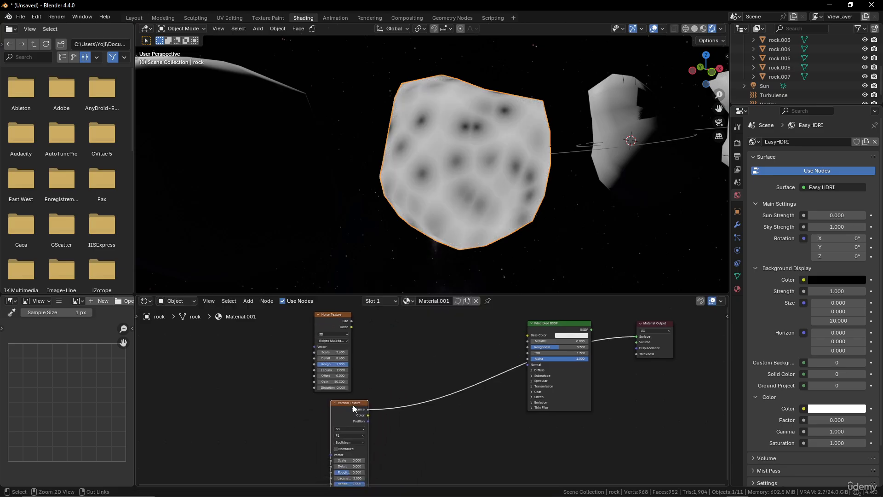
Insert a Color Ramp node on the link between the Voronoi Texture's distance output and the Material Output.
key("shift+a")
mouse_move(404, 371)
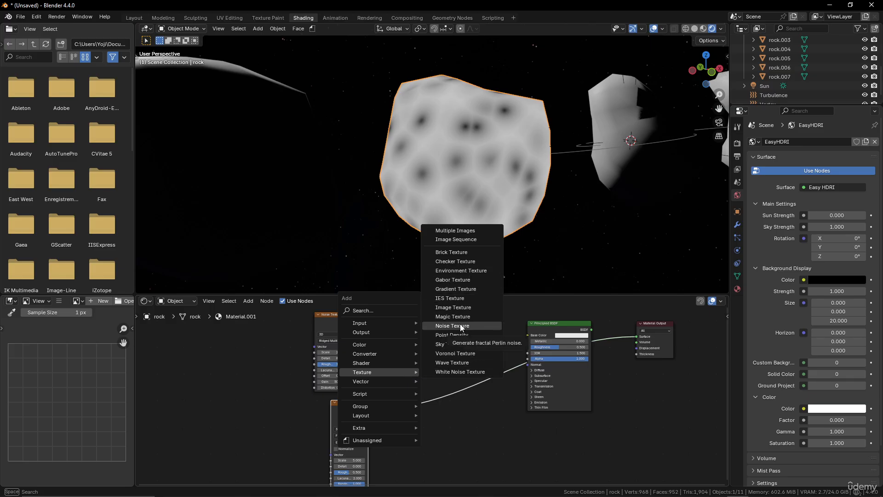
mouse_move(406, 354)
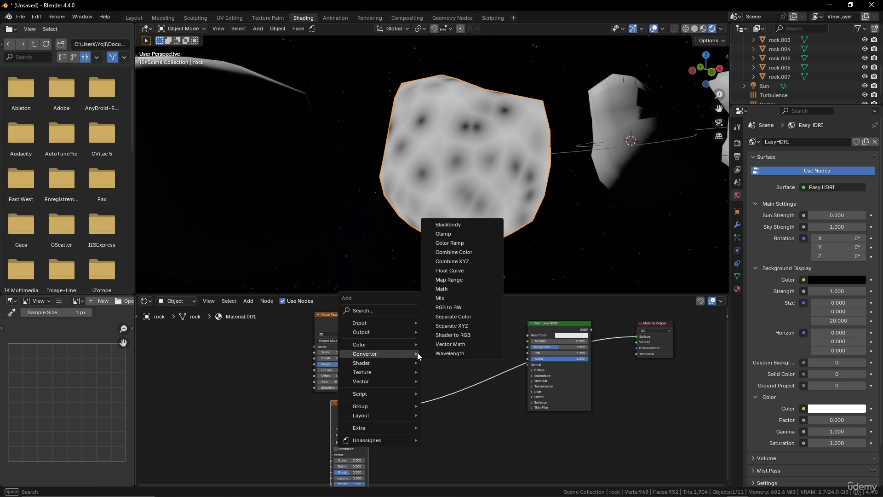
left_click(463, 243)
left_click(449, 413)
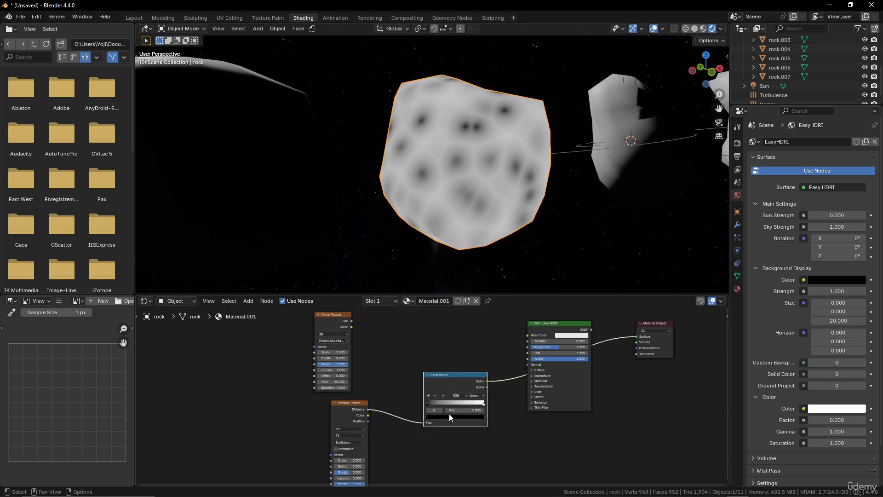
Sharpen the Voronoi spots by moving the Color Ramp's black stop slightly above 0 and its white stop to about 0.5.
left_click_drag(430, 407, 442, 403)
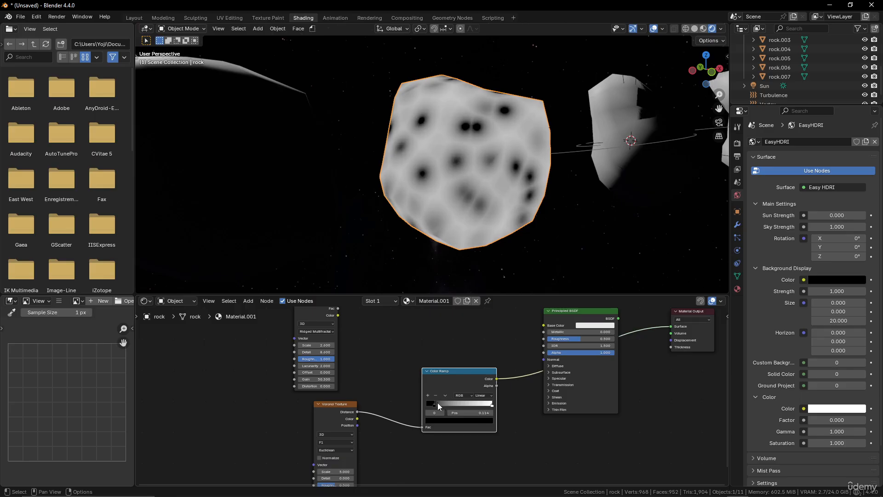
left_click_drag(492, 406, 434, 404)
middle_click_drag(462, 233, 470, 216)
scroll(464, 230, "down", 6)
scroll(476, 216, "up", 3)
scroll(470, 343, "down", 2)
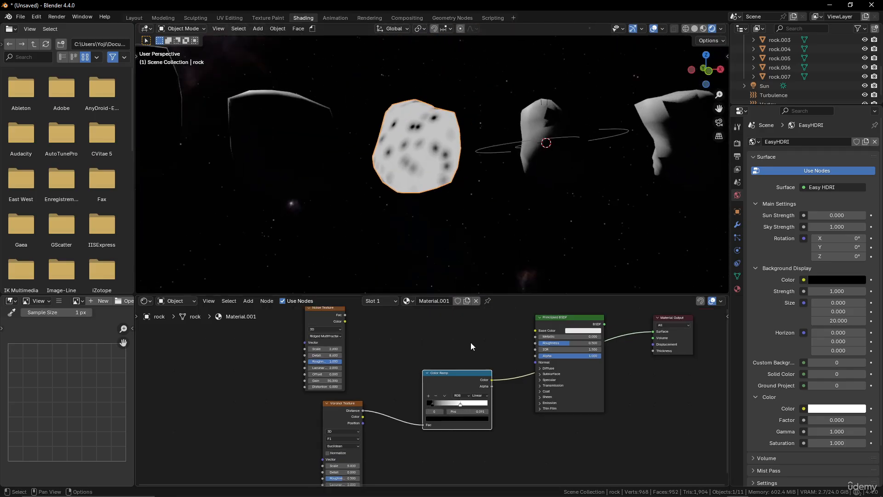
Move the Voronoi Texture and its Color Ramp aside and insert a Mix Color node between the Color Ramp and the Material Output.
left_click_drag(343, 406, 312, 414)
left_click_drag(437, 387, 376, 419)
key("shift+a")
mouse_move(407, 368)
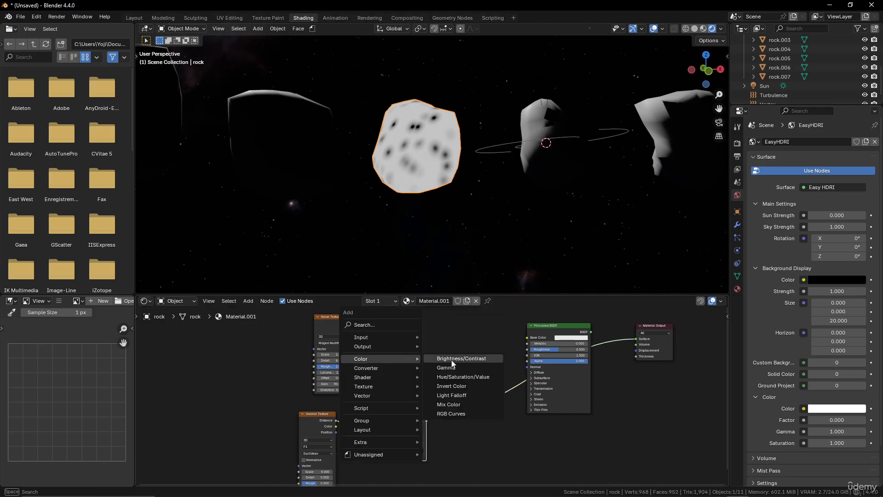
left_click(453, 409)
left_click(456, 394)
scroll(395, 347, "up", 4)
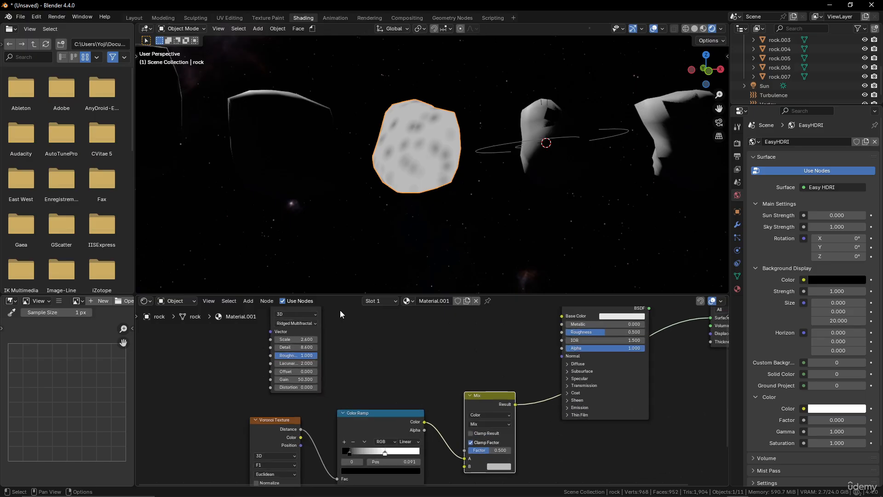
Connect the Noise Texture's Fac output to the Mix node's B input and inspect the blend on the rock.
scroll(341, 313, "down", 3)
mouse_move(344, 317)
left_mouse_down()
mouse_move(423, 386)
mouse_move(455, 452)
left_mouse_up()
left_click(476, 395)
scroll(423, 165, "up", 3)
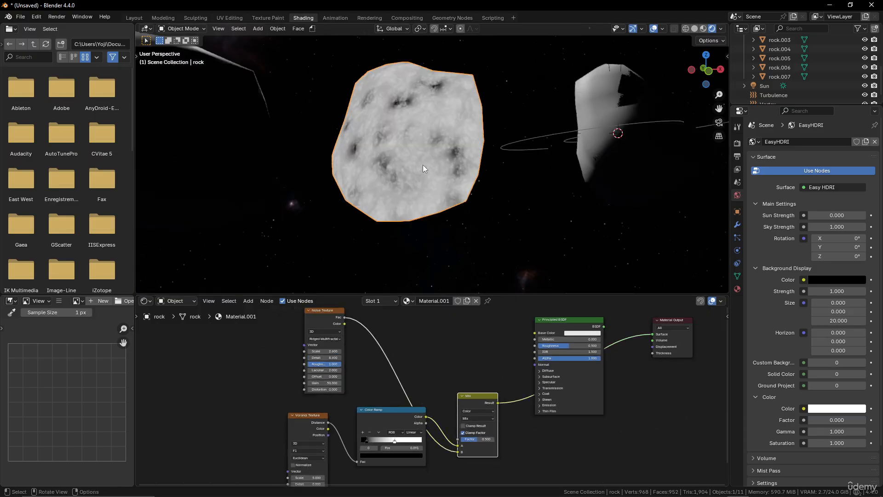
scroll(424, 164, "up", 2)
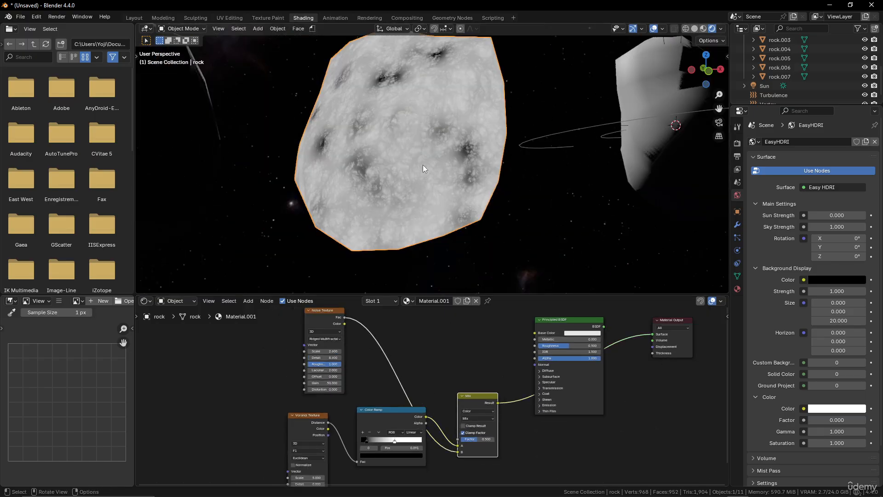
Set the Mix node to Multiply with factor 1.000, feeding the noise Fac into A and the Voronoi Color Ramp into B.
left_click(482, 418)
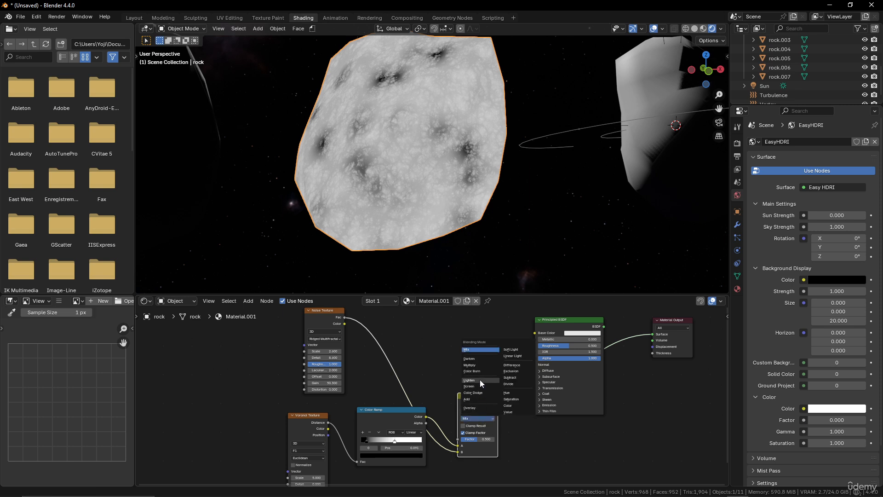
left_click(479, 364)
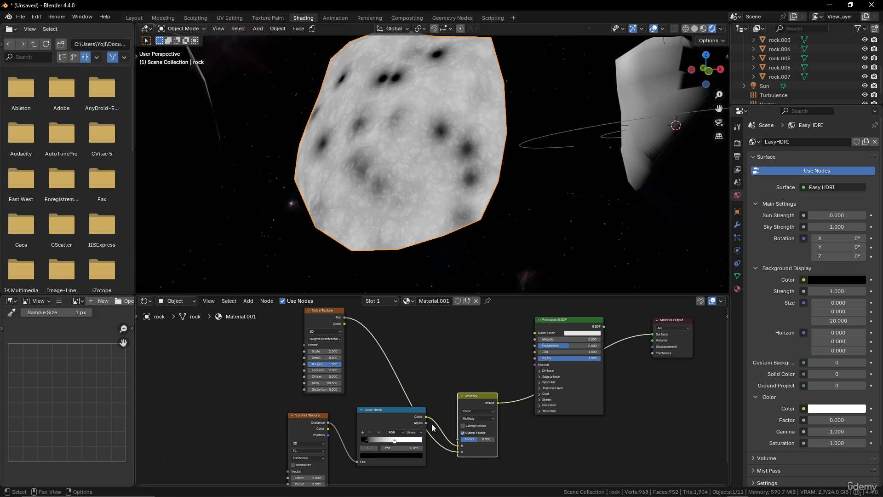
left_click_drag(457, 445, 395, 382)
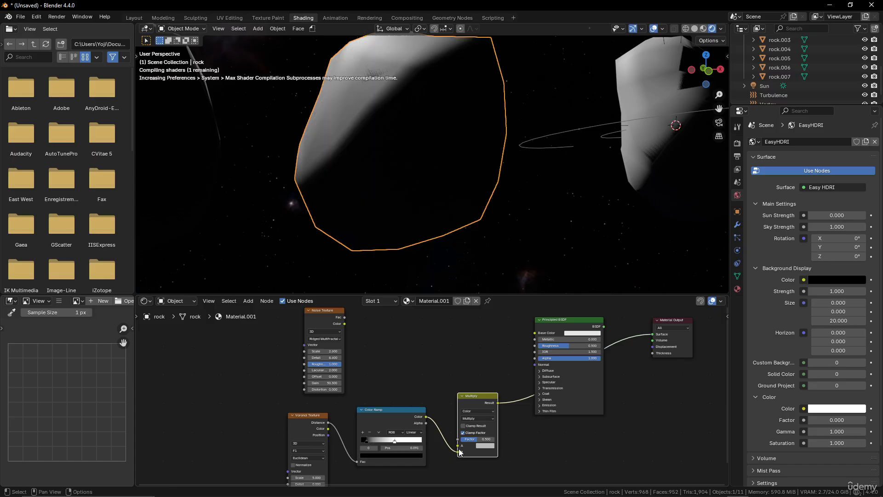
mouse_move(344, 323)
left_mouse_down()
mouse_move(437, 437)
mouse_move(496, 442)
left_mouse_up()
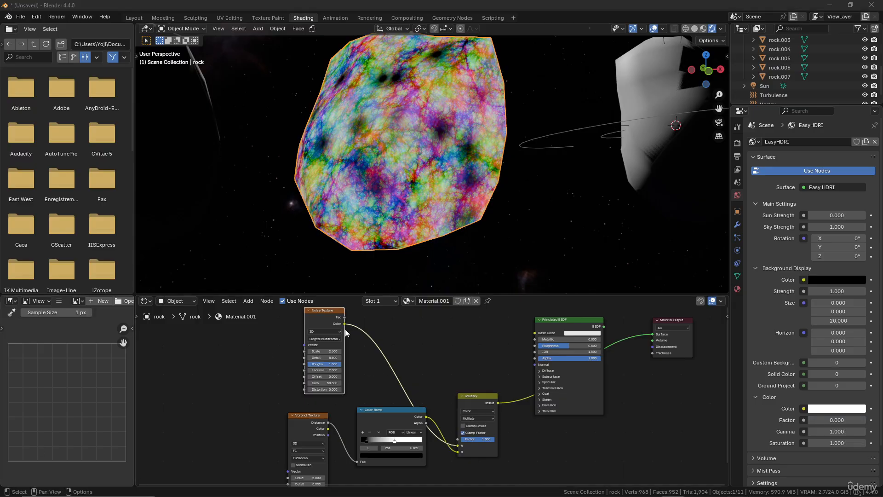
left_click_drag(345, 324, 452, 370)
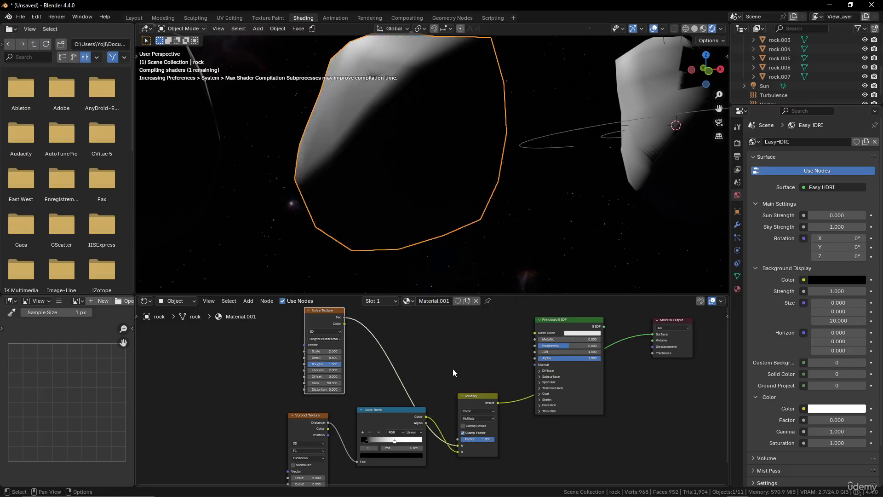
scroll(446, 351, "up", 3)
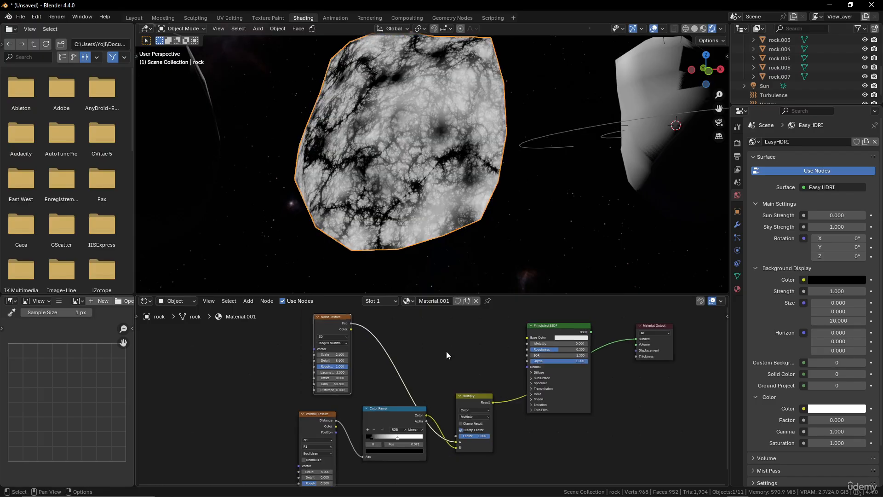
Lower the Voronoi Color Ramp and insert a second Color Ramp between the Noise Texture's Fac output and the Multiply node.
left_click_drag(385, 409, 385, 445)
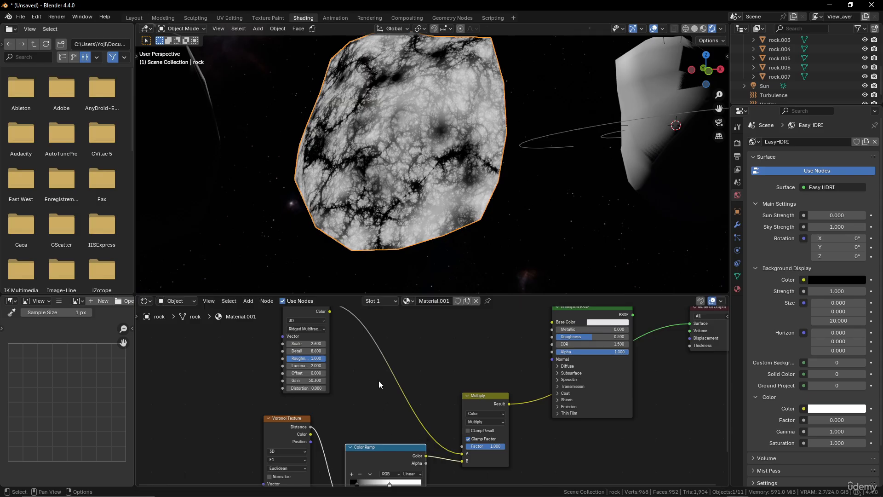
middle_click_drag(385, 360, 391, 376)
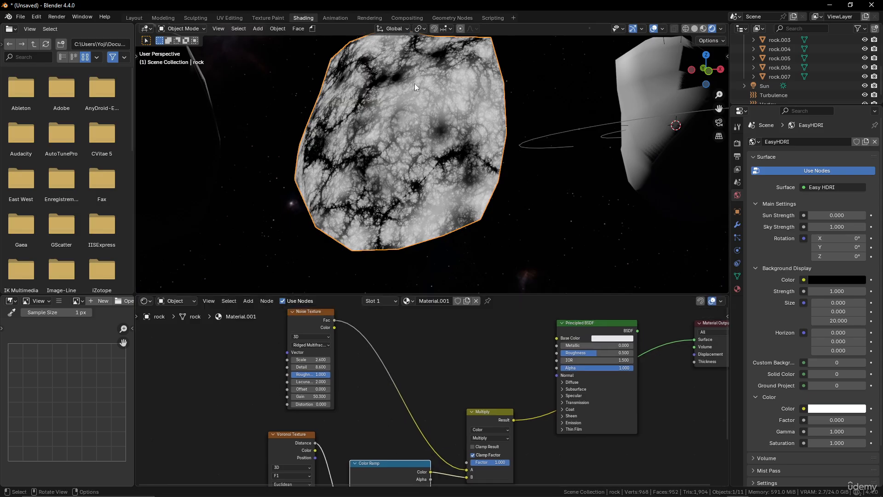
key("shift+a")
mouse_move(377, 330)
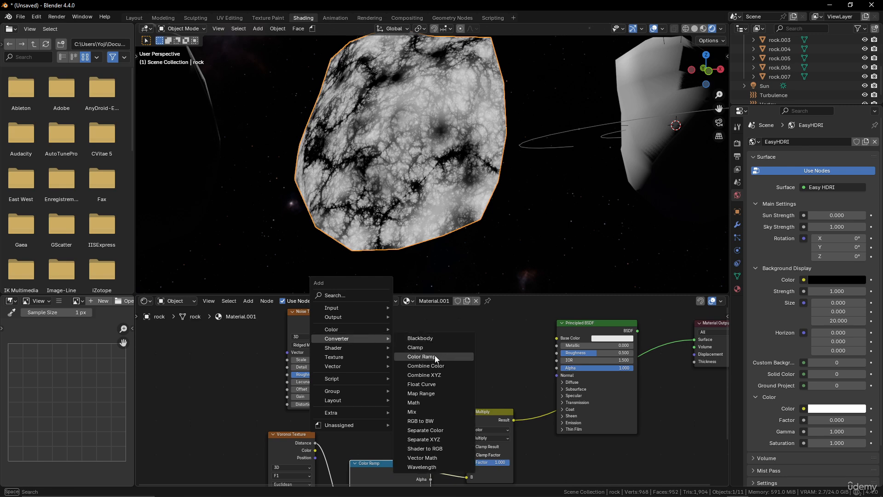
left_click(435, 356)
left_click(364, 337)
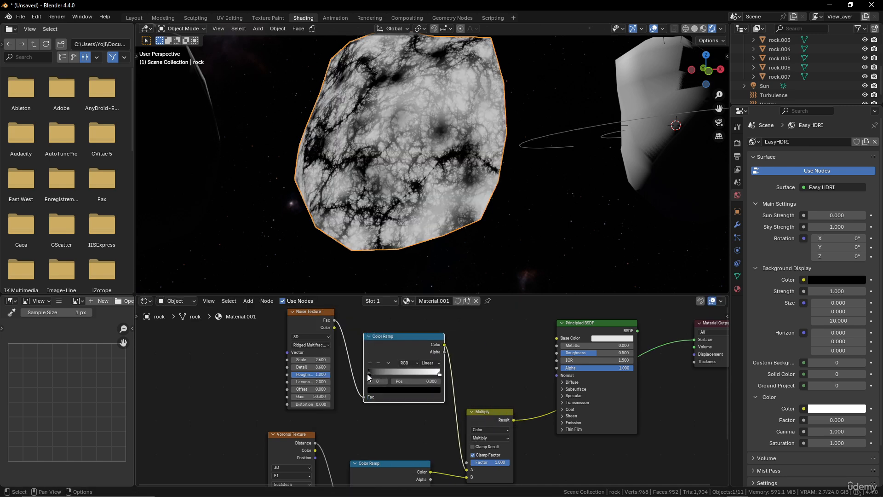
Lighten the black stop of the noise Color Ramp to mid grey #858585.
left_click(391, 391)
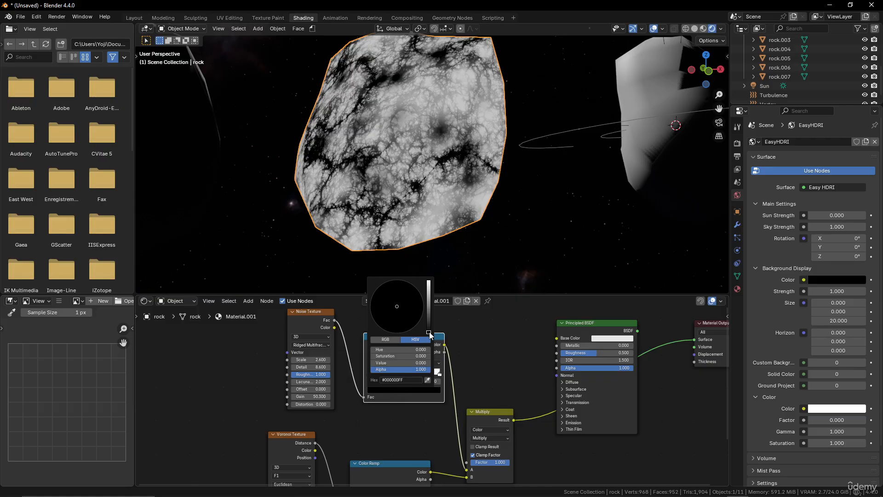
left_click_drag(428, 331, 428, 306)
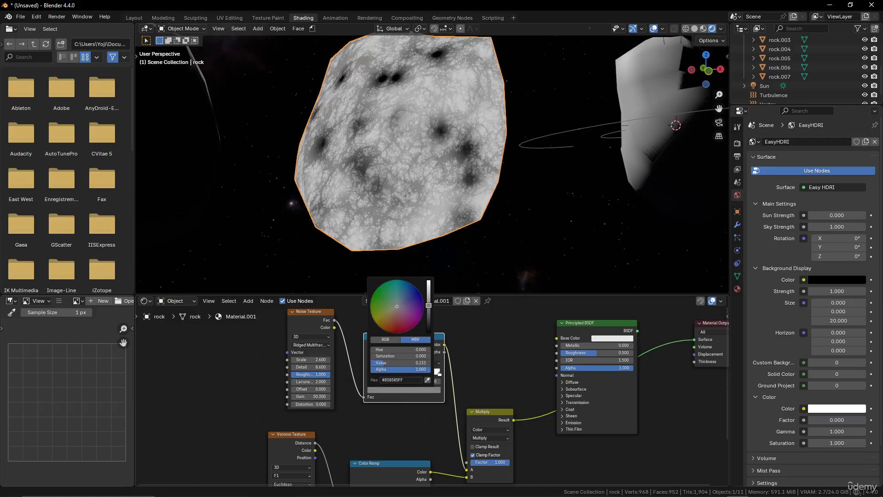
scroll(487, 367, "down", 3)
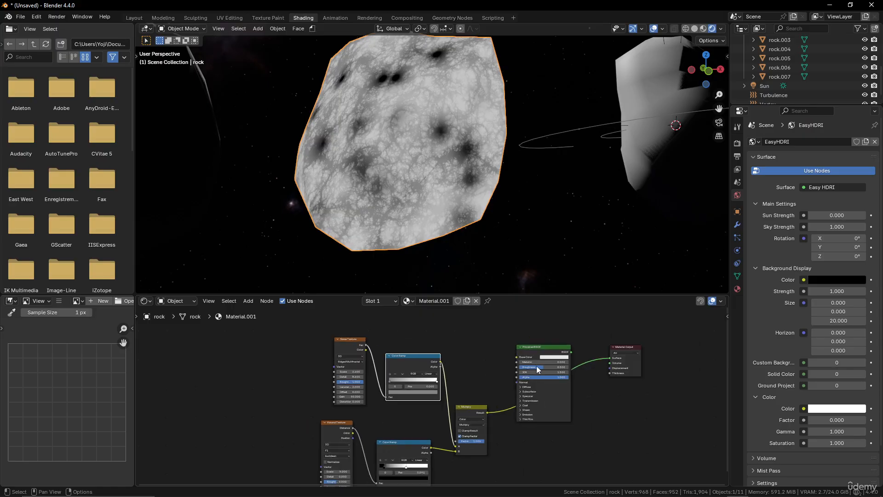
Move the Principled BSDF out of the way and insert a Bump node after the Multiply node, connecting Multiply's result to the Bump Height.
left_click_drag(536, 366, 581, 413, "alt")
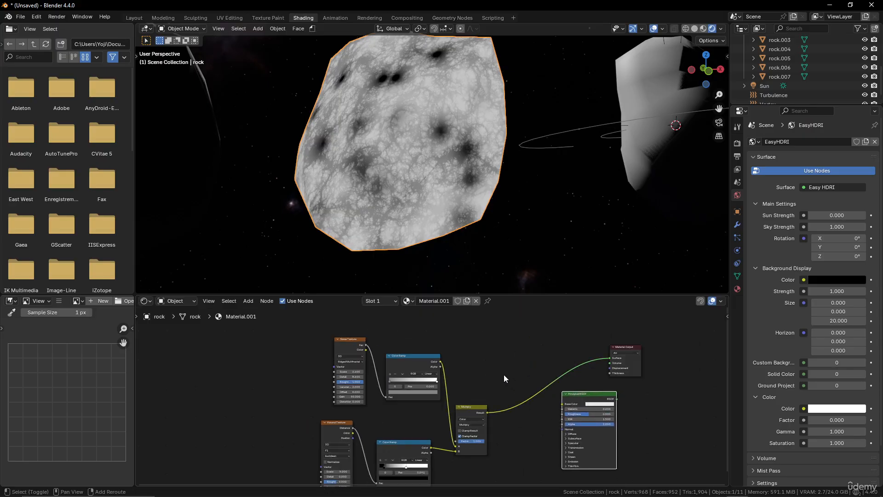
key("shift+a")
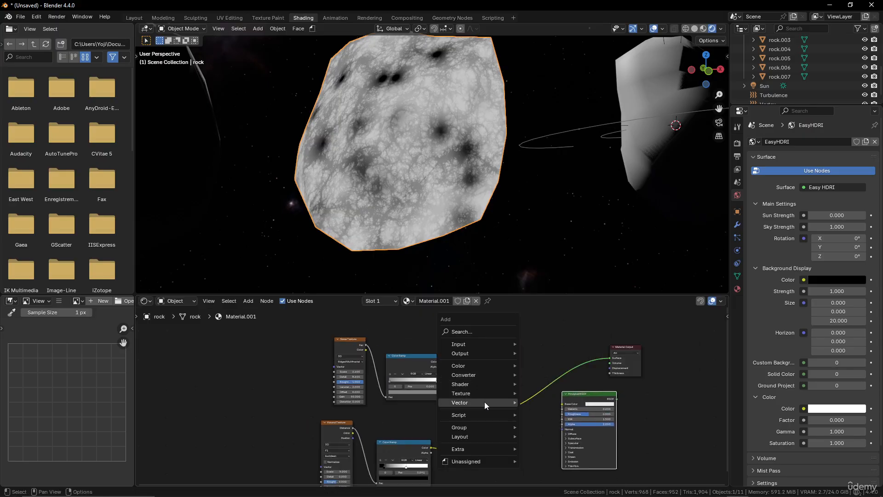
mouse_move(485, 402)
left_click(543, 403)
left_click(529, 373)
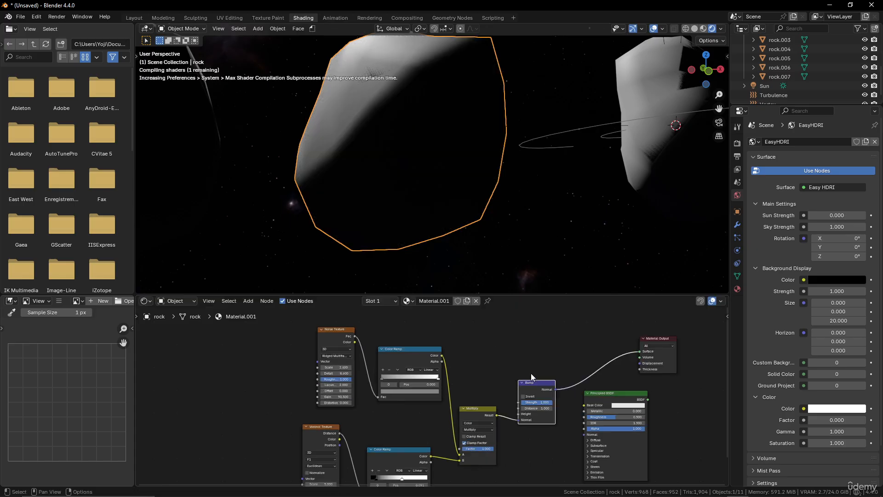
scroll(446, 365, "up", 2)
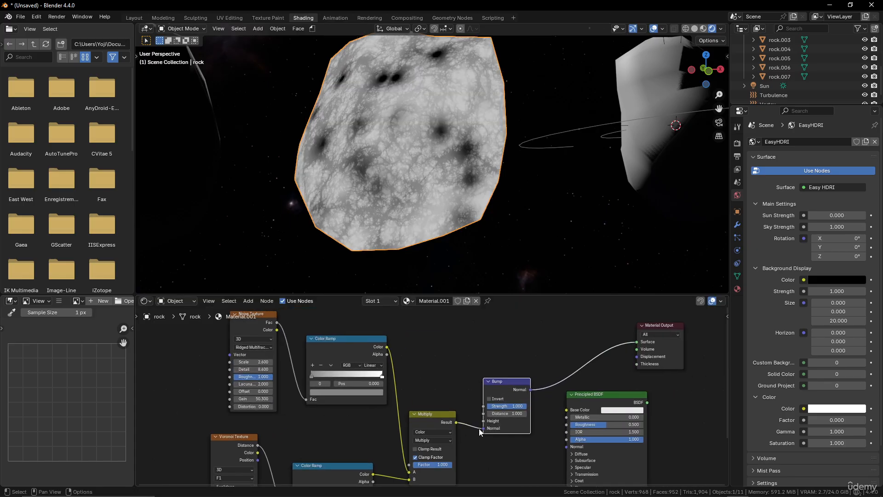
left_click_drag(483, 428, 484, 421)
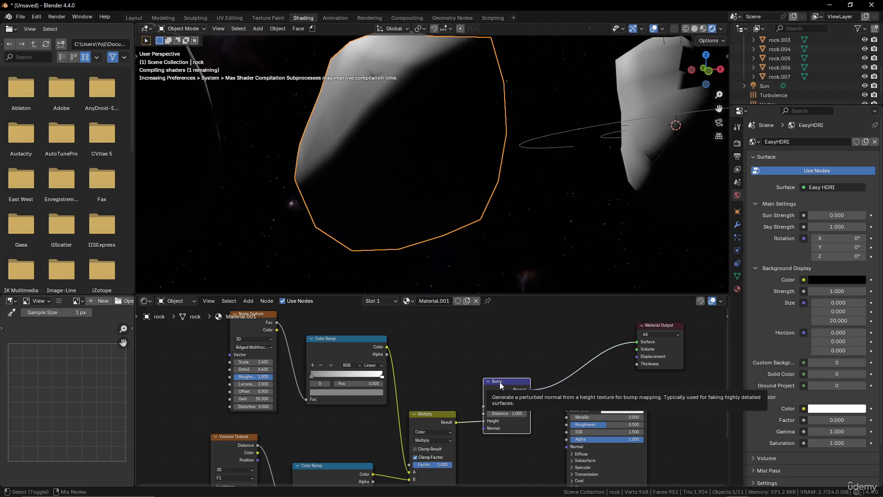
middle_click_drag(428, 181, 461, 219)
scroll(459, 216, "up", 3)
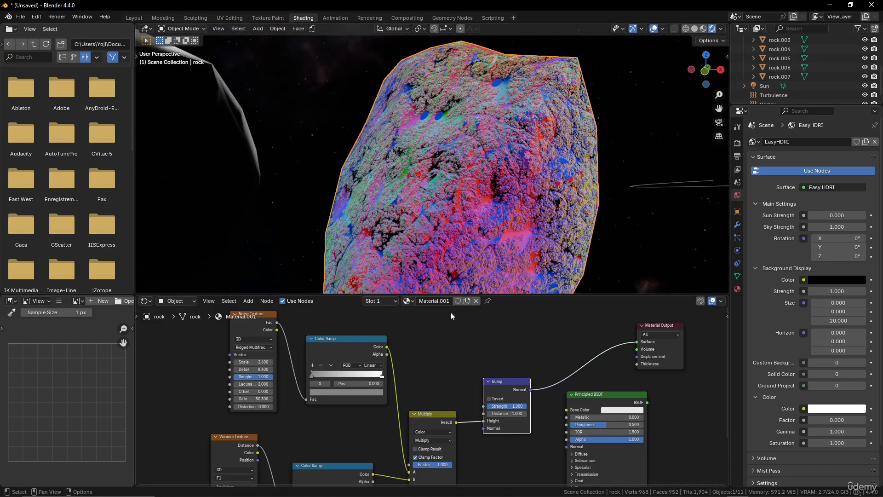
Soften the Voronoi craters by moving the Color Ramp's dark stop to 0.150, lightening it to dark grey, and setting the white stop to about 0.532.
middle_click_drag(445, 379, 441, 338)
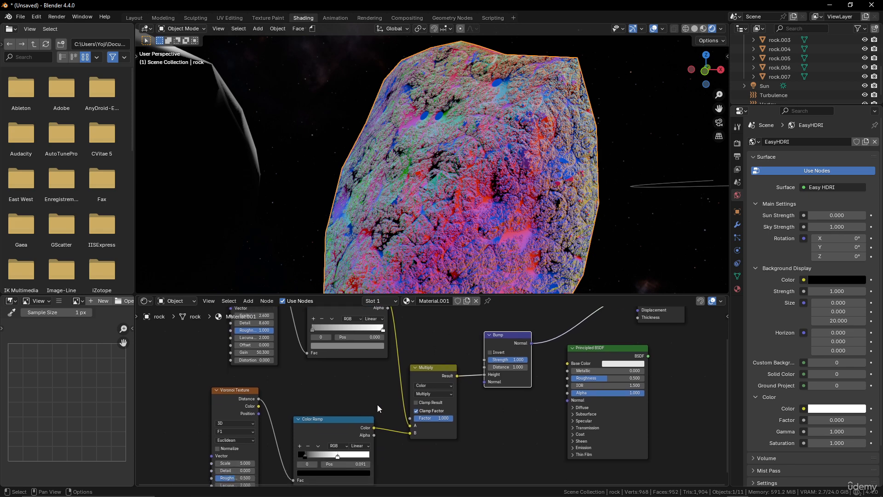
left_click_drag(307, 455, 310, 453)
left_click(312, 470)
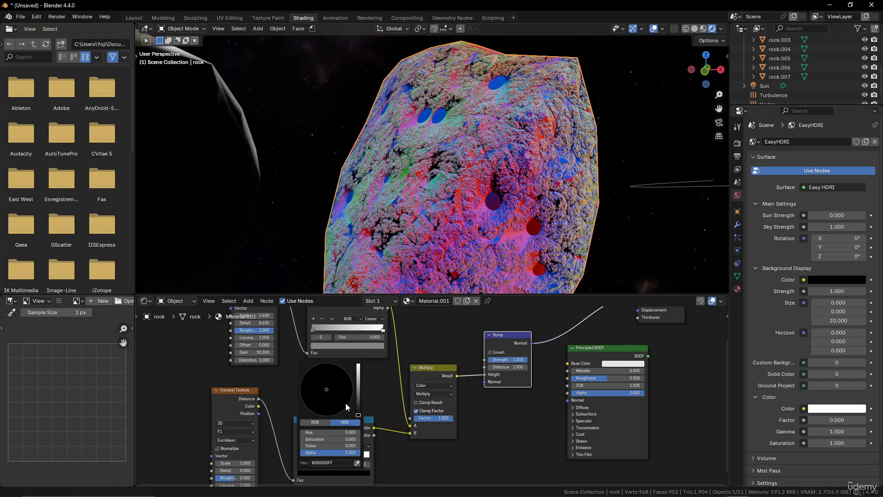
left_click_drag(358, 415, 358, 403)
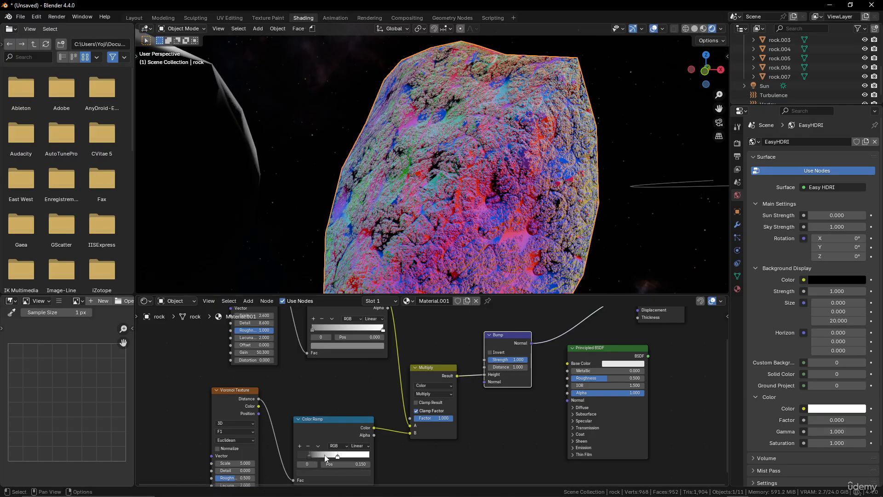
left_click(338, 455)
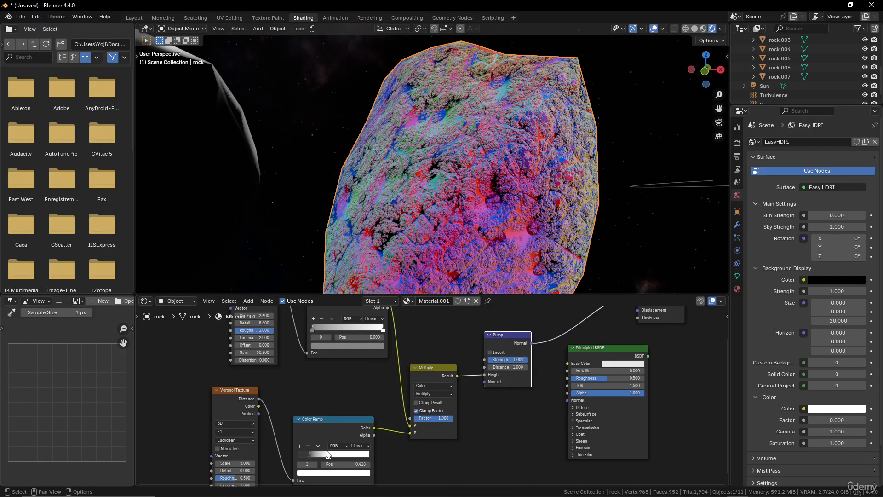
left_click_drag(338, 454, 336, 454)
Connect the Bump's Normal output to the Principled BSDF's Normal input and route the shader to the Material Output to preview the rock.
scroll(485, 151, "down", 7)
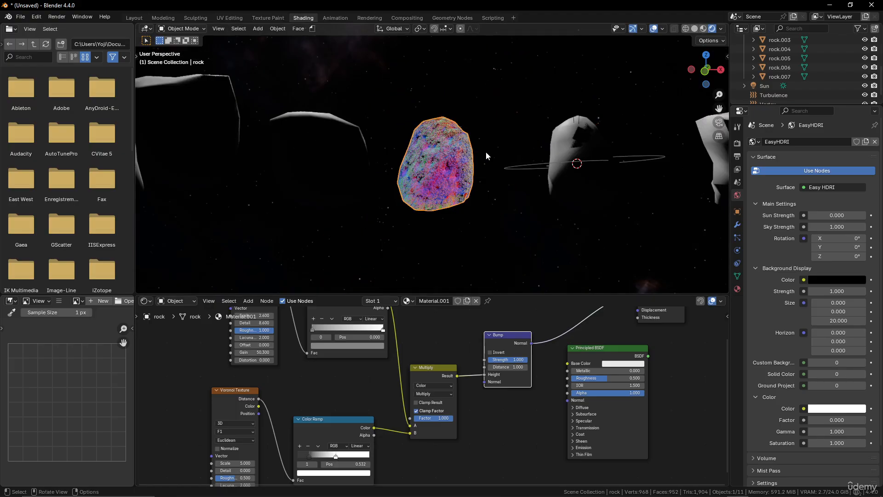
middle_click_drag(485, 154, 465, 260)
scroll(510, 379, "down", 2)
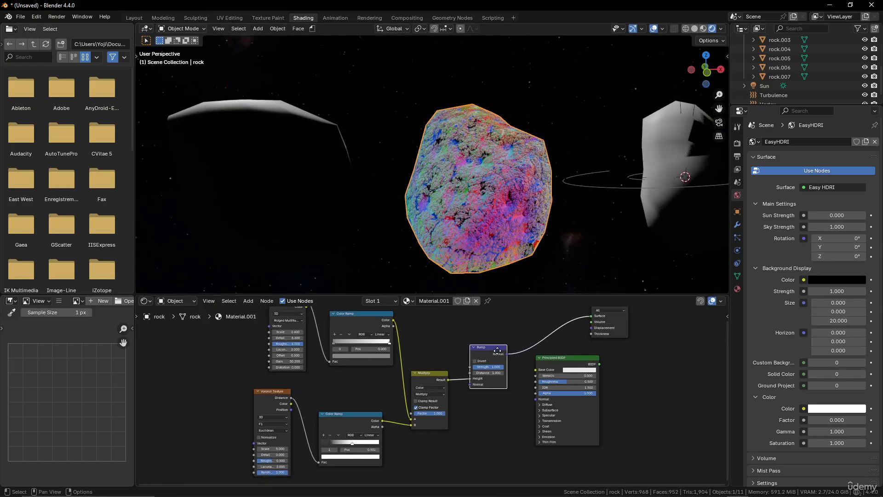
scroll(510, 379, "up", 1)
left_click_drag(478, 356, 511, 409)
left_click(543, 360, "ctrl+shift")
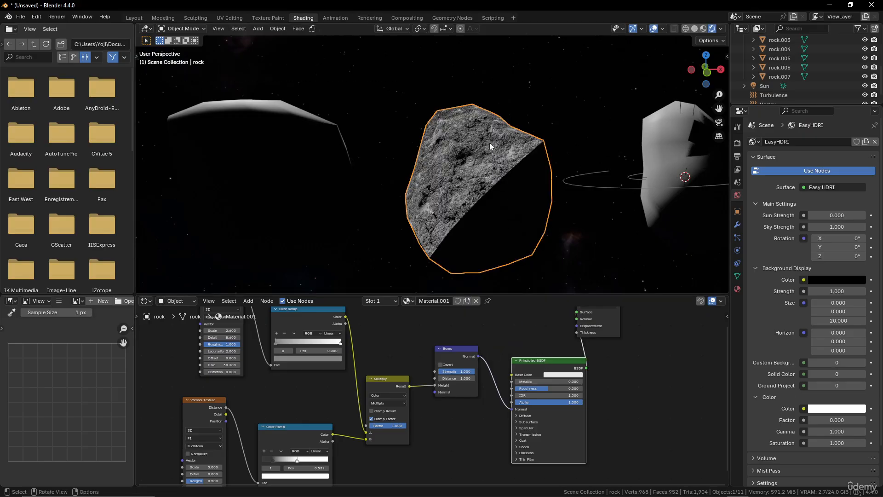
middle_click_drag(508, 221, 459, 218)
scroll(462, 219, "down", 6)
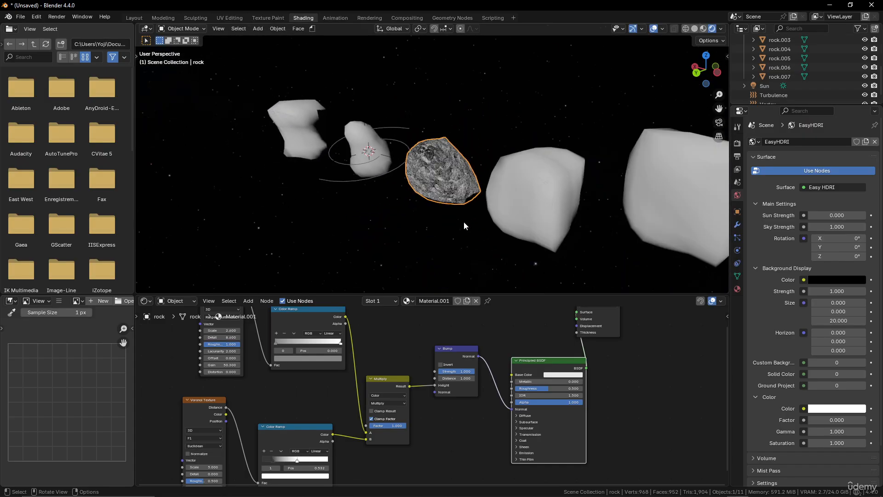
Rename the rock's material as asteroids.
middle_click_drag(286, 386, 369, 416)
scroll(446, 353, "down", 2)
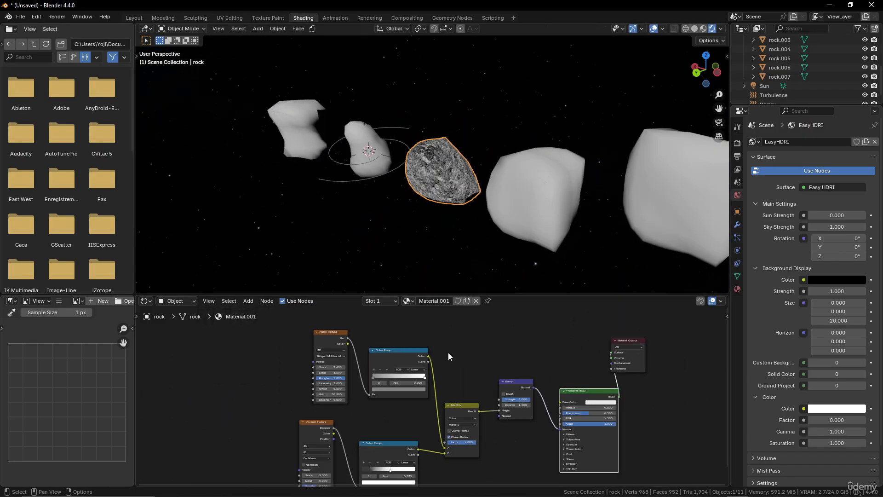
middle_click_drag(519, 198, 429, 283)
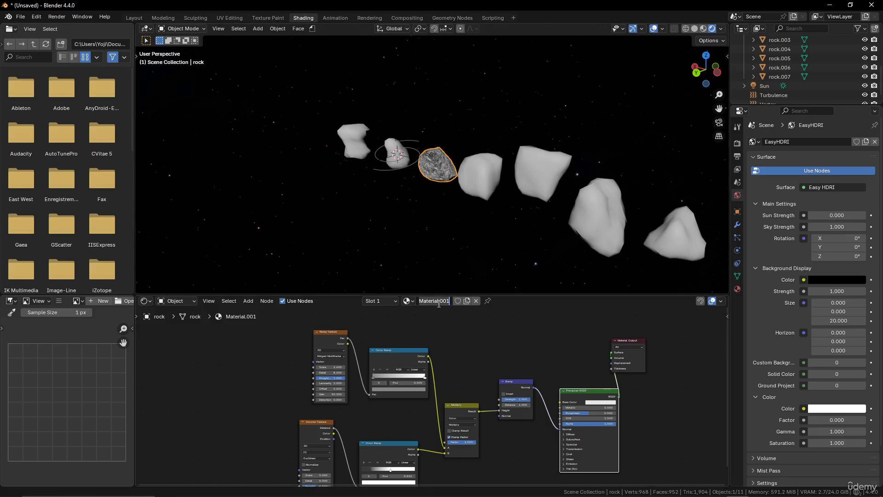
type("asteroids")
key("Return")
scroll(509, 175, "down", 5)
scroll(477, 198, "up", 5)
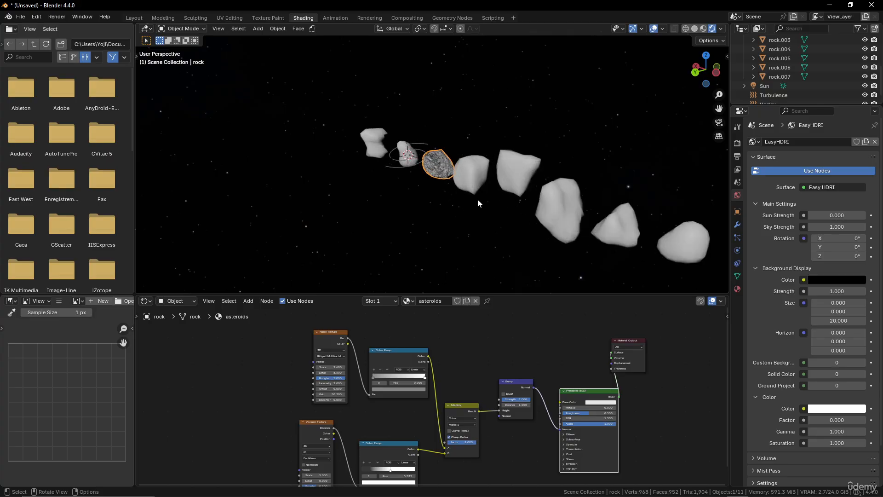
scroll(488, 230, "up", 3)
scroll(498, 317, "up", 2)
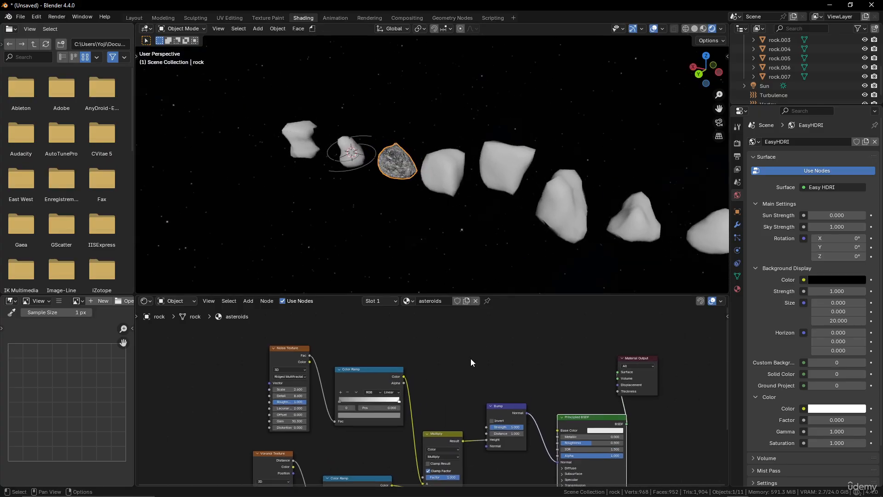
Duplicate the noise's Color Ramp, feed it from the Noise Texture Fac output, and connect its Color to the Principled BSDF Base Color.
left_click_drag(511, 402, 506, 434)
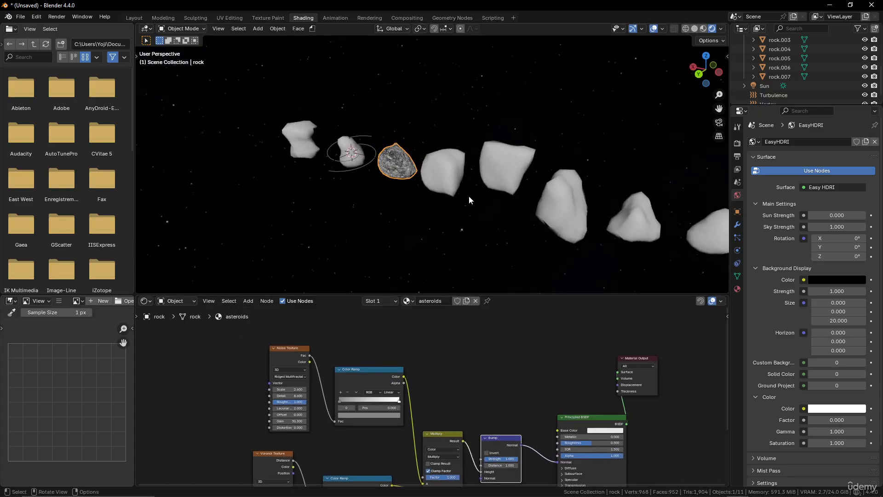
left_click(371, 371)
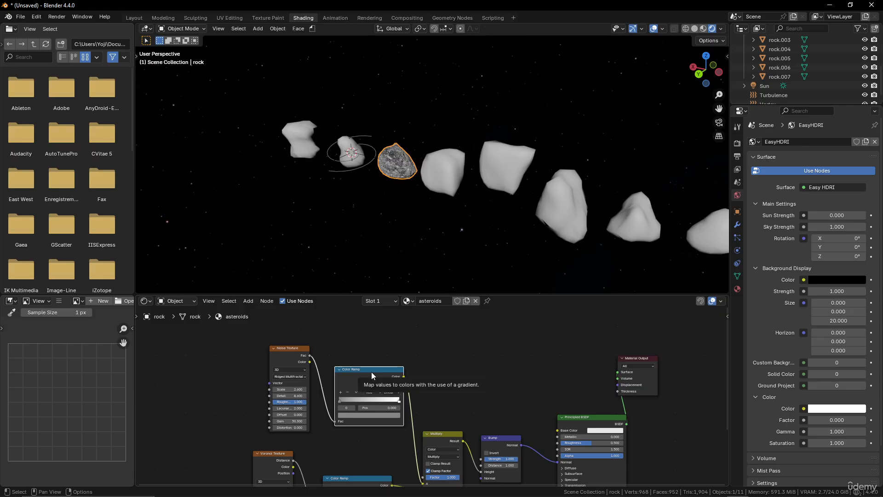
key("shift+d")
left_click(492, 343)
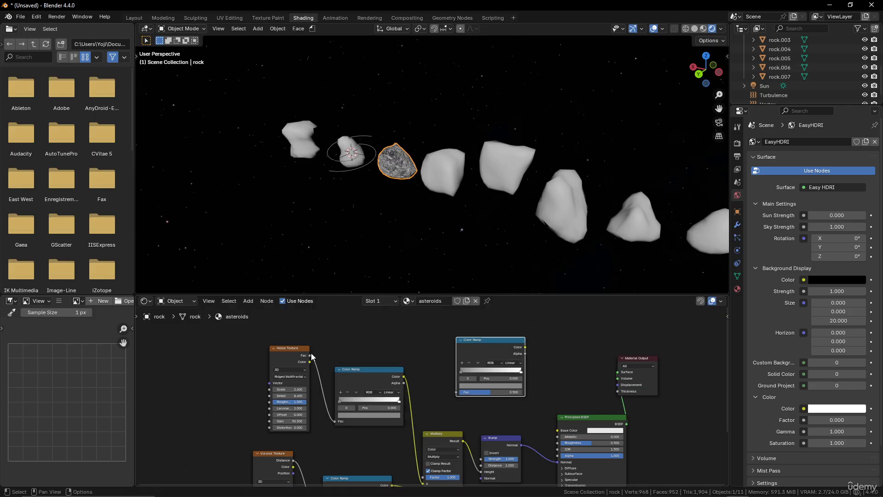
left_click_drag(310, 355, 456, 392)
left_click_drag(526, 348, 557, 429)
Set the duplicated Color Ramp's dark stop to brown #856656 and inspect the tinted rock.
scroll(570, 360, "up", 2)
middle_click_drag(570, 358, 519, 380)
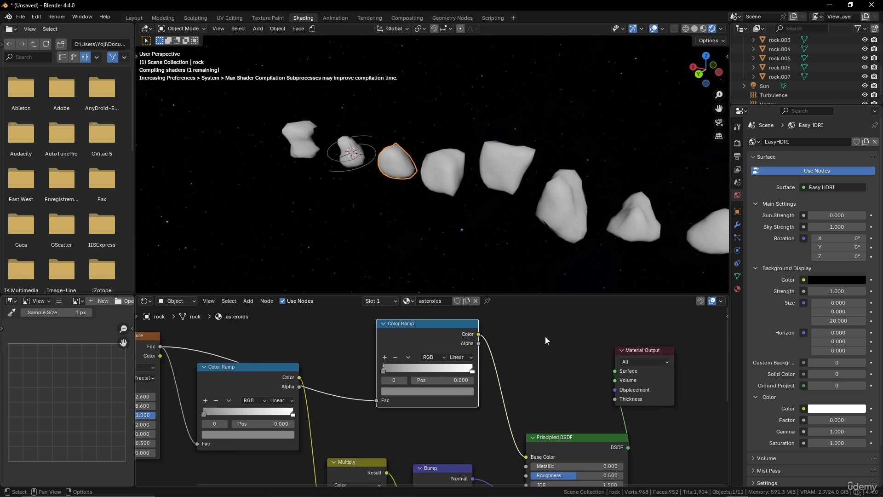
scroll(495, 368, "up", 2)
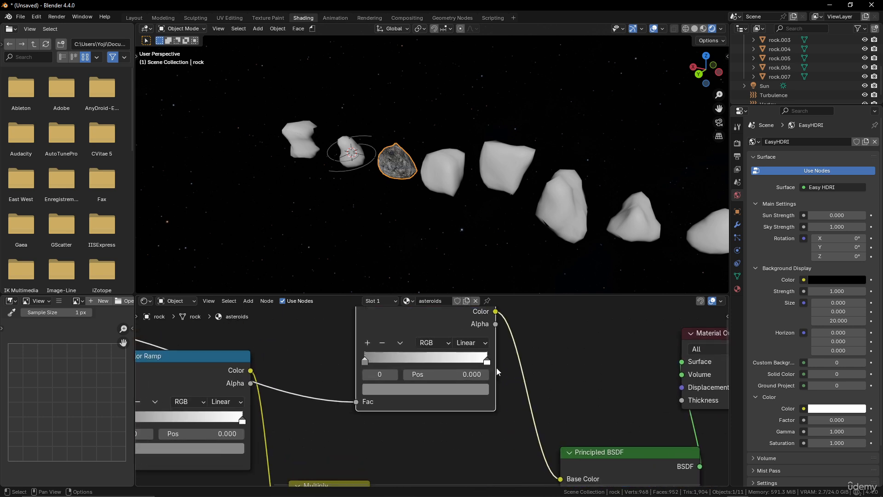
left_click(408, 390)
left_click(408, 260)
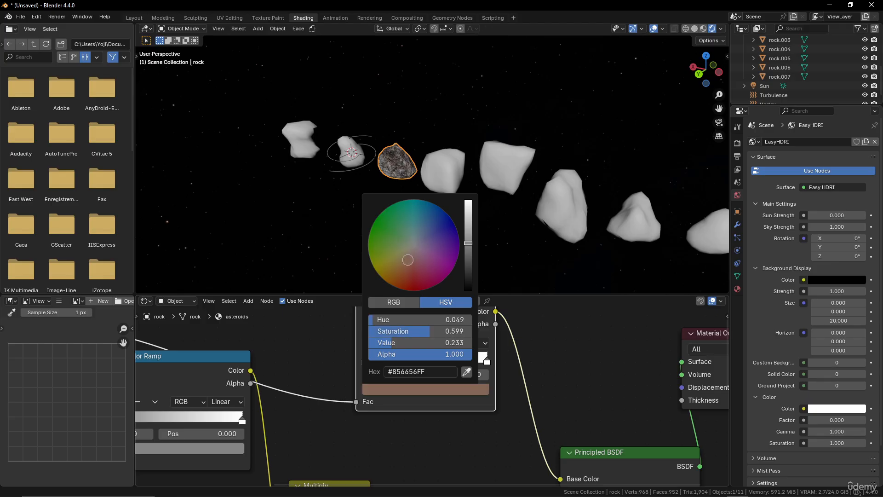
scroll(418, 190, "up", 5)
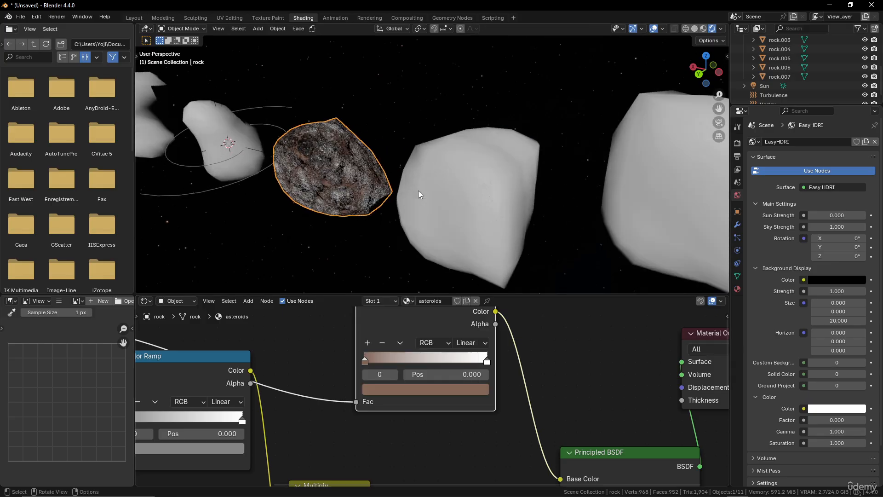
mouse_move(347, 165)
middle_mouse_down()
mouse_move(390, 141)
mouse_move(352, 165)
middle_mouse_up()
scroll(408, 195, "down", 2)
scroll(457, 232, "down", 3)
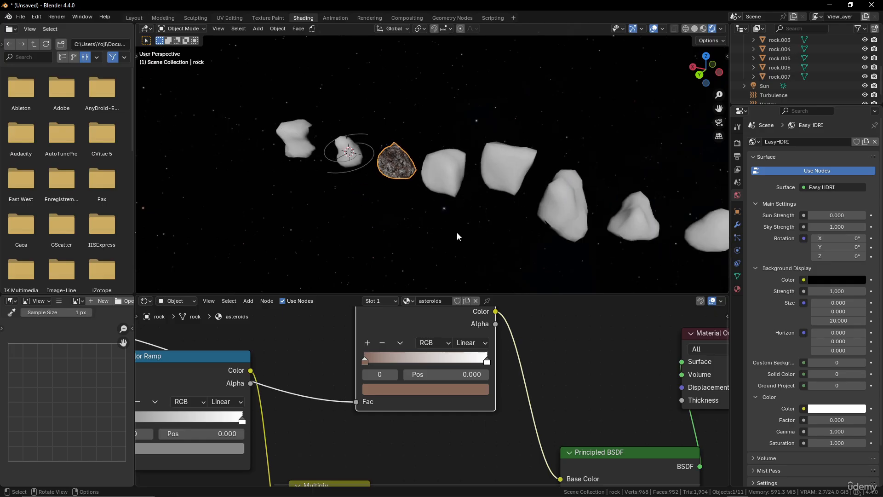
Link the asteroids material from the textured rock to the seven other rocks and deselect everything.
scroll(481, 228, "down", 2)
scroll(488, 211, "up", 1)
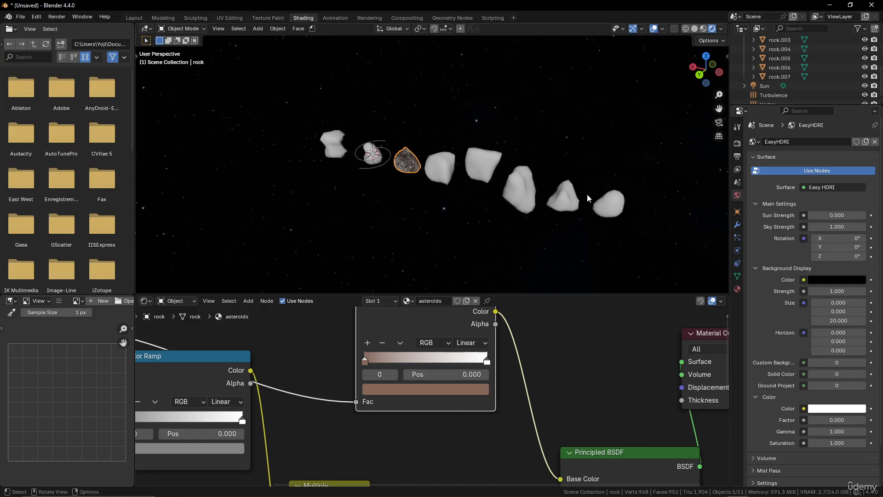
left_click(330, 138)
left_click(372, 152, "shift")
left_click(452, 169, "shift")
left_click(483, 163, "shift")
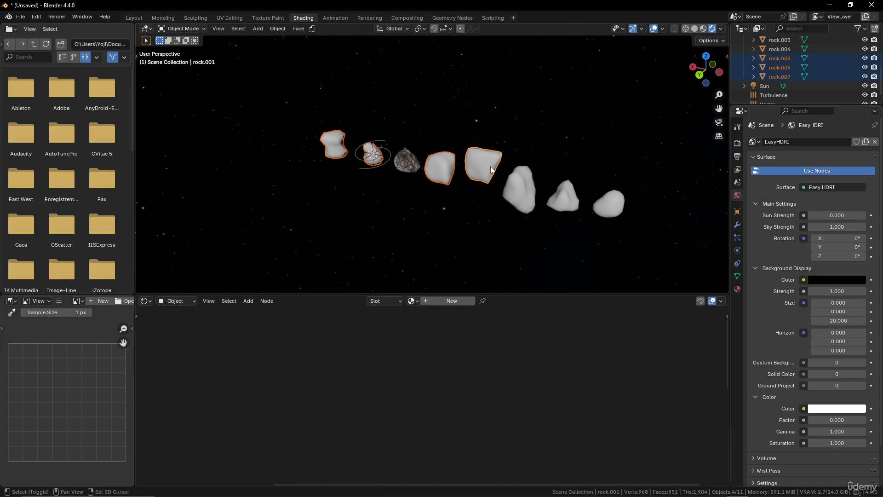
left_click(520, 189, "shift")
left_click(562, 196, "shift")
left_click(609, 202, "shift")
left_click(406, 161, "shift")
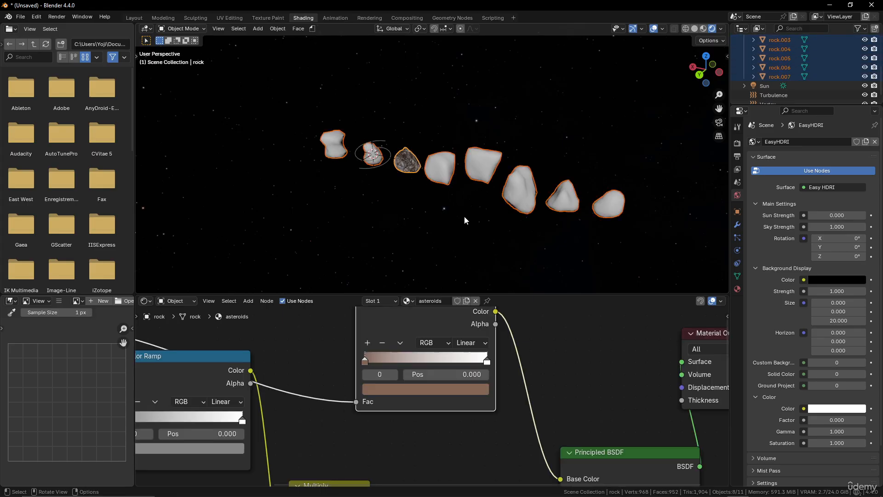
scroll(465, 214, "up", 2)
key("ctrl+l")
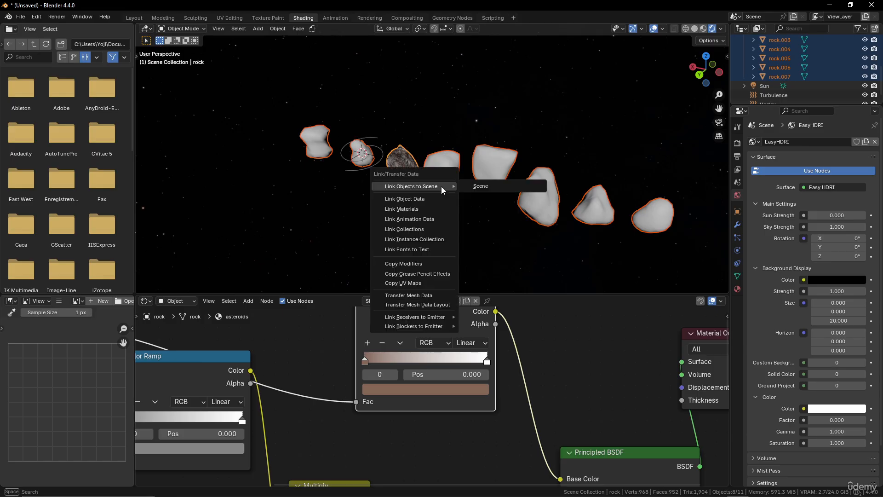
left_click(423, 206)
middle_click_drag(559, 207, 469, 197)
key("alt+a")
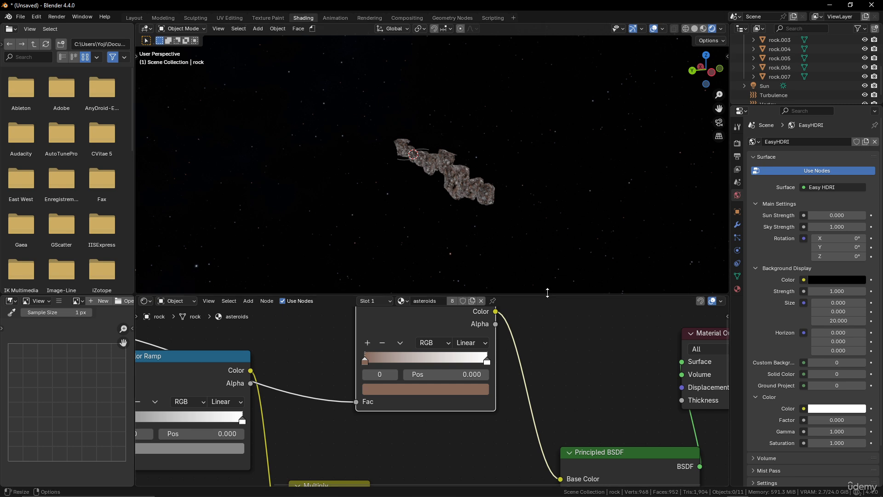
Enlarge the 3D viewport, hide the asteroids collection, and show the collection containing the generator and planet.
left_click_drag(548, 293, 548, 310)
scroll(846, 85, "up", 3)
scroll(845, 84, "up", 2)
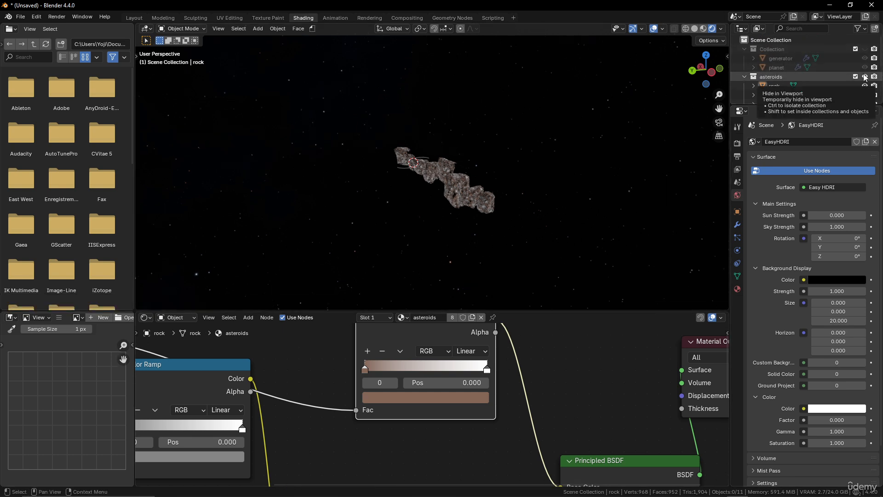
left_click(865, 77)
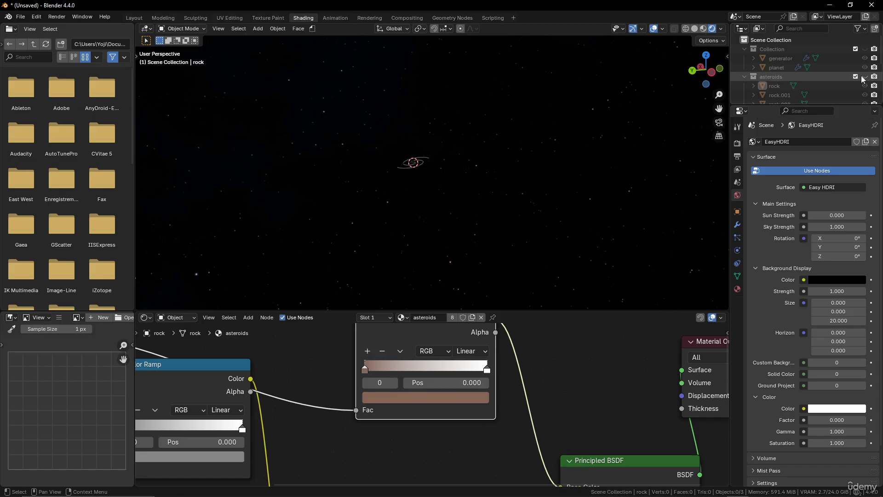
left_click(864, 49)
scroll(455, 201, "down", 5)
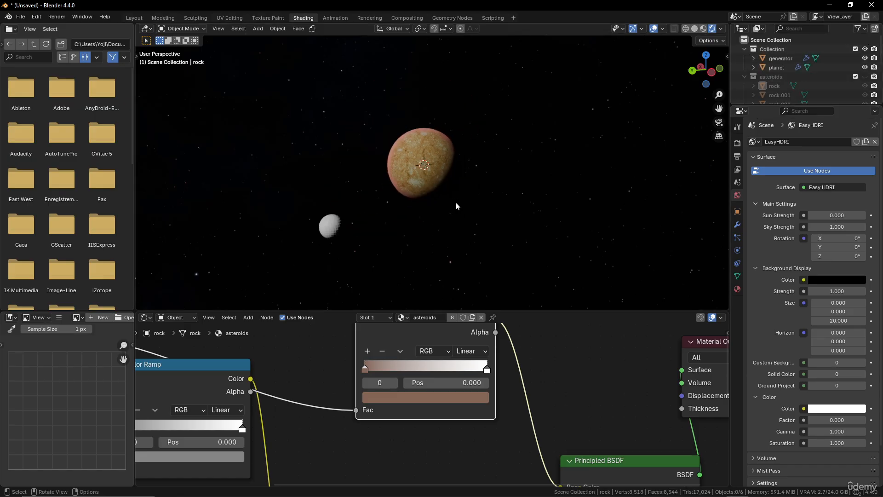
Play the animation to check the textured asteroids moving around the planet, and stop playback.
middle_click_drag(455, 201, 436, 221)
scroll(435, 219, "up", 6)
scroll(436, 213, "down", 2)
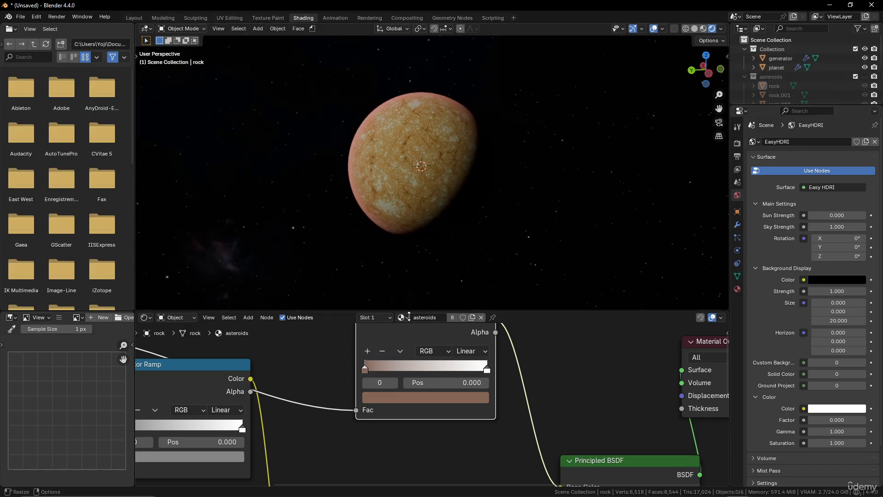
scroll(404, 262, "down", 1)
key("space")
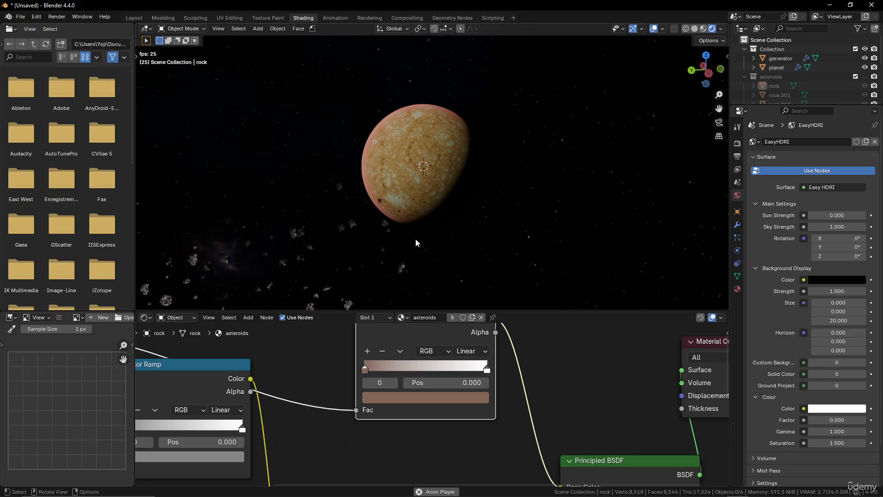
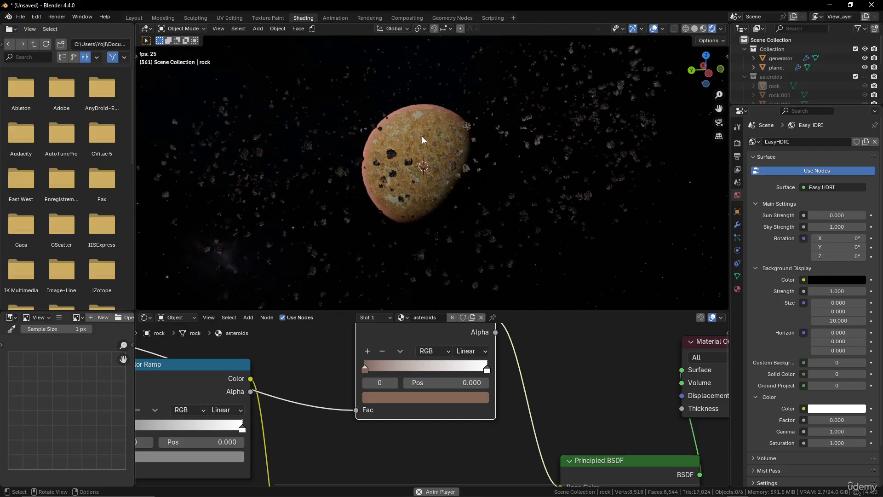
key("space")
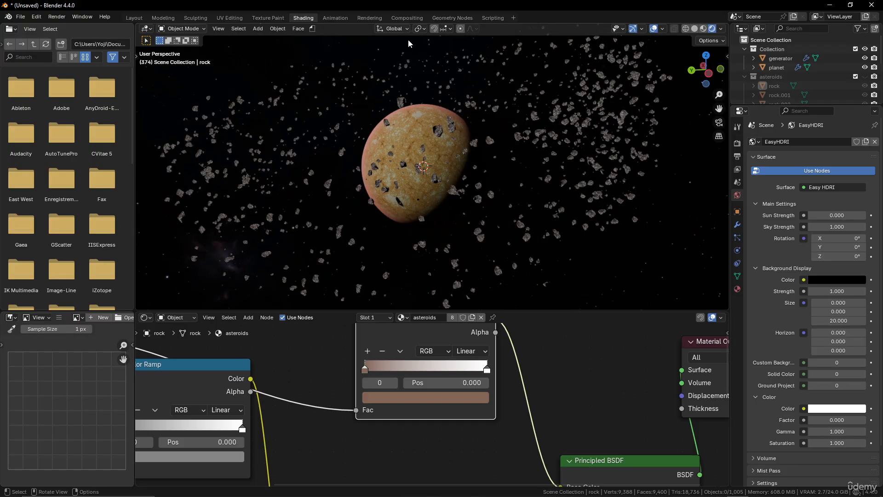
Switch to the Compositing workspace, enable nodes, and spread the Render Layers and Composite nodes apart.
left_click(406, 17)
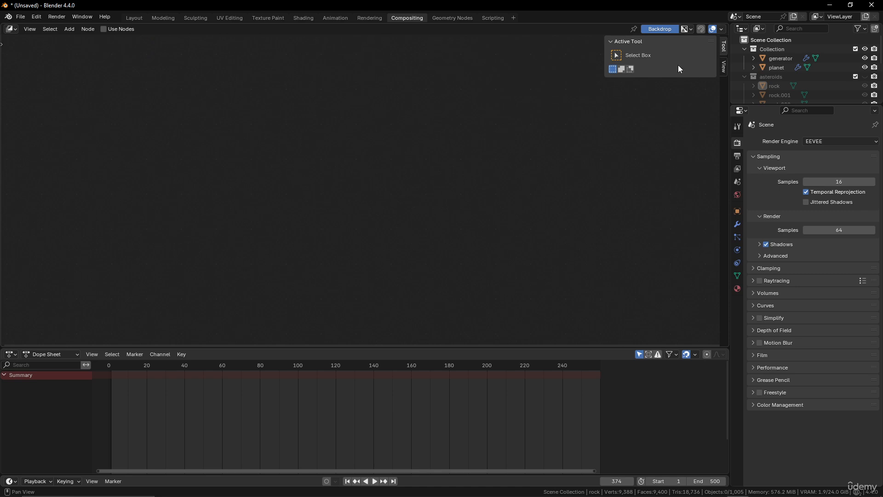
left_click_drag(274, 345, 274, 405)
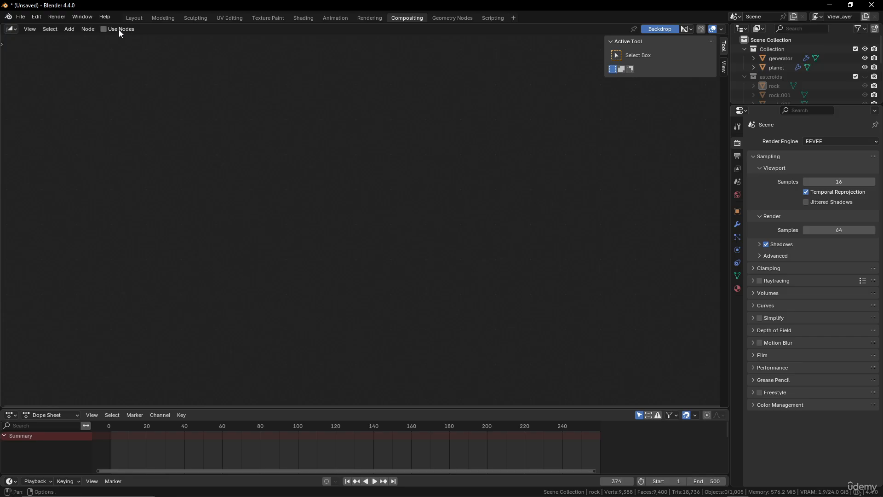
left_click(104, 29)
left_click_drag(390, 238, 555, 254)
left_click(480, 239)
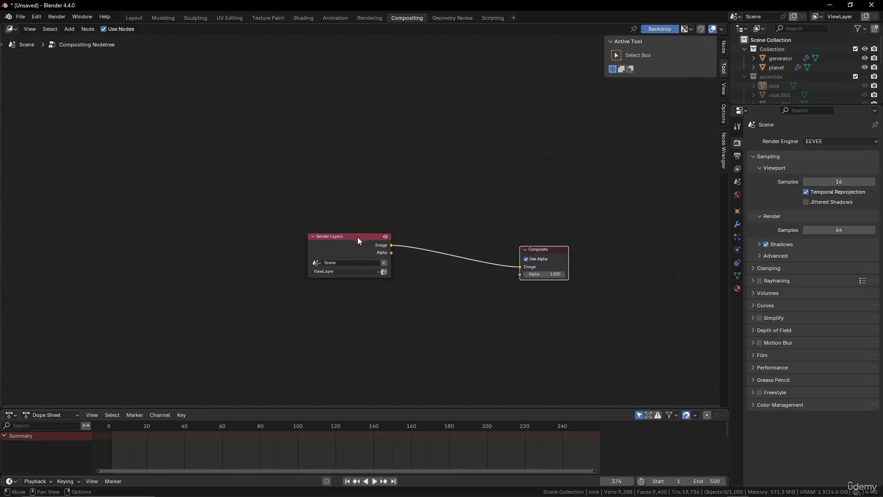
left_click_drag(358, 236, 279, 206)
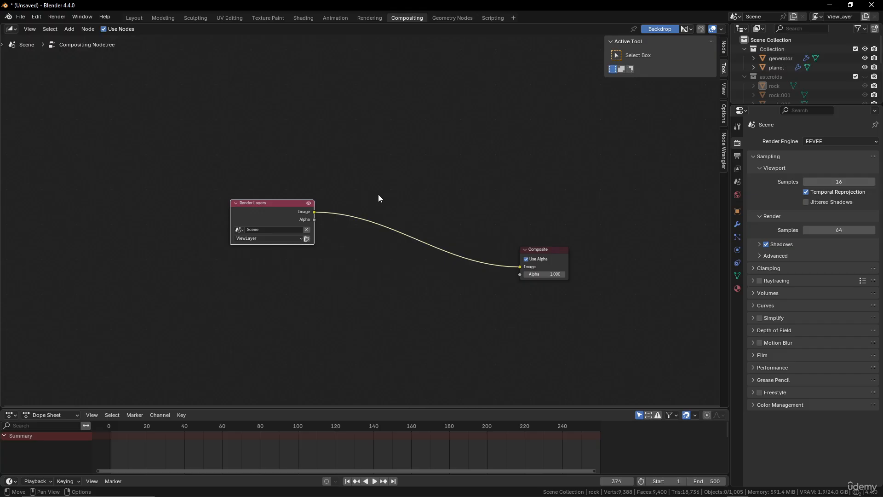
Enlarge the Dope Sheet area and change it to a 3D Viewport showing the planet and asteroids.
left_click_drag(260, 407, 270, 285)
left_click(11, 297)
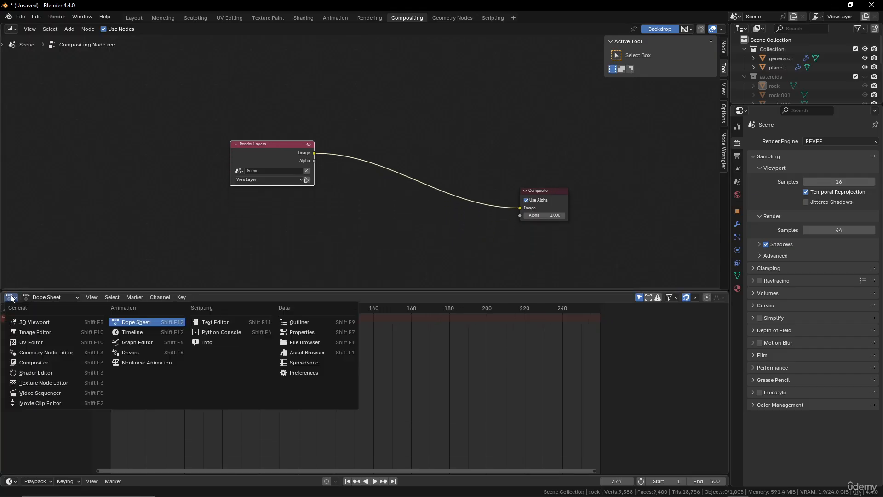
left_click(32, 322)
scroll(363, 366, "down", 6)
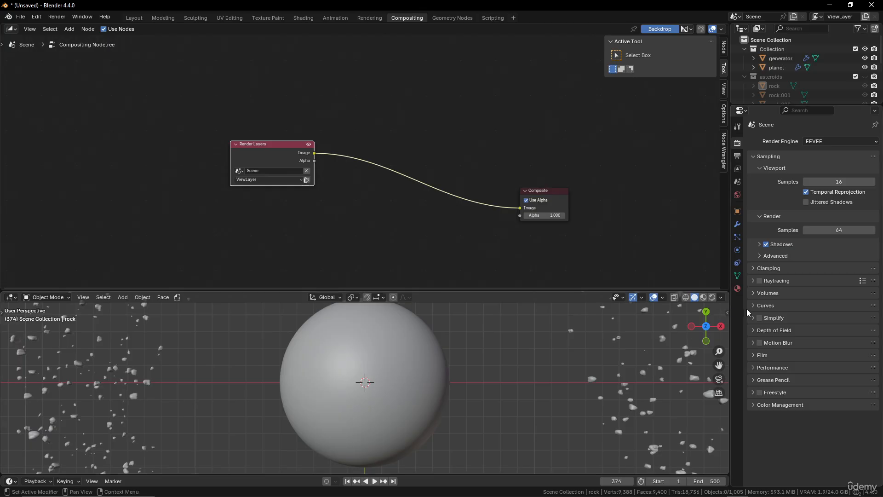
Set the new viewport to rendered shading, view the planet at an angle, and turn the overlays off.
left_click(712, 297)
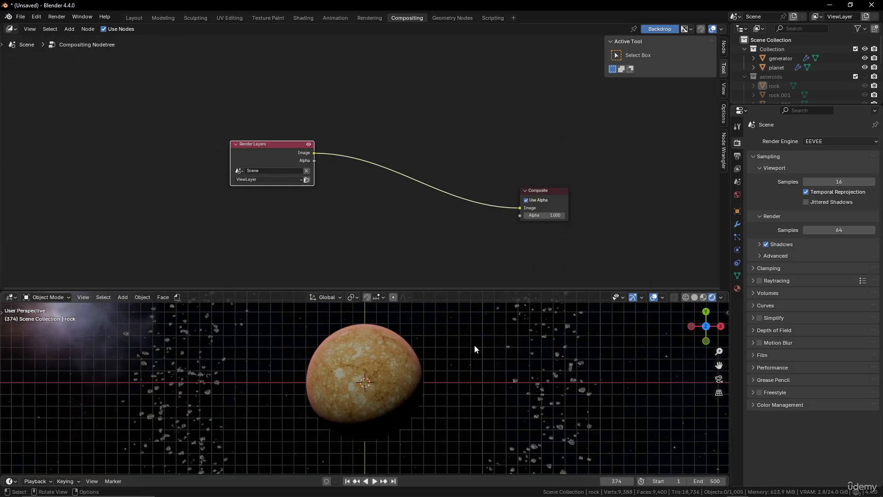
middle_click_drag(475, 346, 611, 343)
left_click(653, 297)
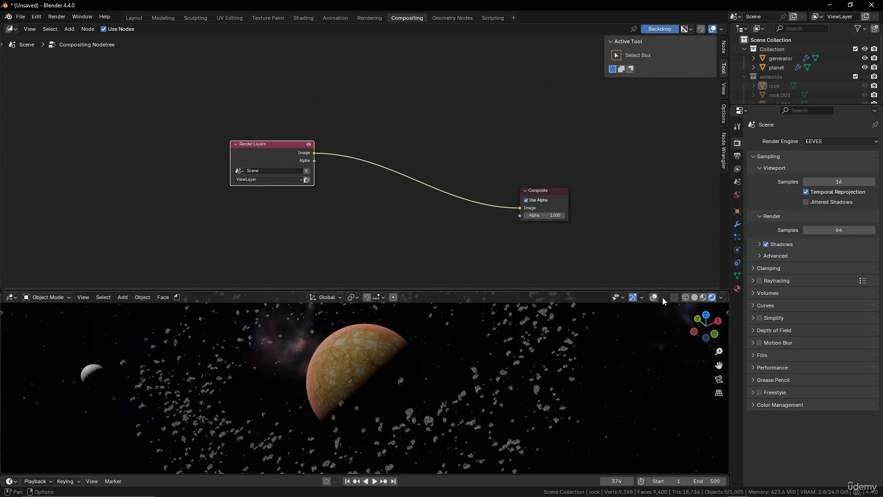
Set the viewport's Compositor option to Always and orbit to show the planet with the nebula.
left_click(720, 298)
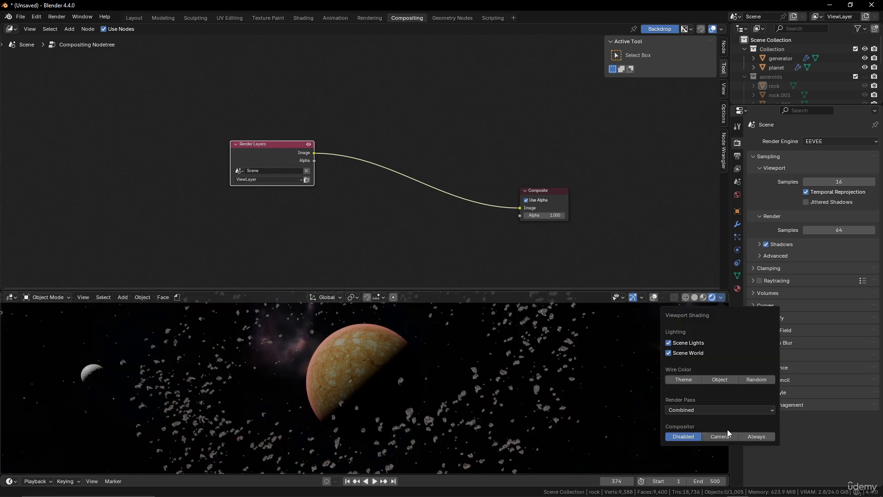
left_click(750, 437)
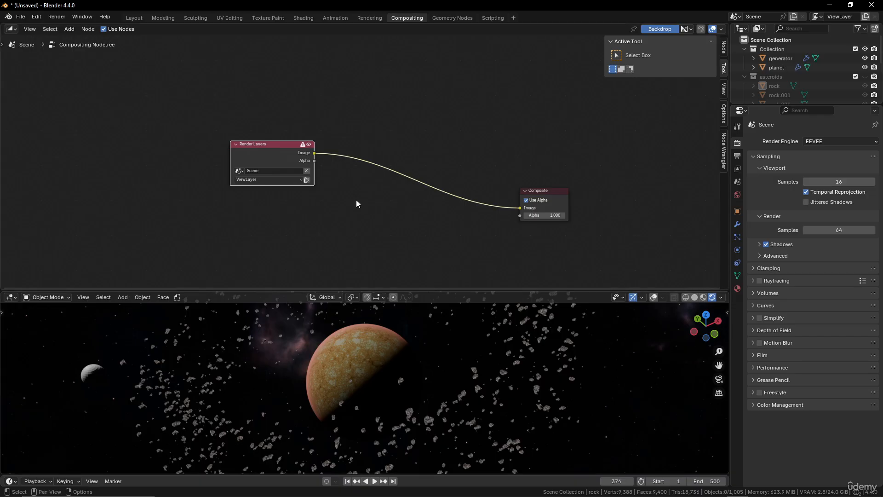
scroll(358, 204, "up", 1)
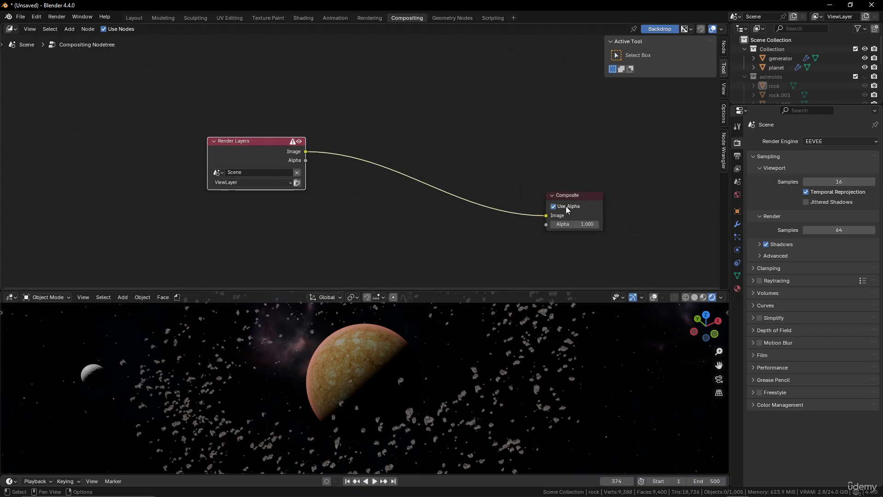
middle_click_drag(333, 351, 347, 363)
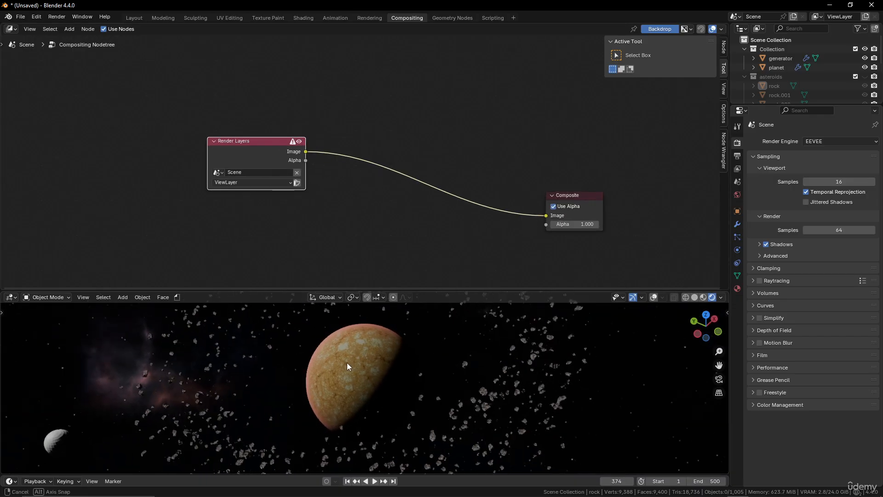
Add a Glare node on the link between Render Layers and Composite.
key("shift+a")
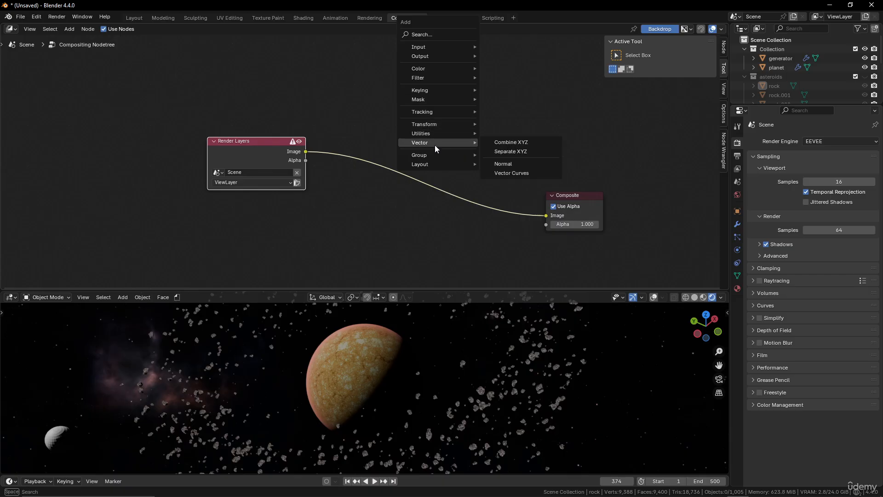
mouse_move(431, 79)
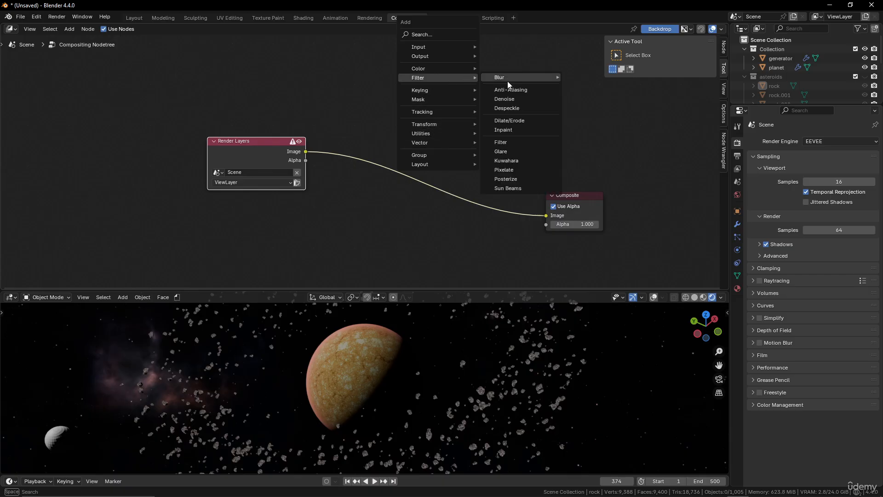
left_click(506, 150)
left_click(392, 136)
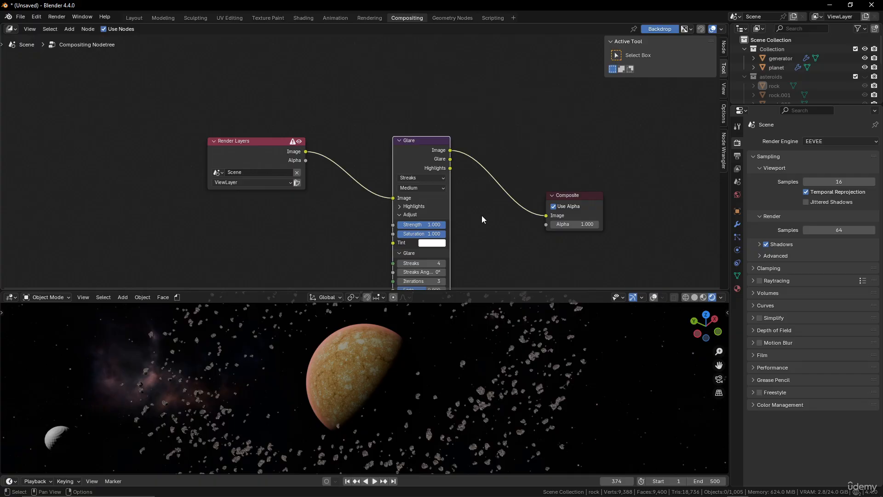
Set the Glare node's type to Bloom.
scroll(482, 224, "up", 4)
middle_click_drag(482, 223, 459, 158)
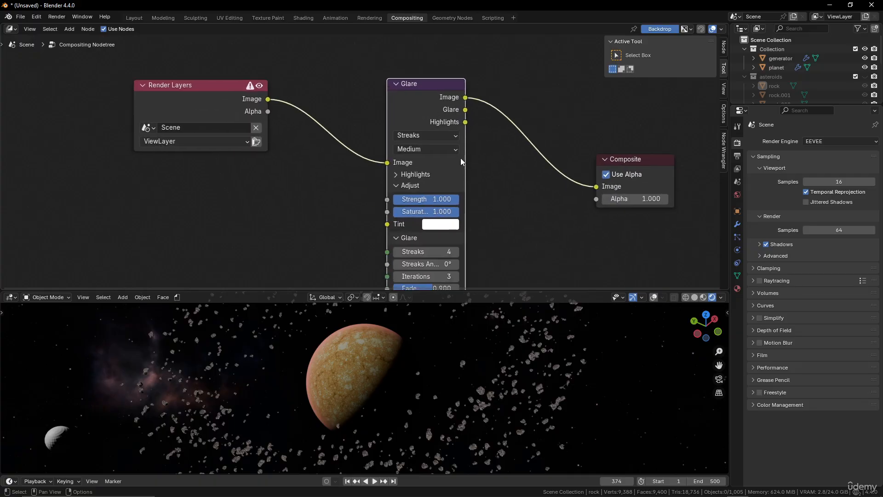
scroll(458, 156, "down", 2)
middle_click_drag(348, 353, 364, 342)
scroll(427, 193, "up", 1)
scroll(430, 191, "up", 2)
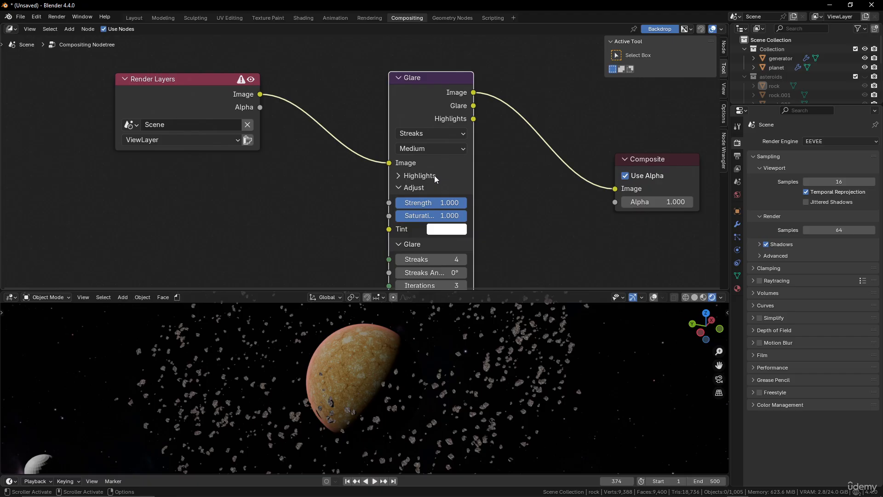
left_click(437, 133)
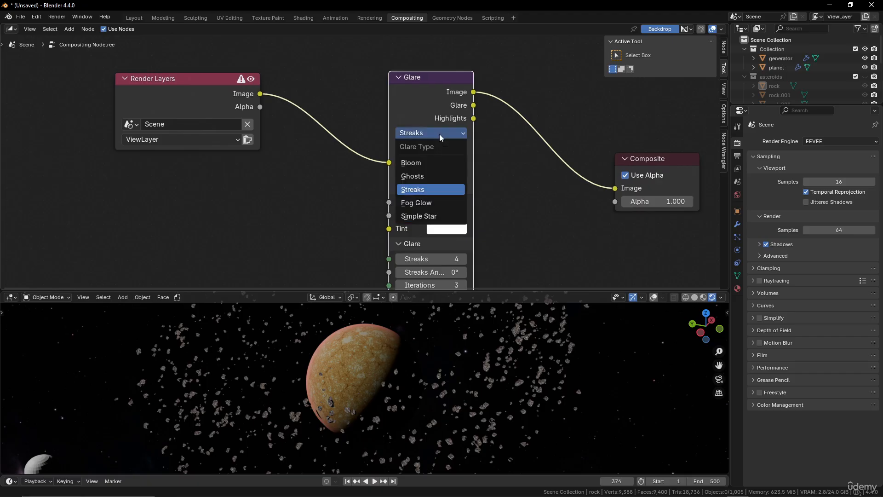
left_click(424, 164)
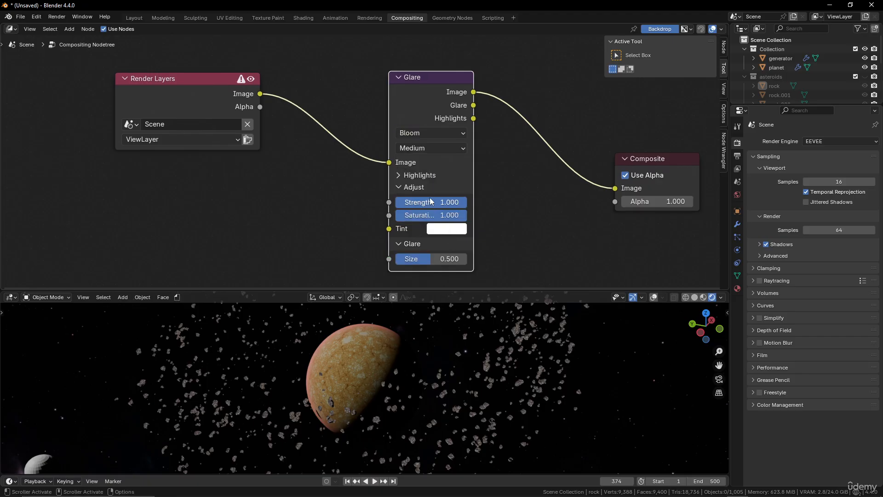
Expand the Glare node's Highlights settings and lower the Threshold to 0.080.
left_click(399, 177)
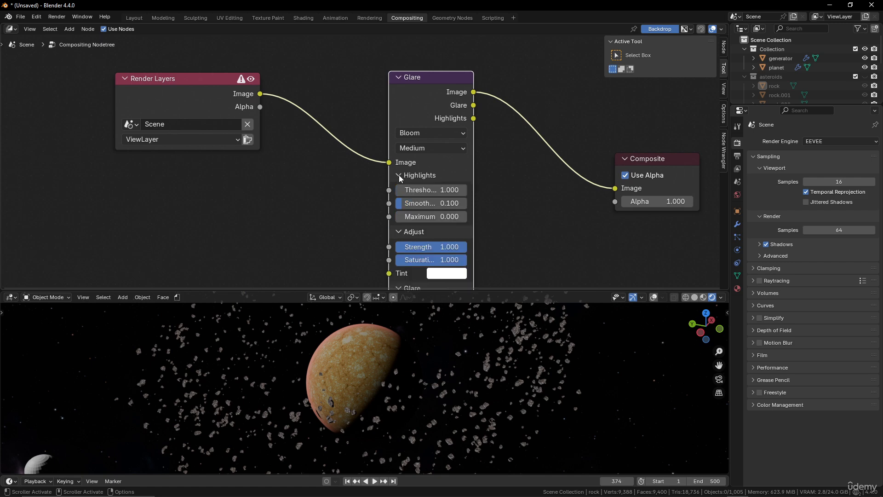
left_click_drag(431, 190, 427, 190)
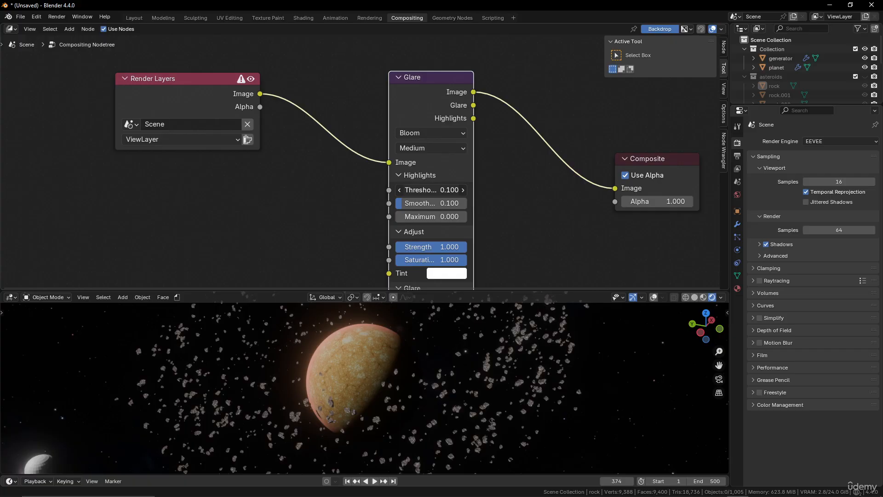
left_click_drag(427, 190, 393, 190)
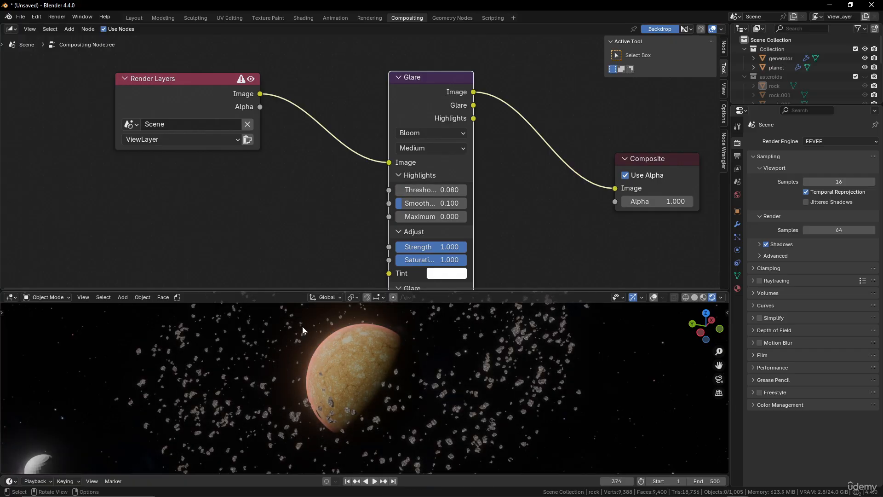
Examine the bloom around the planet and asteroids from different angles and distances.
middle_click_drag(340, 368, 386, 388)
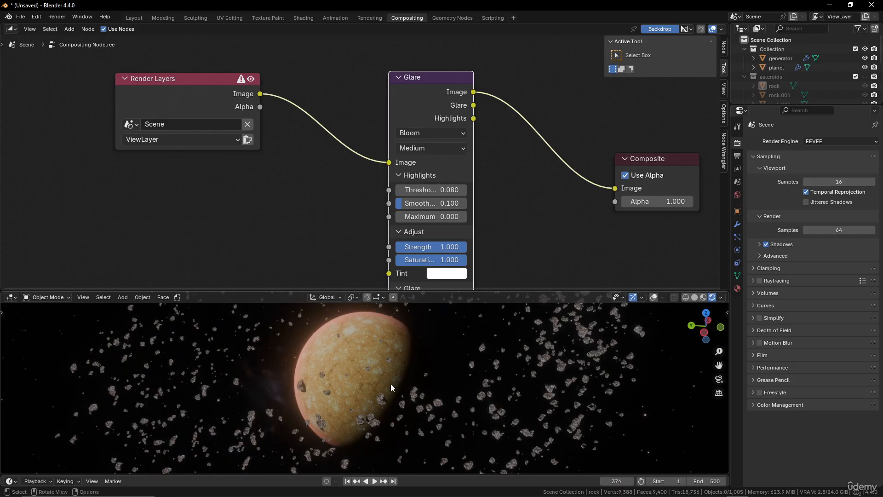
scroll(514, 376, "down", 3)
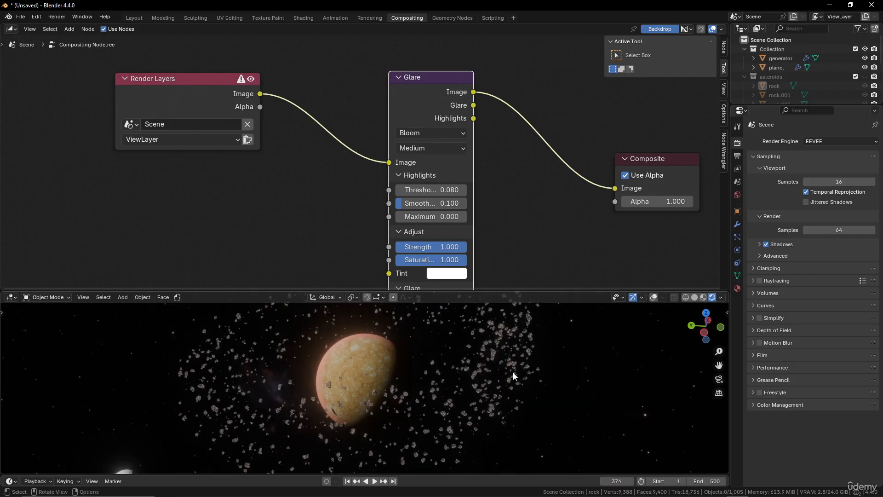
left_click(515, 369)
middle_click_drag(515, 371, 465, 379)
scroll(493, 393, "up", 3)
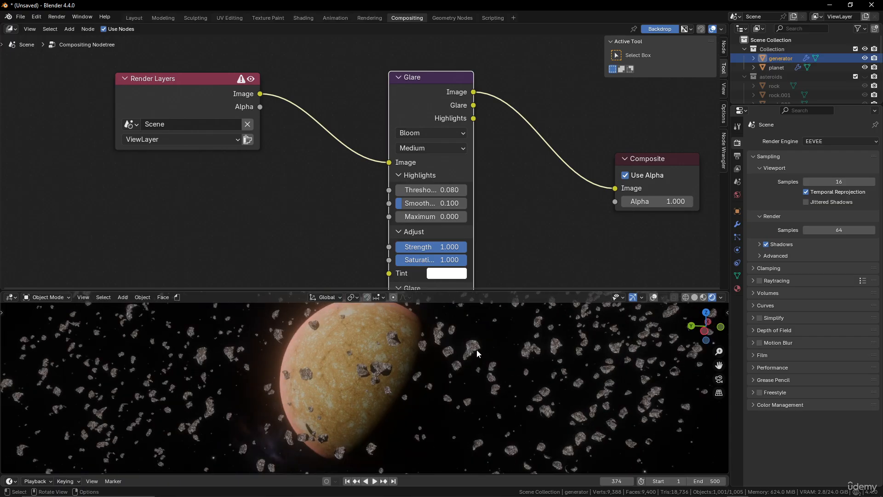
scroll(477, 349, "down", 4)
scroll(476, 350, "up", 2)
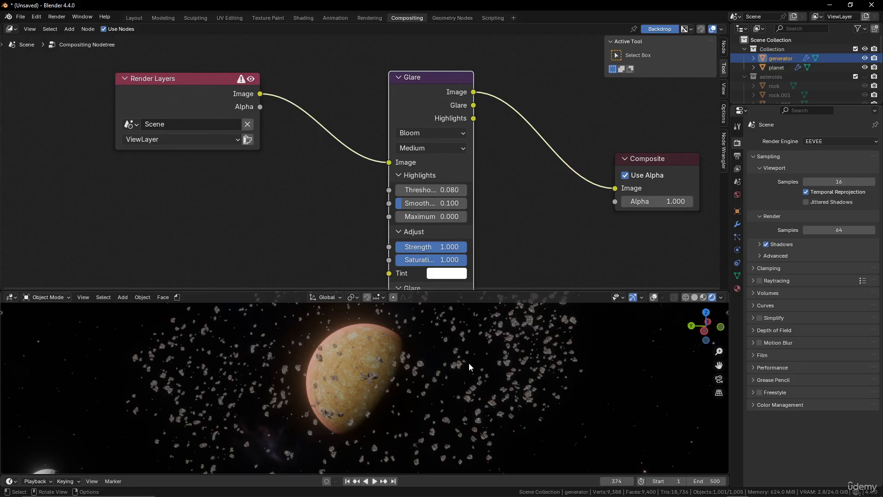
scroll(468, 362, "up", 5)
scroll(427, 364, "down", 3)
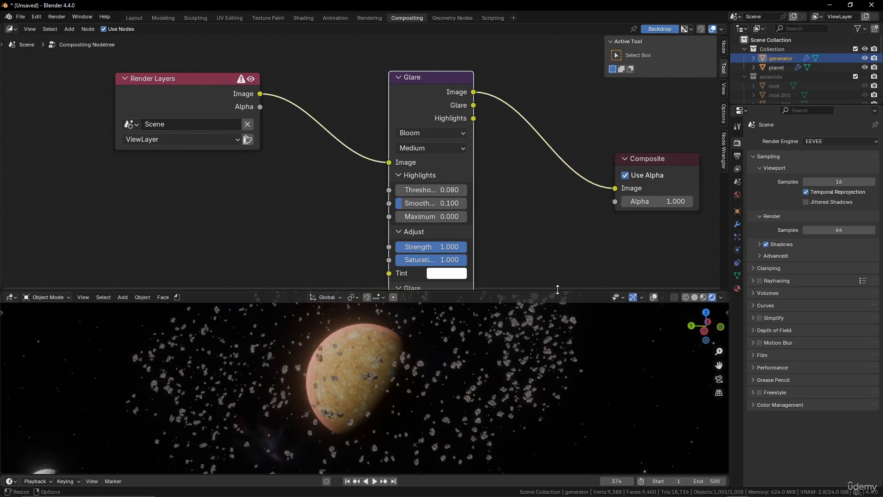
Switch to the Shading workspace and set its viewport's Compositor option to Always.
left_click(303, 17)
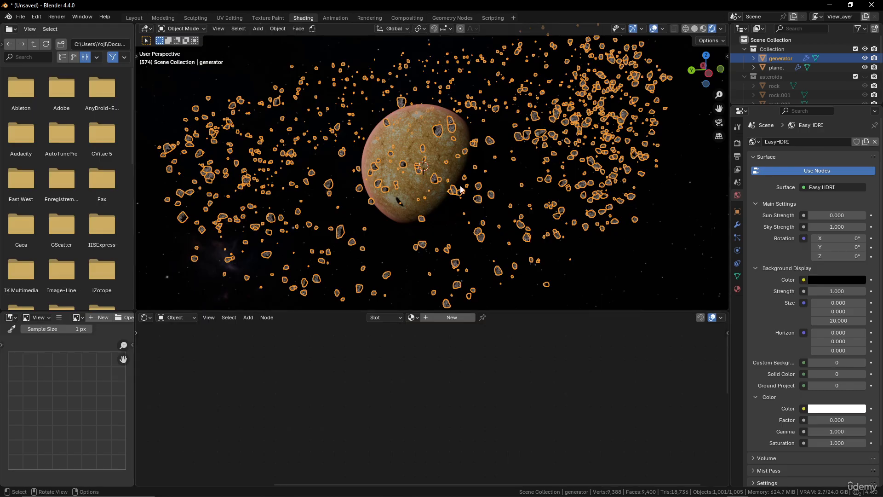
left_click(721, 29)
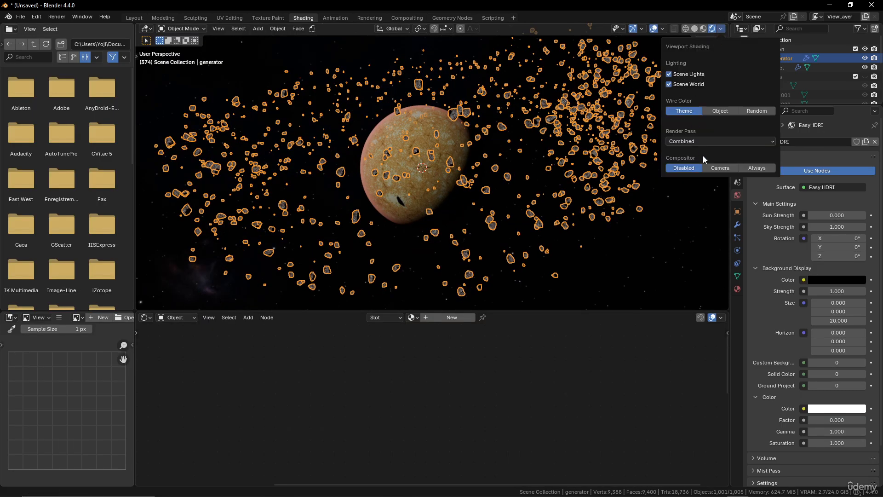
left_click(757, 169)
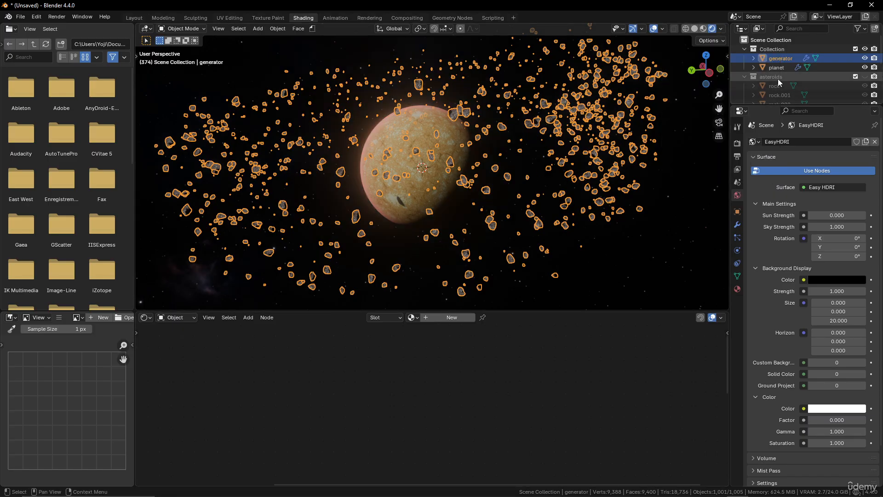
Bring up the rock's asteroids material and move its Material Output node farther from the Principled BSDF.
left_click(777, 86)
scroll(487, 387, "down", 5)
middle_click_drag(488, 387, 374, 402)
scroll(460, 396, "up", 5)
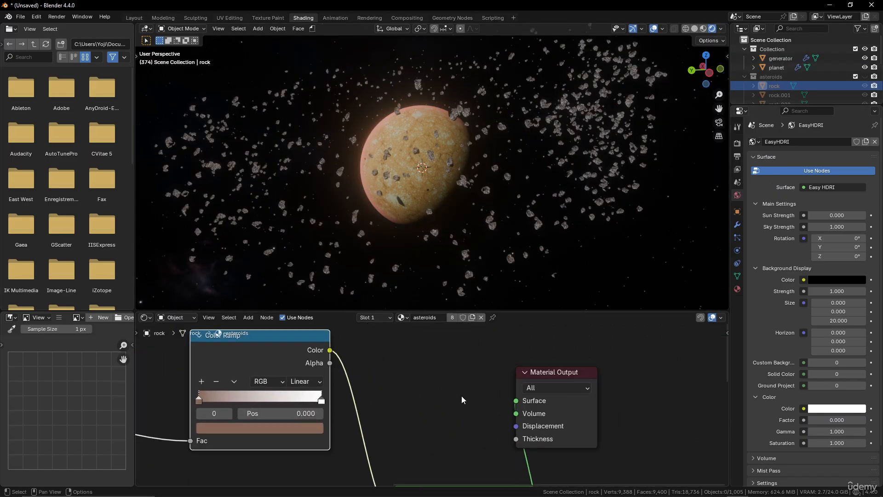
middle_click_drag(462, 396, 441, 381)
left_click_drag(536, 358, 646, 363)
middle_click_drag(543, 452, 497, 386)
scroll(498, 386, "down", 2)
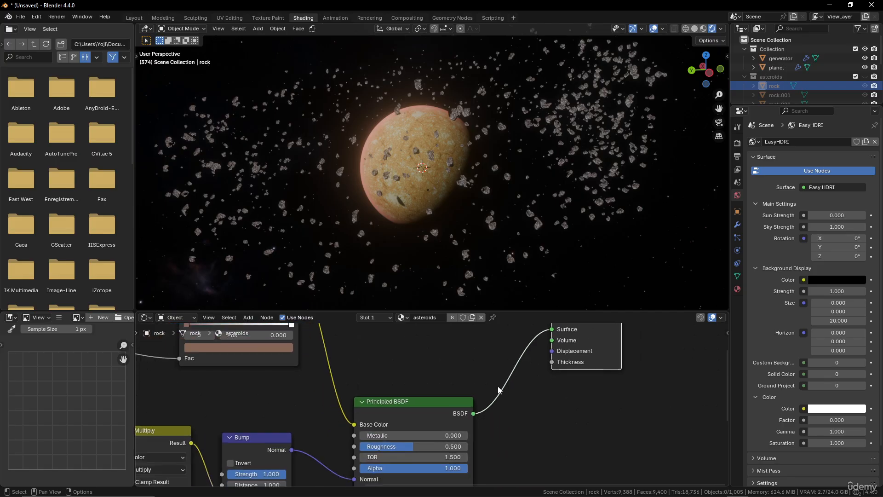
Insert an Add Shader node between the Principled BSDF and Material Output, feeding the BSDF into both shader inputs.
scroll(492, 388, "down", 1)
key("shift+a")
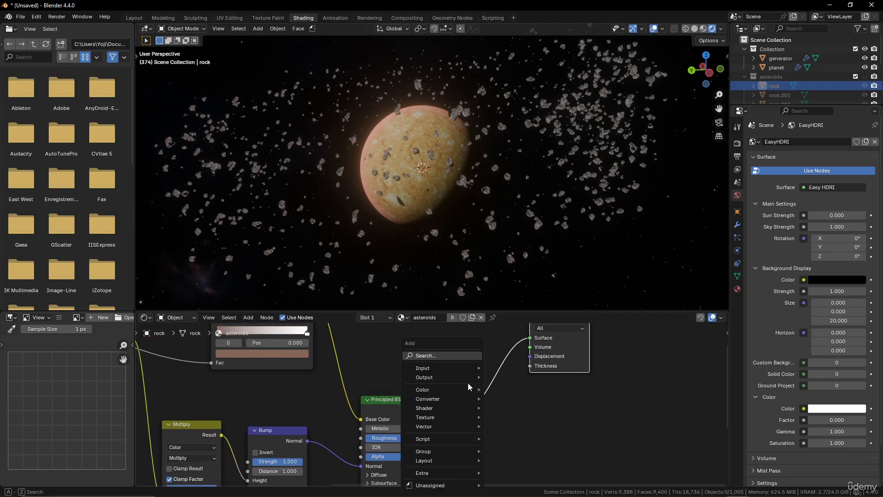
mouse_move(431, 391)
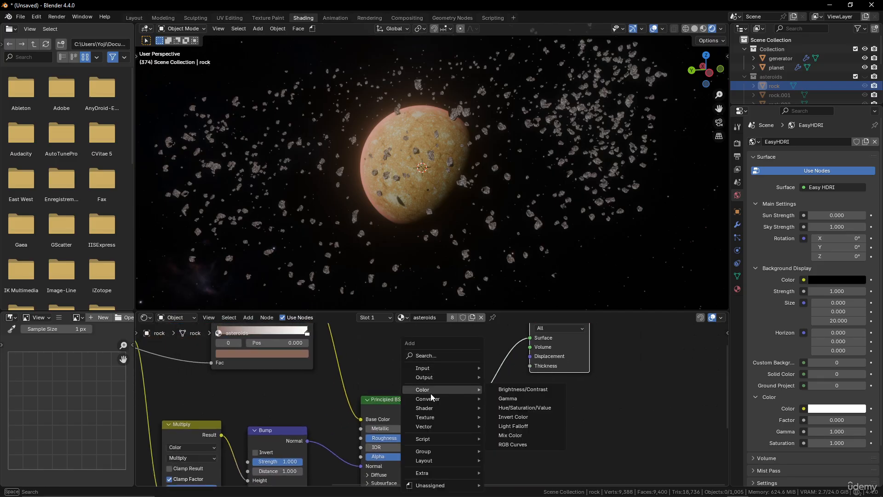
mouse_move(425, 408)
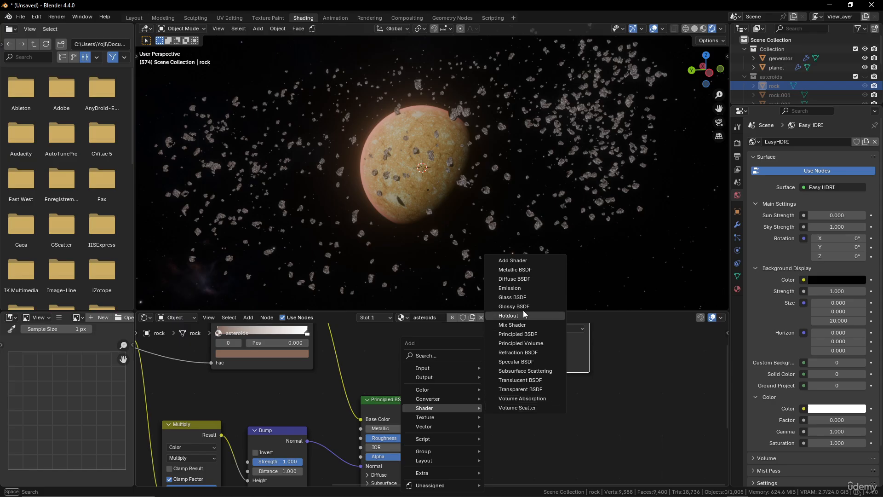
left_click(519, 263)
left_click(531, 404)
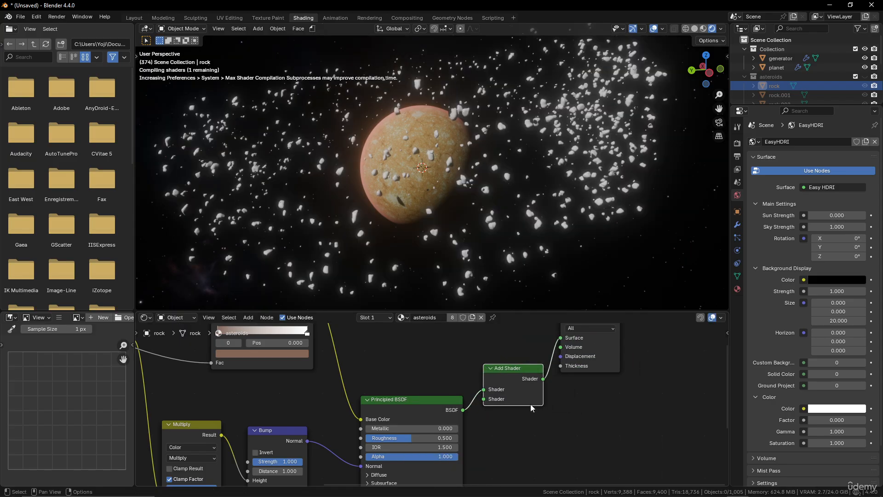
left_click_drag(468, 408, 483, 399)
scroll(578, 386, "down", 1)
scroll(556, 201, "up", 1)
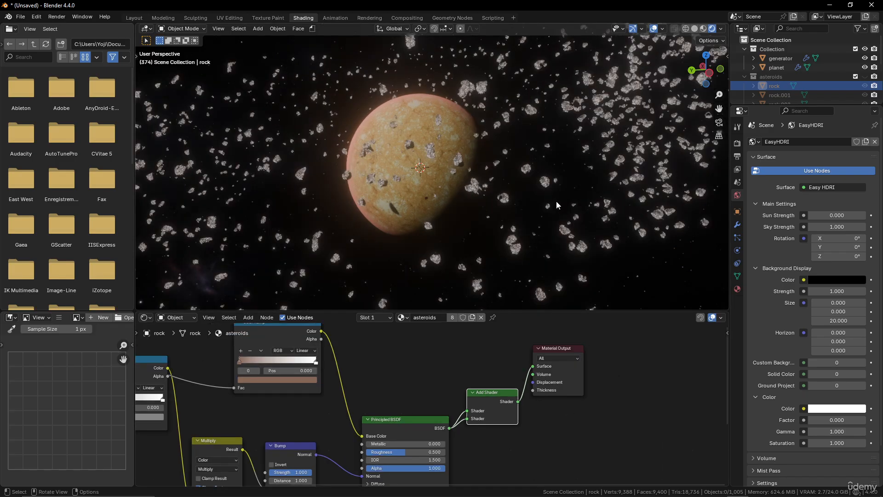
Check the brightened asteroids around the planet and enable Motion Blur in the render settings.
middle_click_drag(556, 200, 487, 162)
scroll(486, 162, "down", 4)
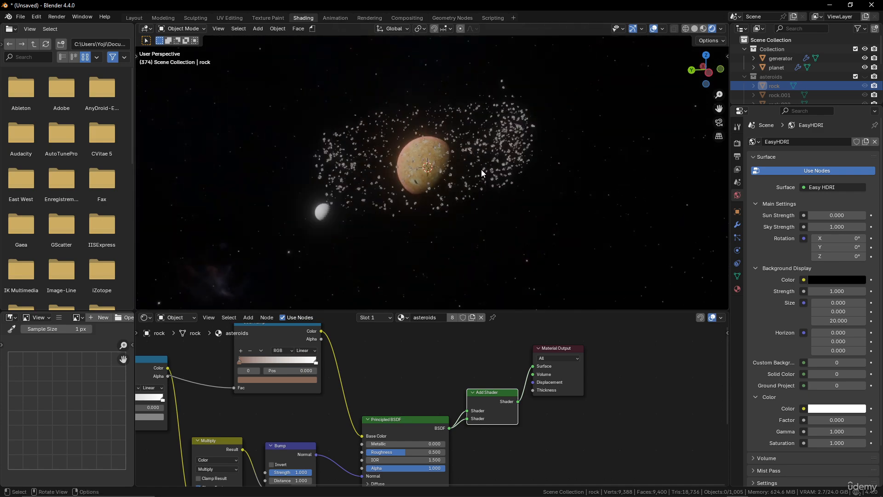
scroll(473, 177, "up", 3)
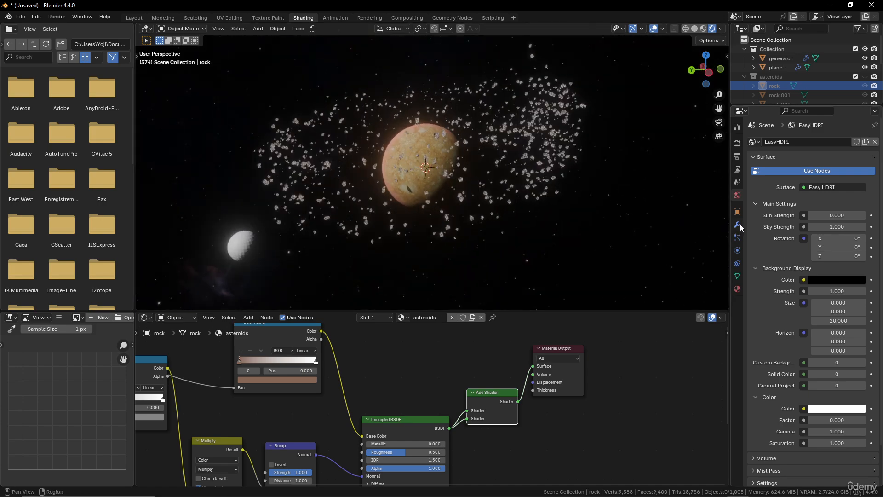
left_click(738, 142)
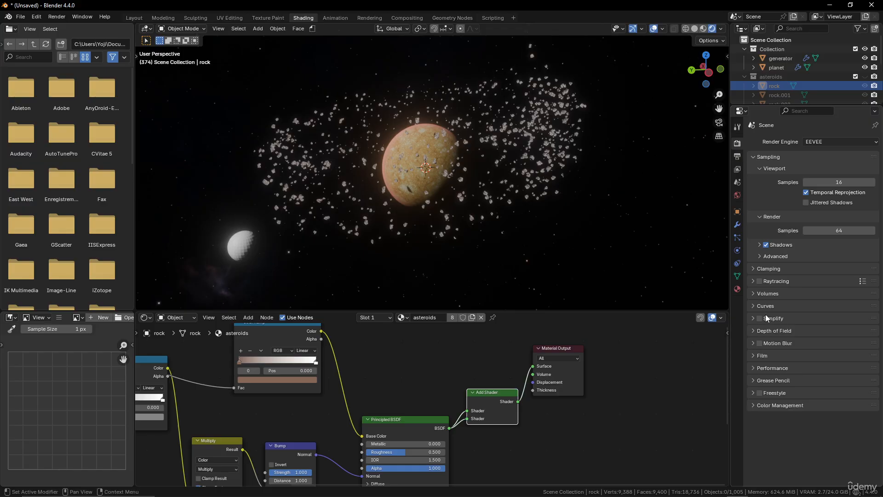
scroll(457, 152, "up", 4)
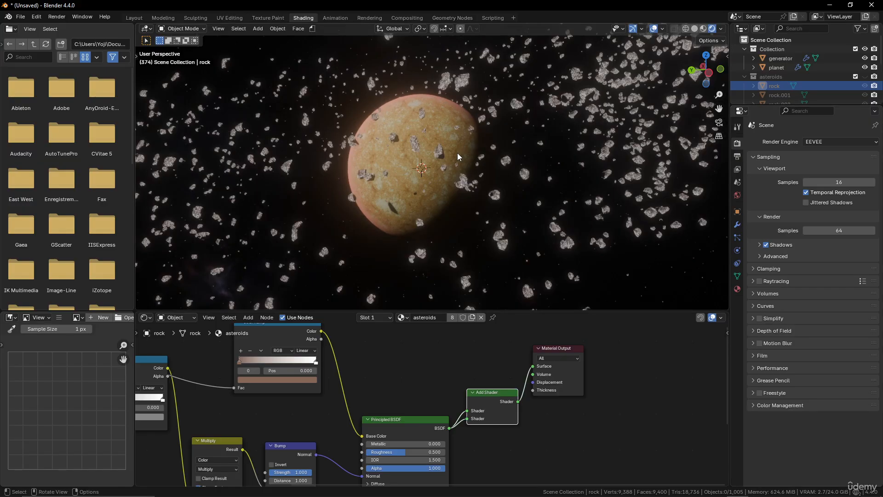
scroll(468, 156, "down", 4)
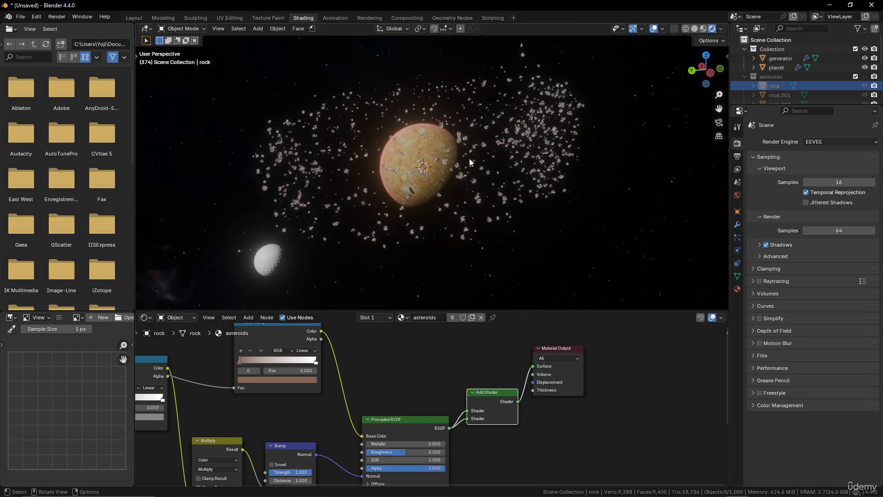
left_click(760, 343)
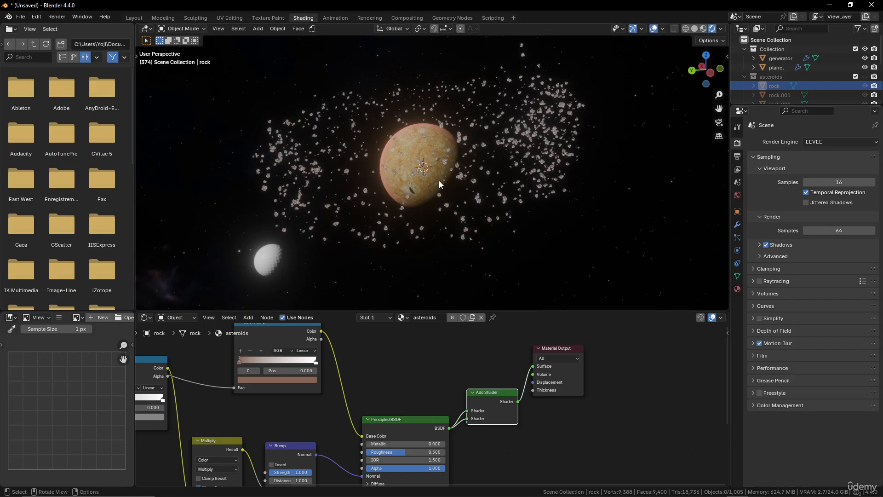
Play the animation to check the asteroids' motion blur, stop it, and inspect the ring from several angles.
scroll(455, 177, "up", 3)
key("space")
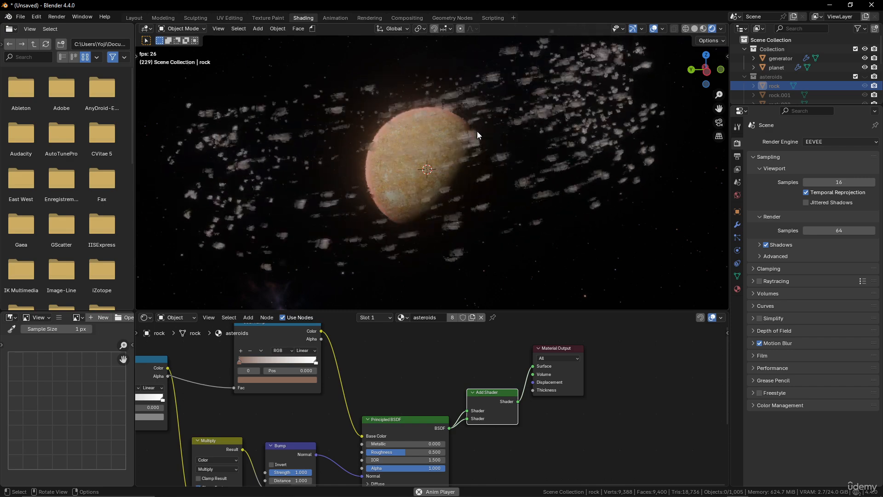
key("space")
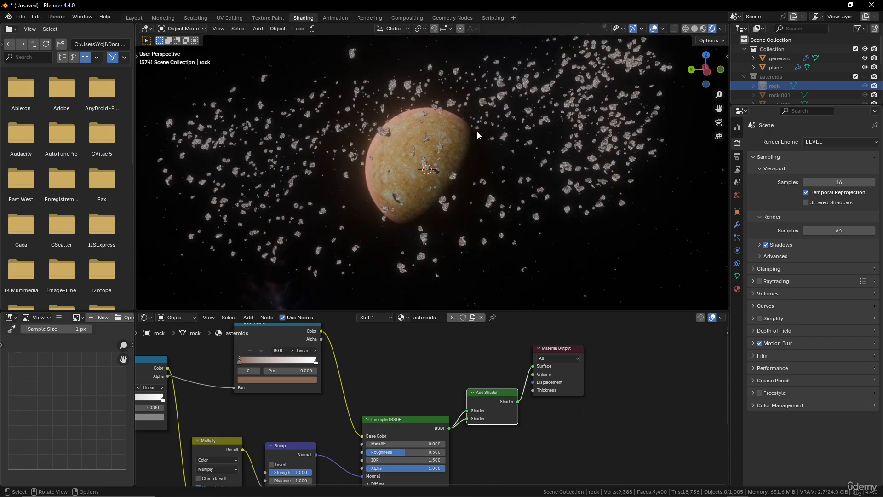
middle_click_drag(445, 213, 443, 191)
scroll(442, 191, "down", 4)
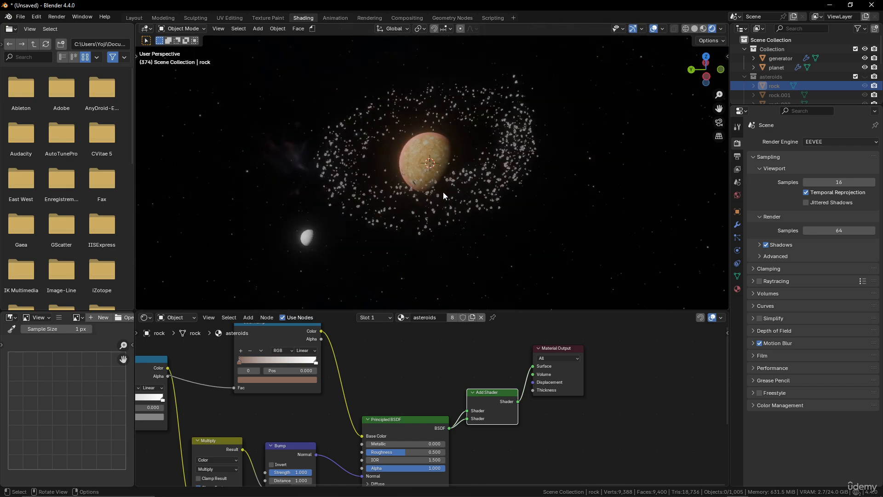
scroll(442, 192, "up", 2)
scroll(489, 192, "up", 3)
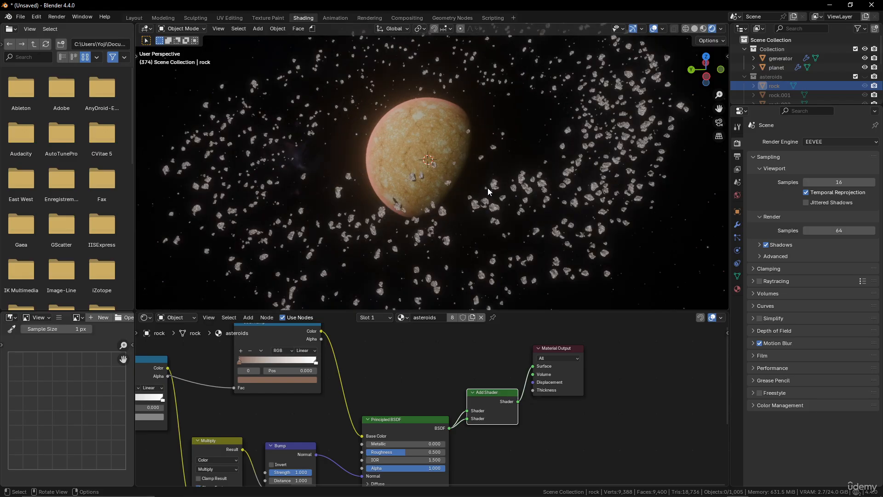
middle_click_drag(488, 187, 490, 157)
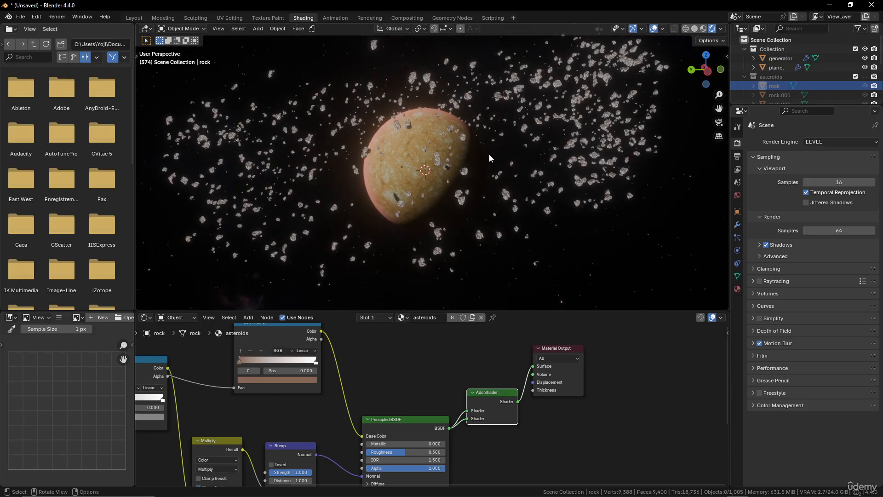